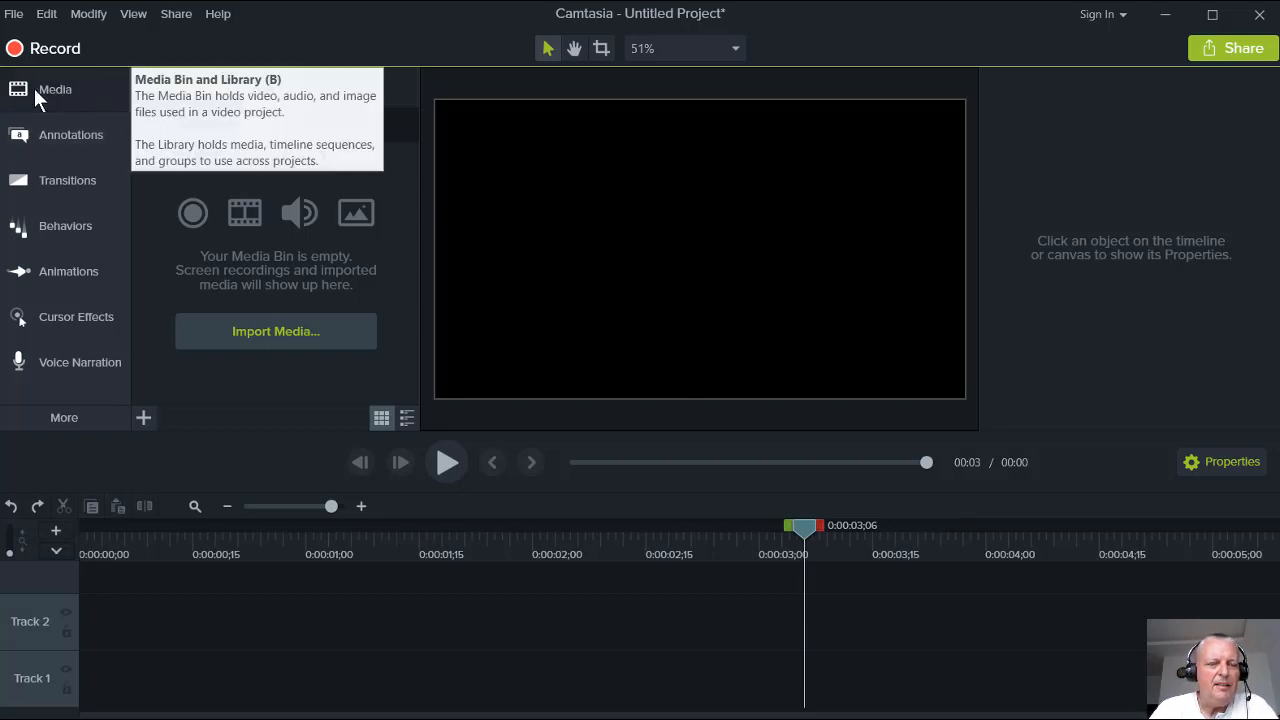
# Start importing media and open the "use" folder inside "111 - Camtasia 9 - Getting Started 03 - Vlog Editing"
pyautogui.click(264, 343)
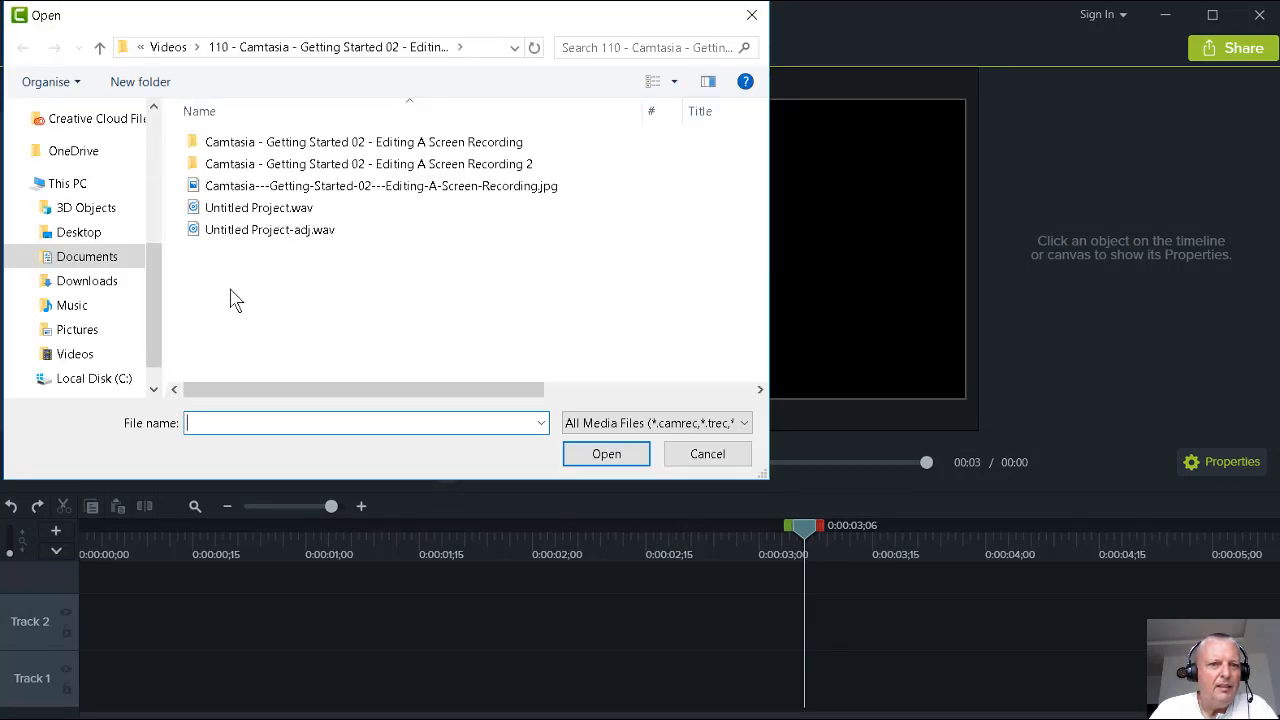
pyautogui.click(168, 47)
pyautogui.scroll(-2, 305, 325)
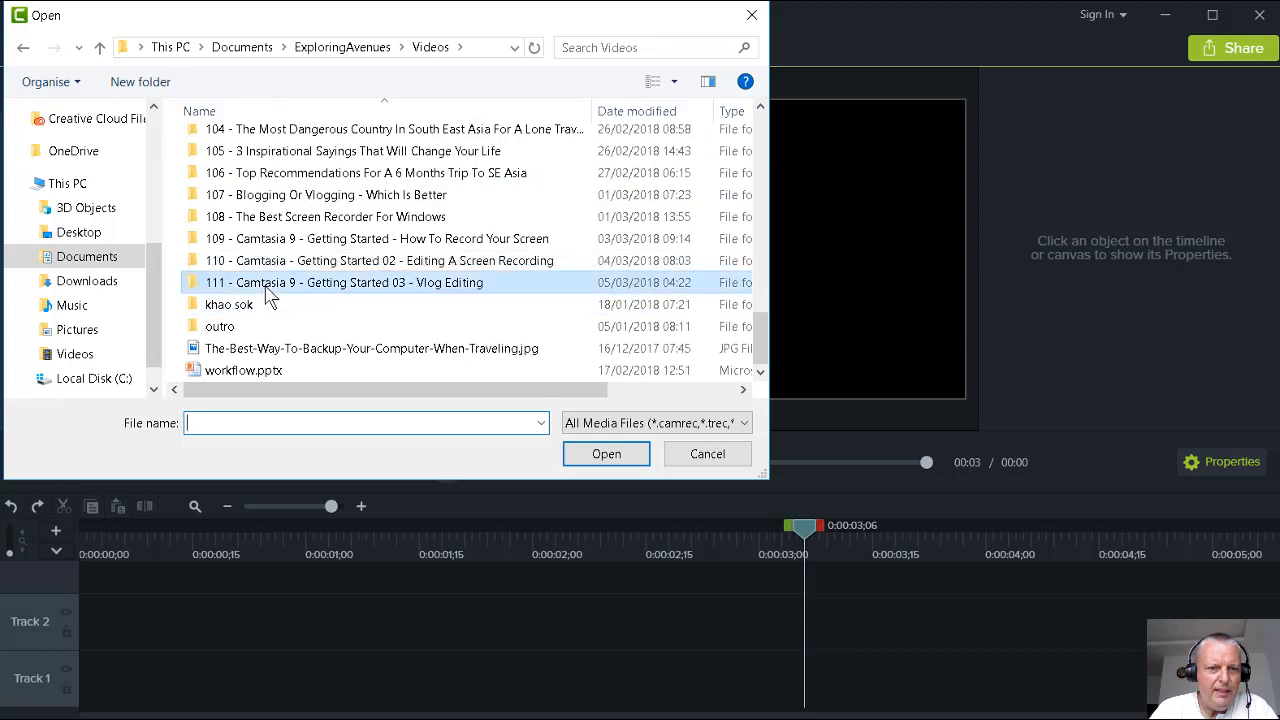
pyautogui.doubleClick(285, 282)
pyautogui.click(220, 148)
pyautogui.doubleClick(220, 148)
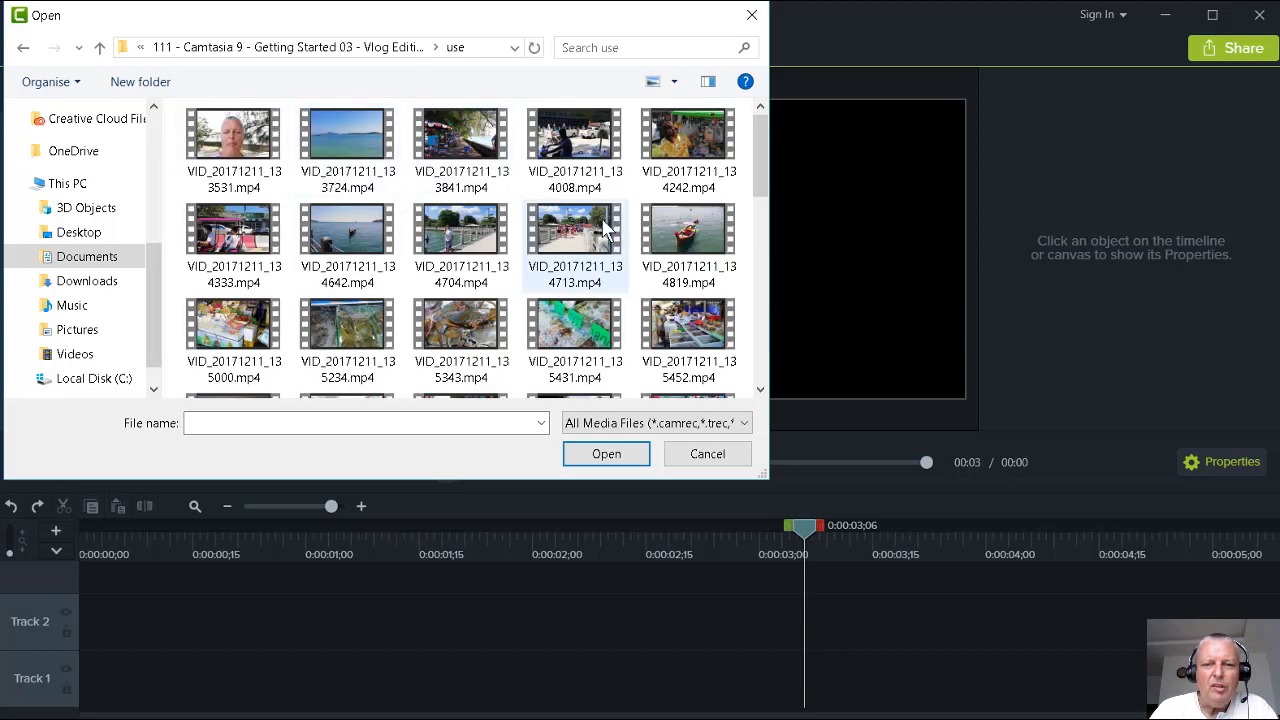
# Import the clips VID_20171211_133531 through VID_20171211_134704, plus 142704, 142828, 142928 and 143258, into the media bin
pyautogui.click(240, 152)
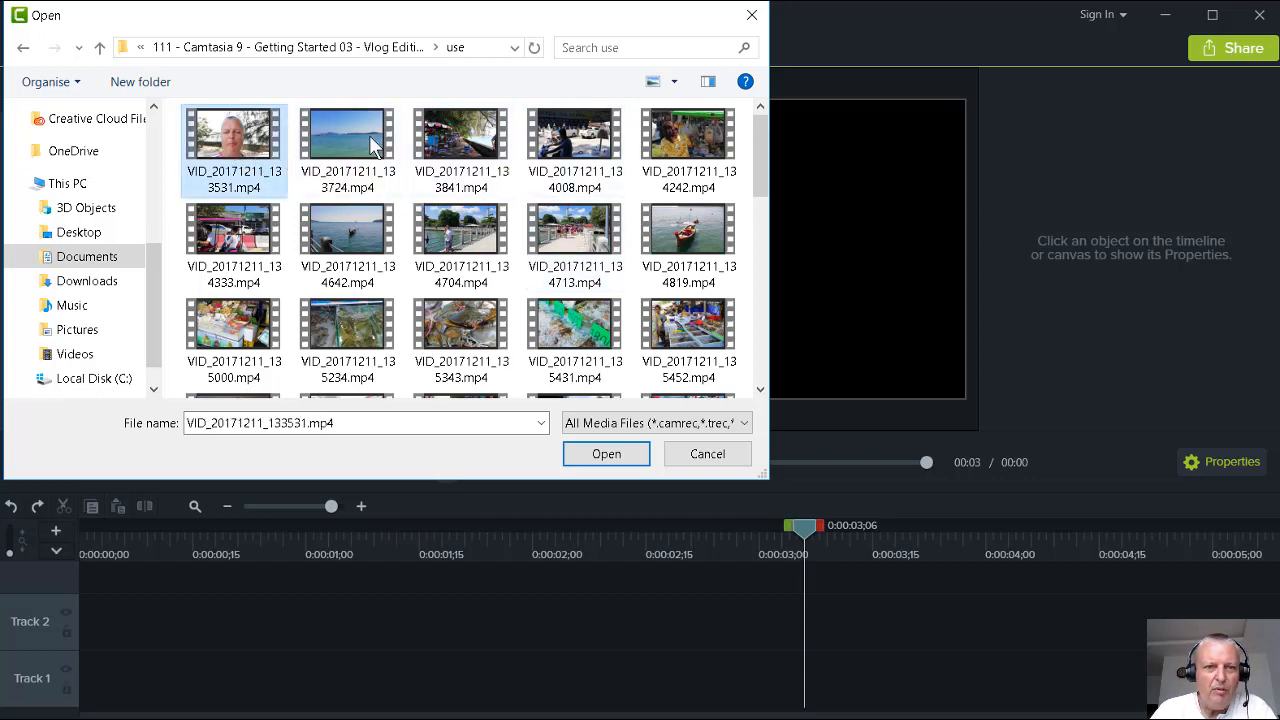
pyautogui.keyDown('shift'); pyautogui.click(466, 236); pyautogui.keyUp('shift')
pyautogui.scroll(-5, 577, 232)
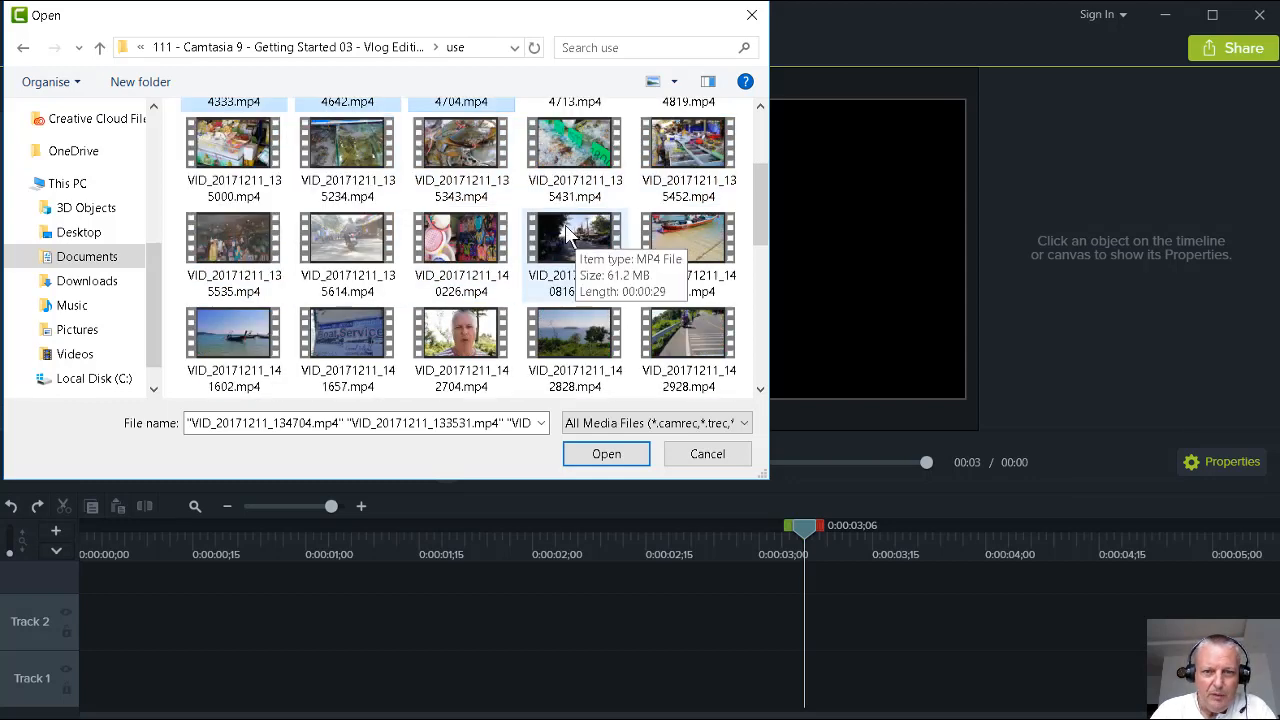
pyautogui.scroll(-3, 575, 228)
pyautogui.scroll(2, 500, 245)
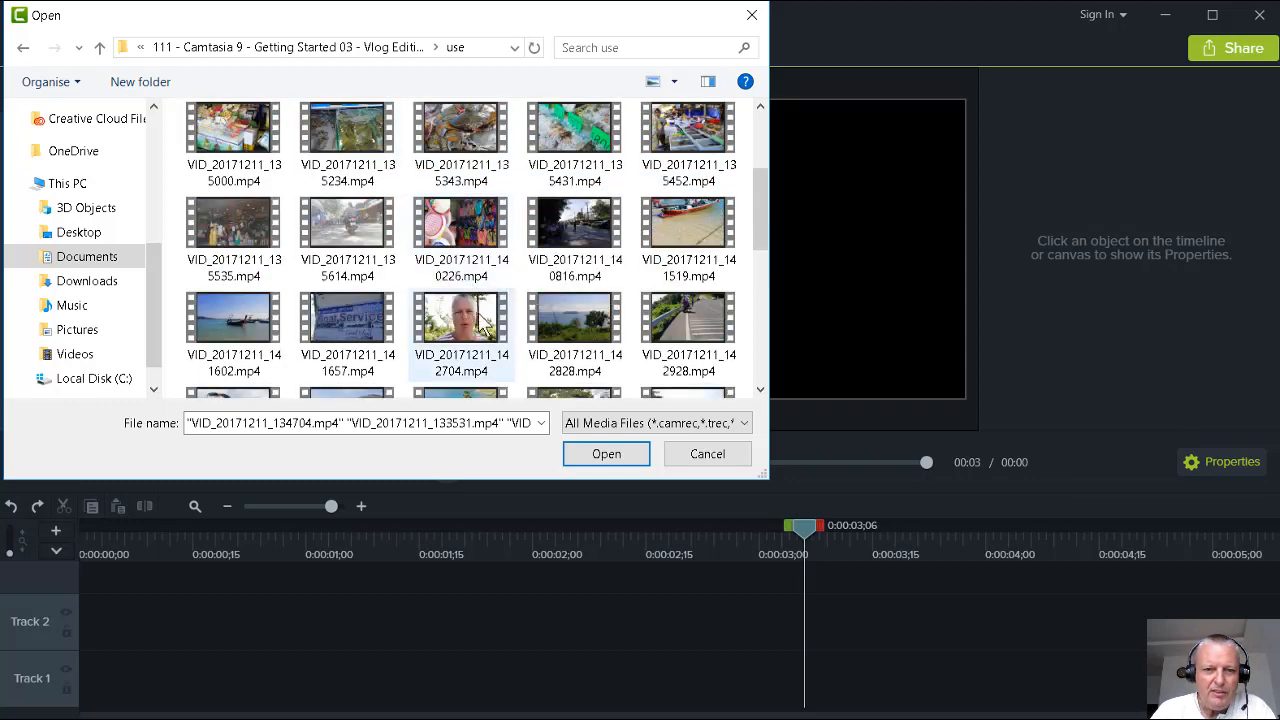
pyautogui.keyDown('ctrl'); pyautogui.click(465, 320); pyautogui.keyUp('ctrl')
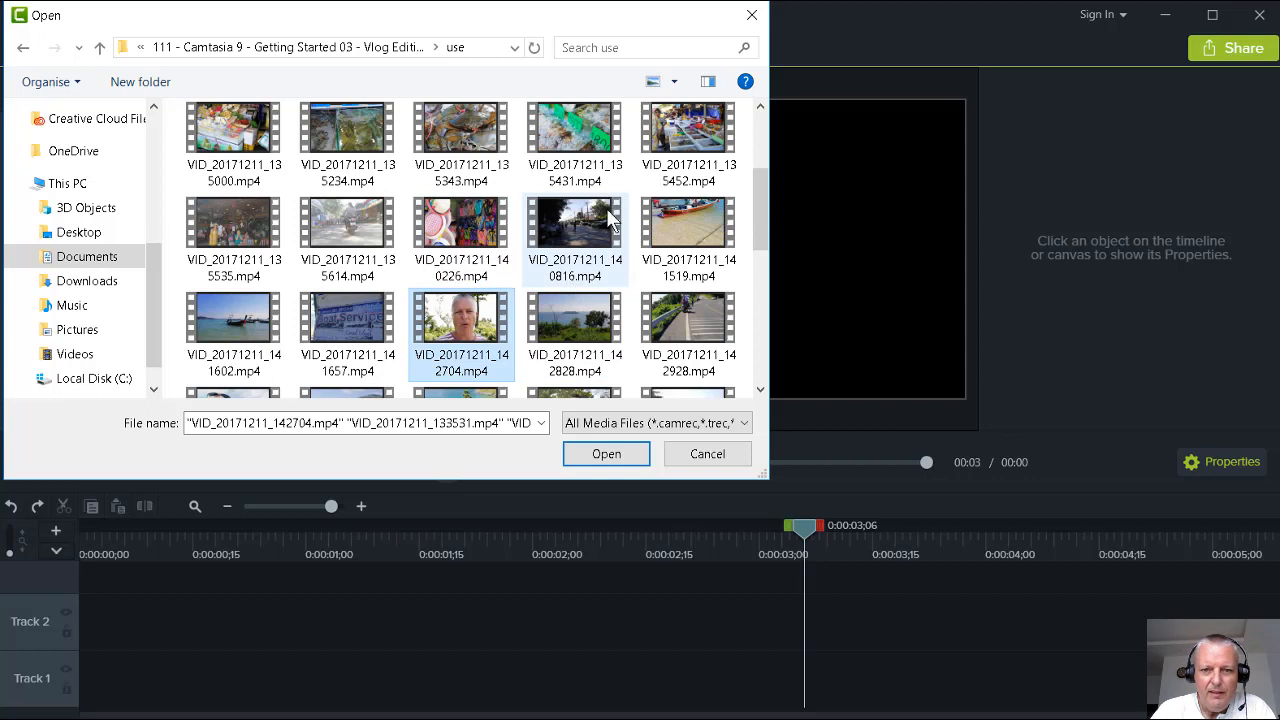
pyautogui.scroll(-2, 557, 240)
pyautogui.keyDown('ctrl'); pyautogui.click(561, 147); pyautogui.keyUp('ctrl')
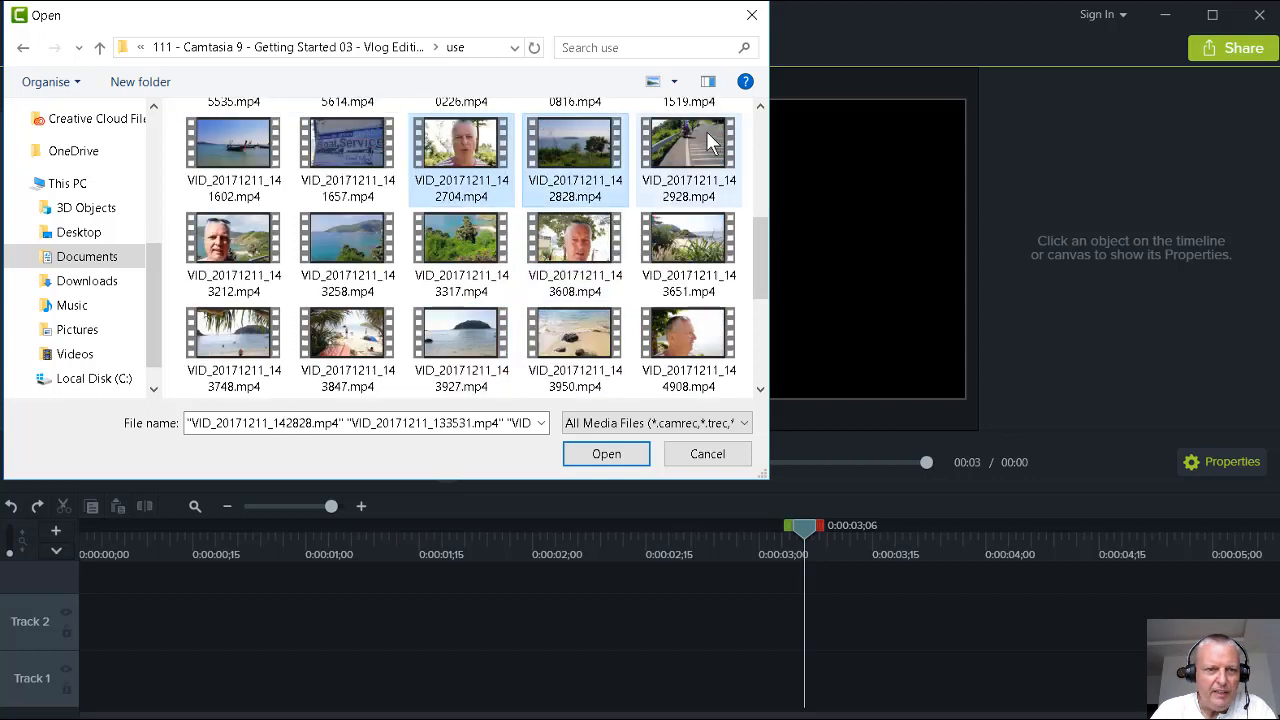
pyautogui.keyDown('ctrl'); pyautogui.click(706, 131); pyautogui.keyUp('ctrl')
pyautogui.keyDown('ctrl'); pyautogui.click(350, 255); pyautogui.keyUp('ctrl')
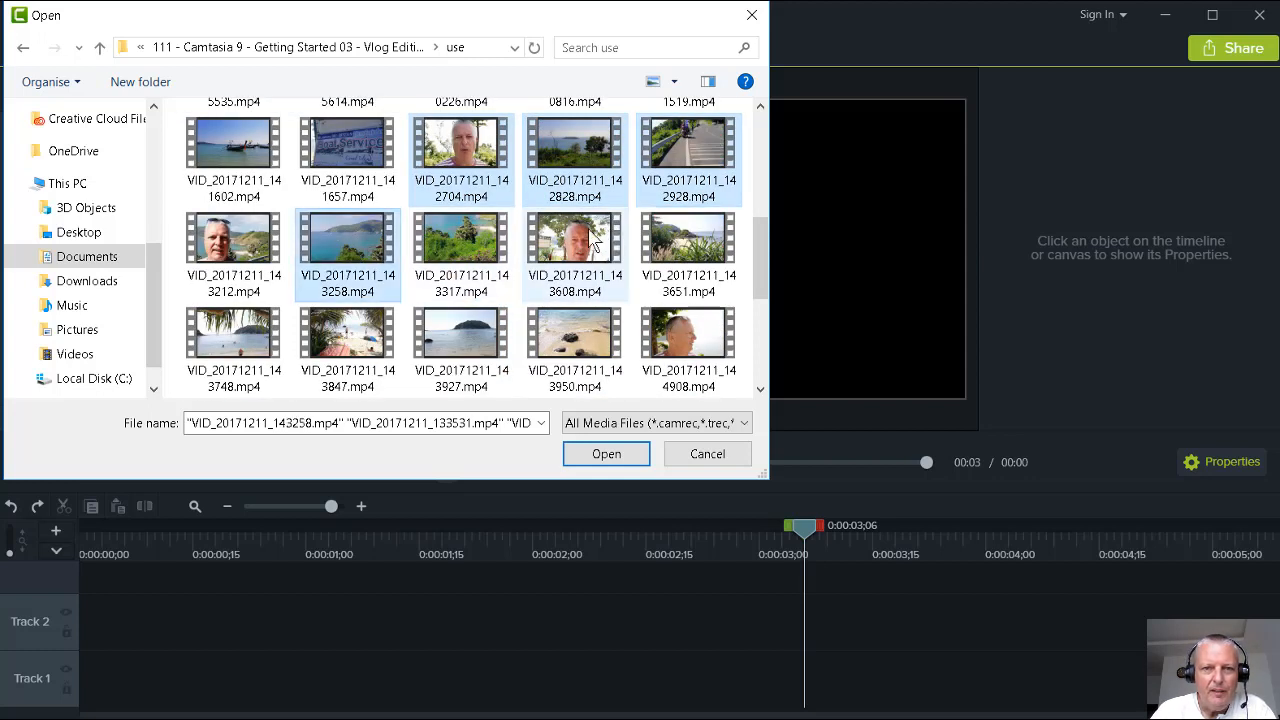
pyautogui.click(606, 454)
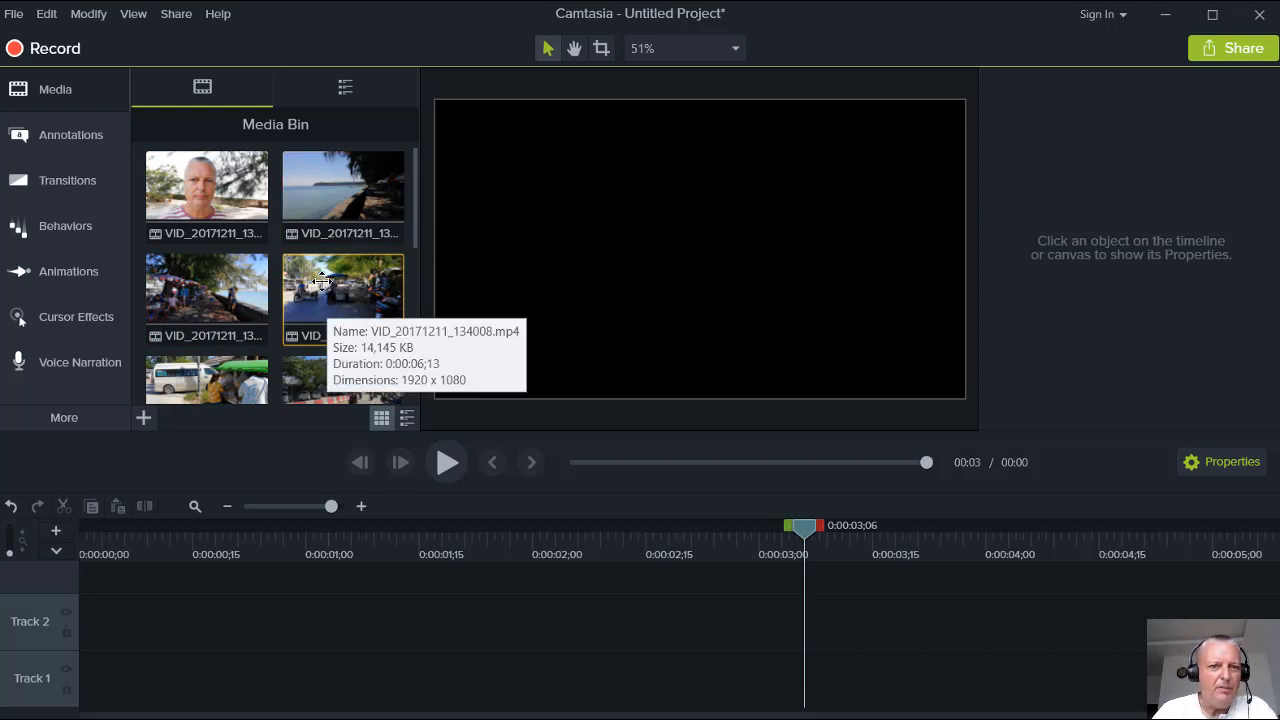
# Place VID_20171211_133531 at the start of Track 1, play it through from the beginning and return to its start
pyautogui.moveTo(235, 190); pyautogui.dragTo(165, 662)
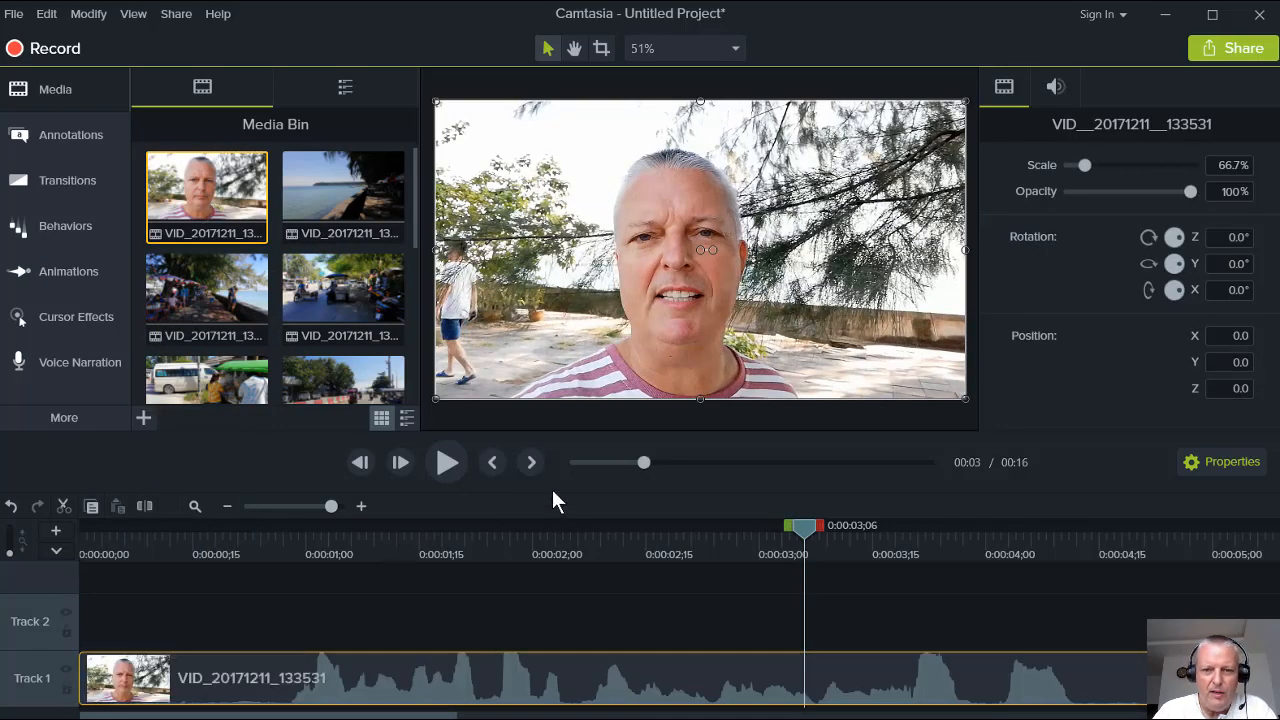
pyautogui.click(486, 461)
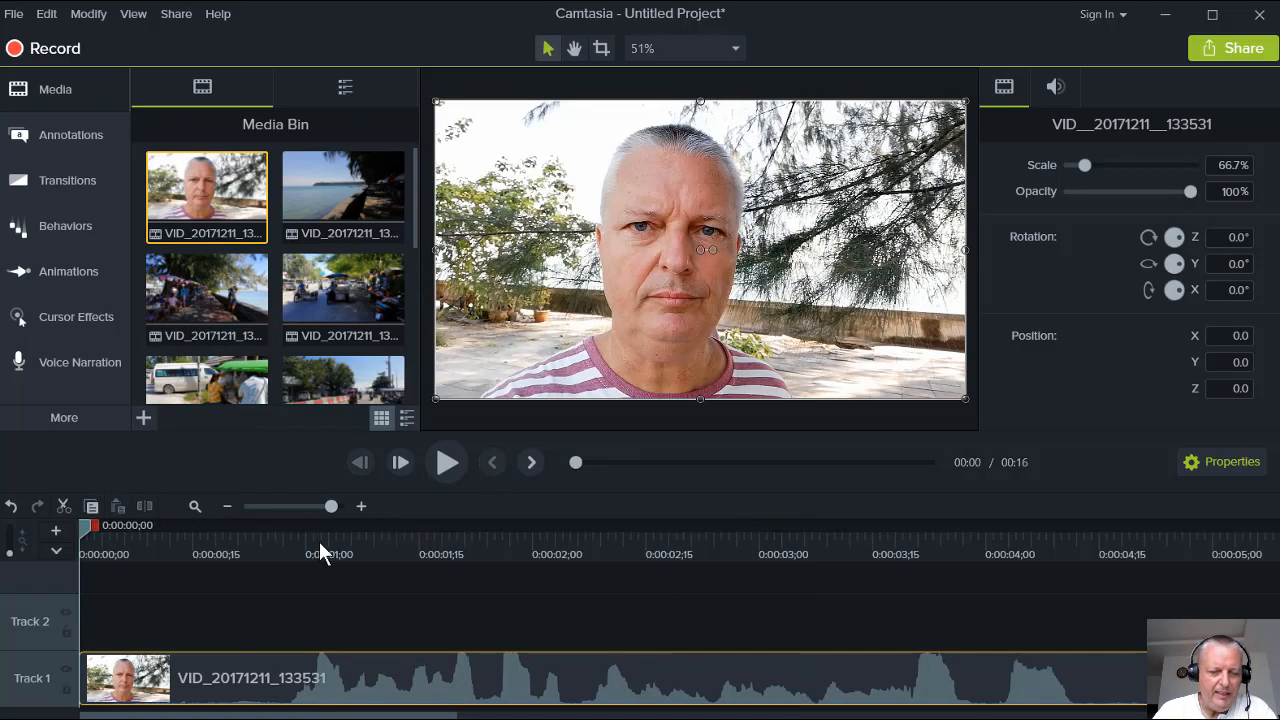
pyautogui.click(446, 466)
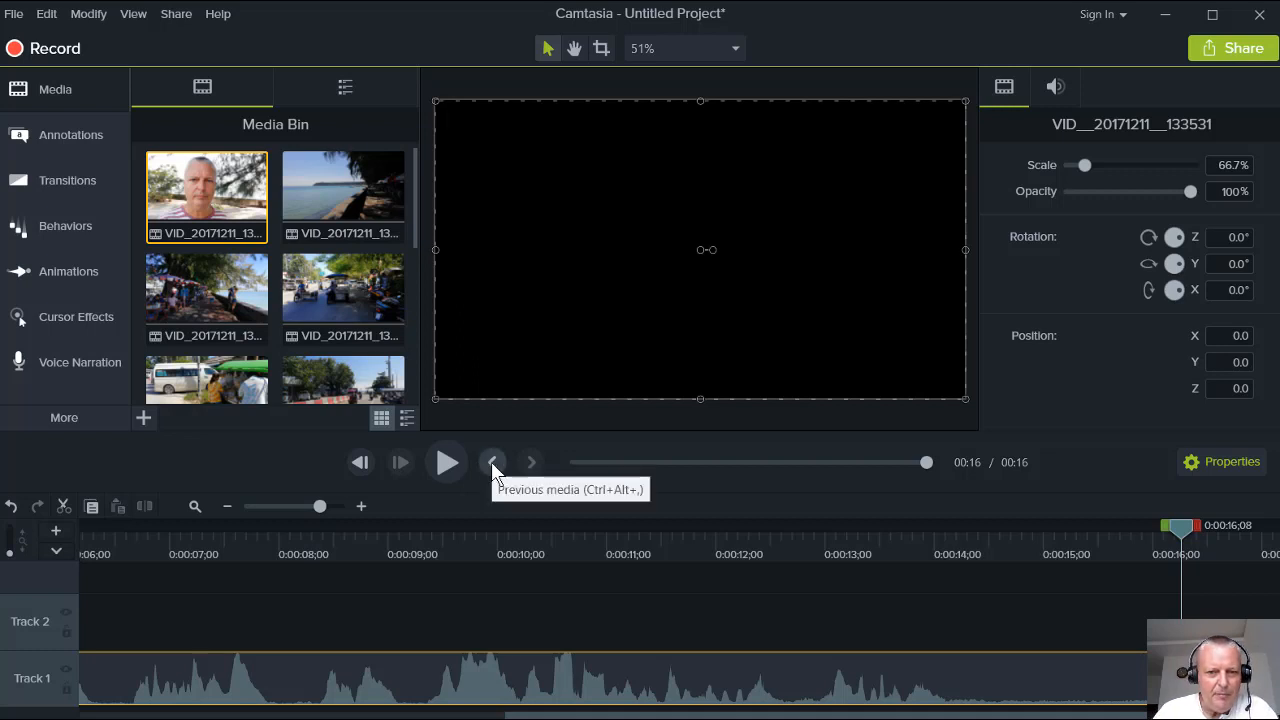
pyautogui.click(491, 462)
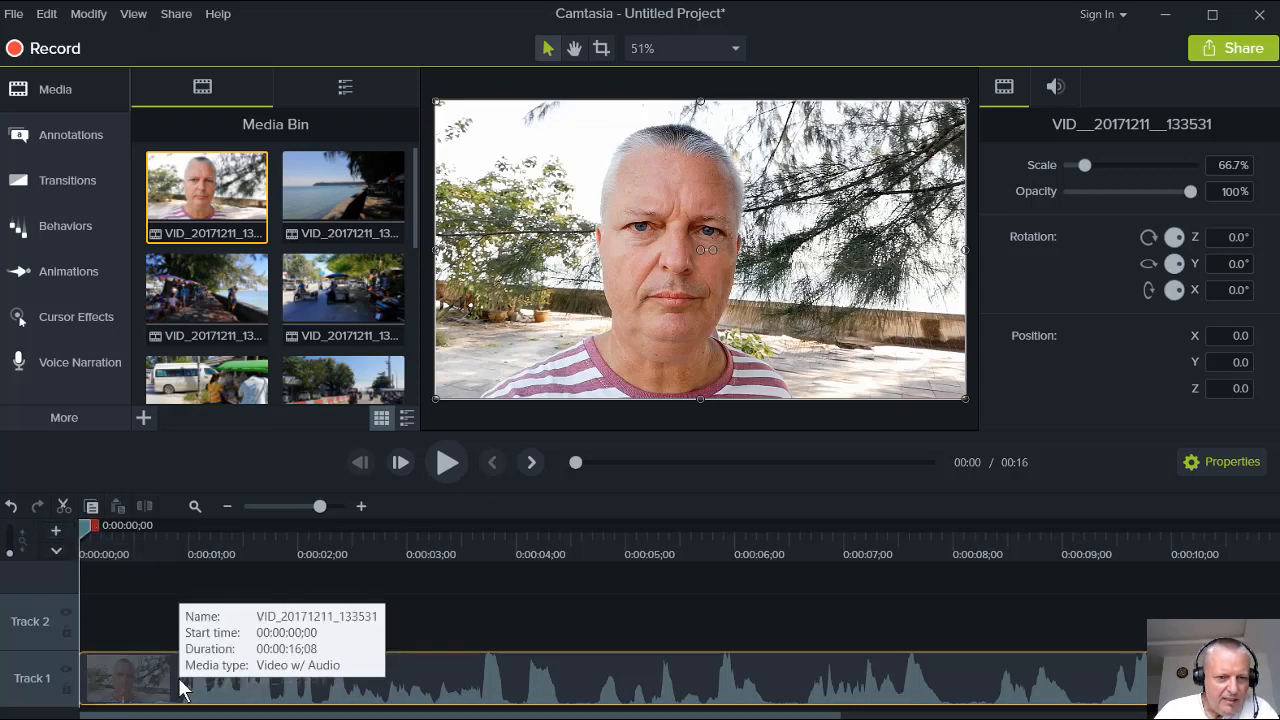
# Find the moment just before the speech begins and split the Track 1 clip at 0:00:00;14
pyautogui.moveTo(82, 531); pyautogui.dragTo(145, 552)
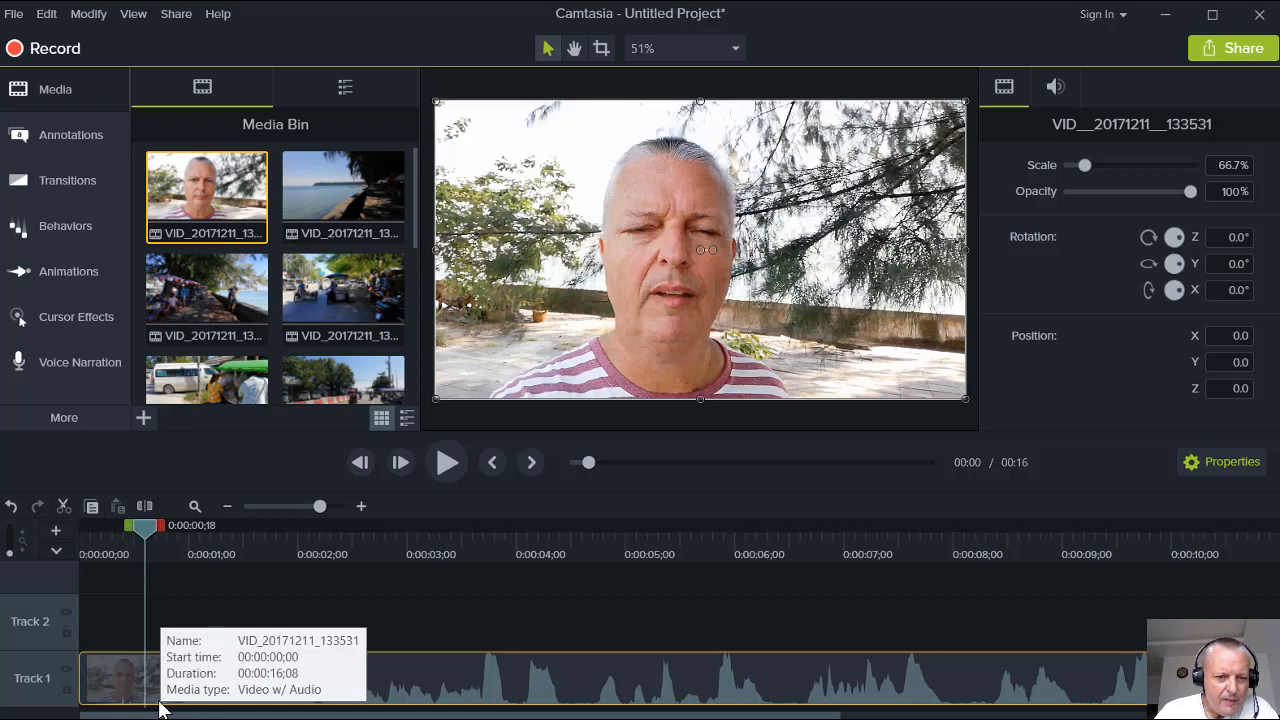
pyautogui.moveTo(139, 528); pyautogui.dragTo(137, 532)
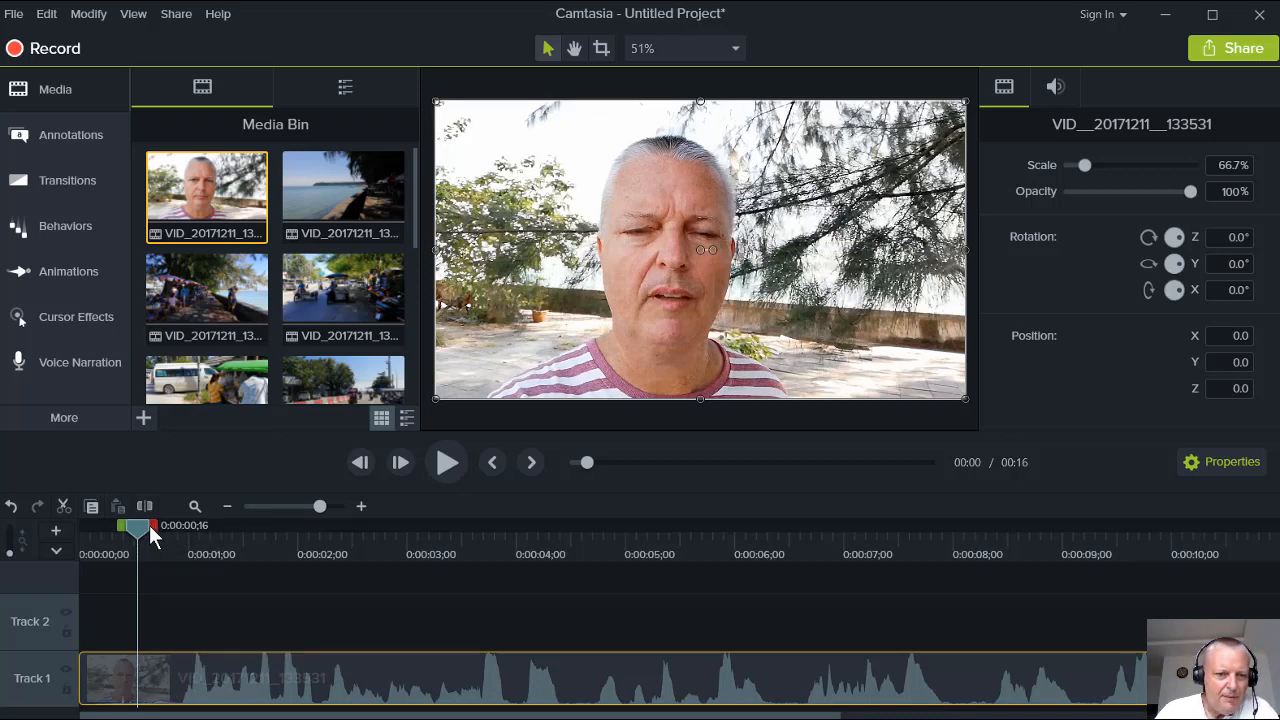
pyautogui.moveTo(150, 528); pyautogui.dragTo(179, 535)
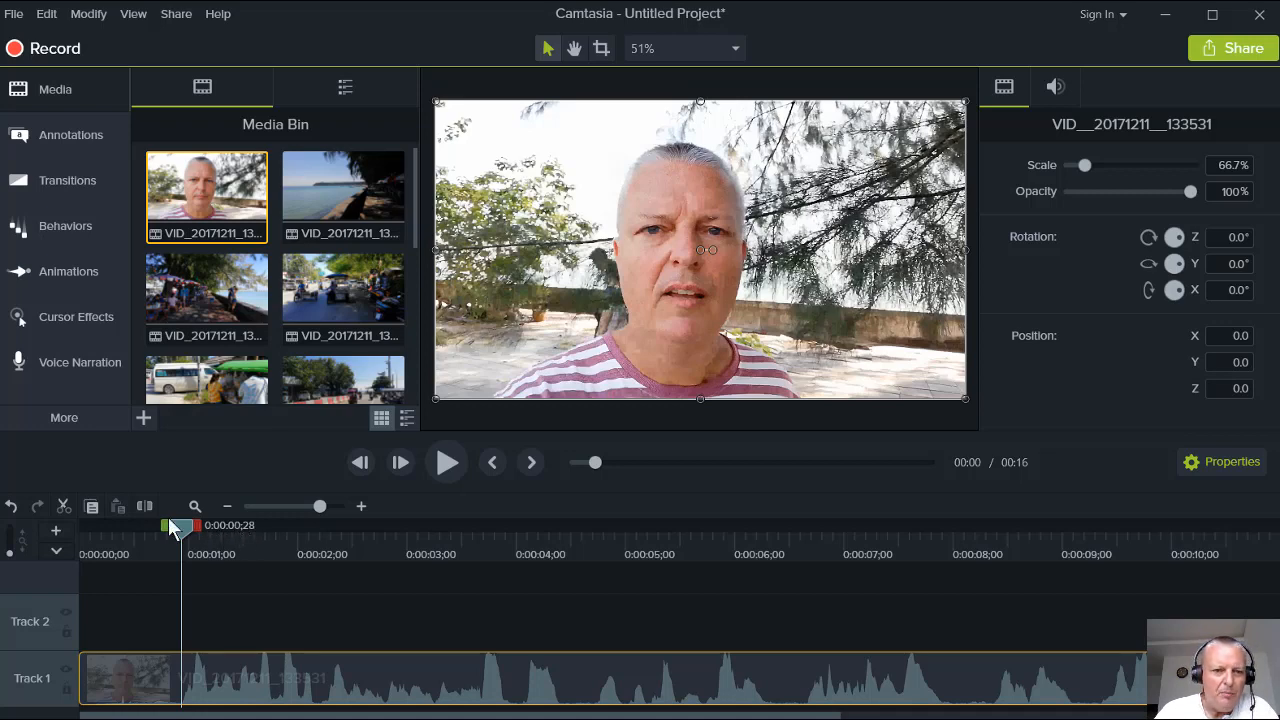
pyautogui.moveTo(182, 524); pyautogui.dragTo(125, 523)
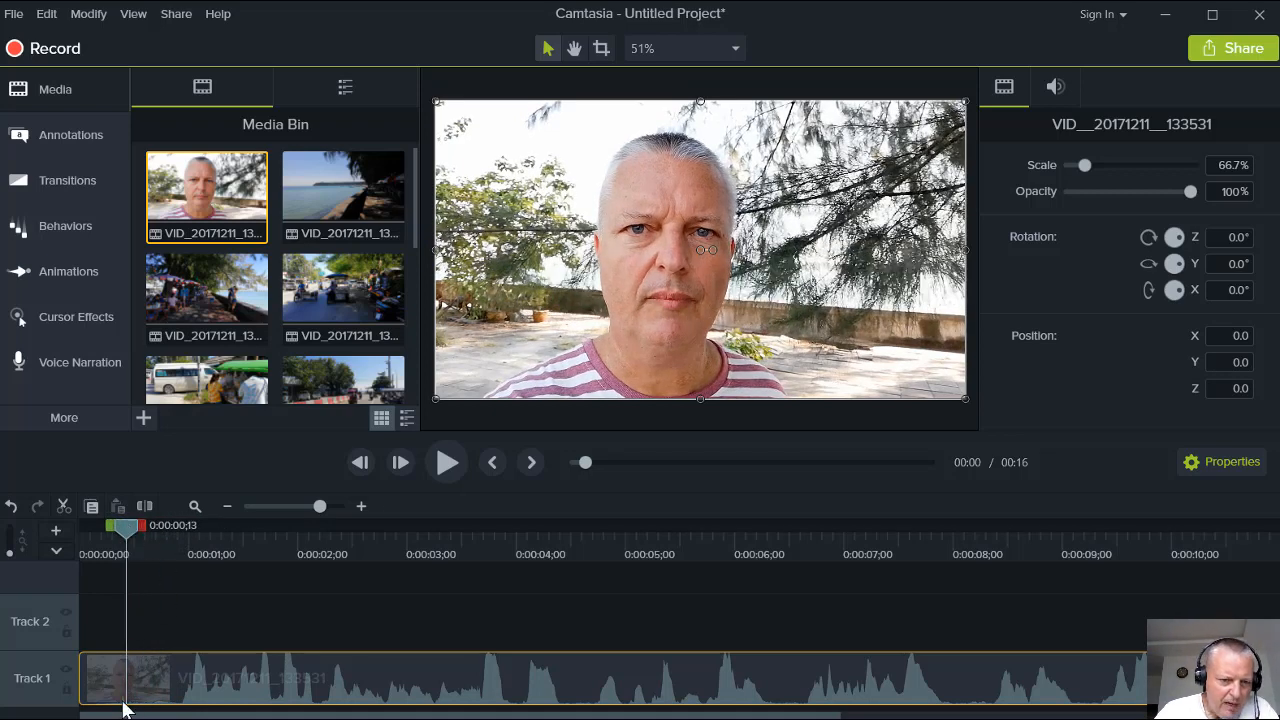
pyautogui.moveTo(128, 523); pyautogui.dragTo(129, 524)
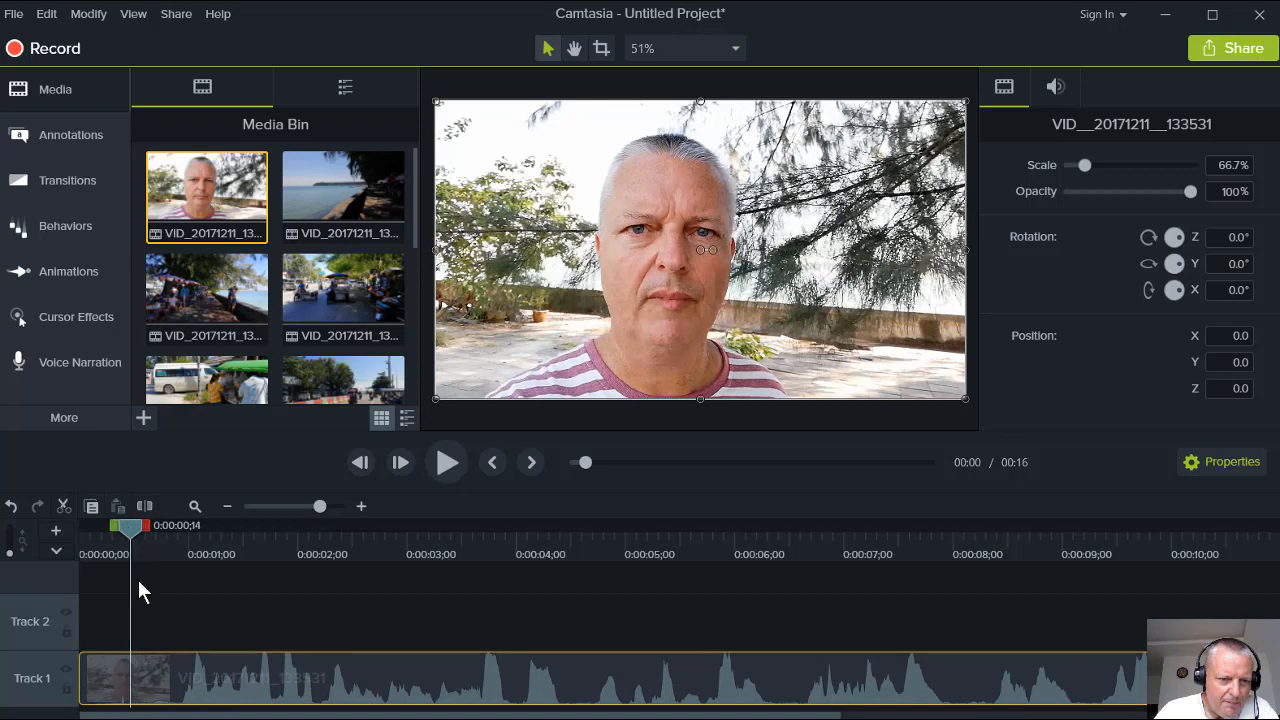
pyautogui.click(145, 508)
# Delete the short opening piece and move the remaining clip to the start of Track 1
pyautogui.click(112, 682)
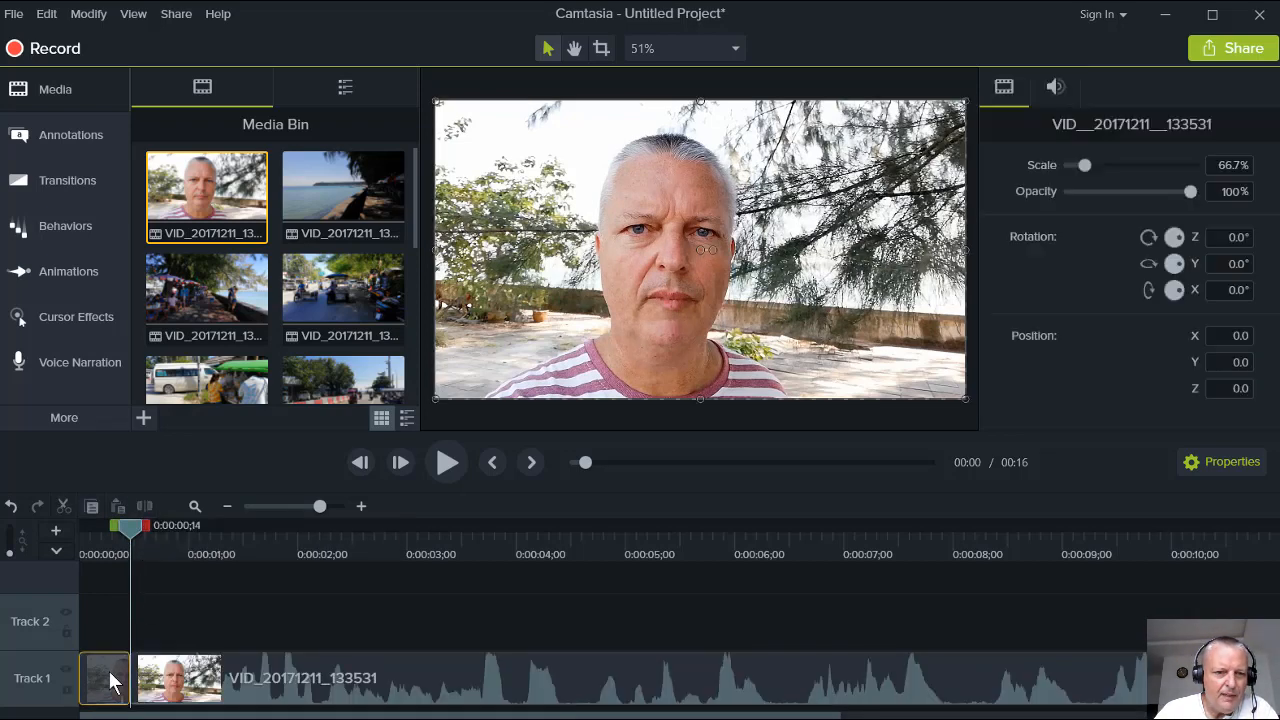
pyautogui.press('Delete')
pyautogui.moveTo(153, 682); pyautogui.dragTo(98, 667)
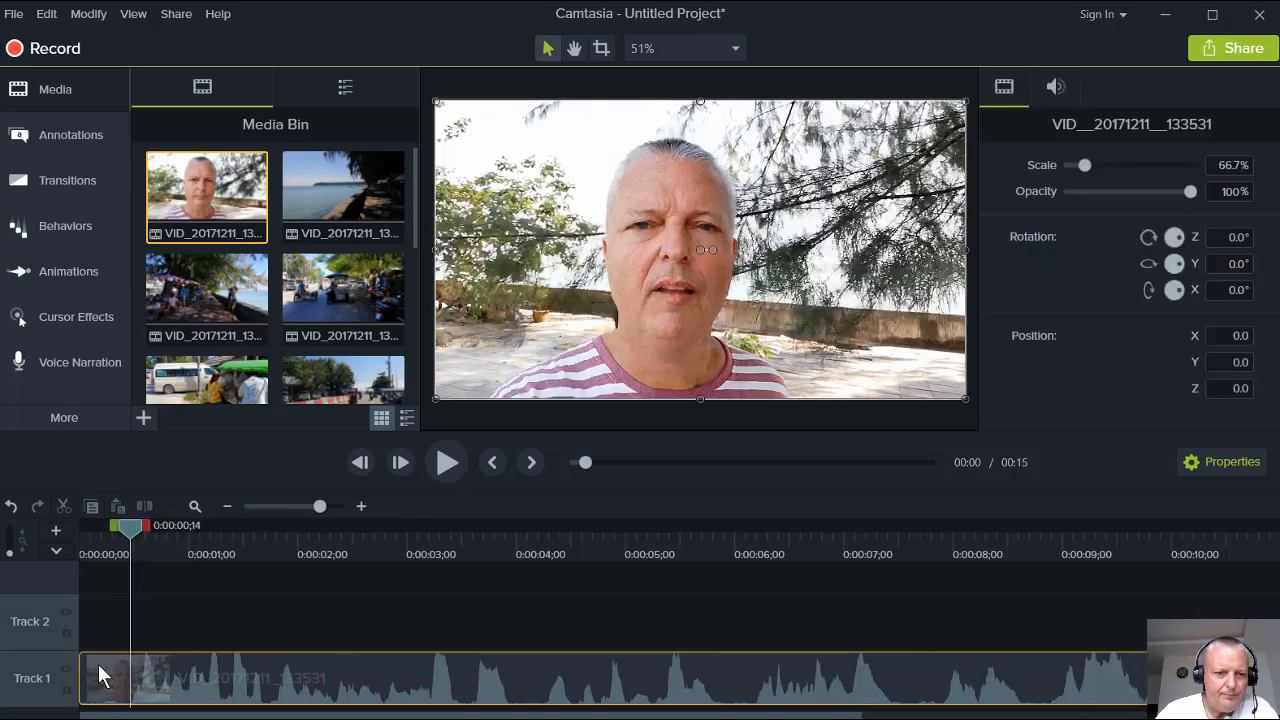
# Play the first seconds of the trimmed clip from the start of the timeline to check its new opening
pyautogui.click(492, 462)
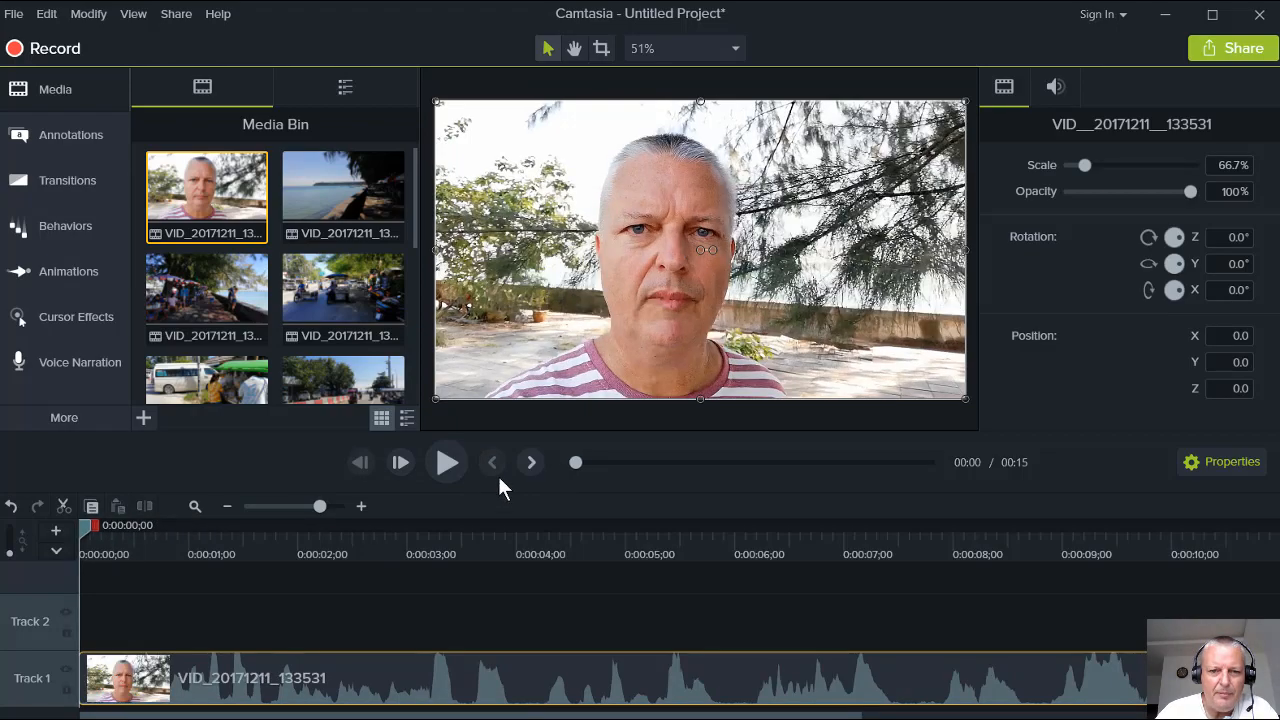
pyautogui.click(446, 462)
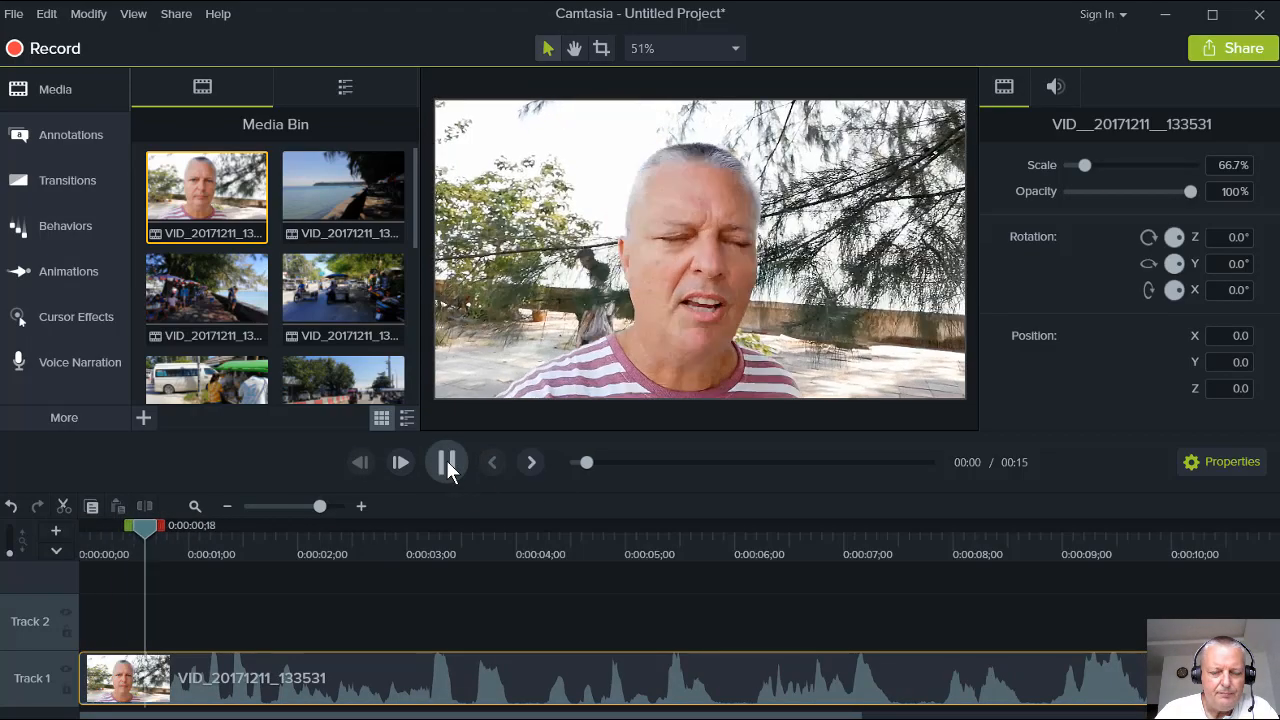
pyautogui.click(446, 460)
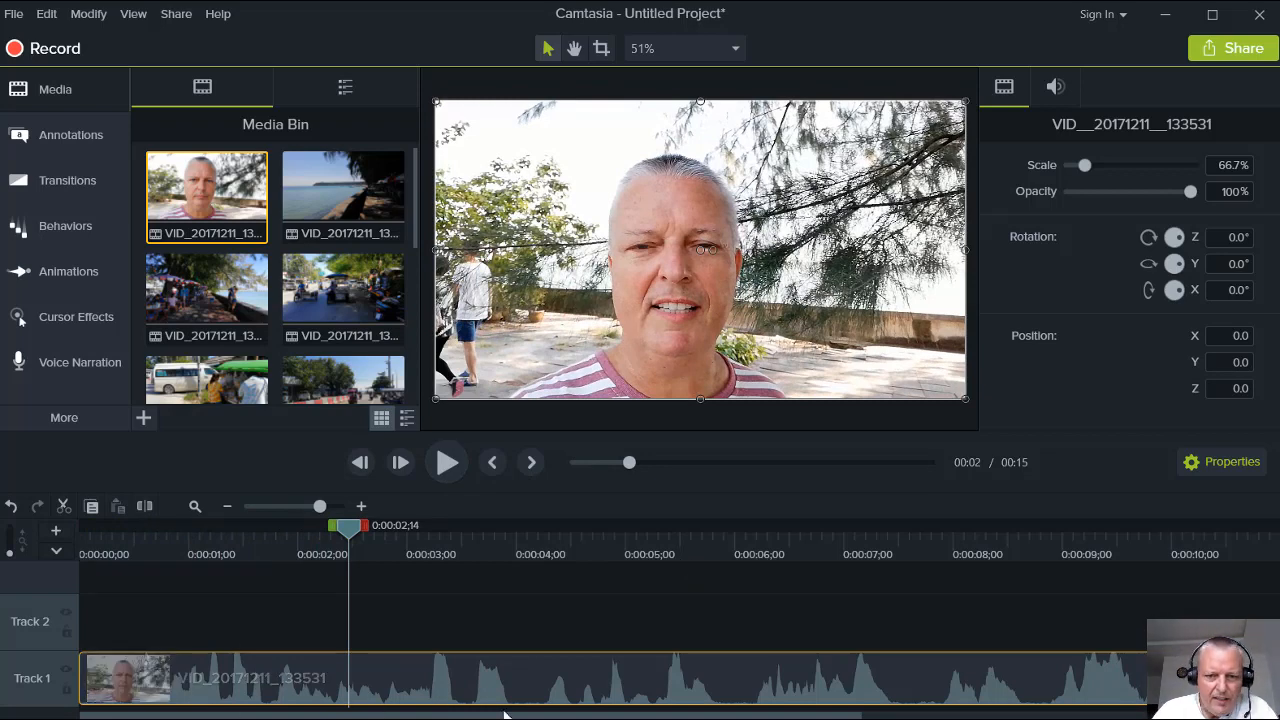
# Play the end of the Track 1 clip from 0:00:12;29 and replay it from 0:00:13;20 to locate where the speech ends
pyautogui.moveTo(510, 716); pyautogui.dragTo(1001, 712)
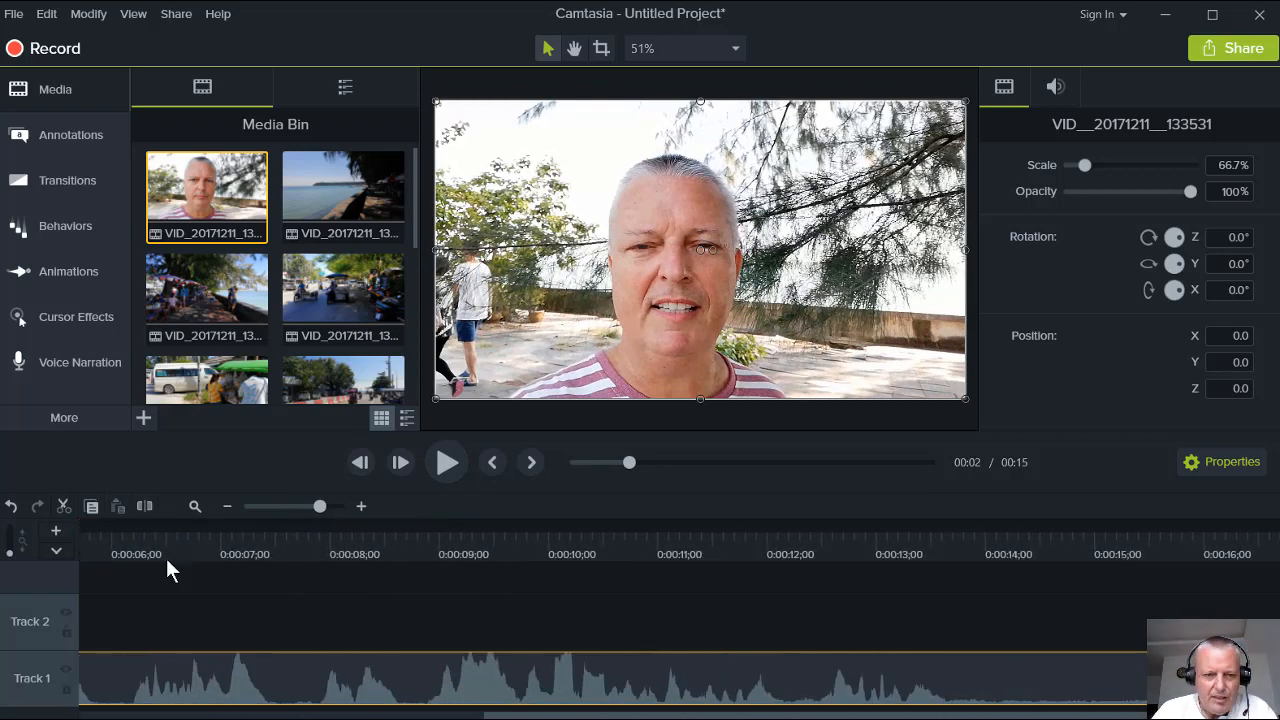
pyautogui.click(869, 541)
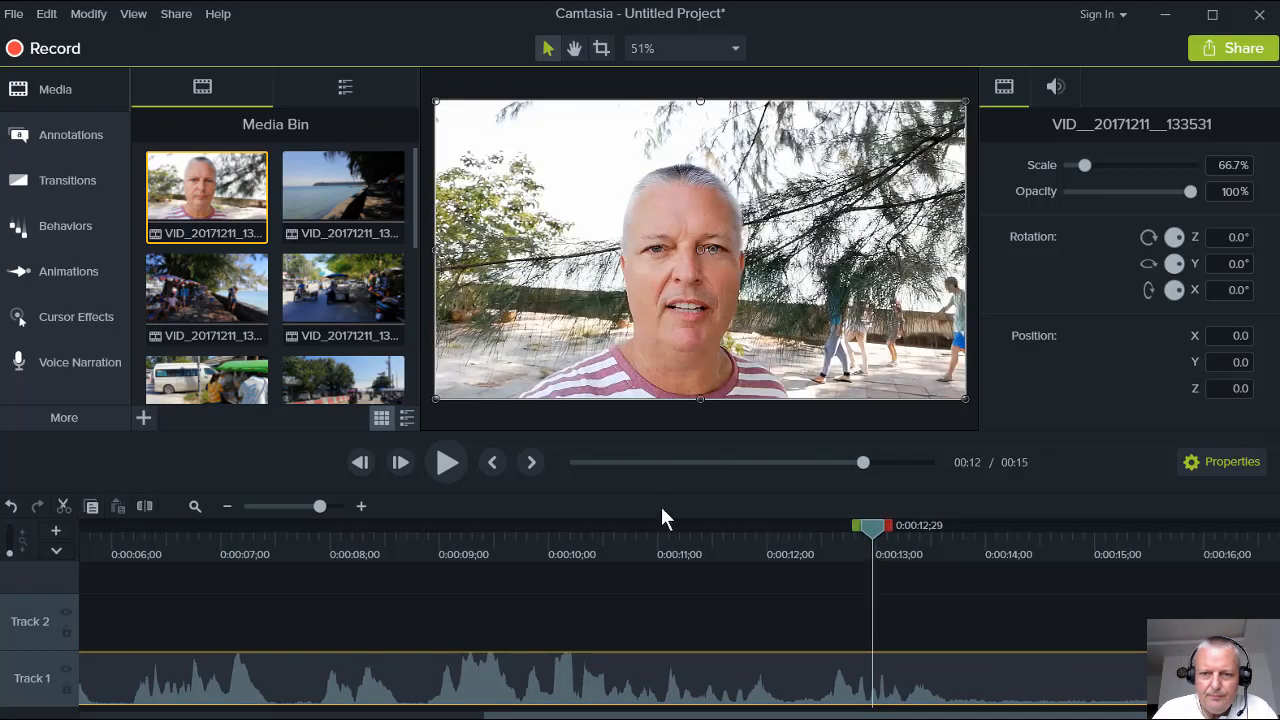
pyautogui.click(445, 460)
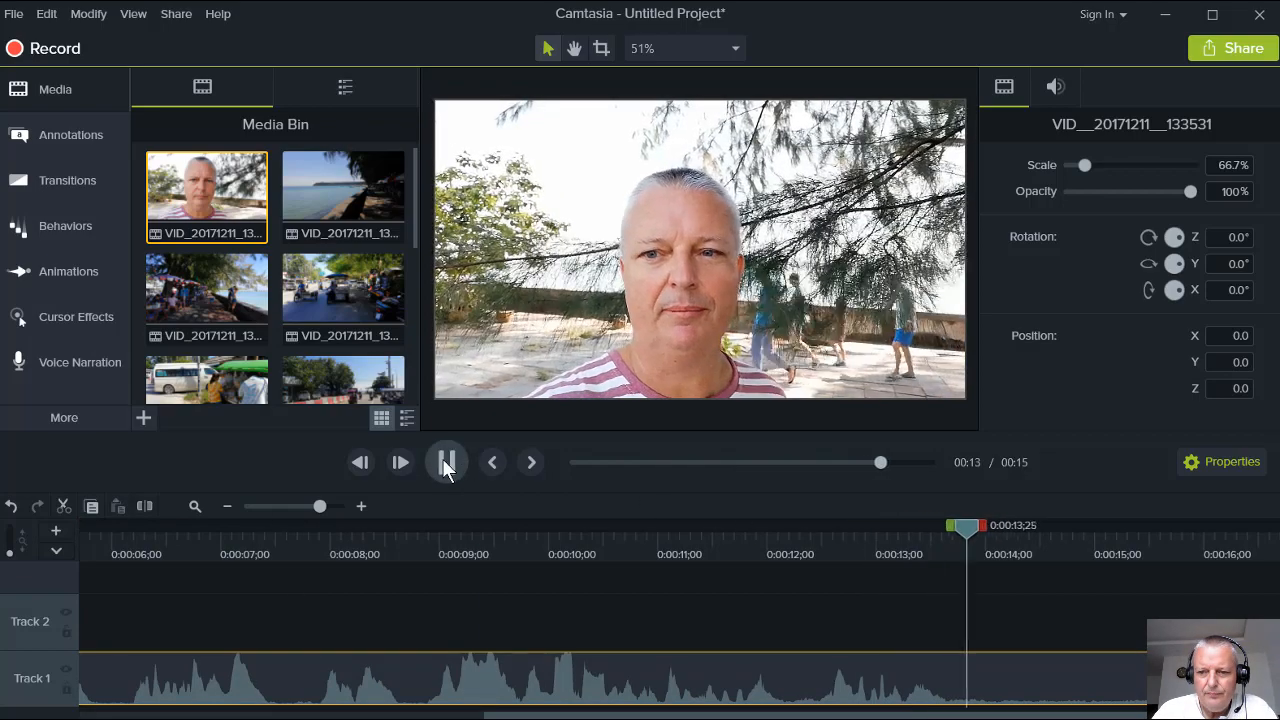
pyautogui.press('space')
pyautogui.moveTo(992, 531); pyautogui.dragTo(942, 545)
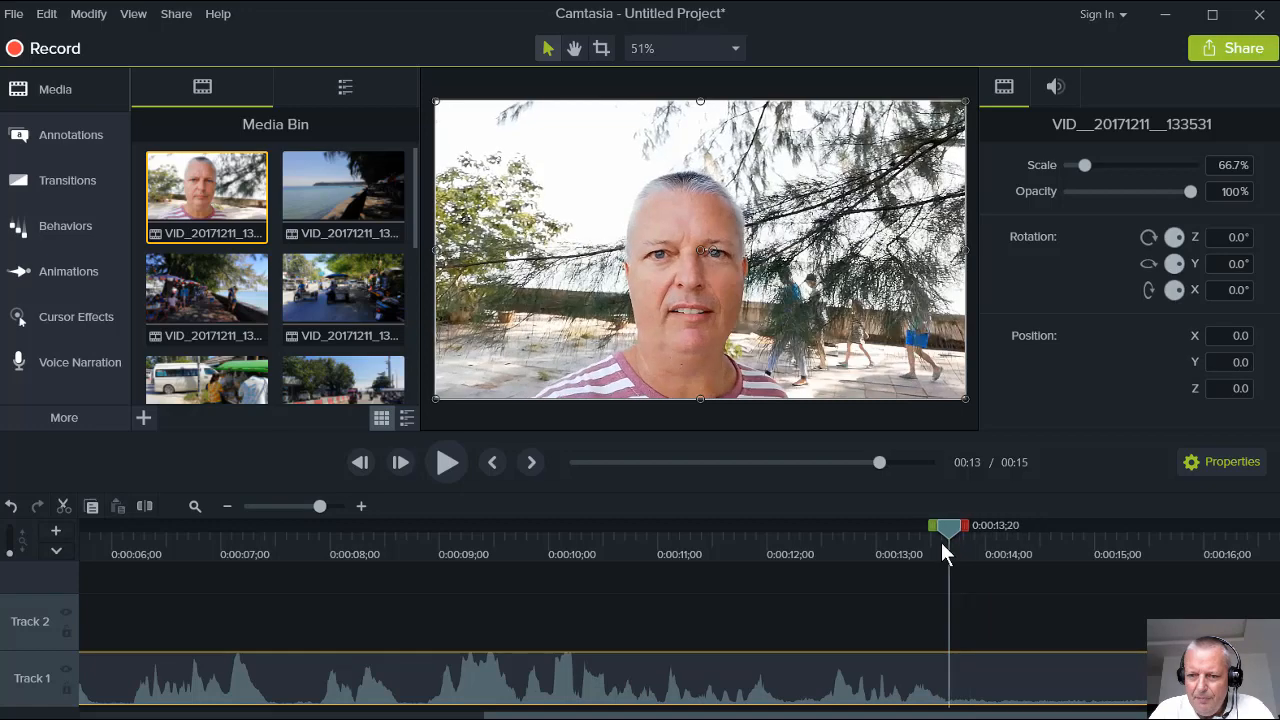
pyautogui.click(447, 459)
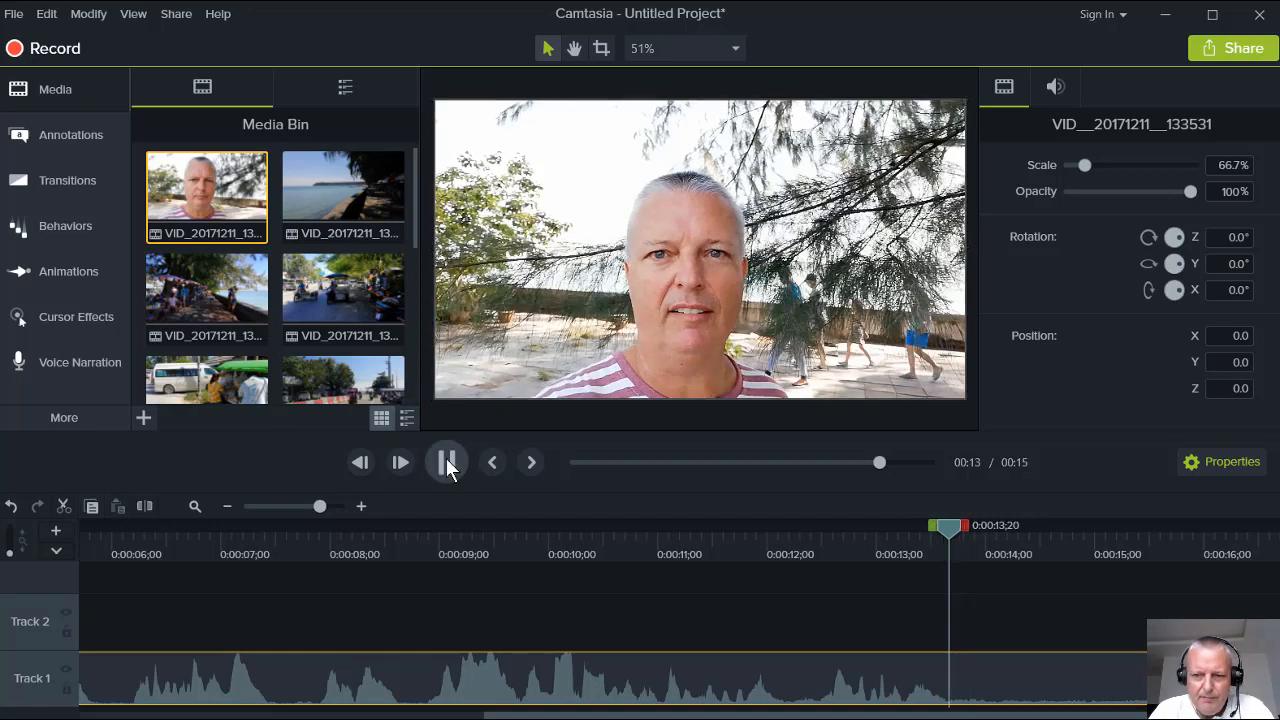
pyautogui.press('space')
pyautogui.moveTo(1010, 524); pyautogui.dragTo(948, 547)
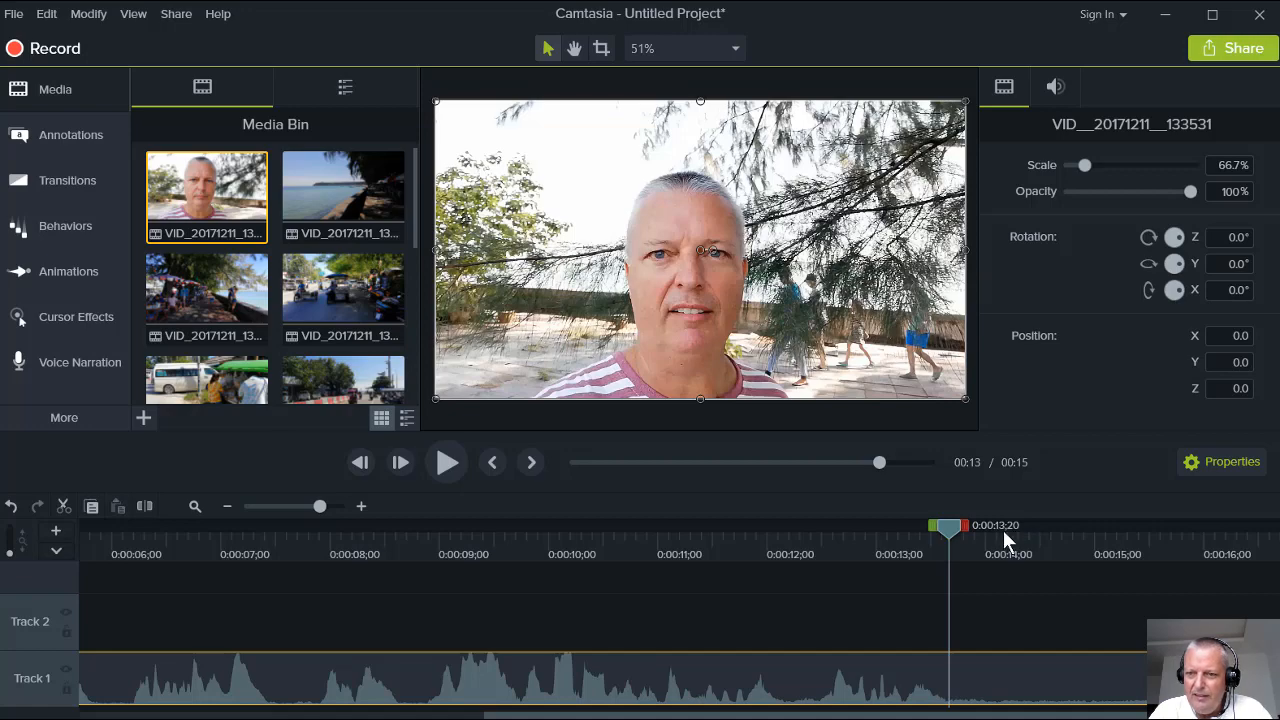
# Split the Track 1 clip at 0:00:14;09 and delete the leftover piece at its end
pyautogui.moveTo(945, 525); pyautogui.dragTo(1018, 530)
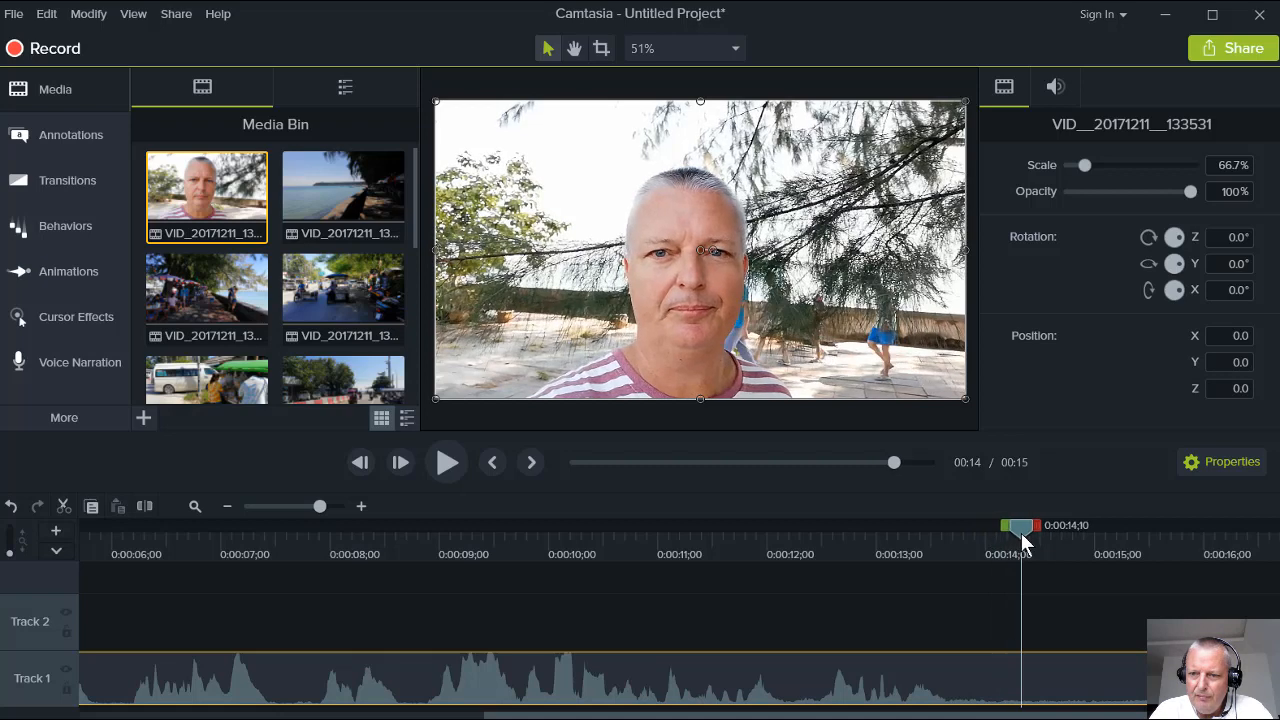
pyautogui.click(144, 506)
pyautogui.click(1085, 682)
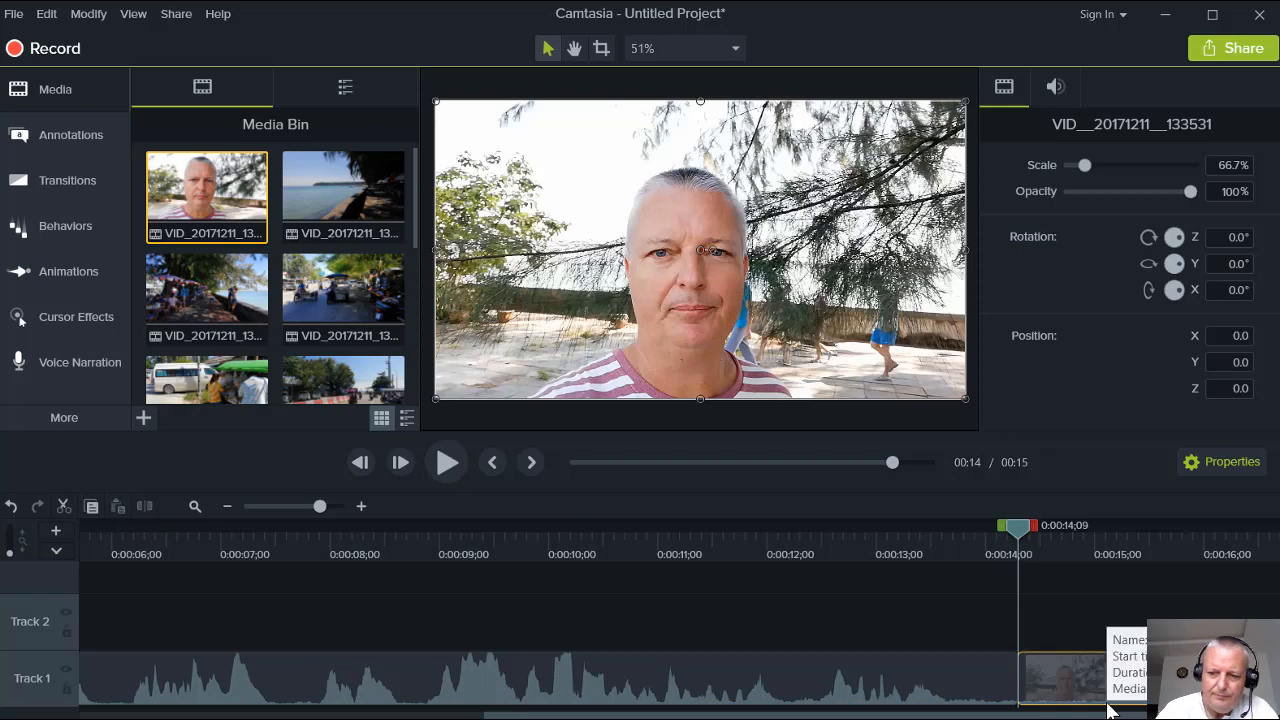
pyautogui.press('Delete')
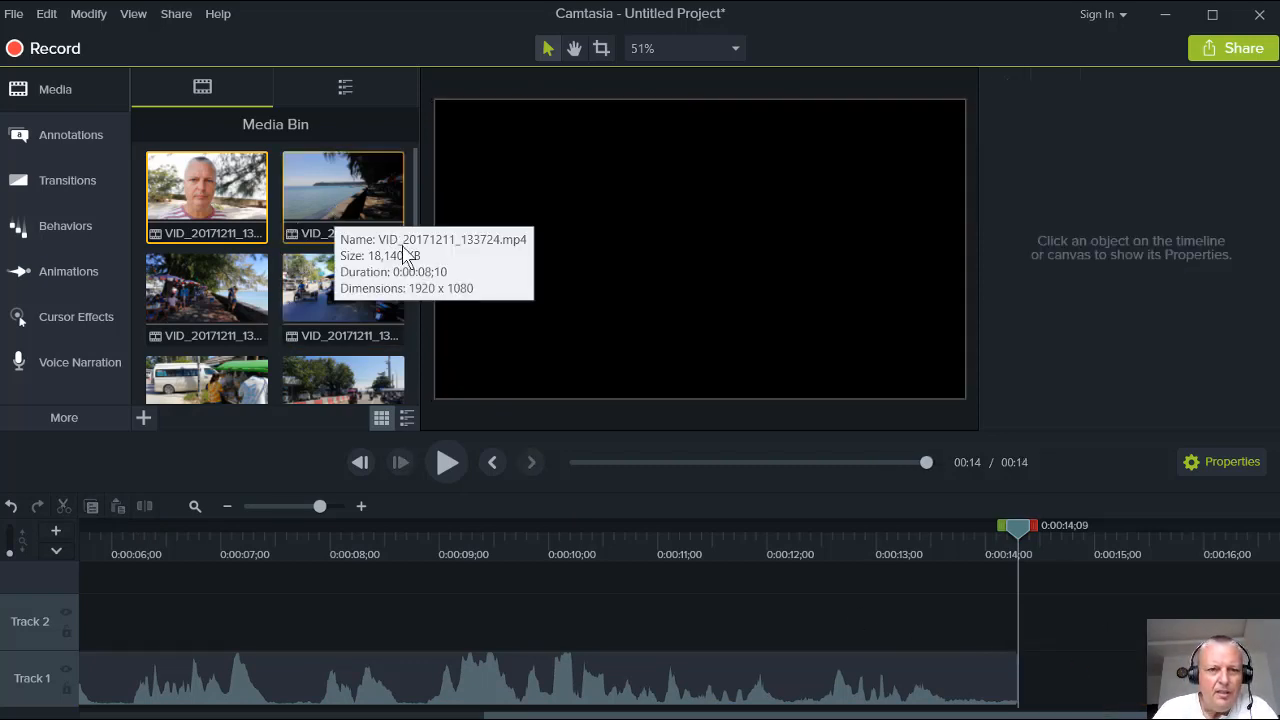
# Preview the media bin clip VID_20171211_133724.mp4 in its own window and close the preview
pyautogui.doubleClick(328, 198)
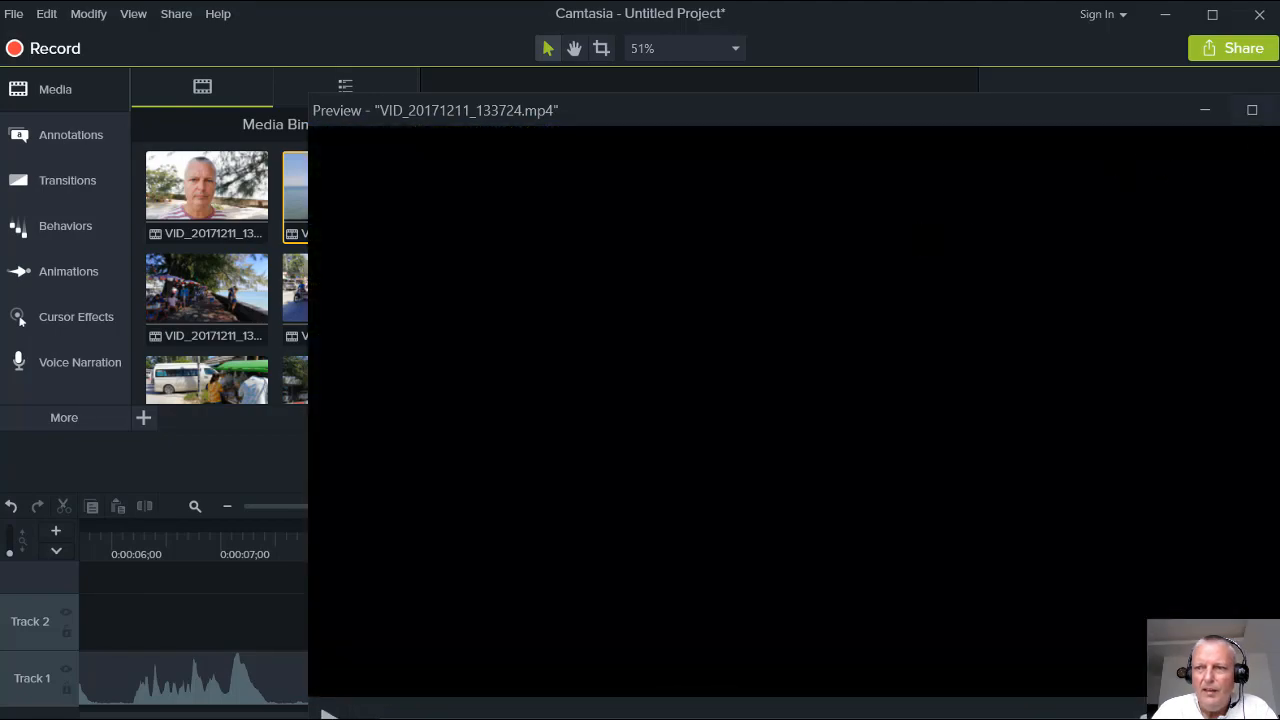
pyautogui.click(1279, 110)
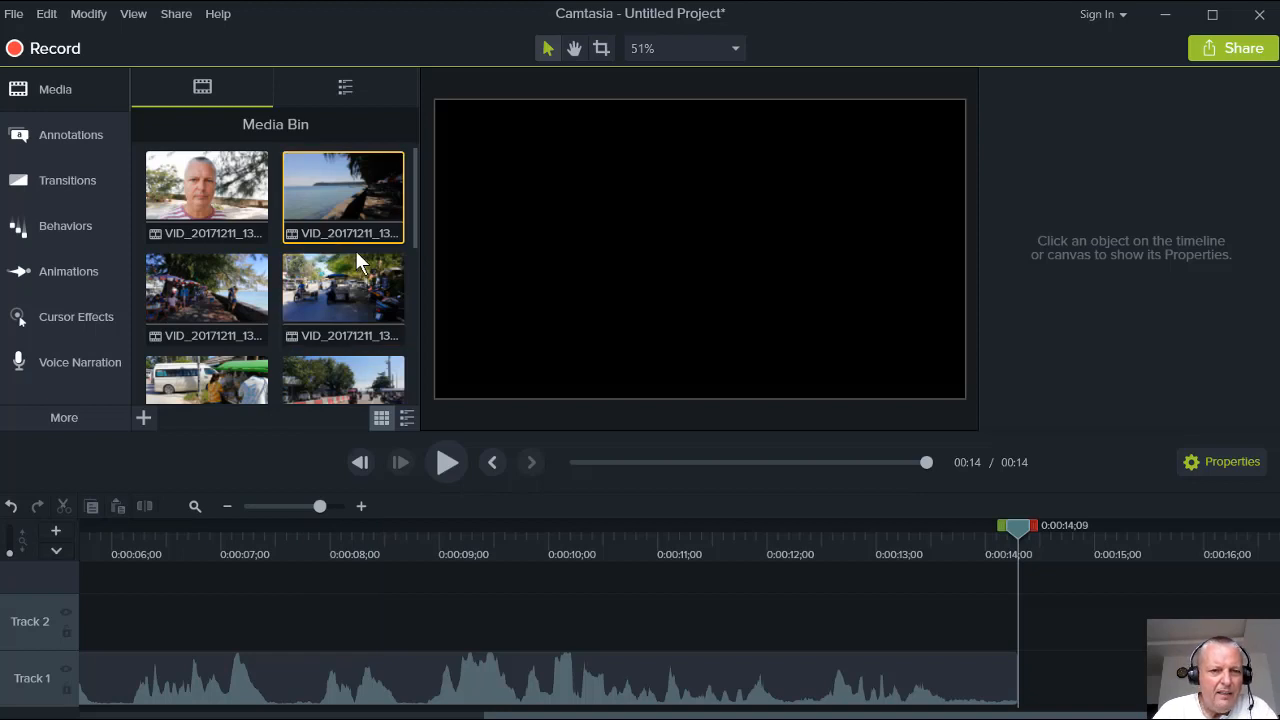
# Place the clip VID_20171211_133724 on Track 1 directly after the first clip, starting at 0:00:14;09
pyautogui.moveTo(310, 344)
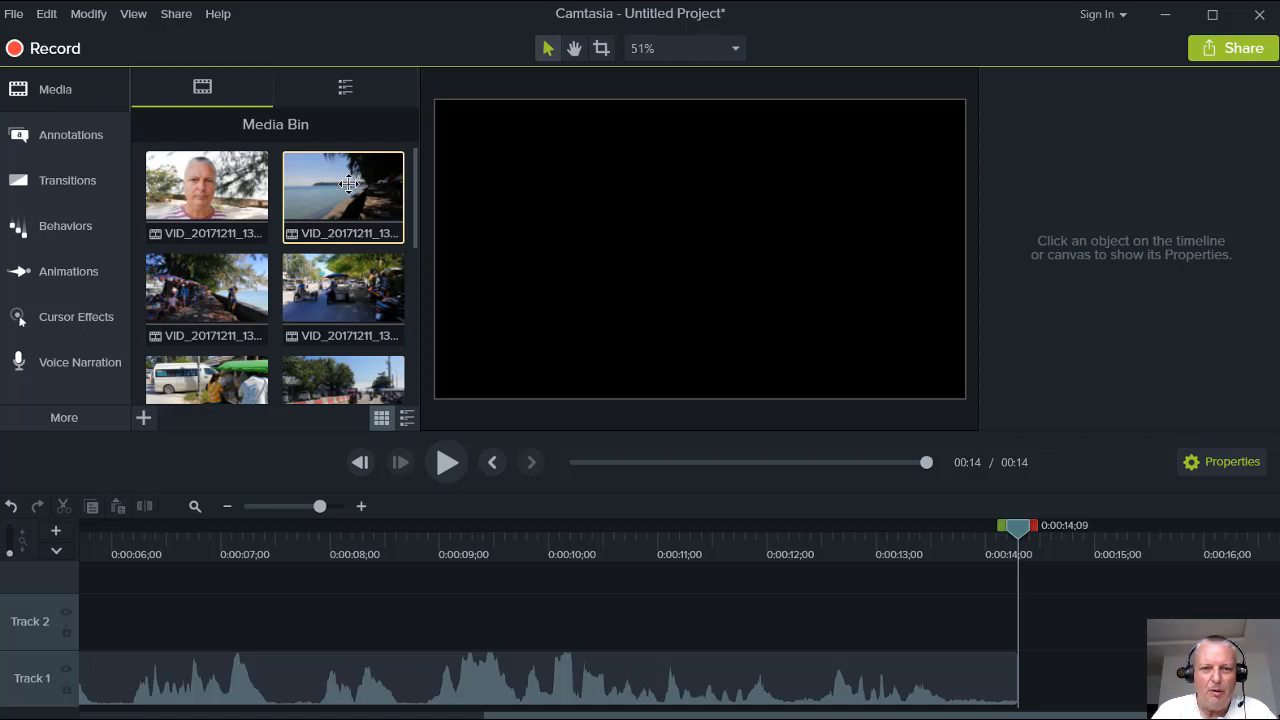
pyautogui.moveTo(340, 187); pyautogui.dragTo(1034, 683)
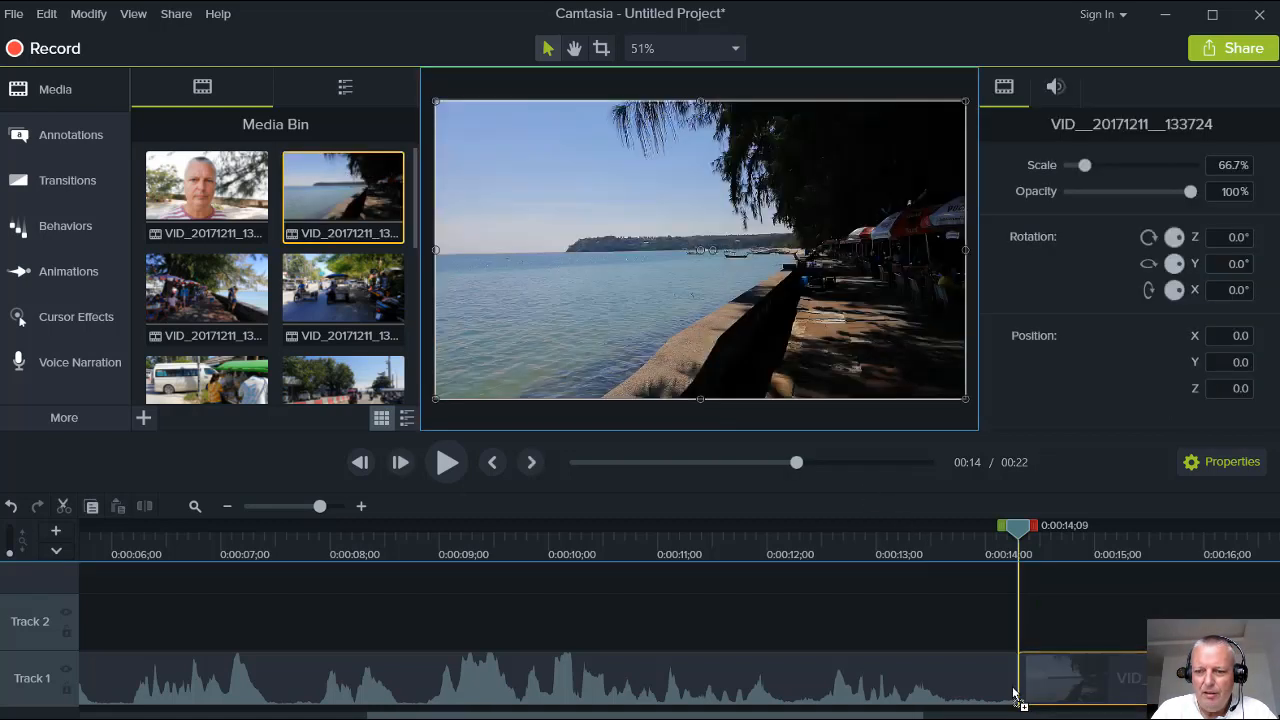
pyautogui.moveTo(798, 717); pyautogui.dragTo(919, 717)
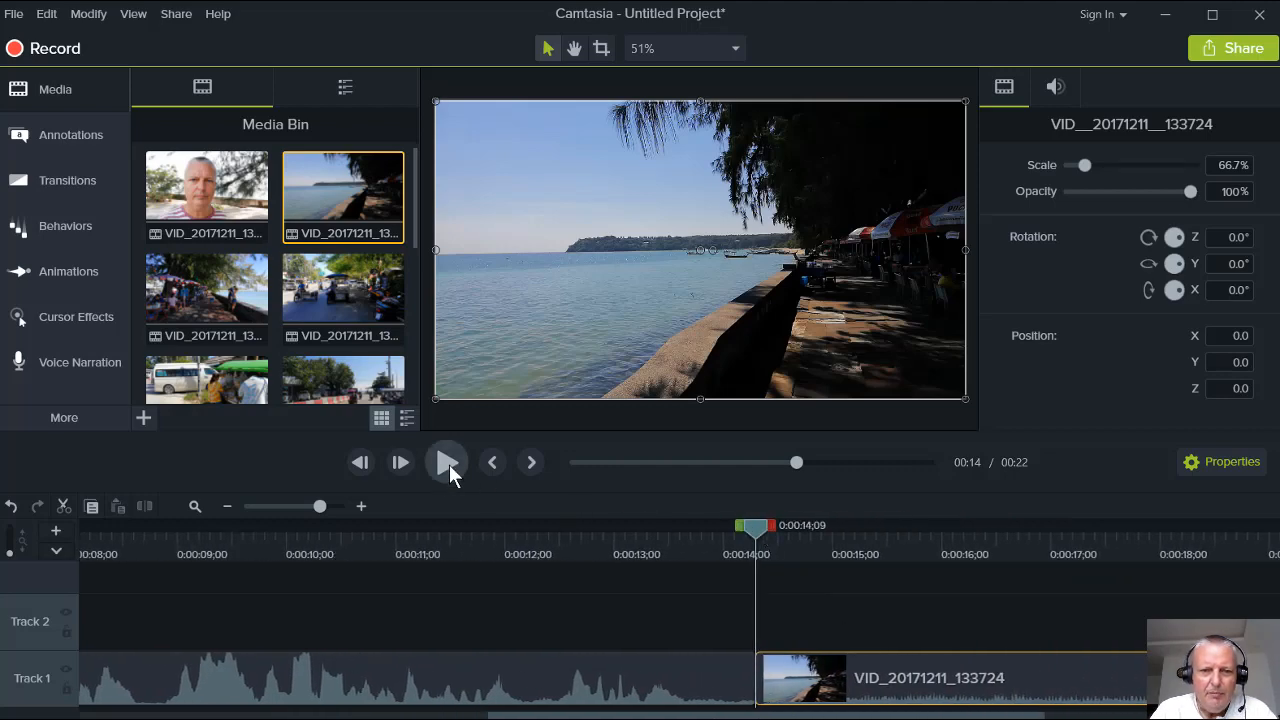
# Play the opening of VID_20171211_133724, trim its start to 0:00:15;13 and slide the clip back against the first clip
pyautogui.click(443, 459)
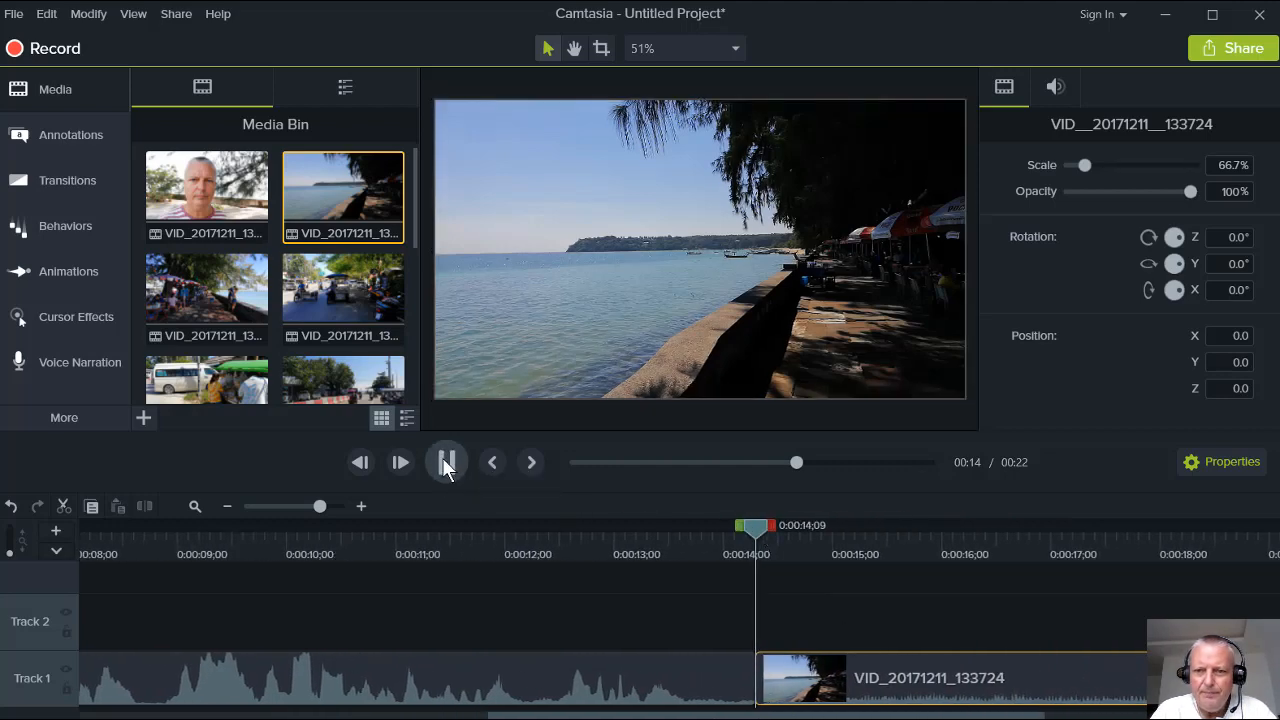
pyautogui.click(443, 459)
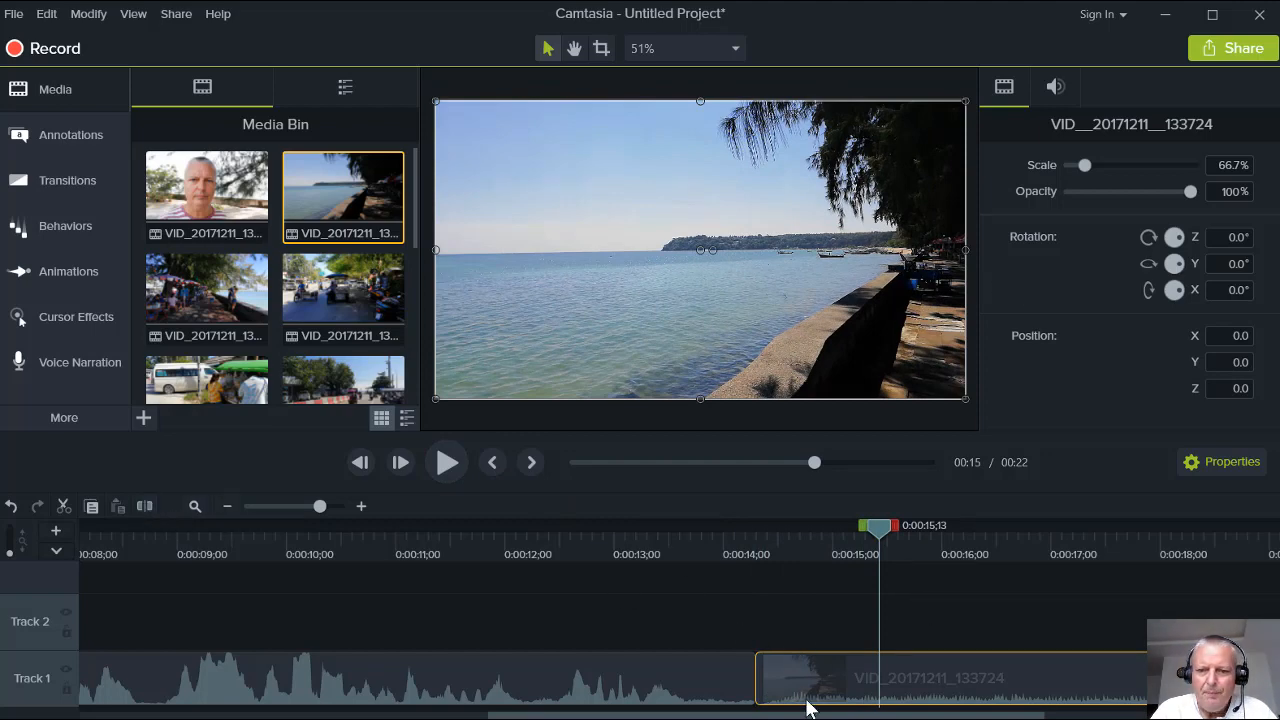
pyautogui.moveTo(760, 683); pyautogui.dragTo(879, 676)
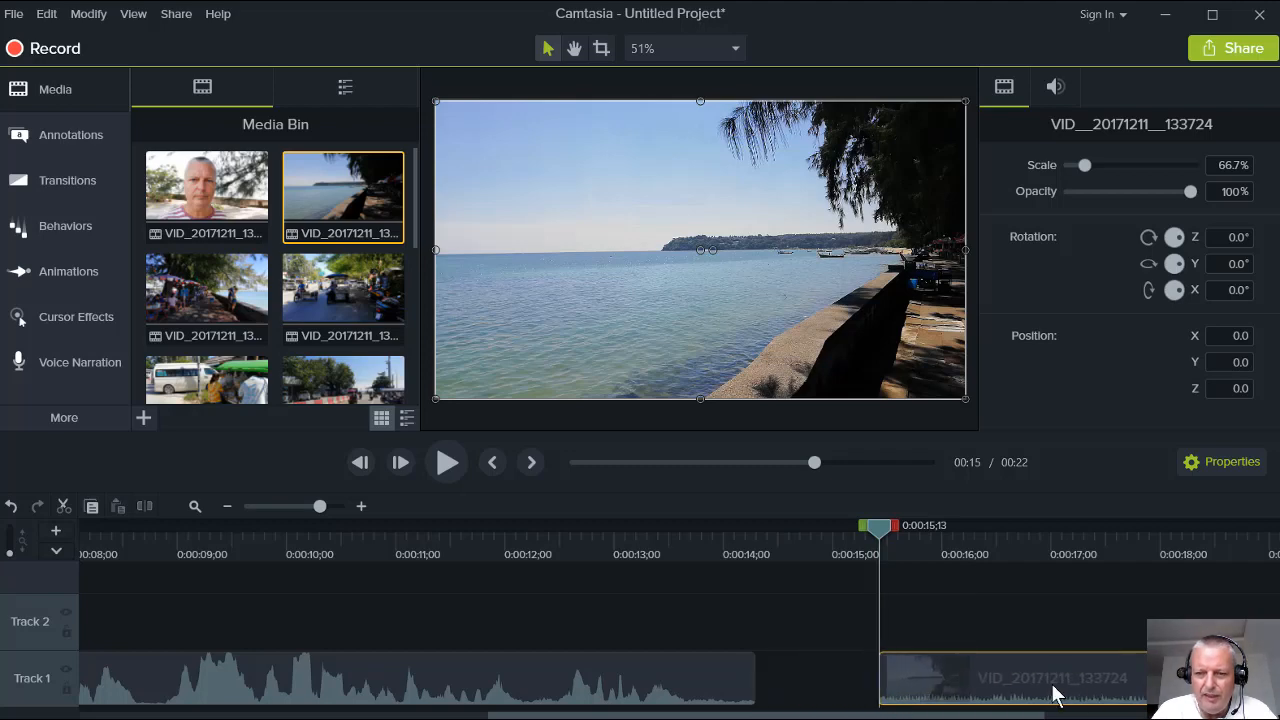
pyautogui.moveTo(1057, 691); pyautogui.dragTo(934, 692)
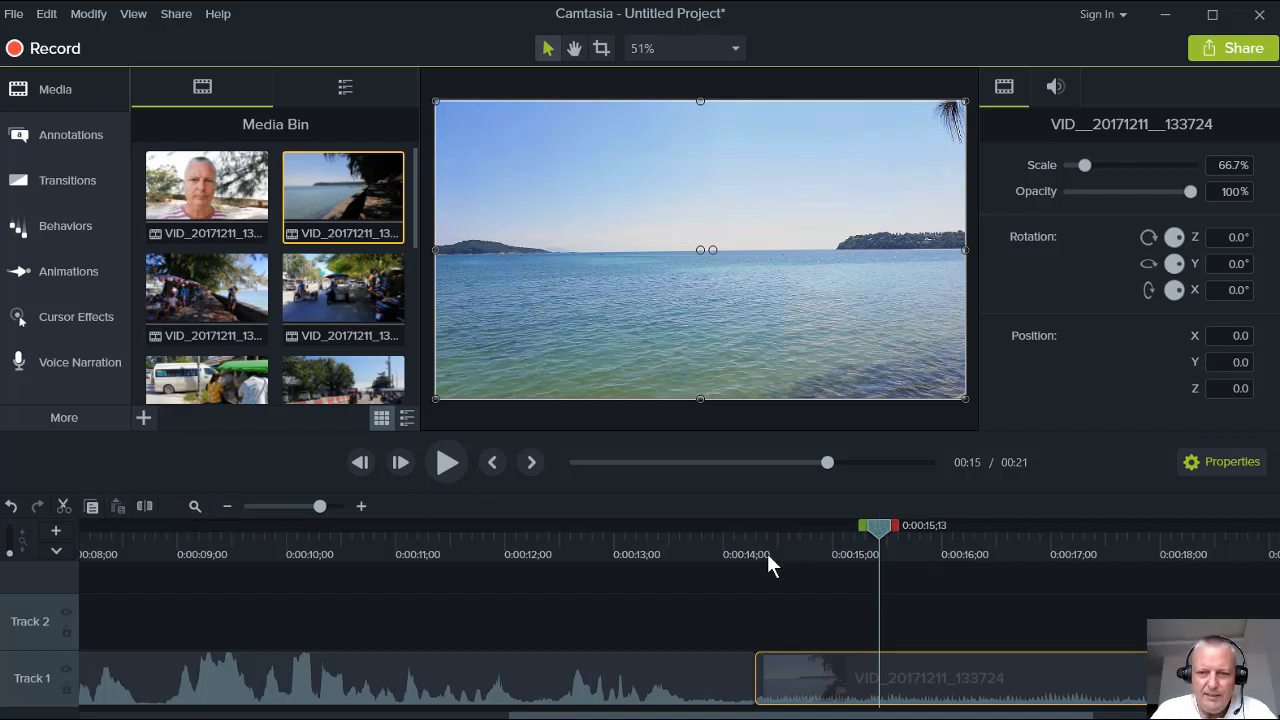
# Play VID_20171211_133724 from its start at 0:00:14;09 and trim its end to 0:00:19;09
pyautogui.click(492, 464)
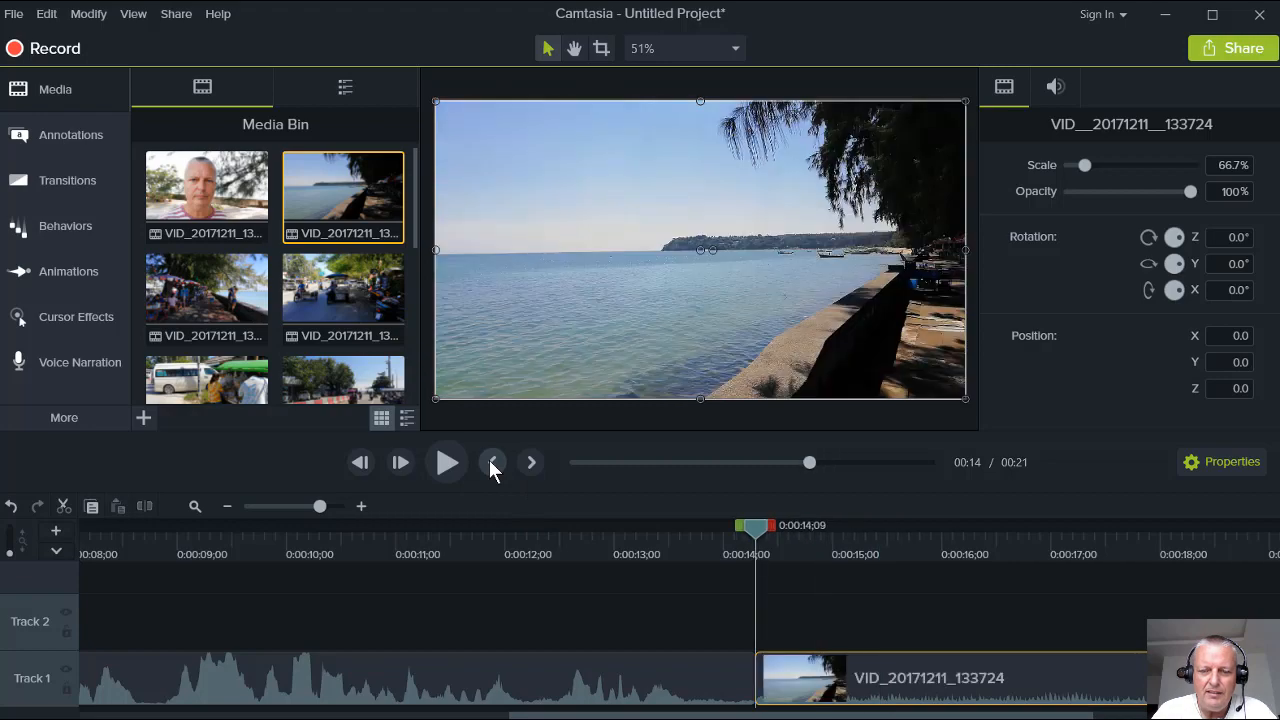
pyautogui.click(447, 466)
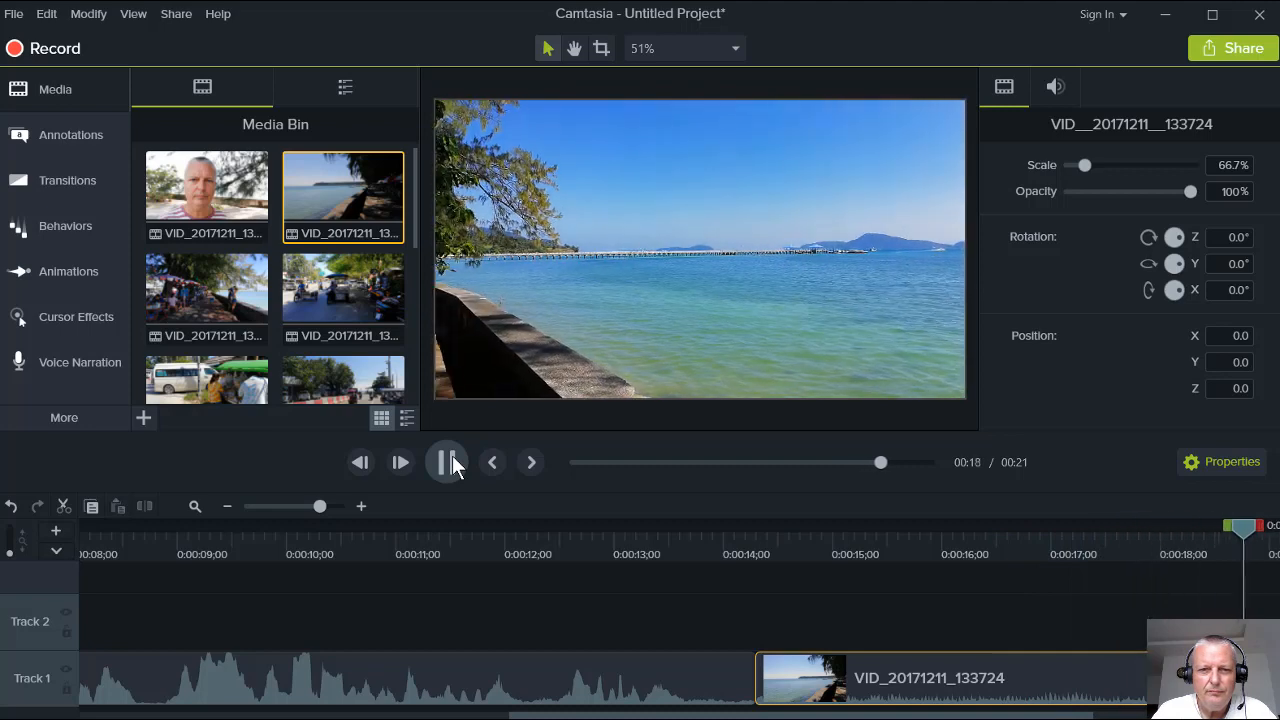
pyautogui.click(452, 465)
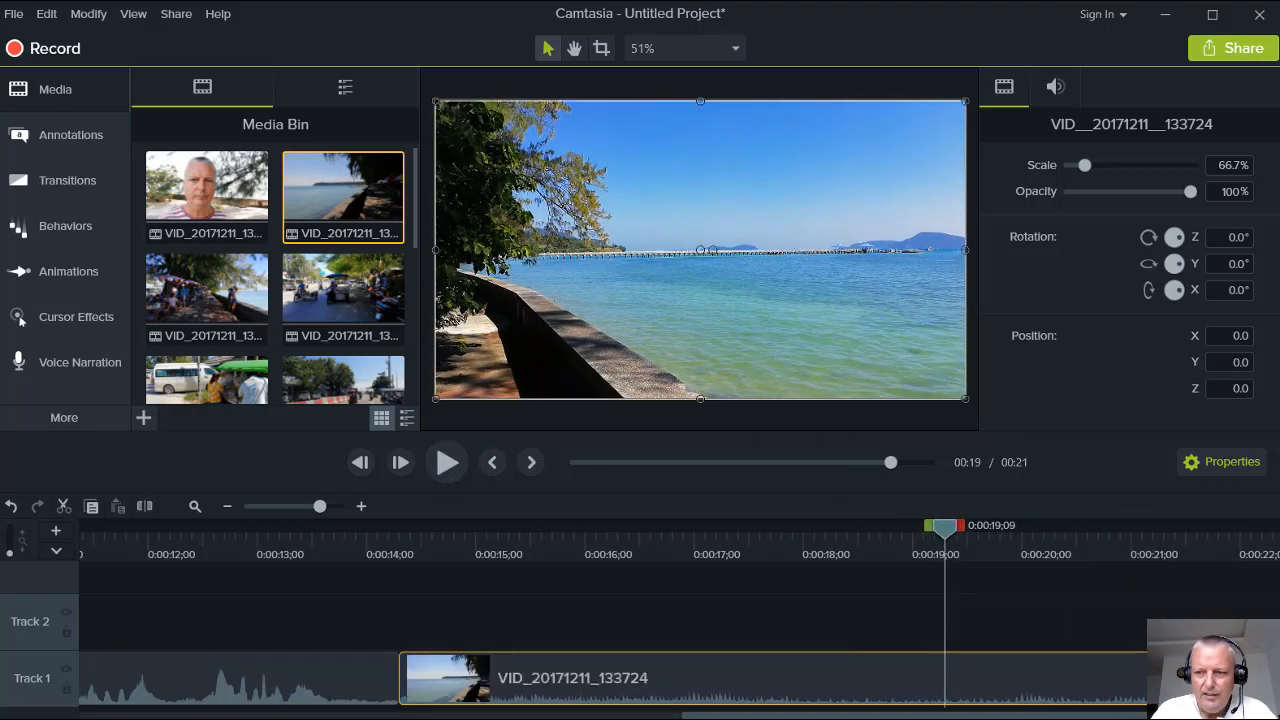
pyautogui.moveTo(1147, 678); pyautogui.dragTo(944, 678)
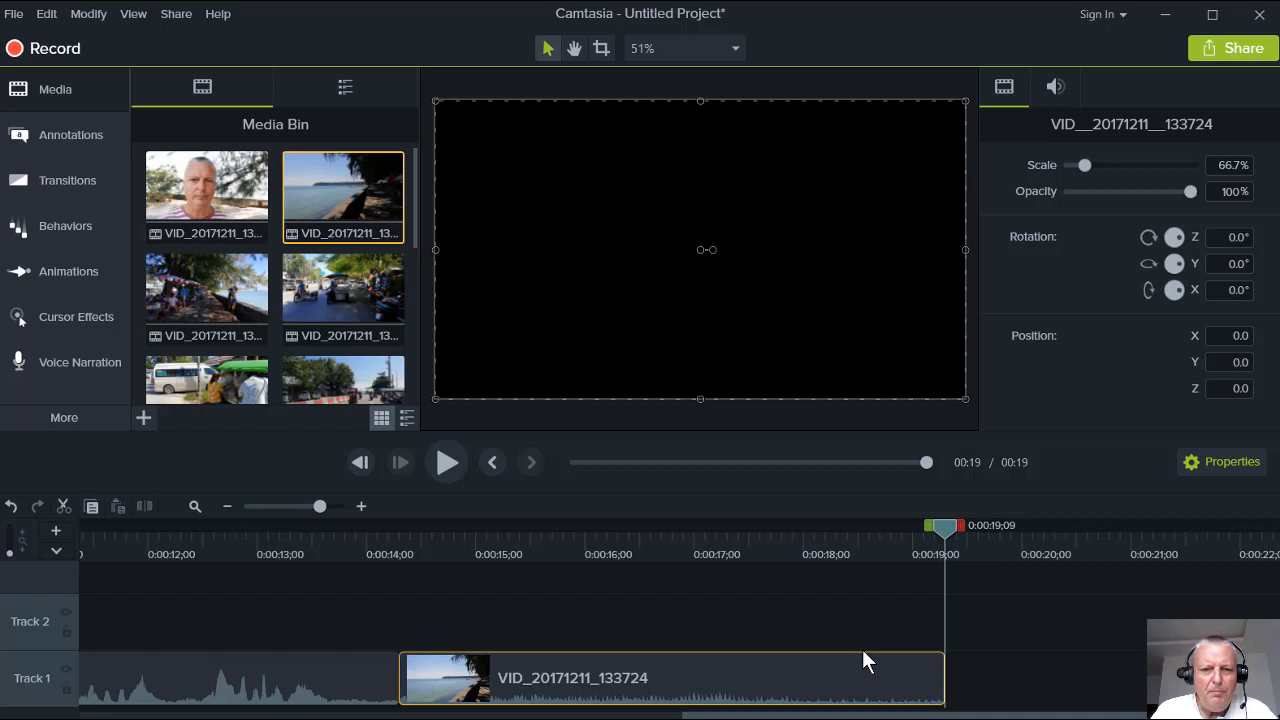
# Start a media import and select the dreams-become-real MP3 in the parent folder of "use"
pyautogui.moveTo(749, 715); pyautogui.dragTo(704, 715)
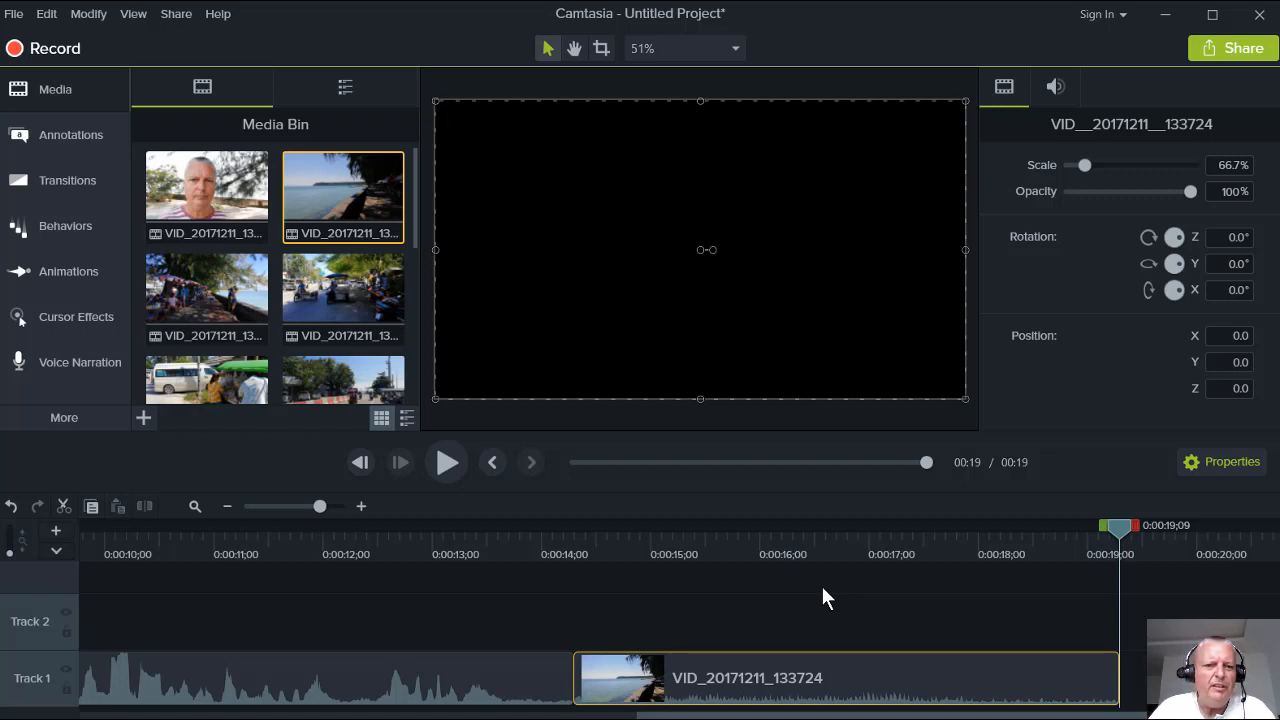
pyautogui.scroll(-5, 265, 372)
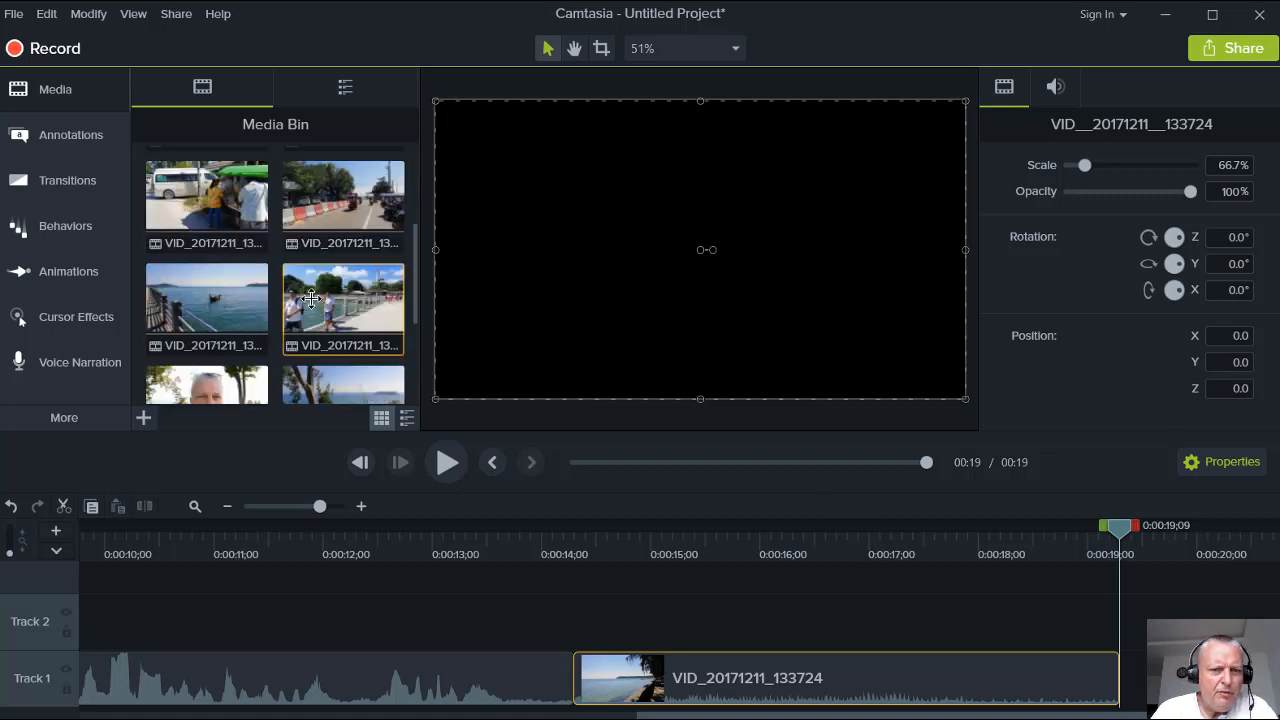
pyautogui.scroll(3, 264, 384)
pyautogui.scroll(-3, 251, 389)
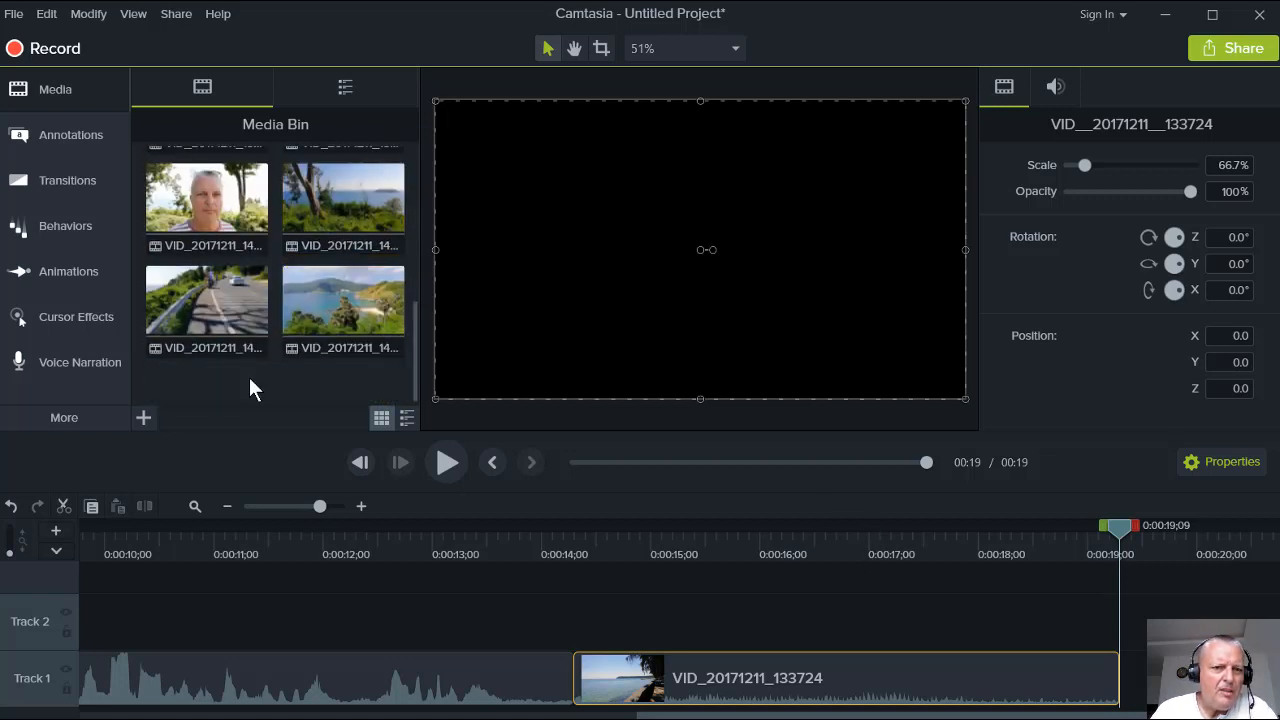
pyautogui.rightClick(246, 375)
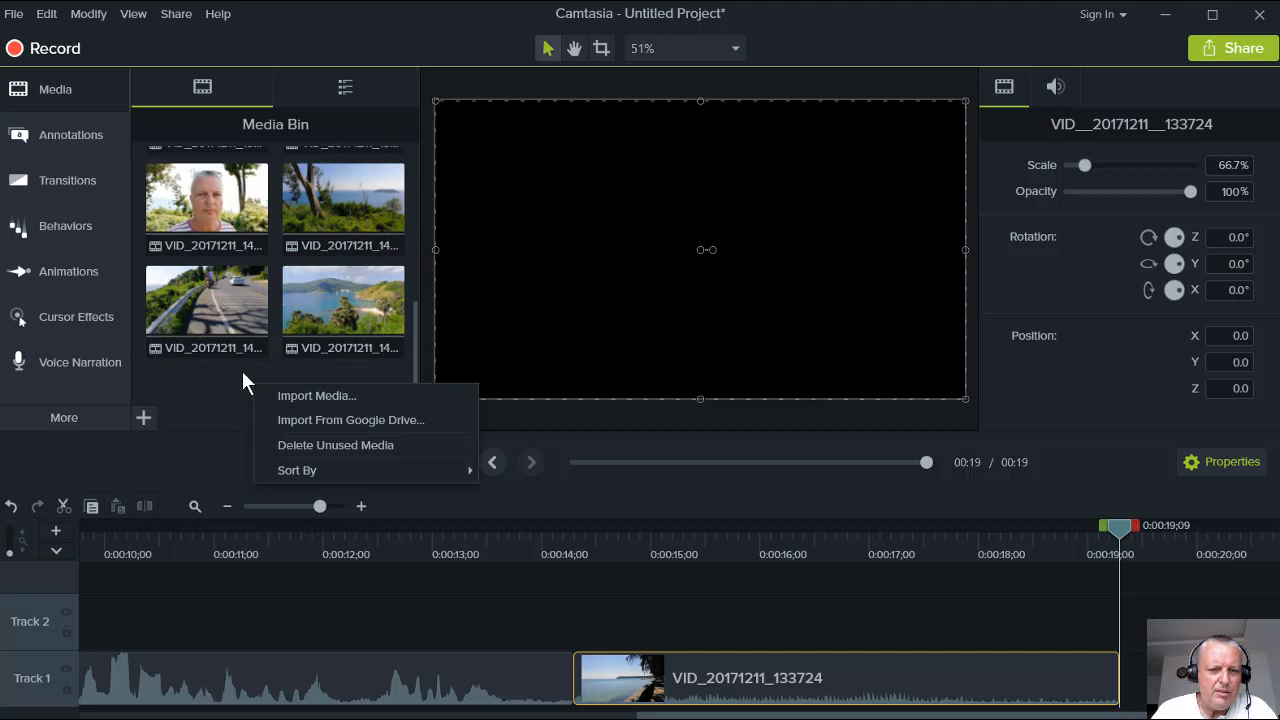
pyautogui.click(302, 395)
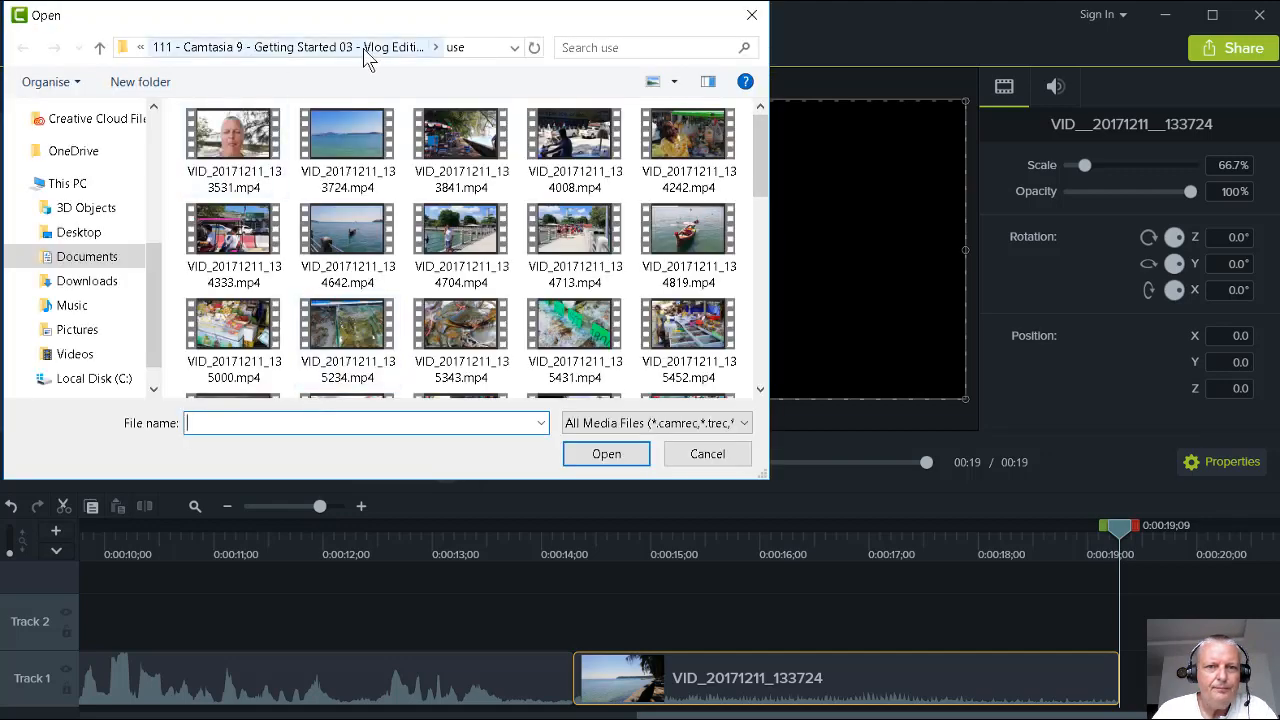
pyautogui.click(142, 48)
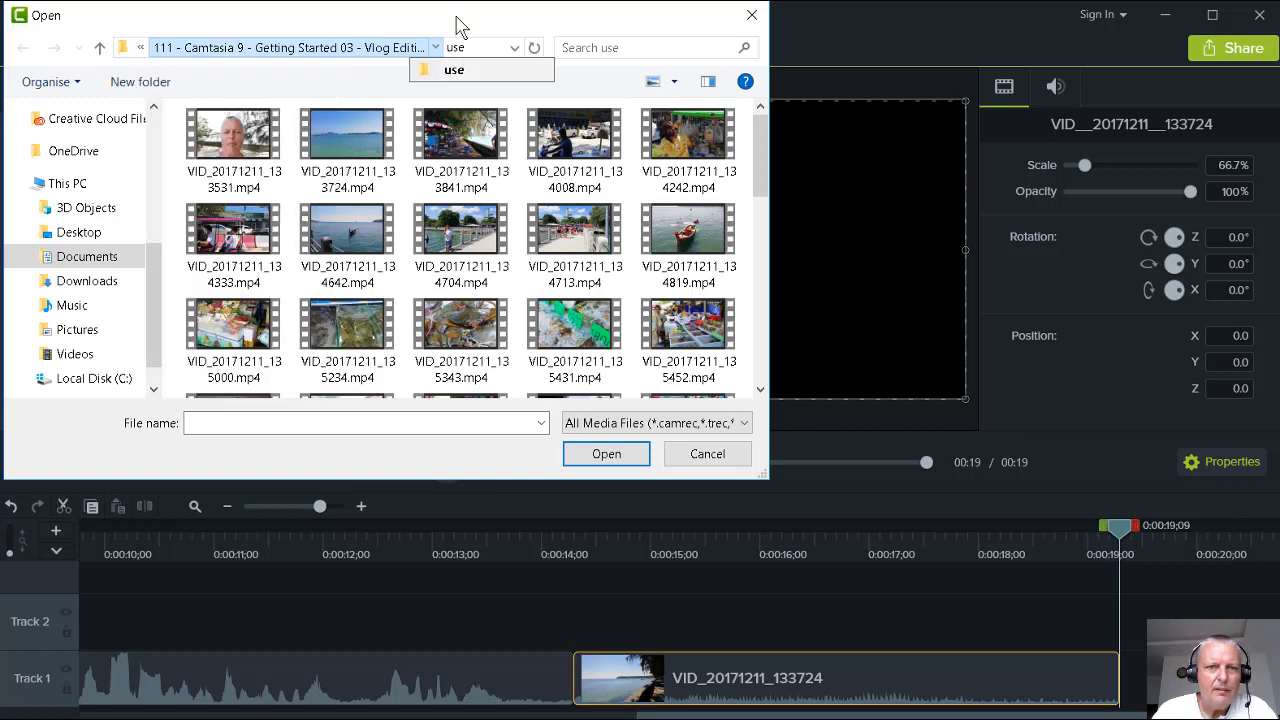
pyautogui.click(99, 48)
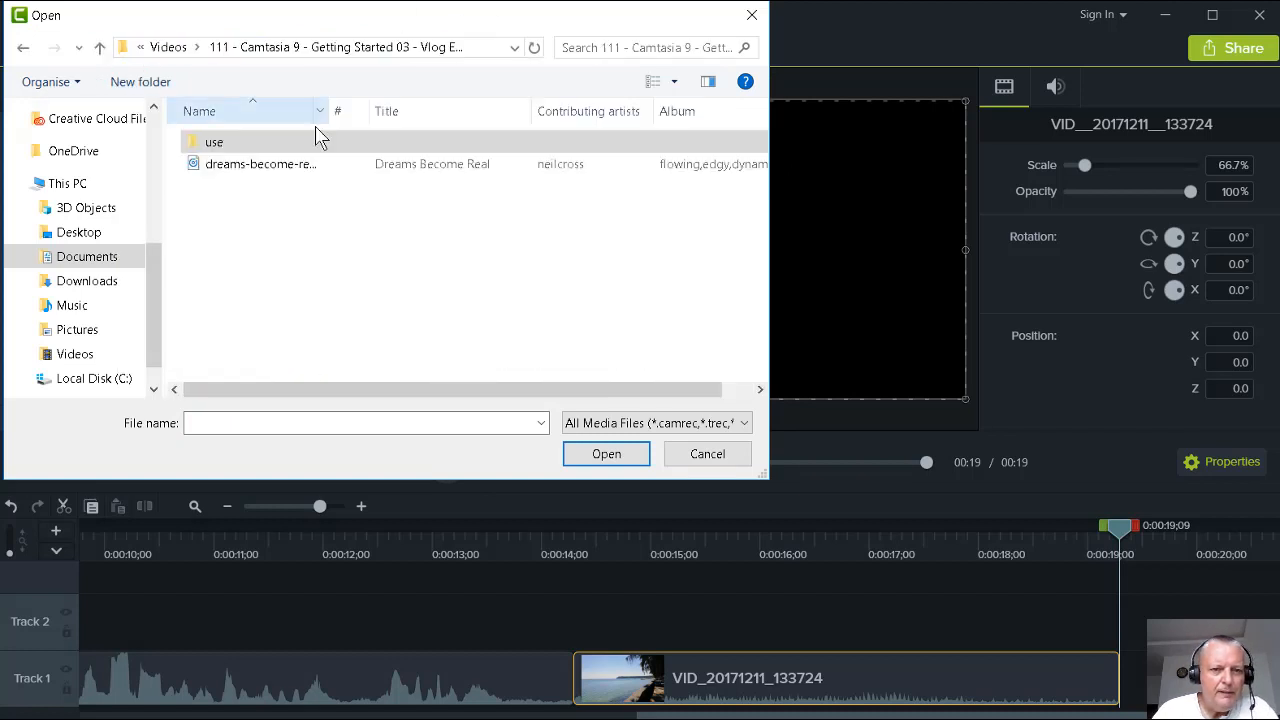
pyautogui.click(262, 178)
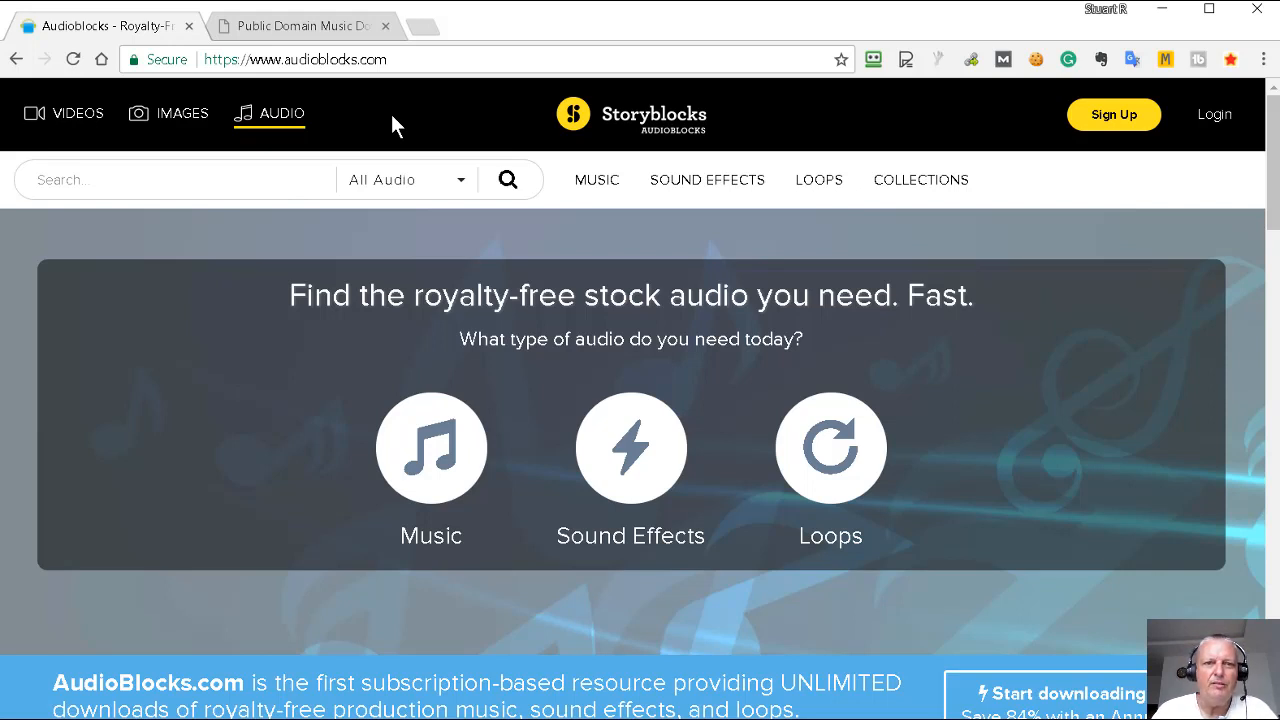
# View the Public Domain Music page in the browser as another source of background music
pyautogui.click(300, 28)
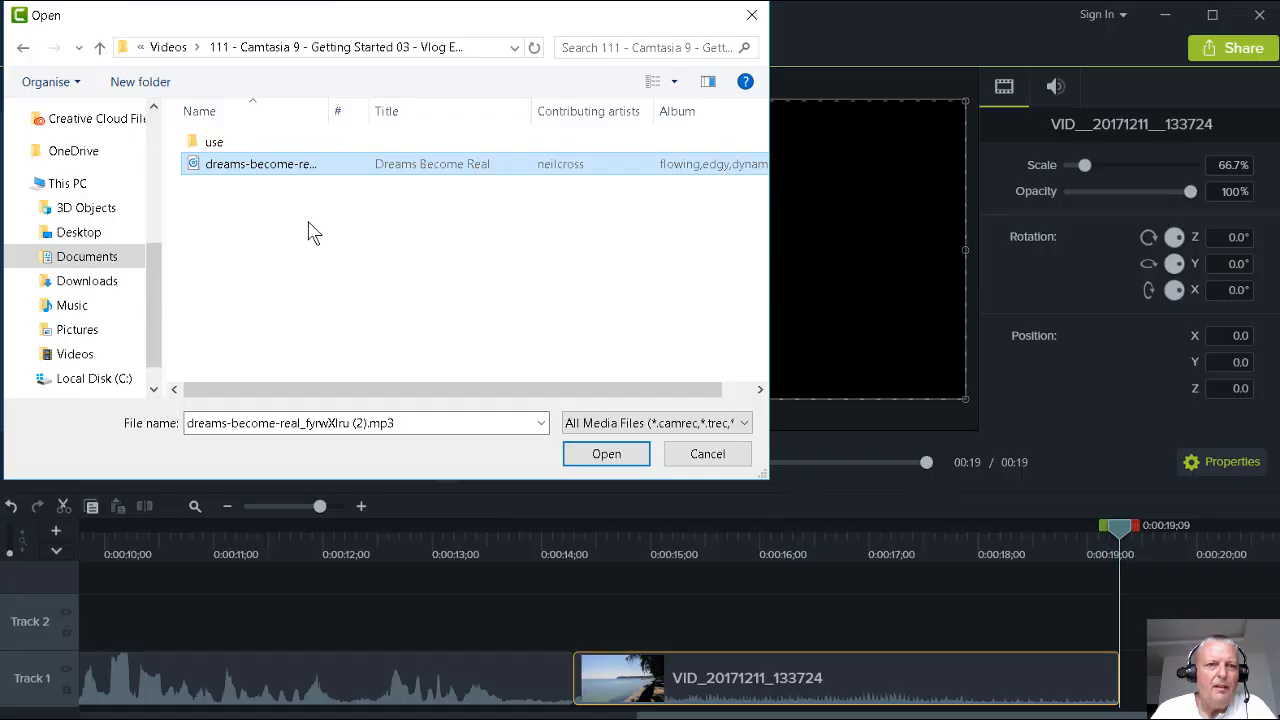
# Import the dreams-become-real MP3 and place it on Track 2, starting at 0:00:14;09 above VID_20171211_133724
pyautogui.doubleClick(252, 168)
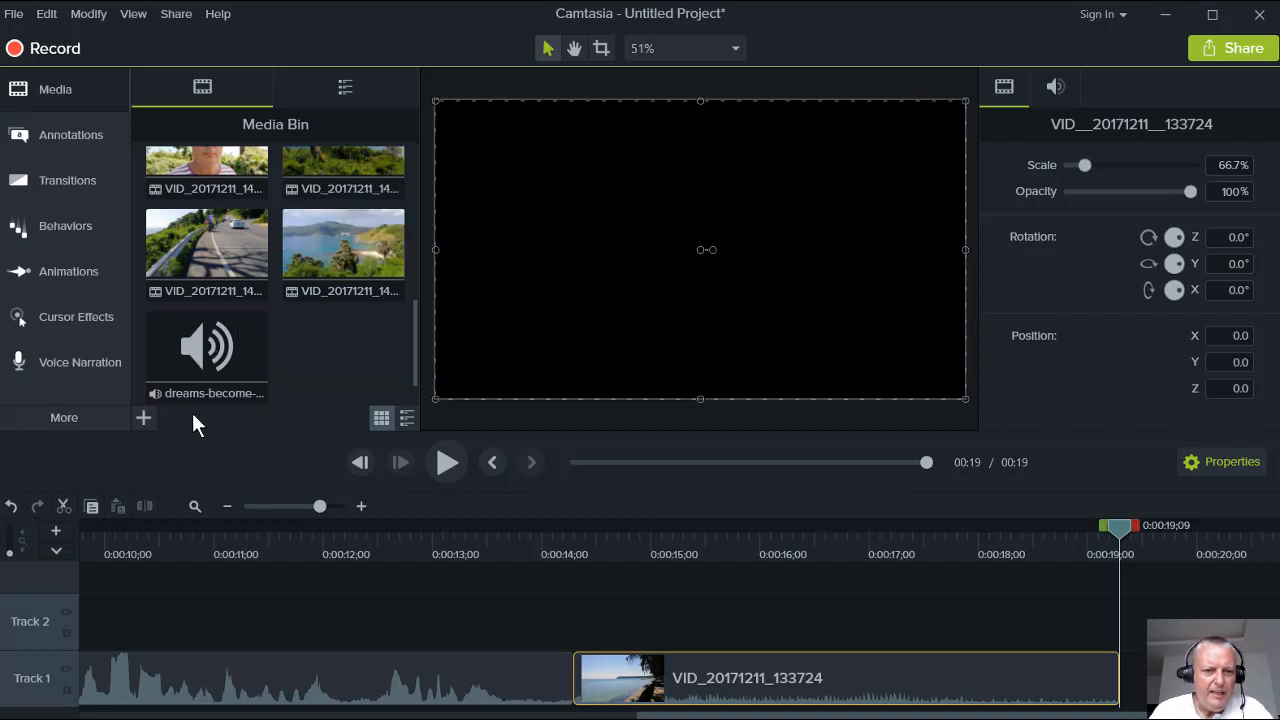
pyautogui.moveTo(200, 355); pyautogui.dragTo(579, 631)
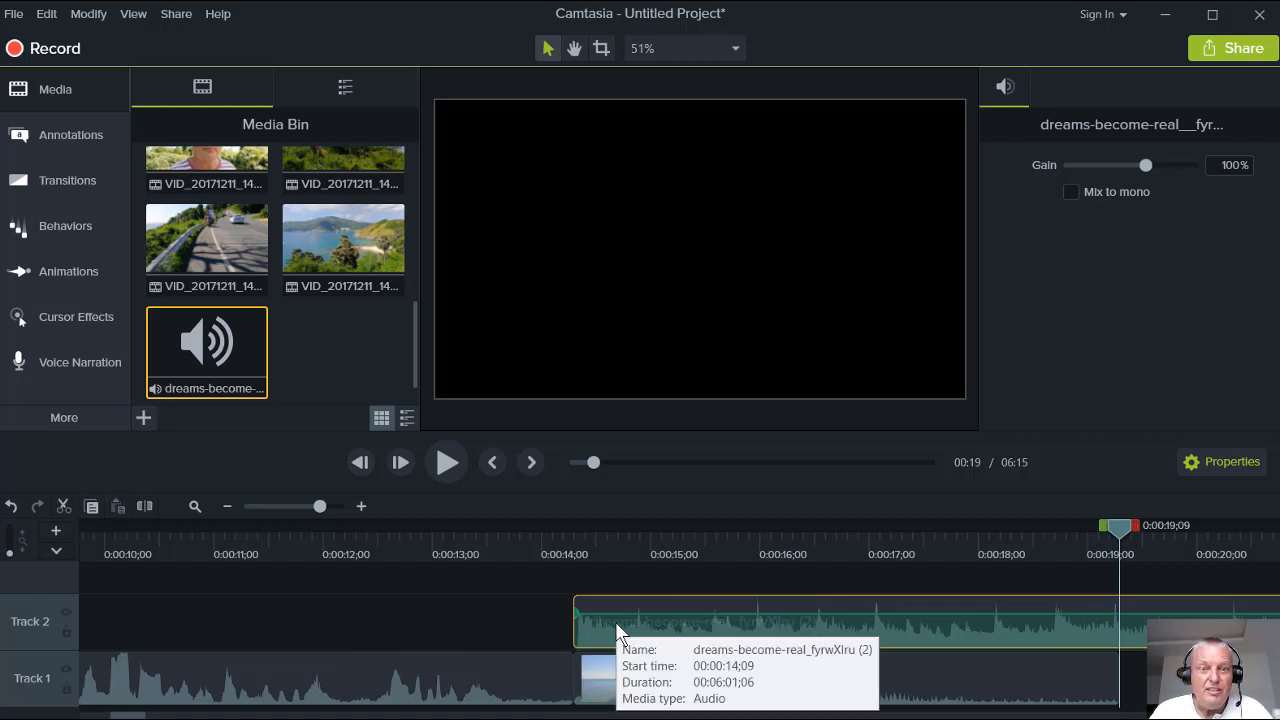
# Play the transition from 0:00:13;23 to hear how the music on Track 2 comes in
pyautogui.click(516, 547)
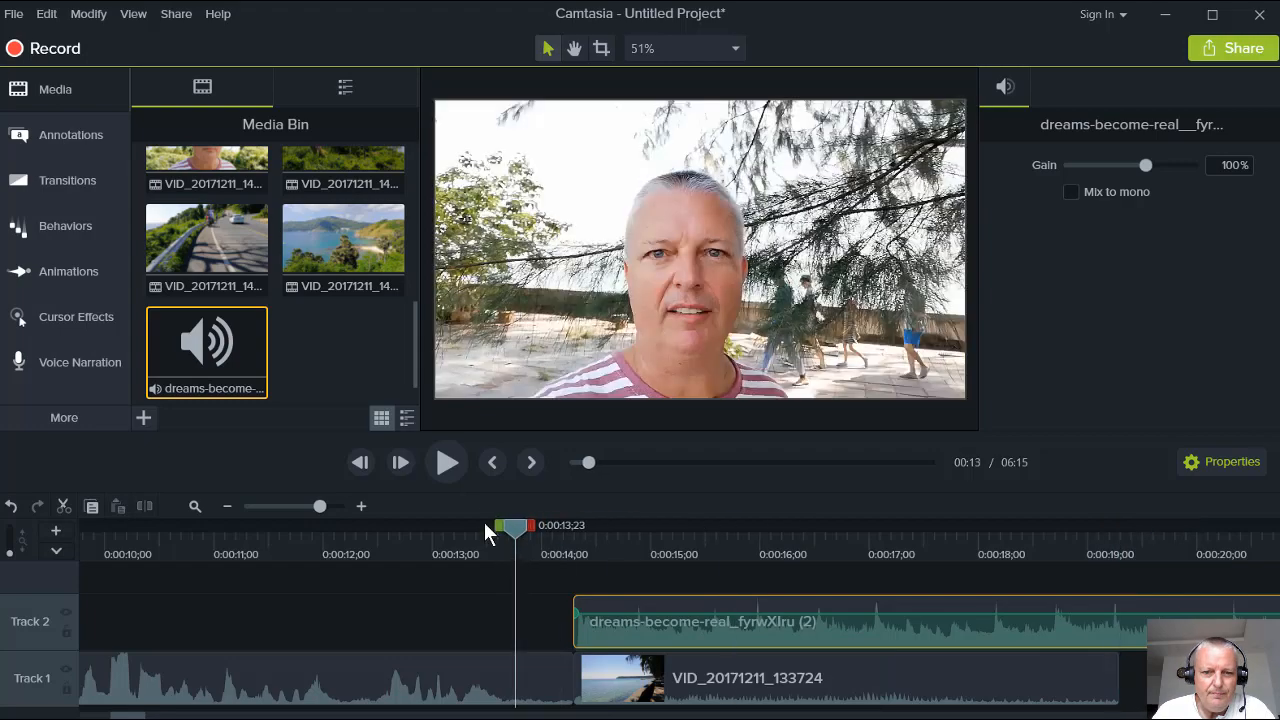
pyautogui.click(445, 464)
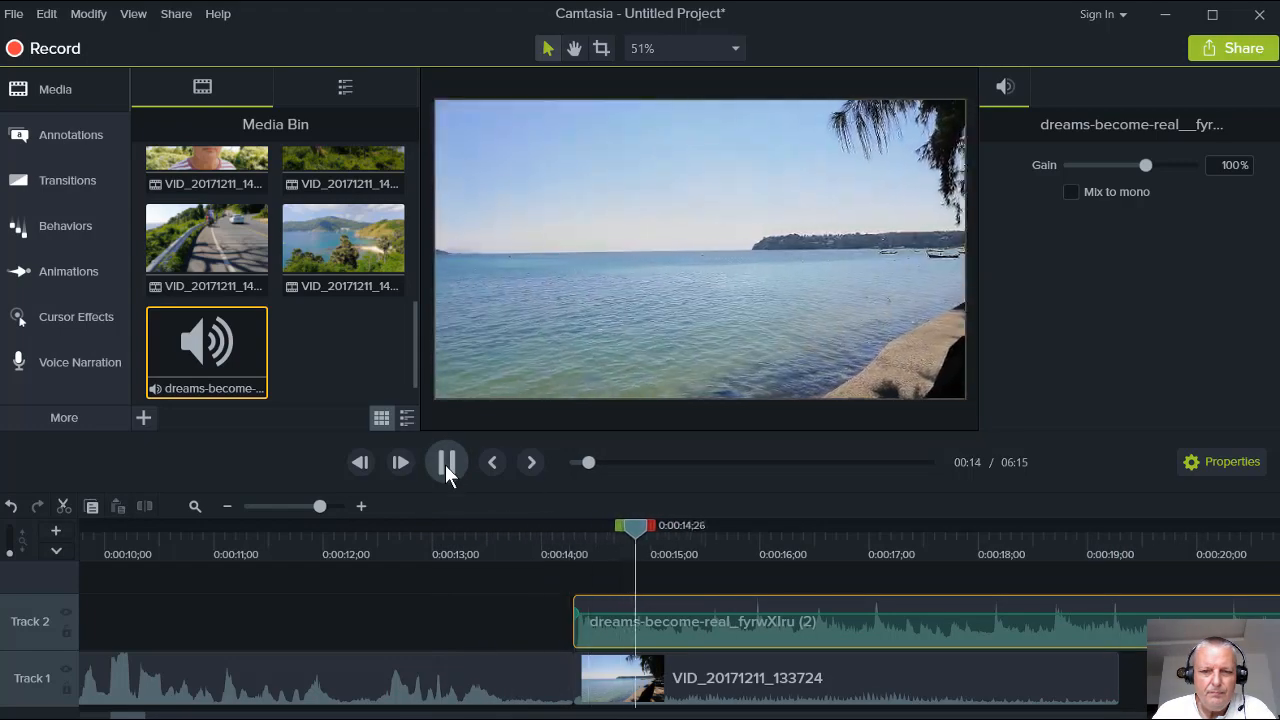
pyautogui.click(445, 464)
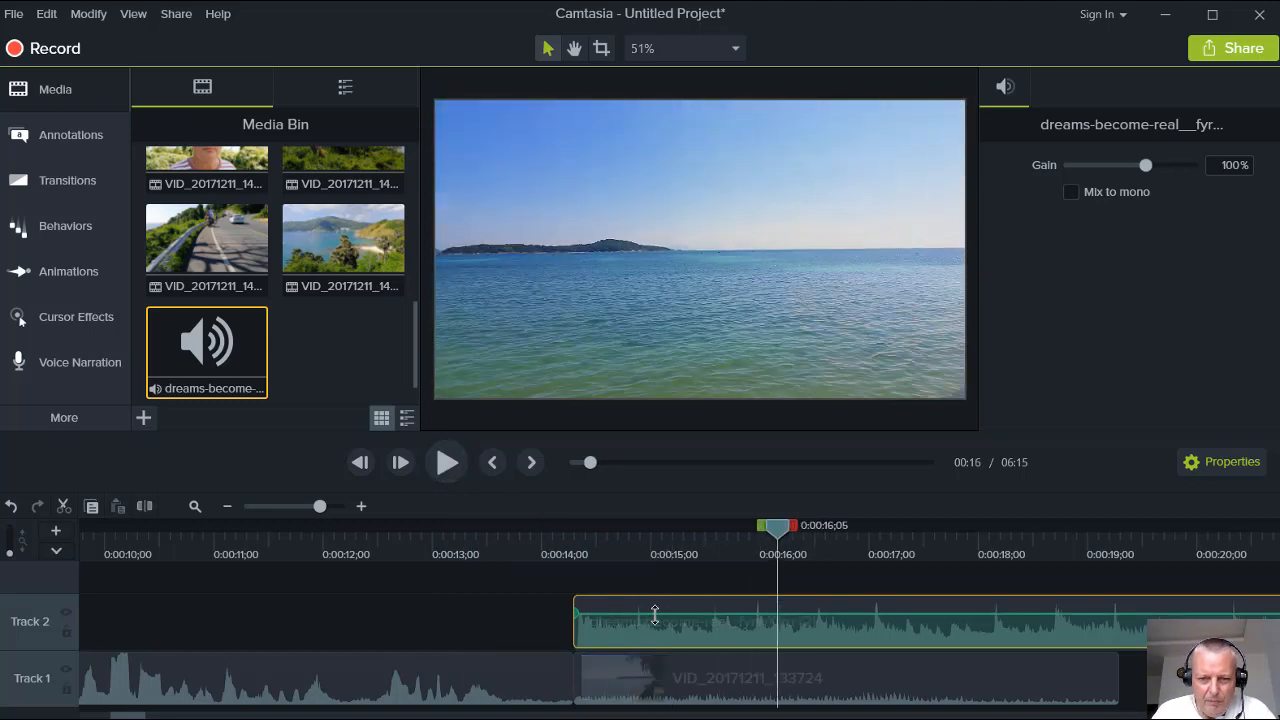
# Fade in the Track 2 music from silence to a new audio point near 0:00:15;10, and slightly lower its volume from there on
pyautogui.moveTo(772, 527); pyautogui.dragTo(684, 566)
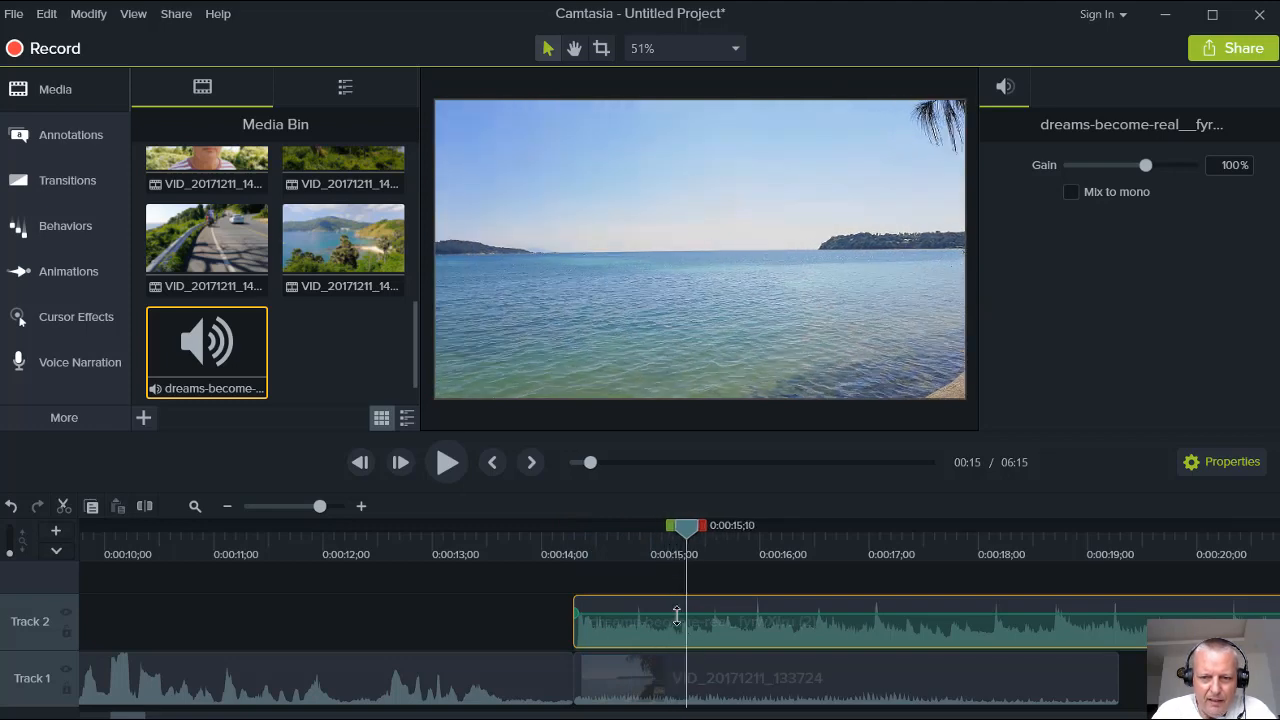
pyautogui.doubleClick(684, 613)
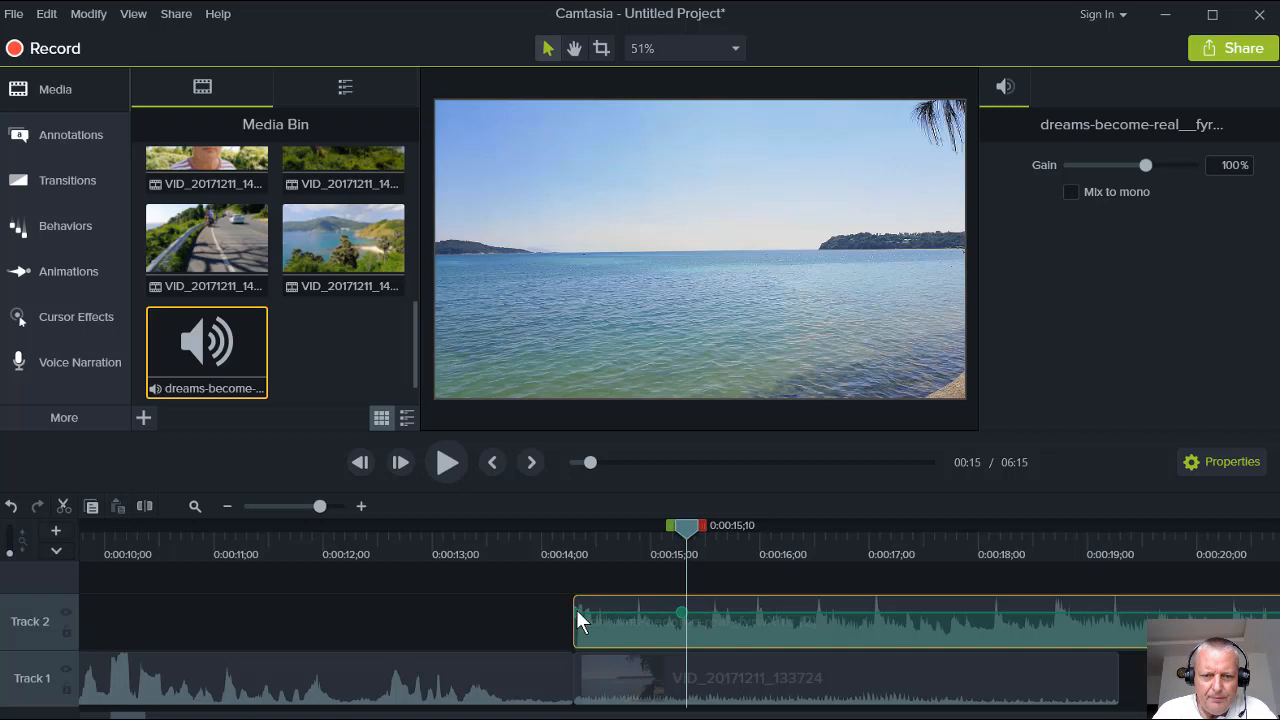
pyautogui.moveTo(575, 609); pyautogui.dragTo(577, 642)
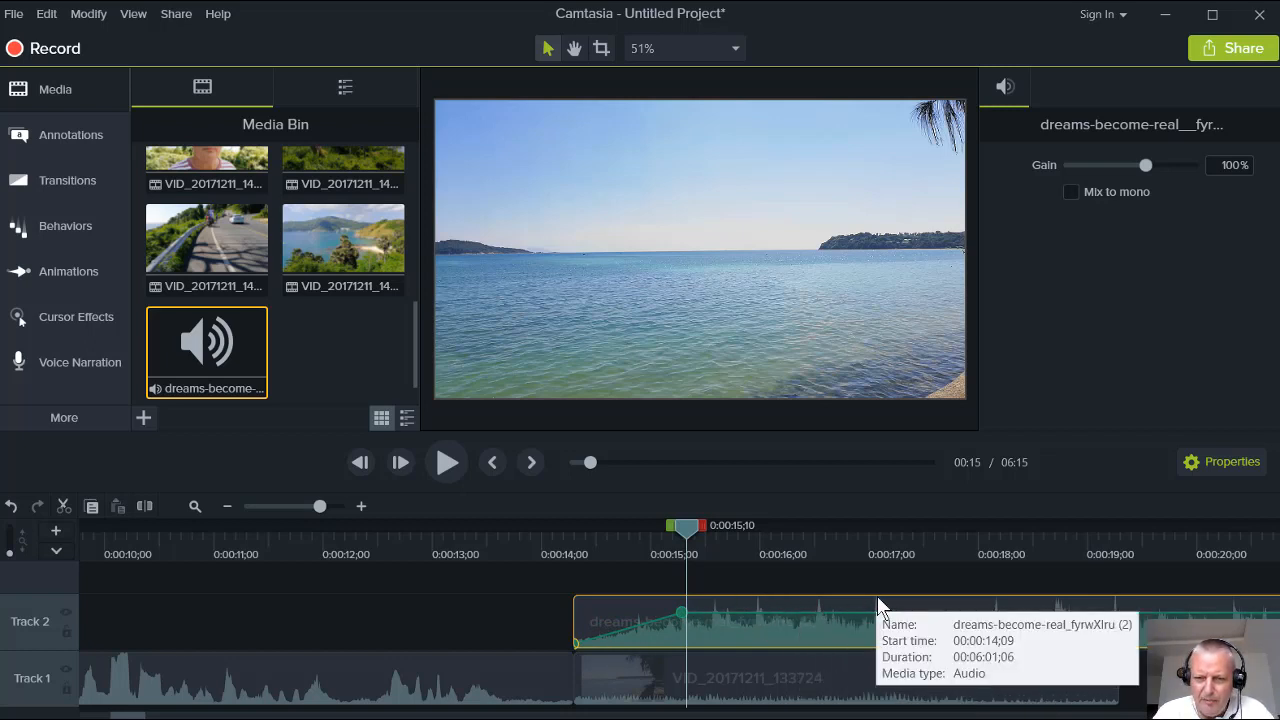
pyautogui.moveTo(791, 611); pyautogui.dragTo(794, 617)
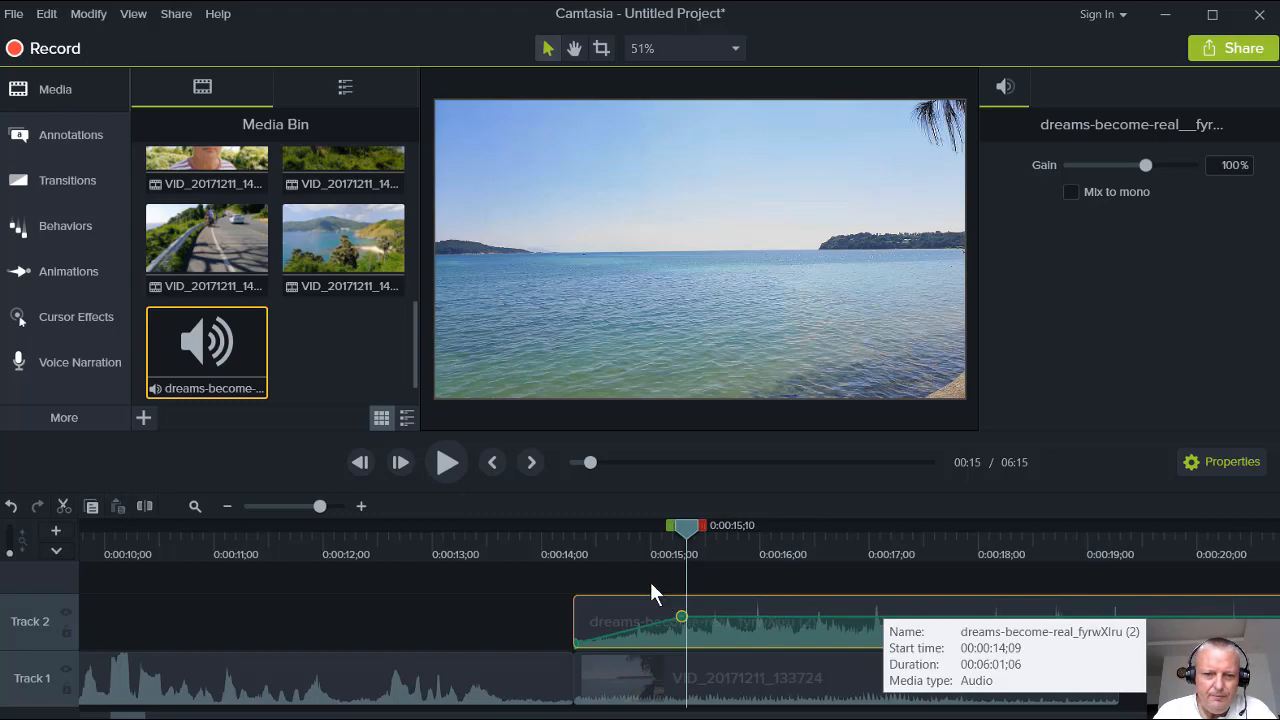
# Play the timeline from about 0:00:12 through the second clip to check the music's fade-in
pyautogui.click(338, 553)
pyautogui.click(445, 458)
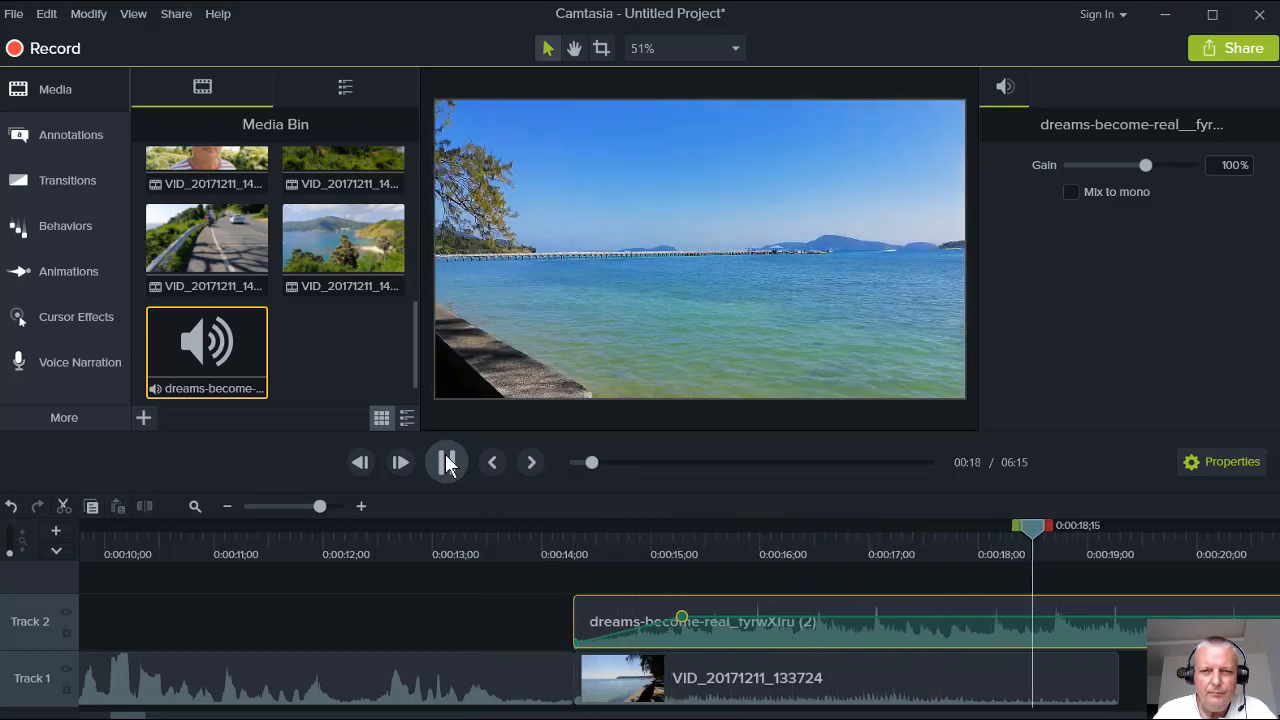
pyautogui.click(456, 455)
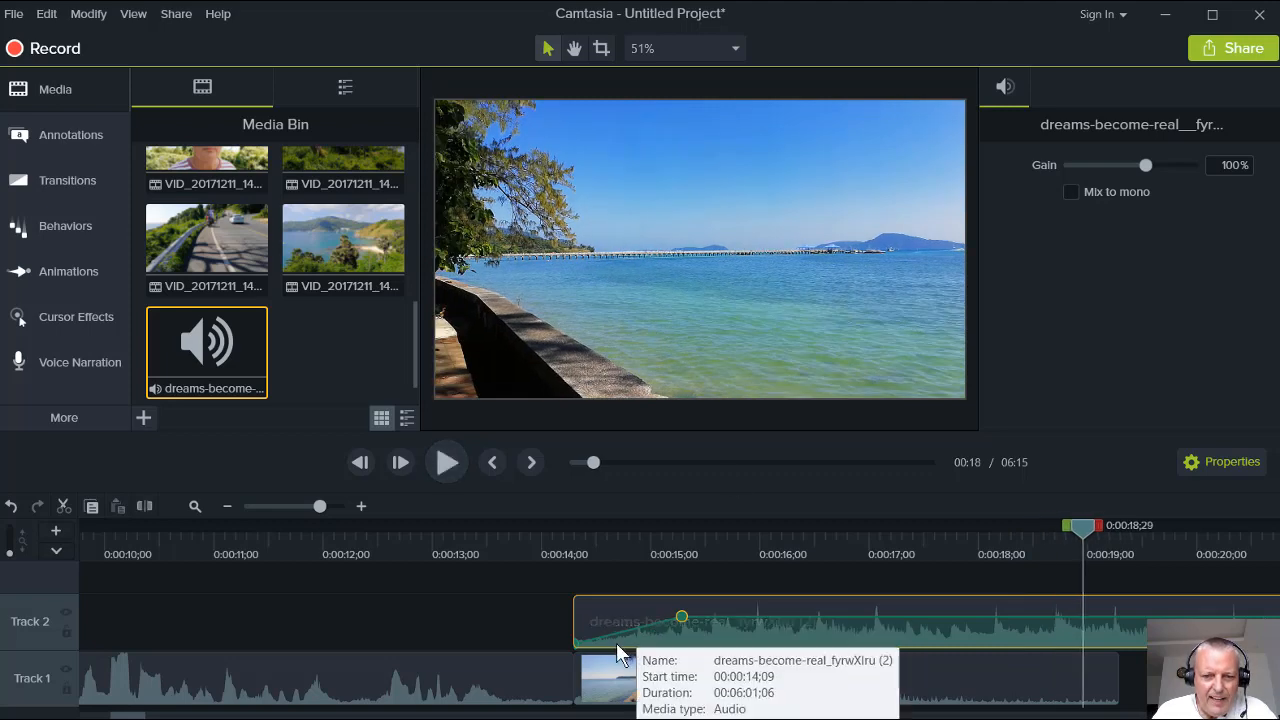
# Select the Track 1 clip VID_20171211_133724 and play the transition from 0:00:13;07 to listen to its sound with the music
pyautogui.moveTo(536, 585); pyautogui.dragTo(487, 586)
pyautogui.moveTo(494, 584); pyautogui.dragTo(458, 615)
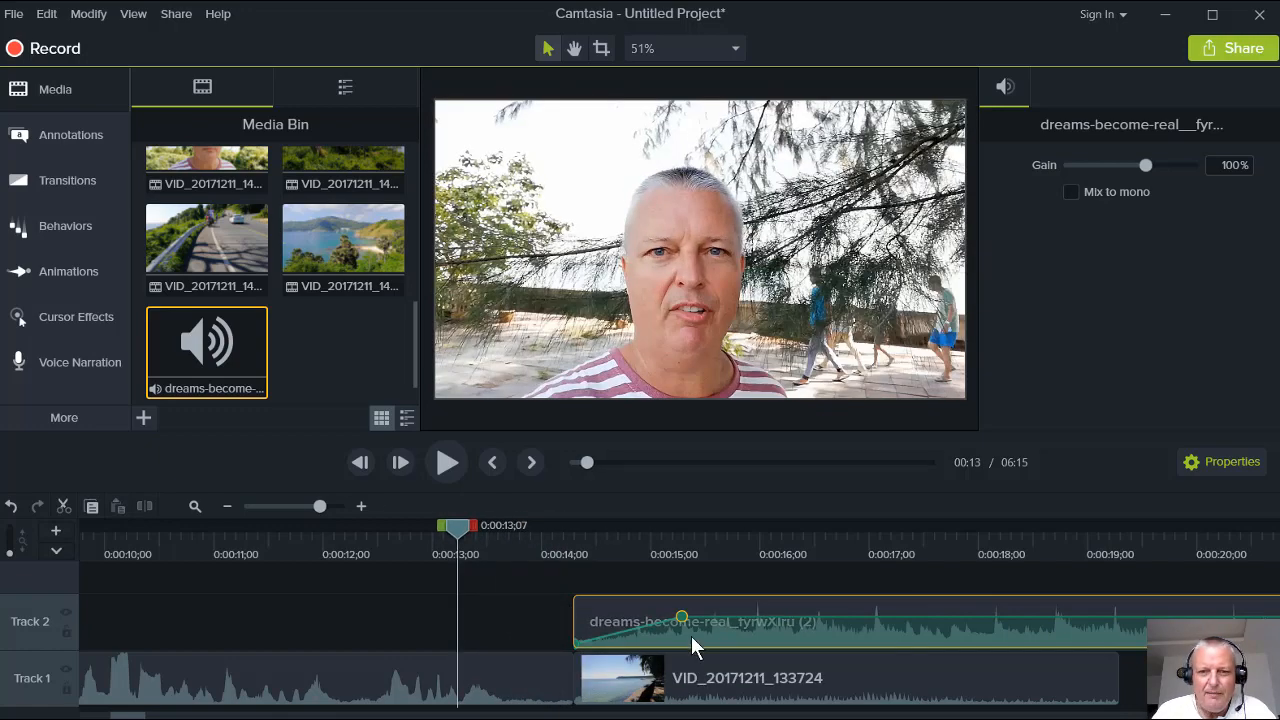
pyautogui.click(720, 679)
pyautogui.click(720, 683)
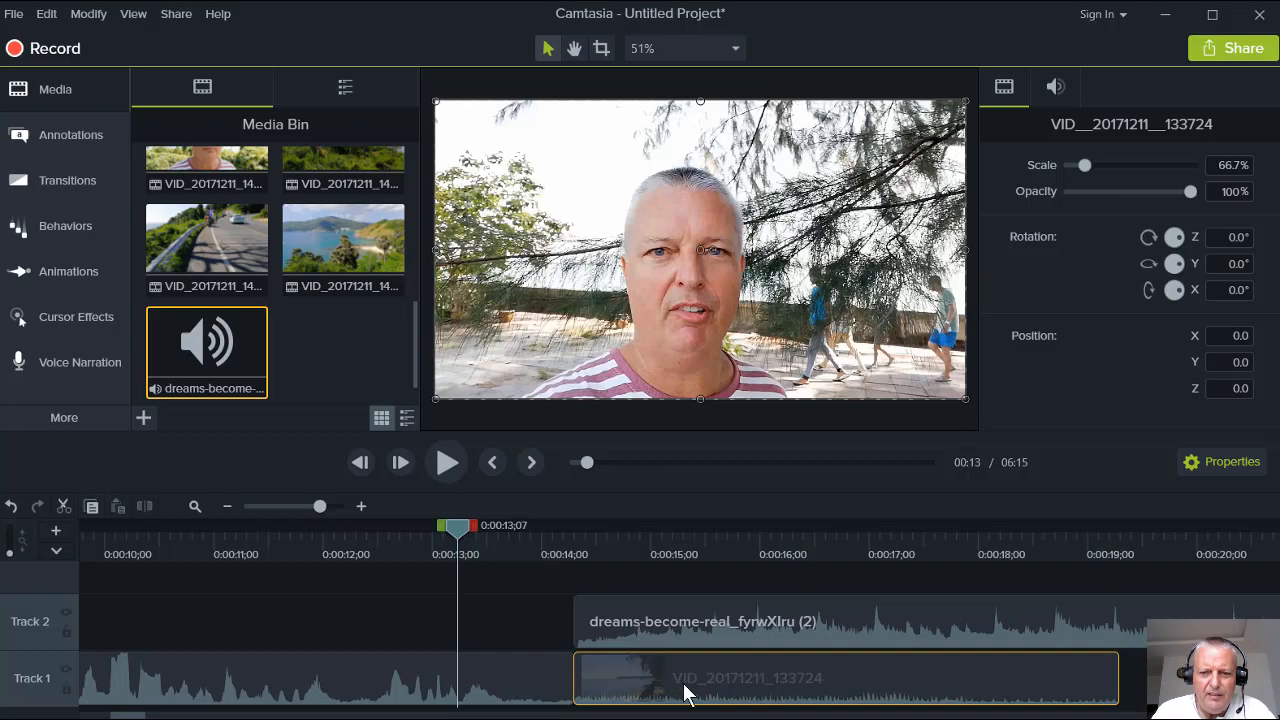
pyautogui.click(446, 464)
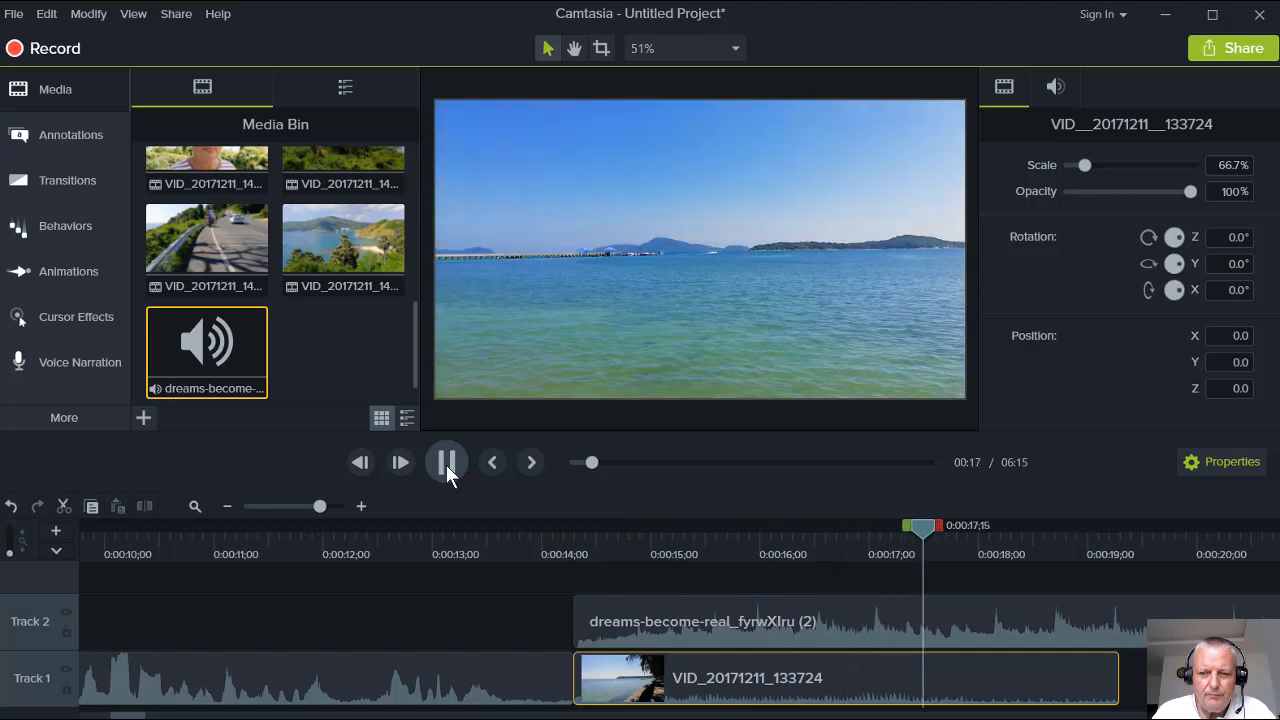
pyautogui.click(446, 463)
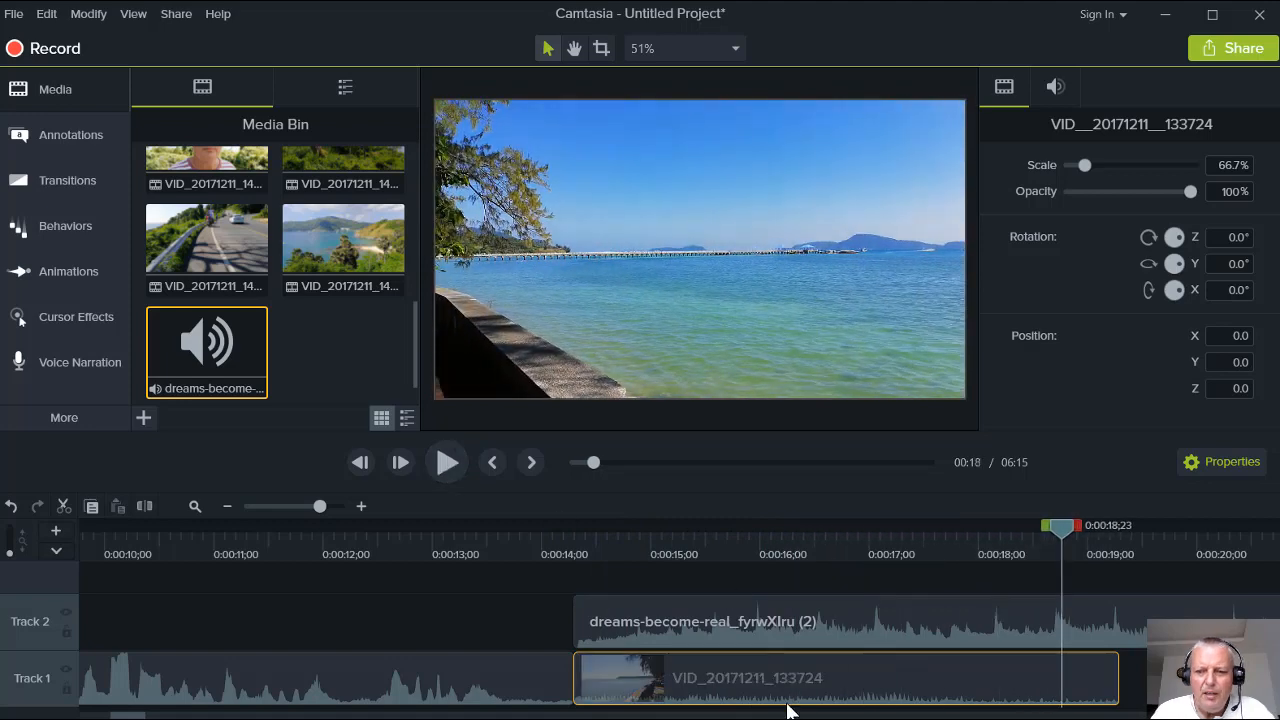
# Edit the audio of the Track 1 clip VID_20171211_133724 and lower its volume to silence
pyautogui.rightClick(797, 693)
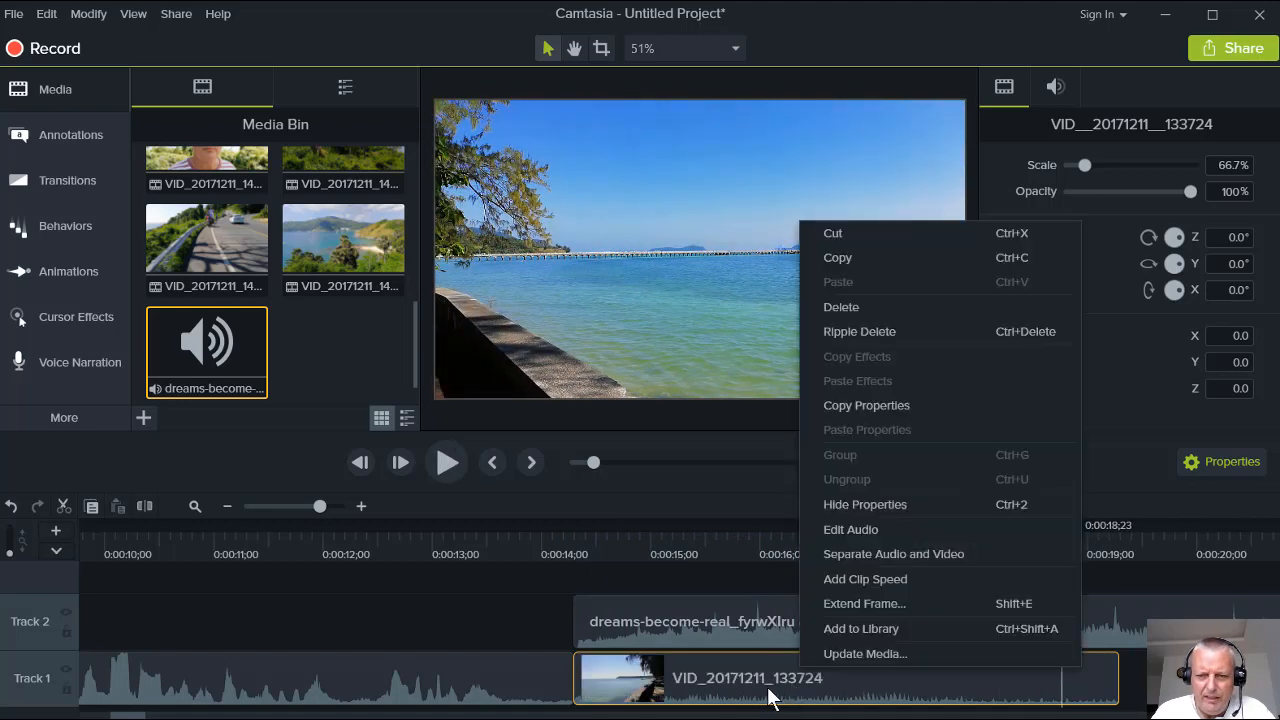
pyautogui.click(848, 528)
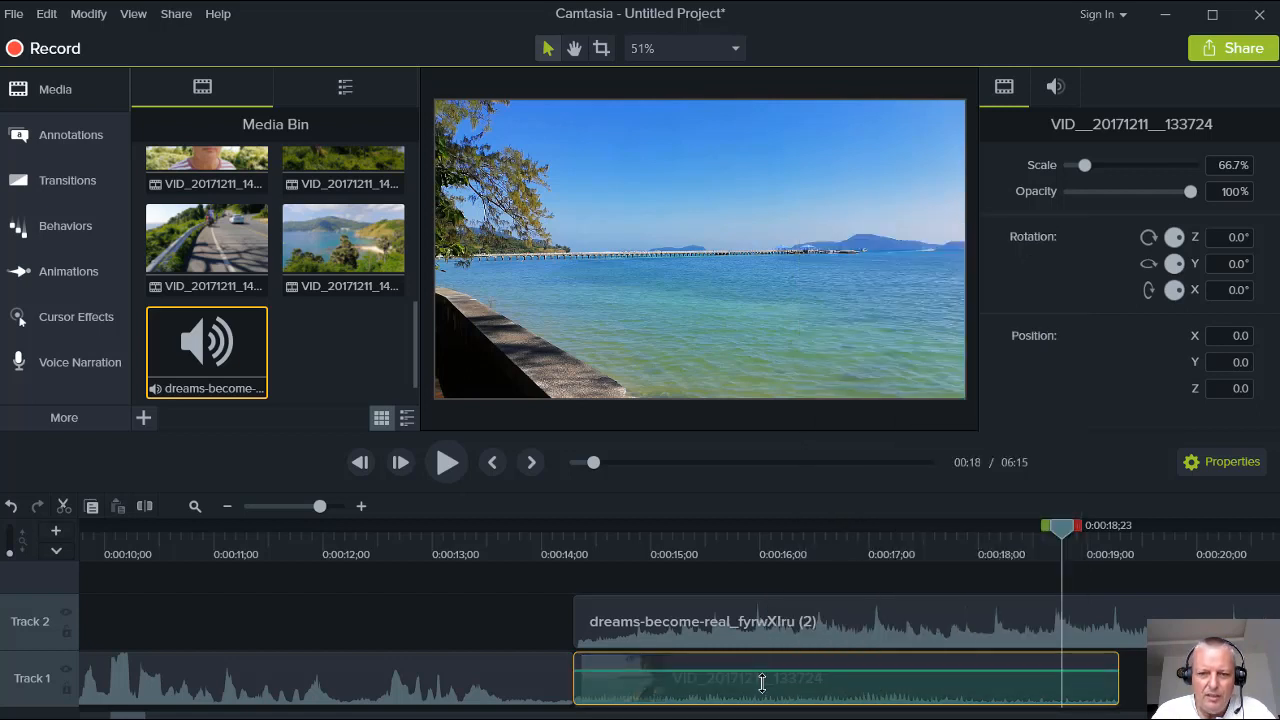
pyautogui.moveTo(762, 682); pyautogui.dragTo(764, 710)
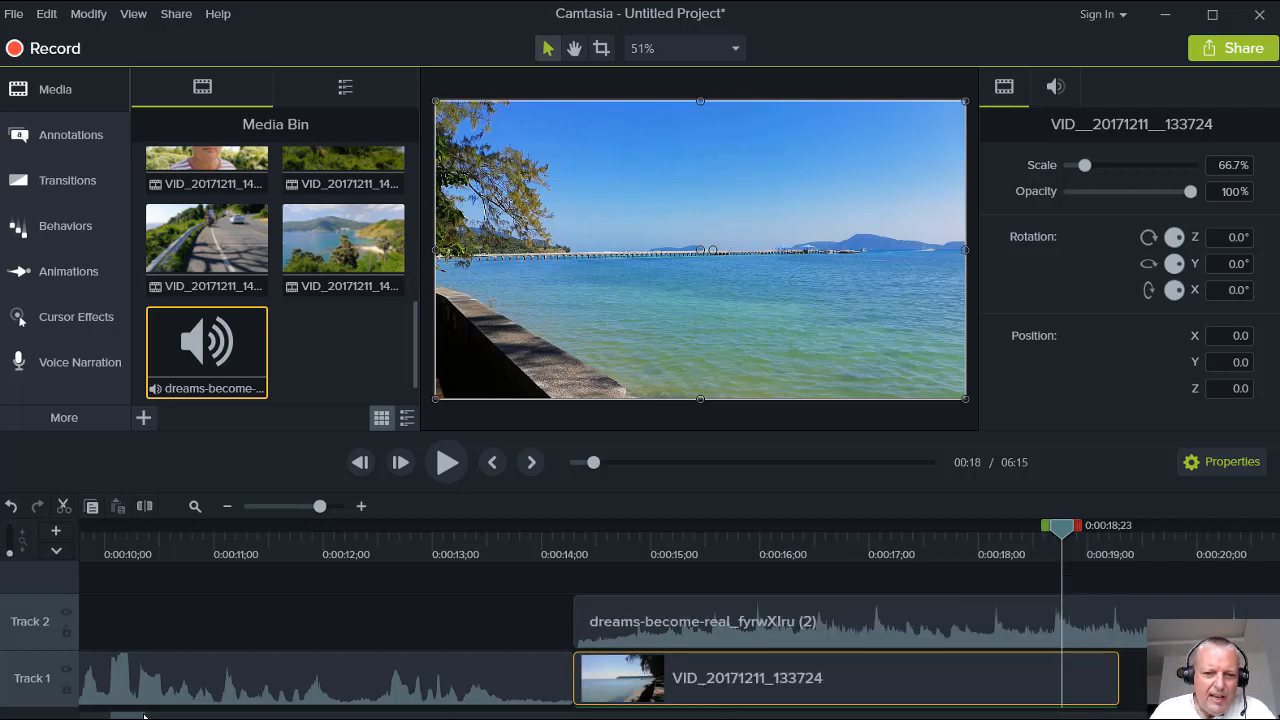
# Trim the end of the Track 1 clip VID_20171211_133724 slightly, back to 0:00:19;08
pyautogui.moveTo(143, 716); pyautogui.dragTo(163, 716)
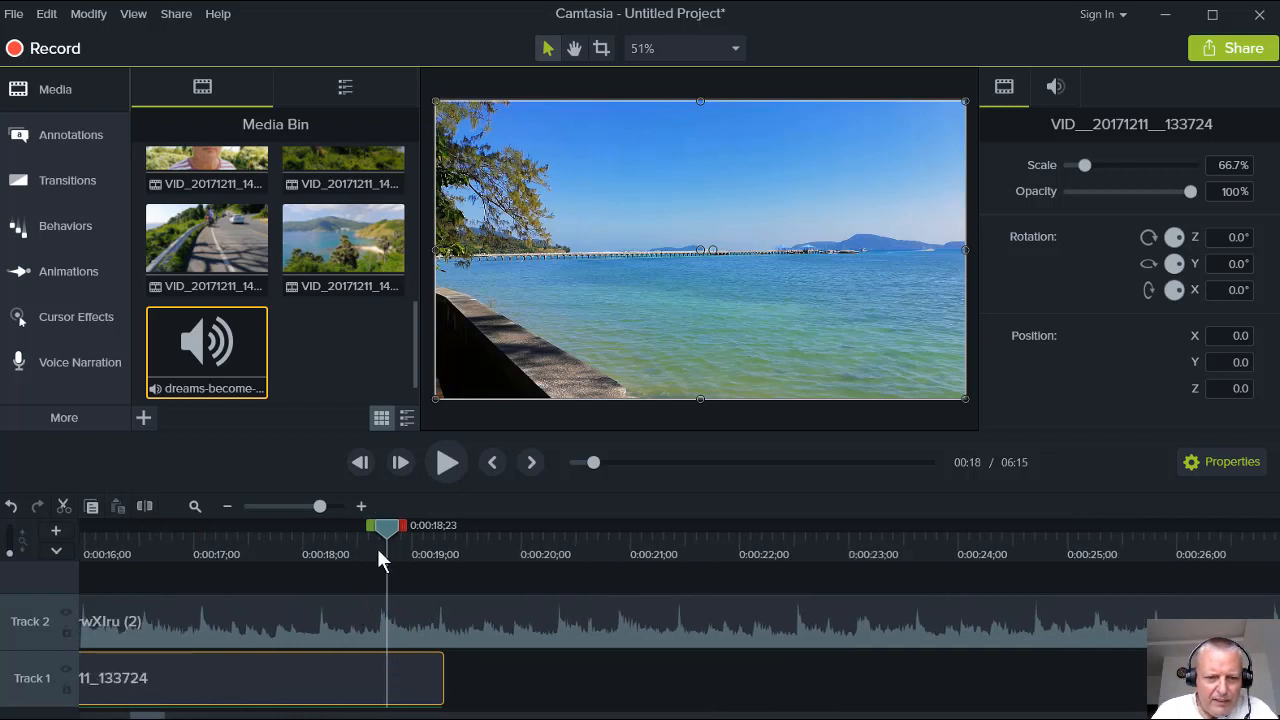
pyautogui.moveTo(378, 549); pyautogui.dragTo(443, 541)
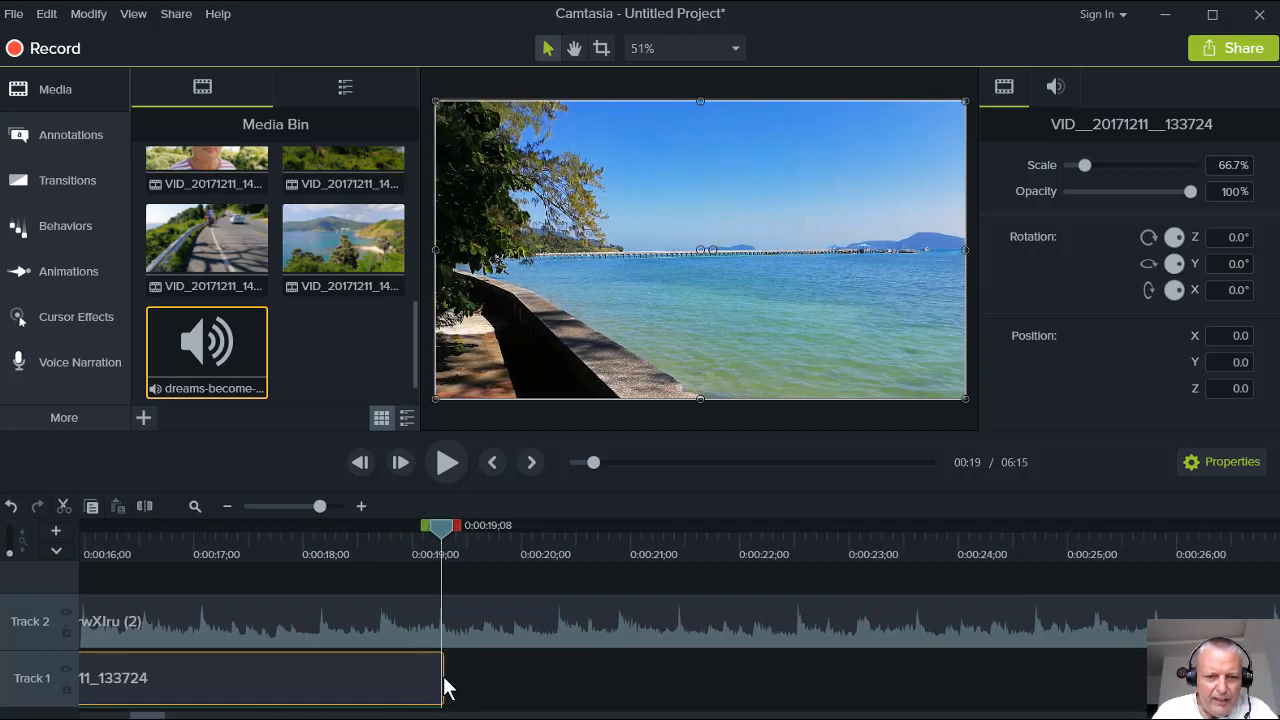
pyautogui.moveTo(443, 677); pyautogui.dragTo(439, 677)
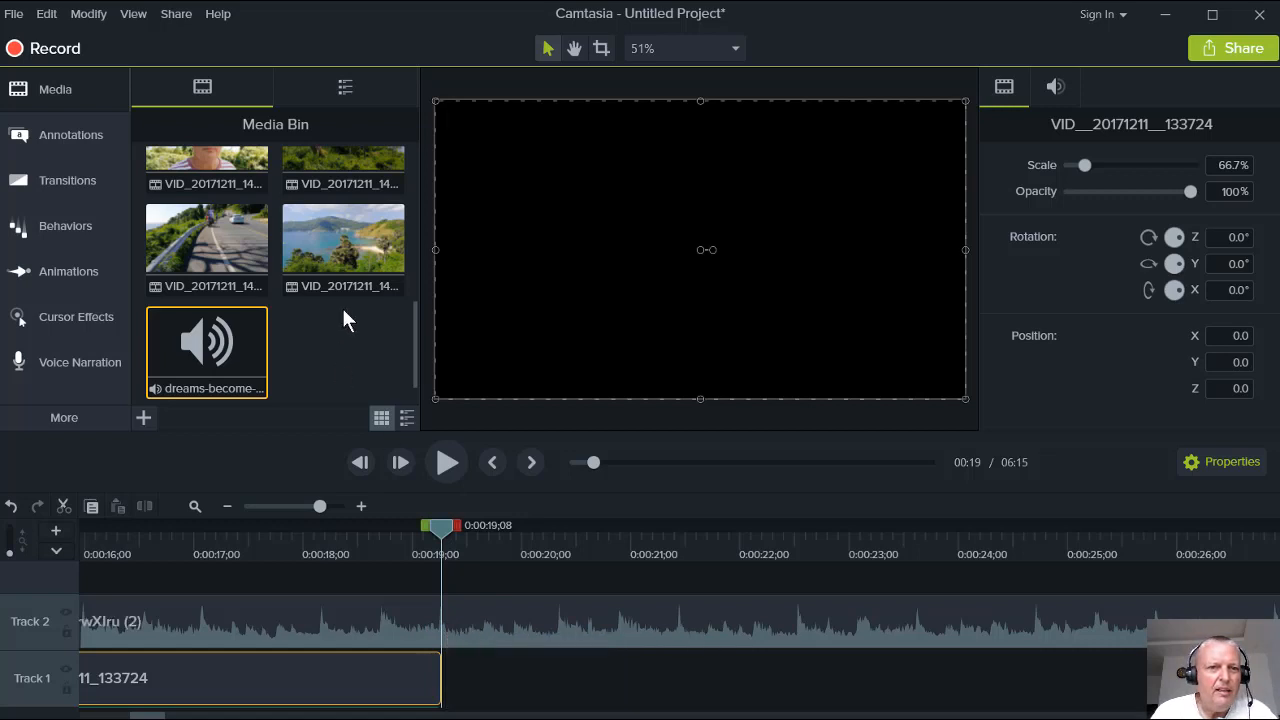
# Add the food-cart clip VID_20171211_134008 from the media bin to Track 1, directly after VID_20171211_133724
pyautogui.scroll(10, 341, 305)
pyautogui.scroll(-1, 341, 230)
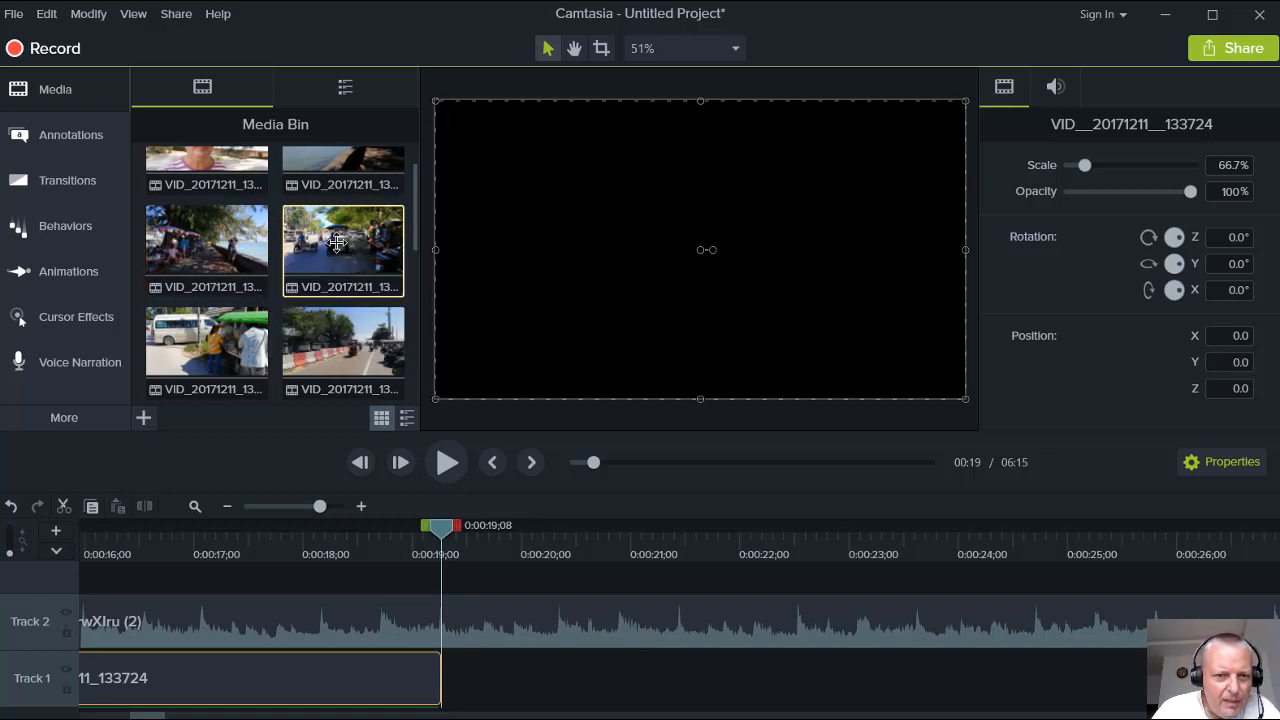
pyautogui.moveTo(332, 241); pyautogui.dragTo(445, 690)
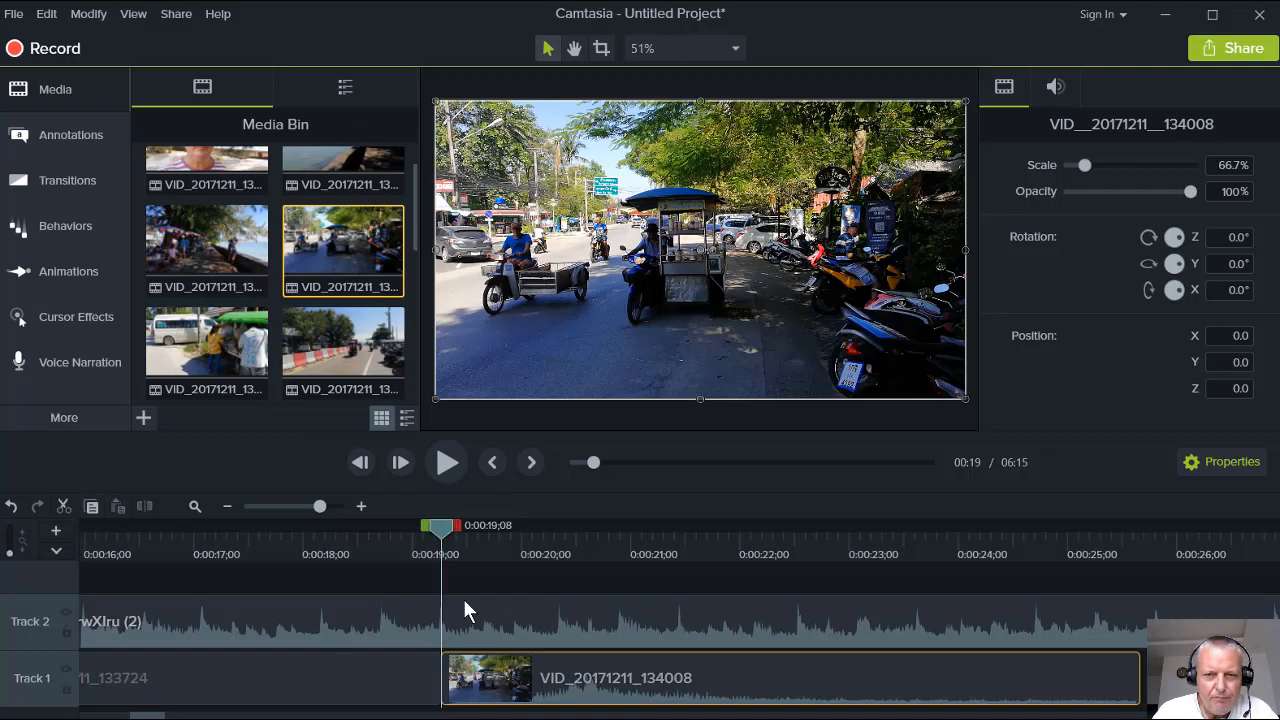
# Play through VID_20171211_134008, trim its start to 0:00:19;28 and move it back against the preceding clip
pyautogui.click(446, 459)
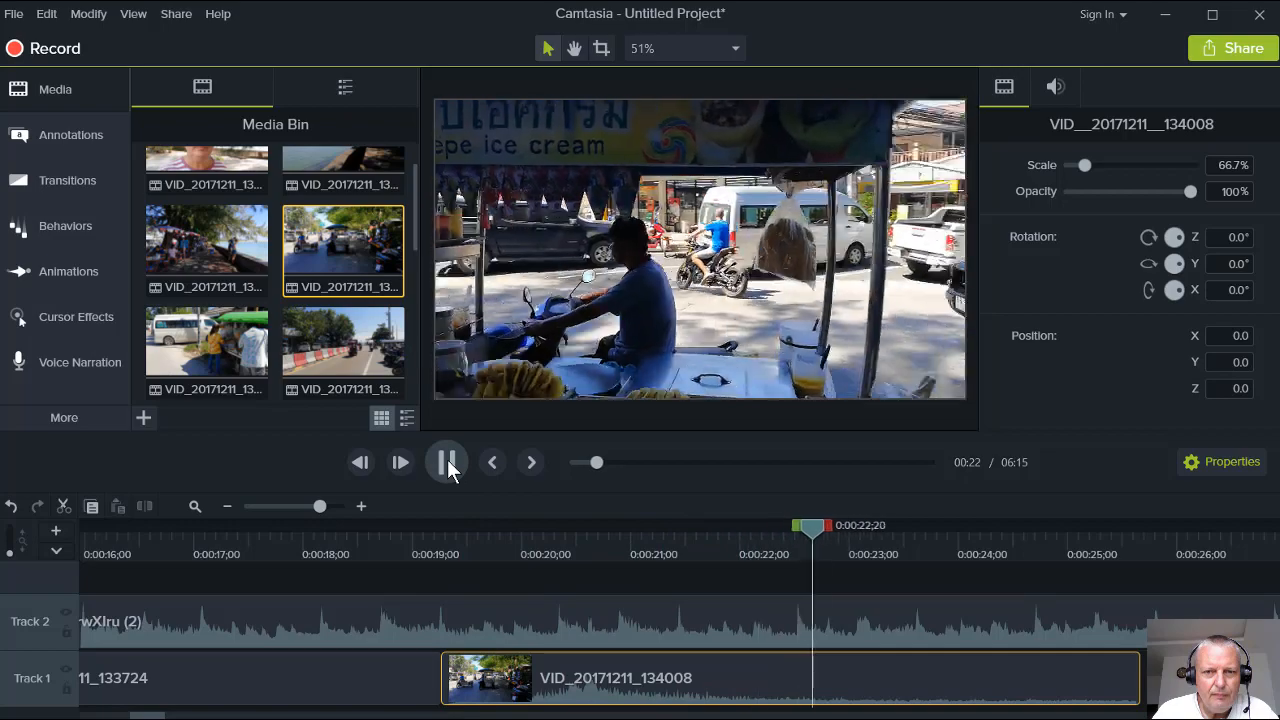
pyautogui.click(447, 462)
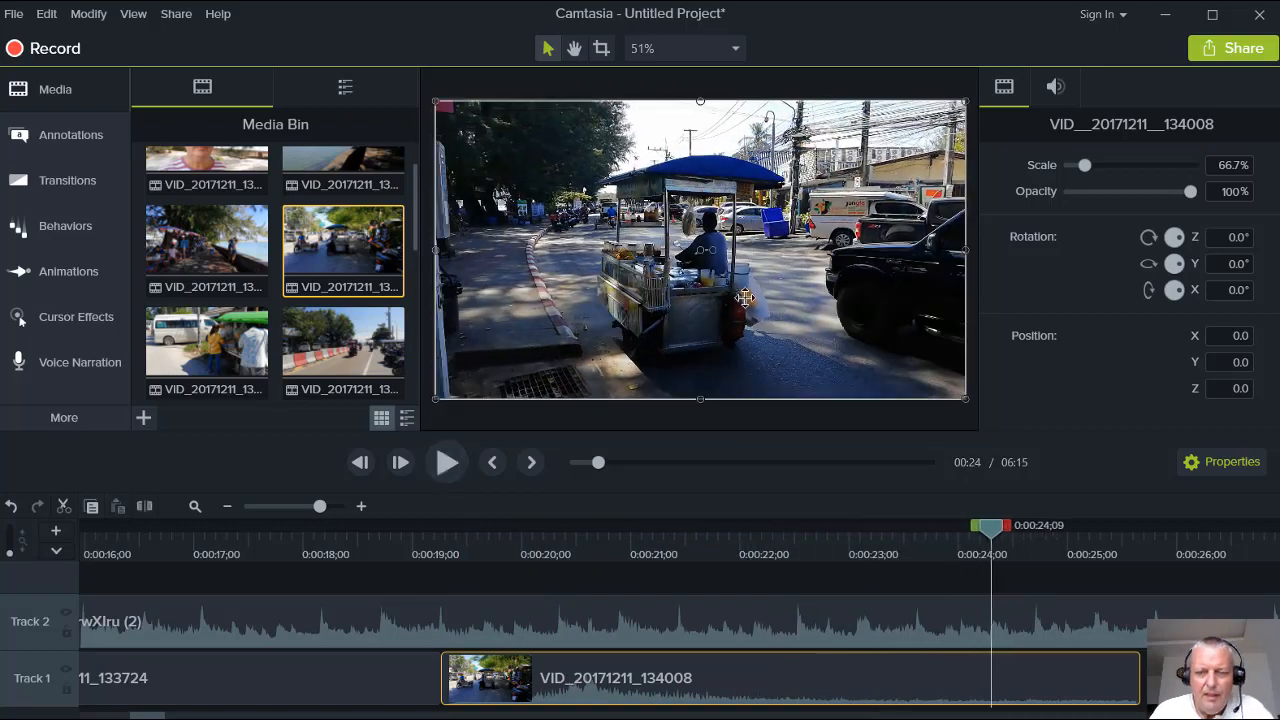
pyautogui.moveTo(987, 524); pyautogui.dragTo(511, 614)
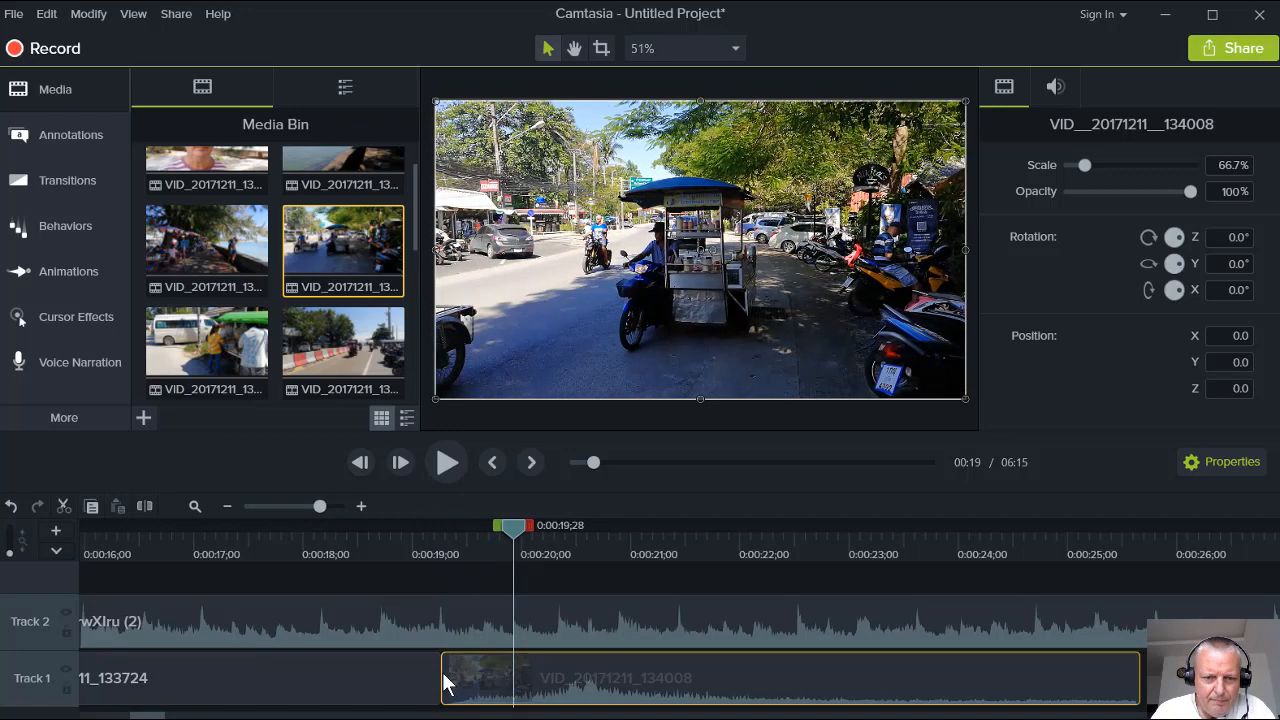
pyautogui.moveTo(469, 672)
pyautogui.mouseDown()
pyautogui.moveTo(512, 674)
pyautogui.moveTo(475, 688)
pyautogui.mouseUp()
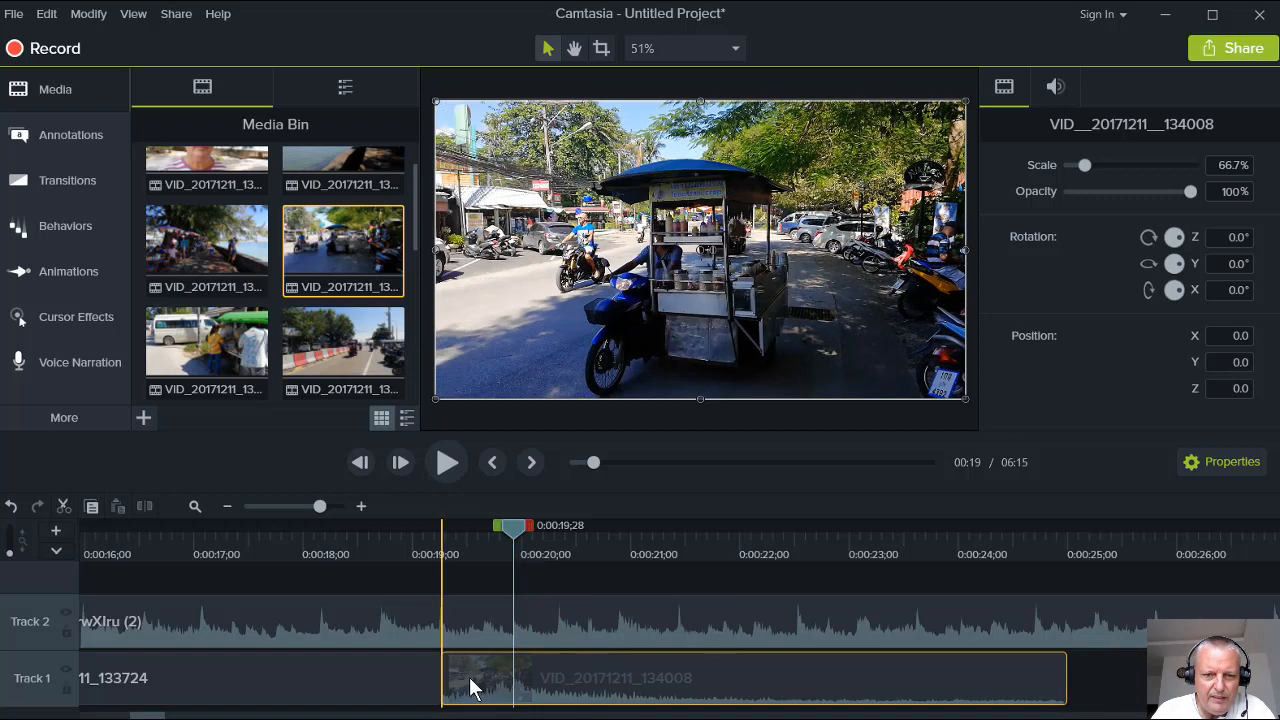
# Play the timeline from about 0:00:18;15 through VID_20171211_134008 to check the transition and find where it should end
pyautogui.click(401, 548)
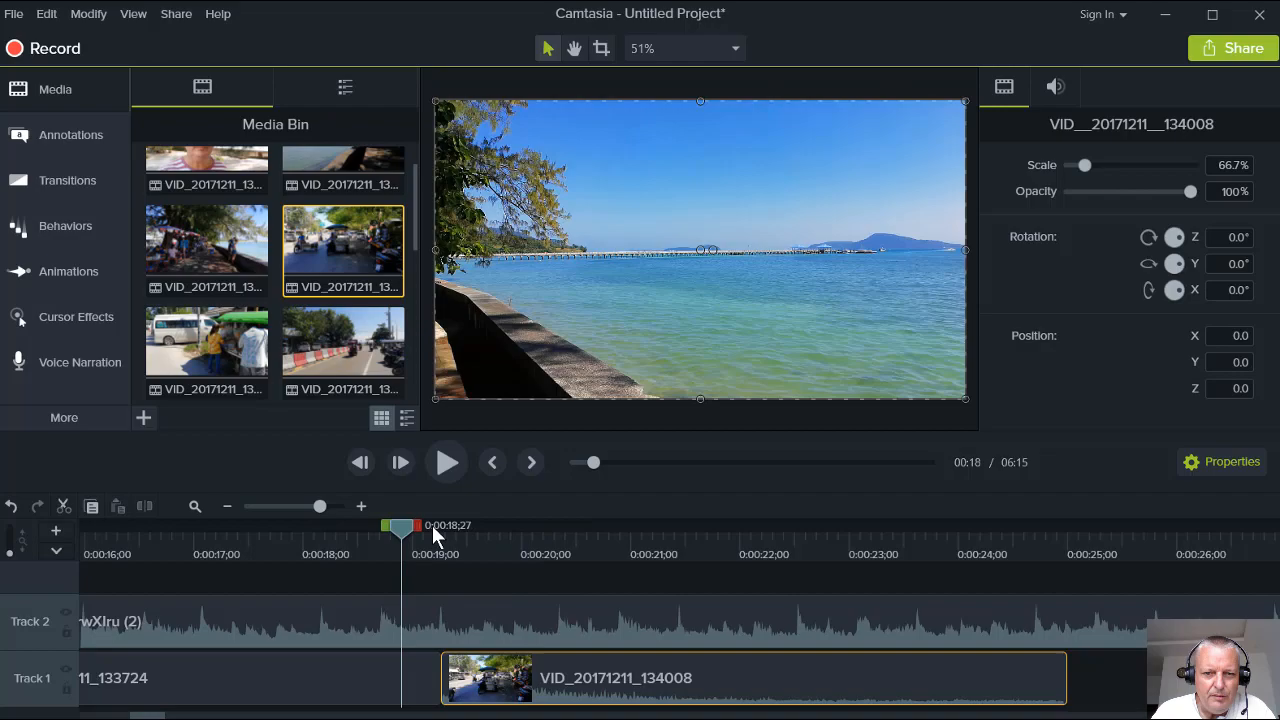
pyautogui.click(357, 534)
pyautogui.click(448, 463)
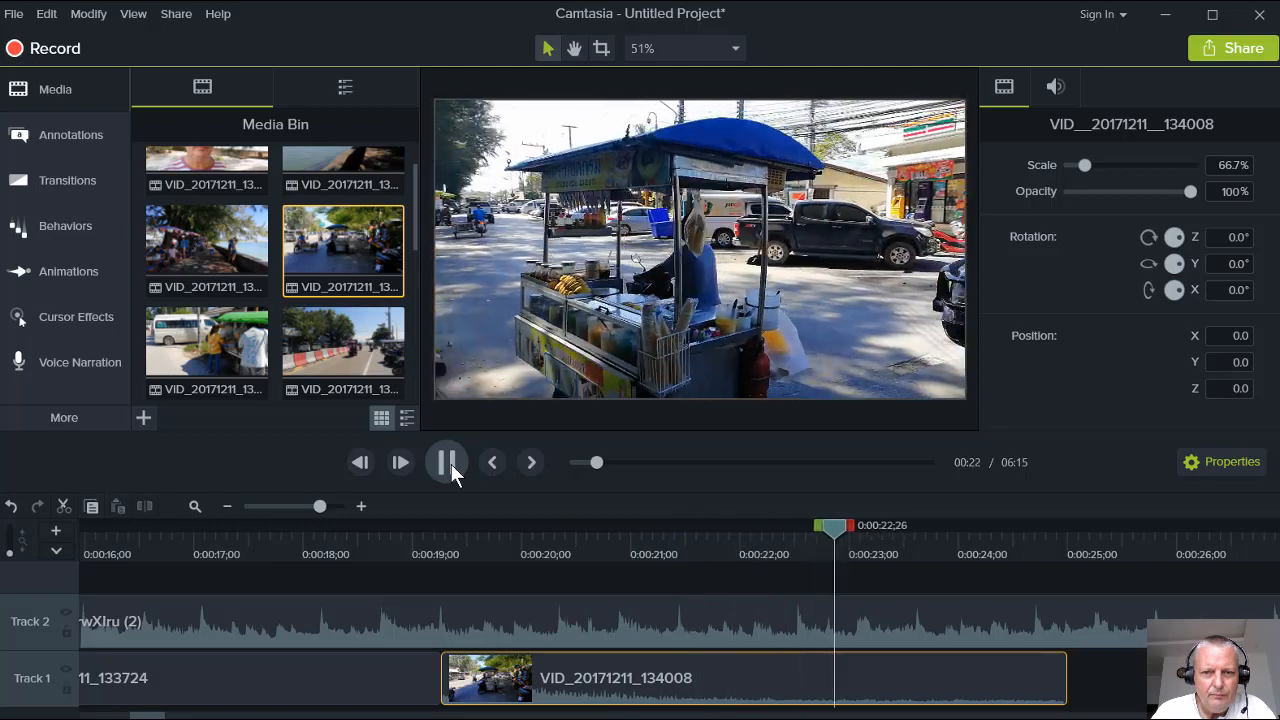
pyautogui.click(451, 464)
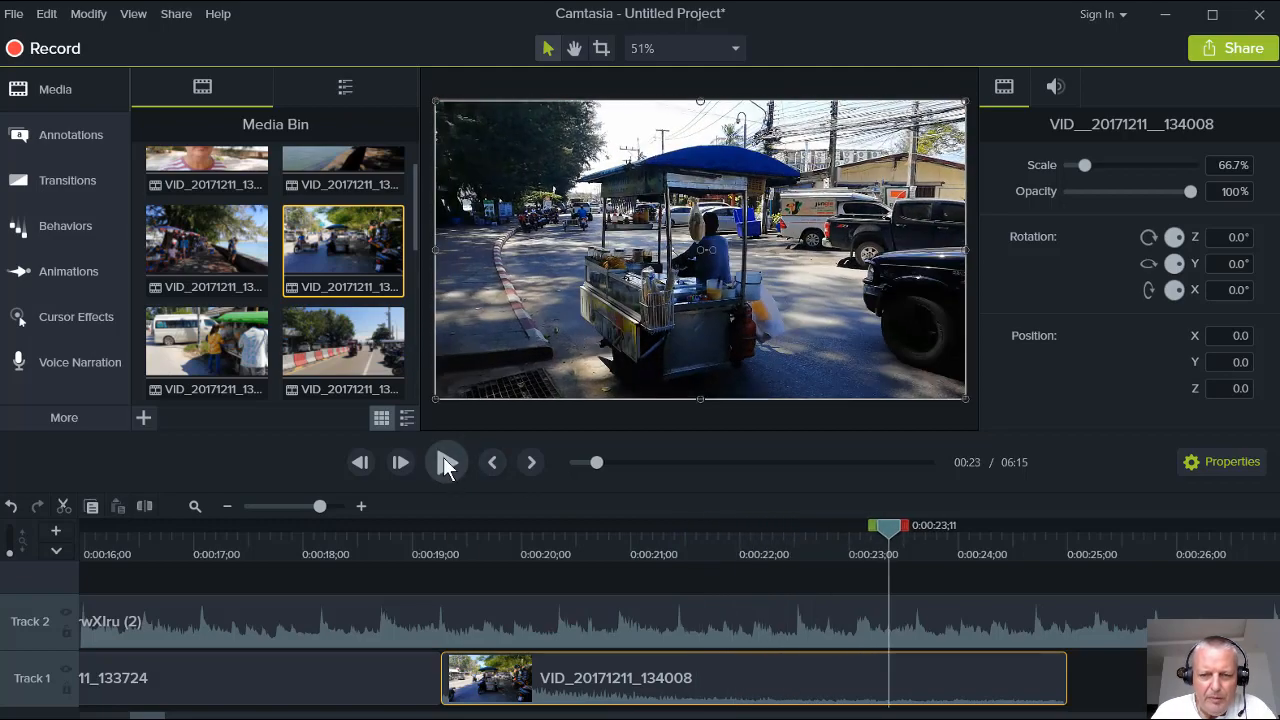
pyautogui.click(444, 462)
pyautogui.click(444, 462)
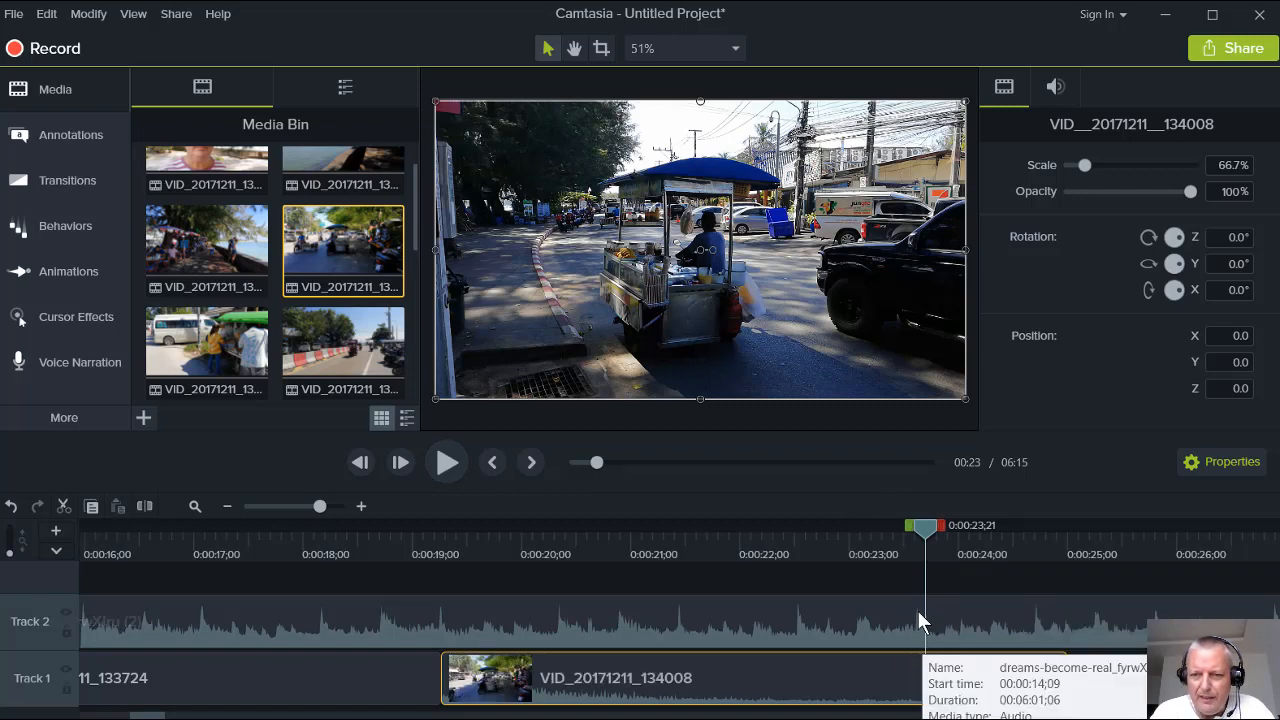
# Trim the end of VID_20171211_134008 on Track 1 back to about 0:00:23;20
pyautogui.moveTo(917, 529); pyautogui.dragTo(767, 530)
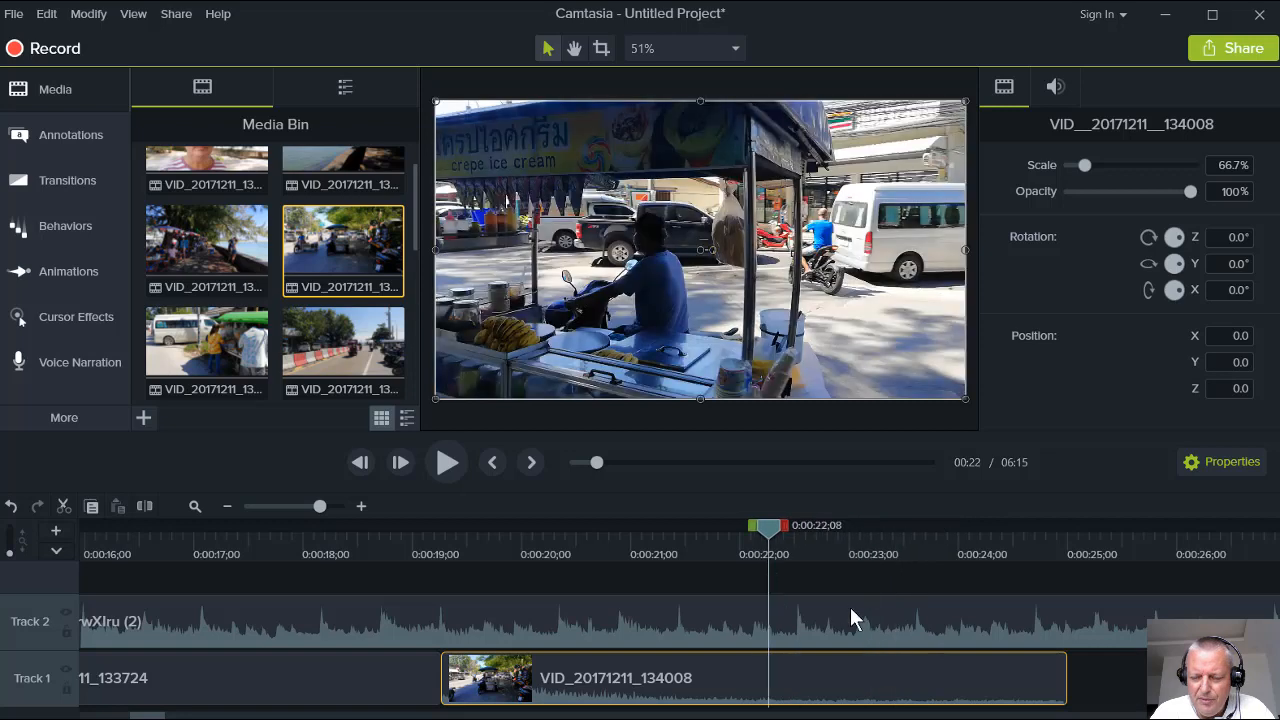
pyautogui.moveTo(1065, 675); pyautogui.dragTo(926, 673)
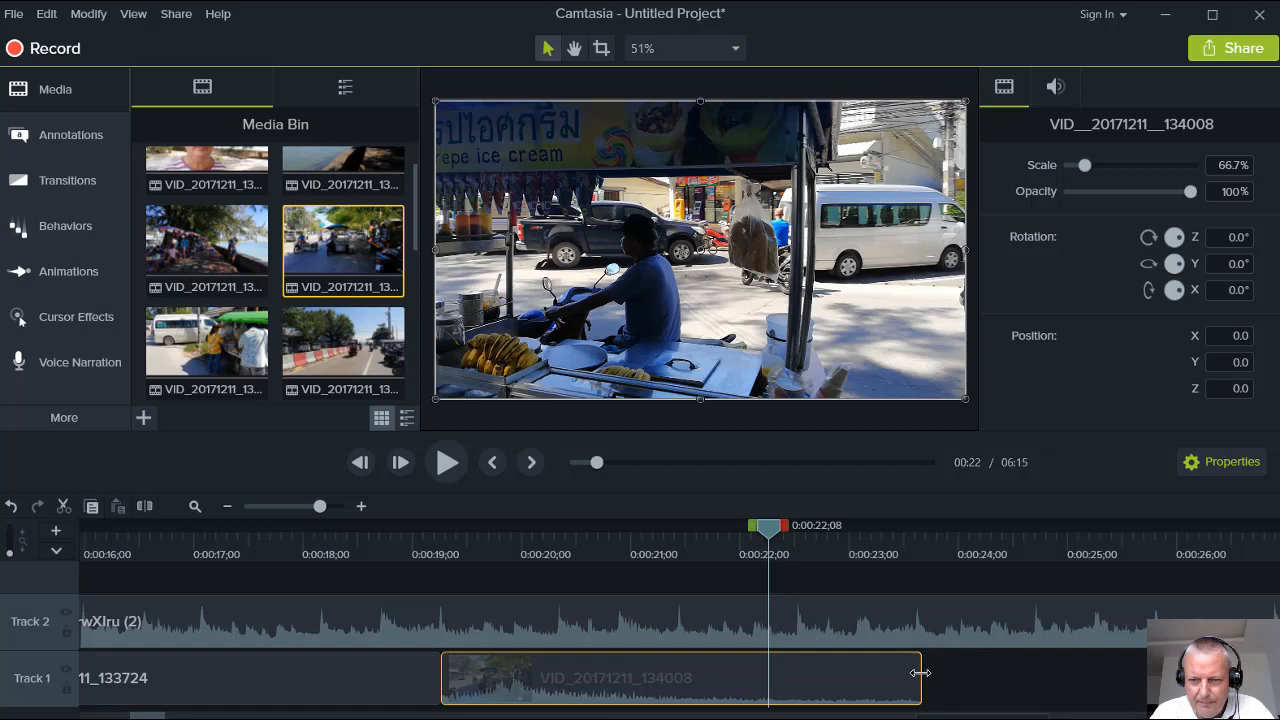
pyautogui.moveTo(920, 673); pyautogui.dragTo(920, 673)
# Edit the audio of the Track 1 clip VID_20171211_134008 and lower its volume to silence
pyautogui.moveTo(770, 524); pyautogui.dragTo(297, 617)
pyautogui.moveTo(622, 680); pyautogui.dragTo(615, 690)
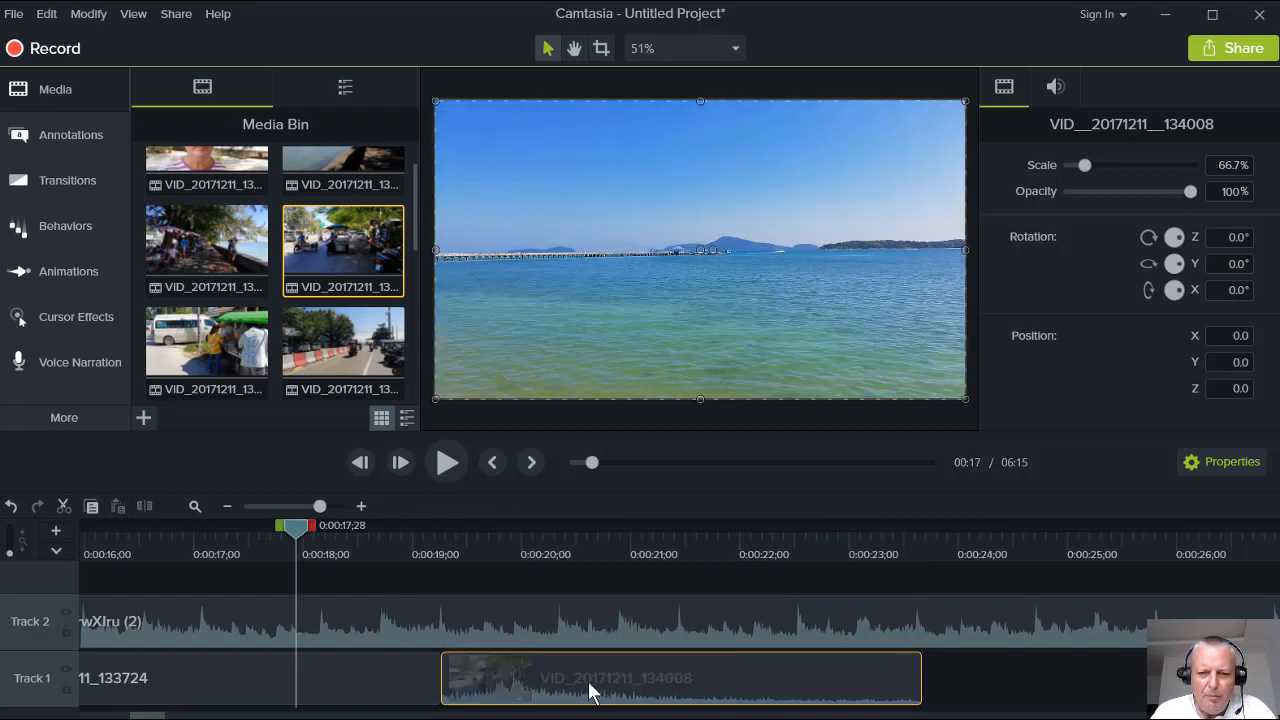
pyautogui.rightClick(615, 692)
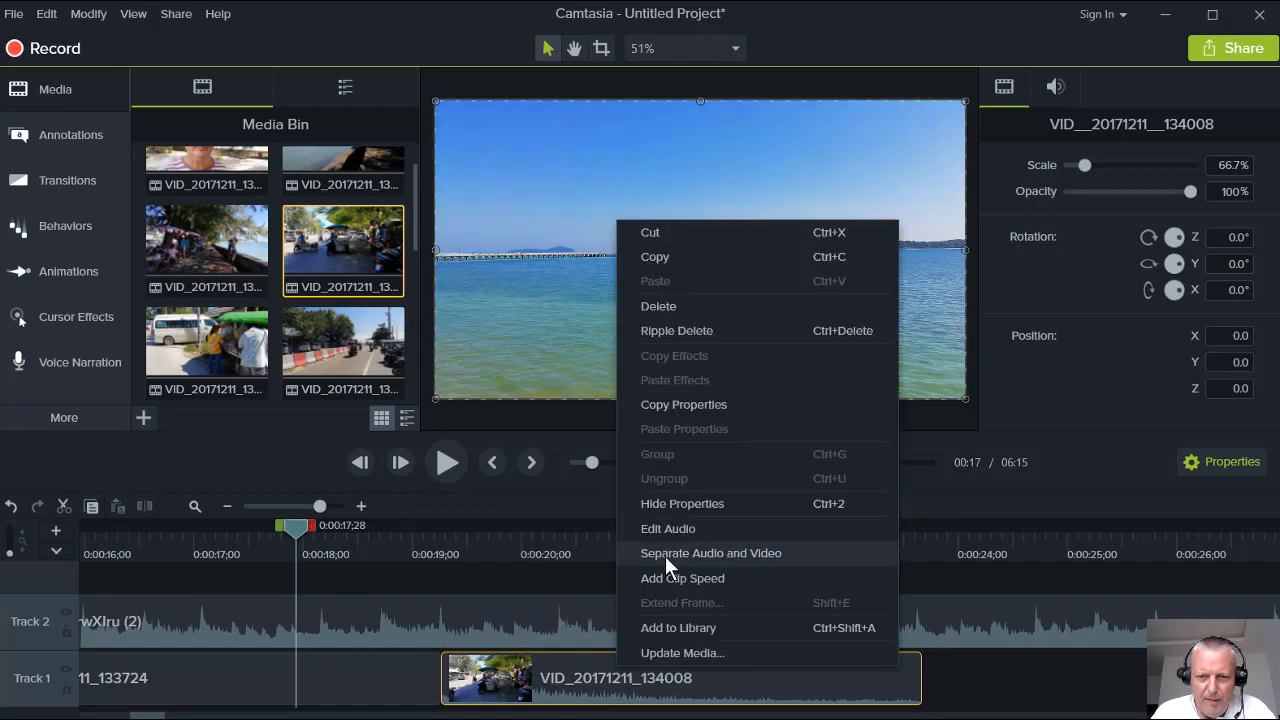
pyautogui.click(689, 530)
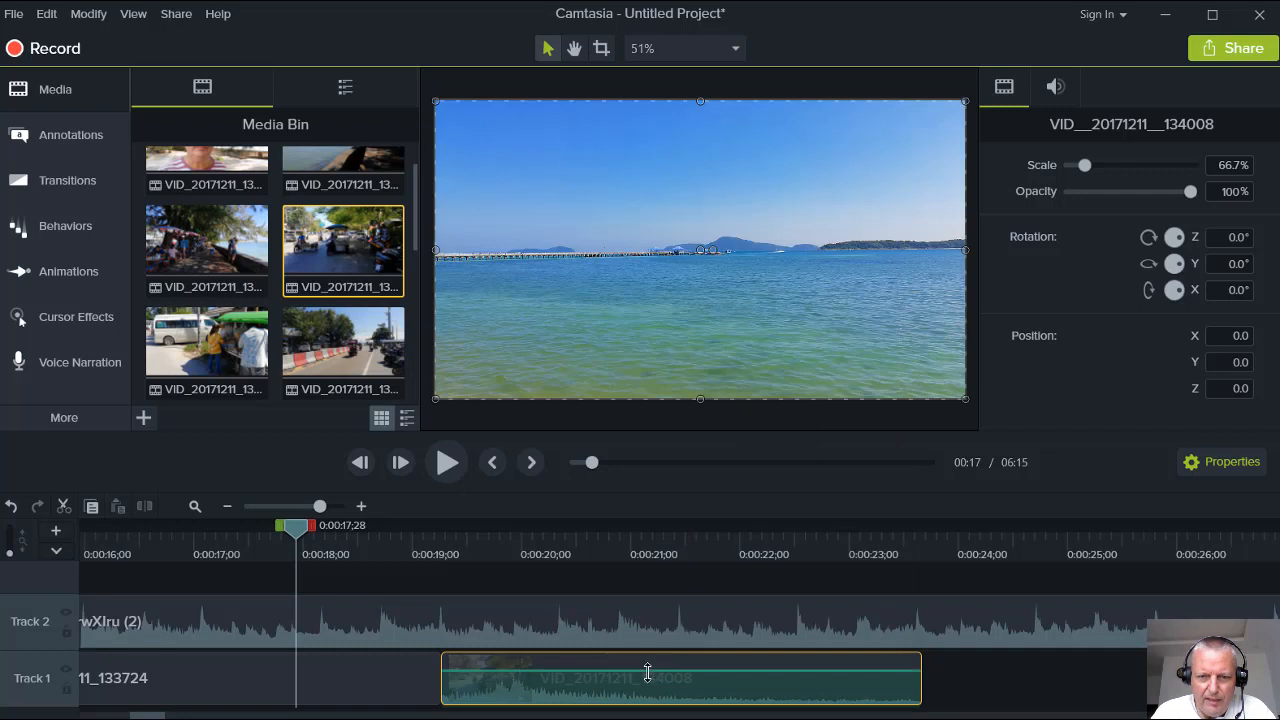
pyautogui.moveTo(648, 672); pyautogui.dragTo(653, 719)
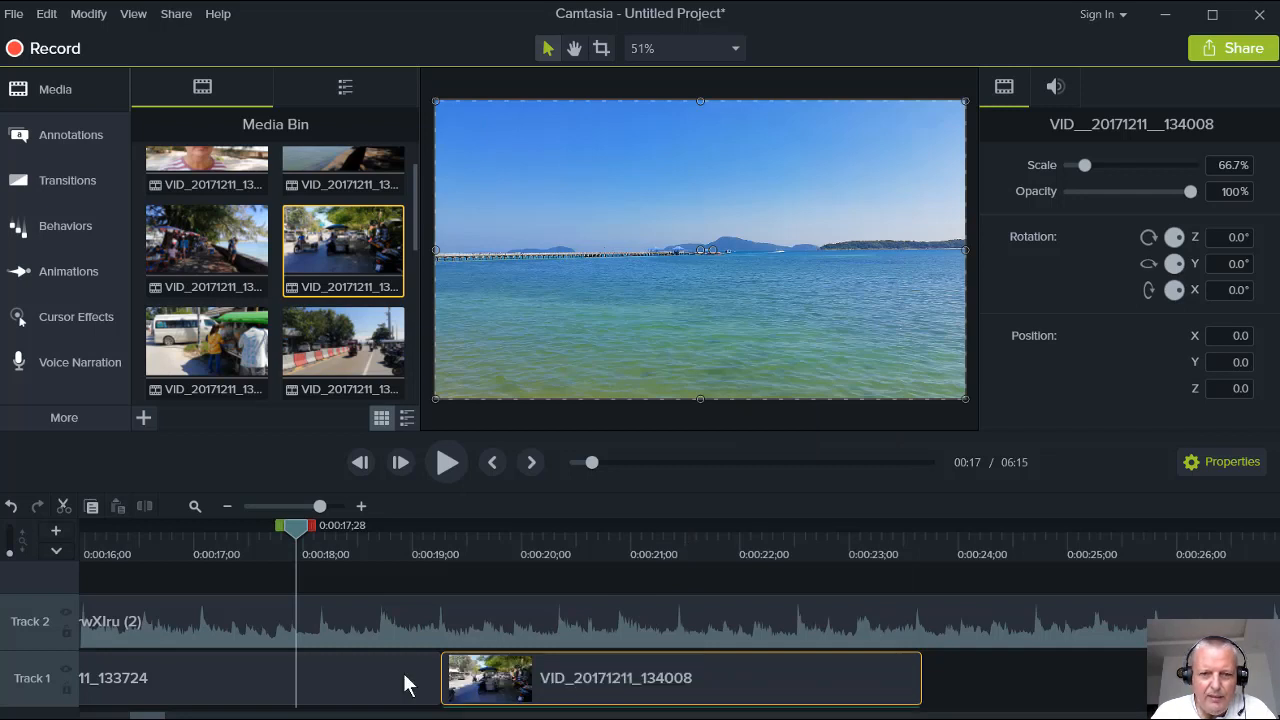
# Play the timeline from 0:00:17;06 past the end of VID_20171211_134008 to check the silenced clips with the music
pyautogui.click(215, 546)
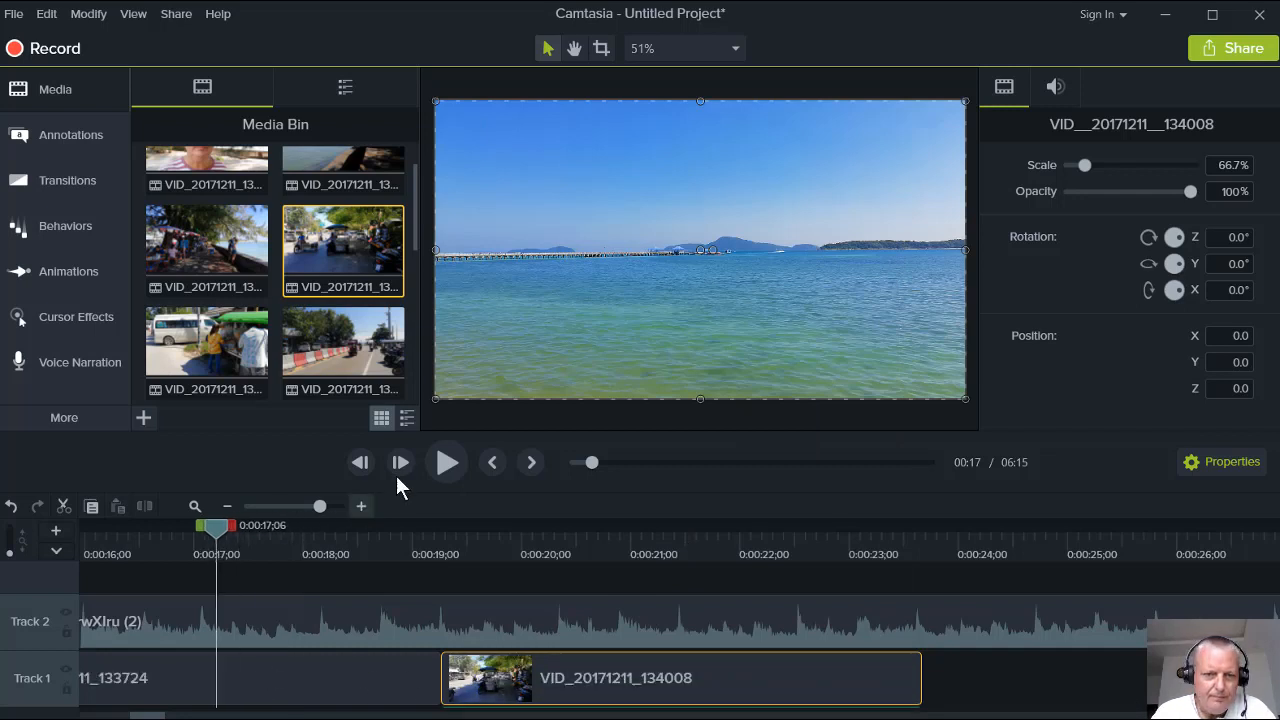
pyautogui.click(445, 466)
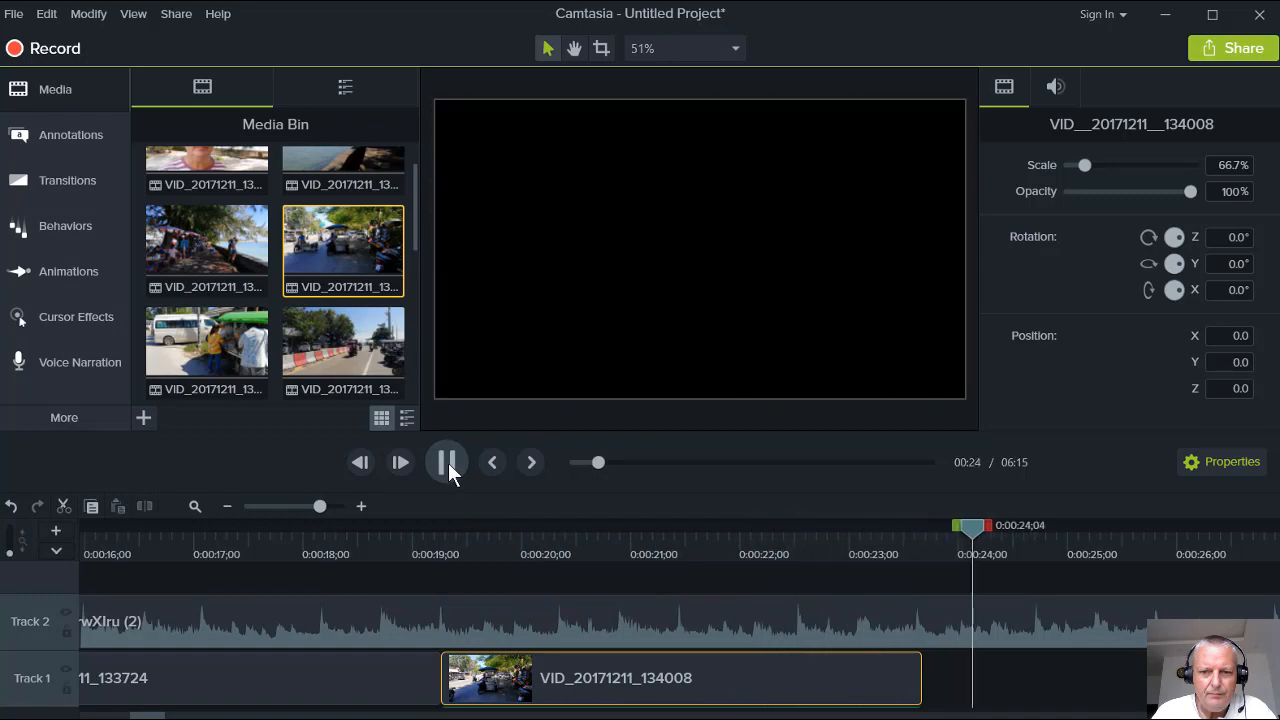
pyautogui.click(448, 462)
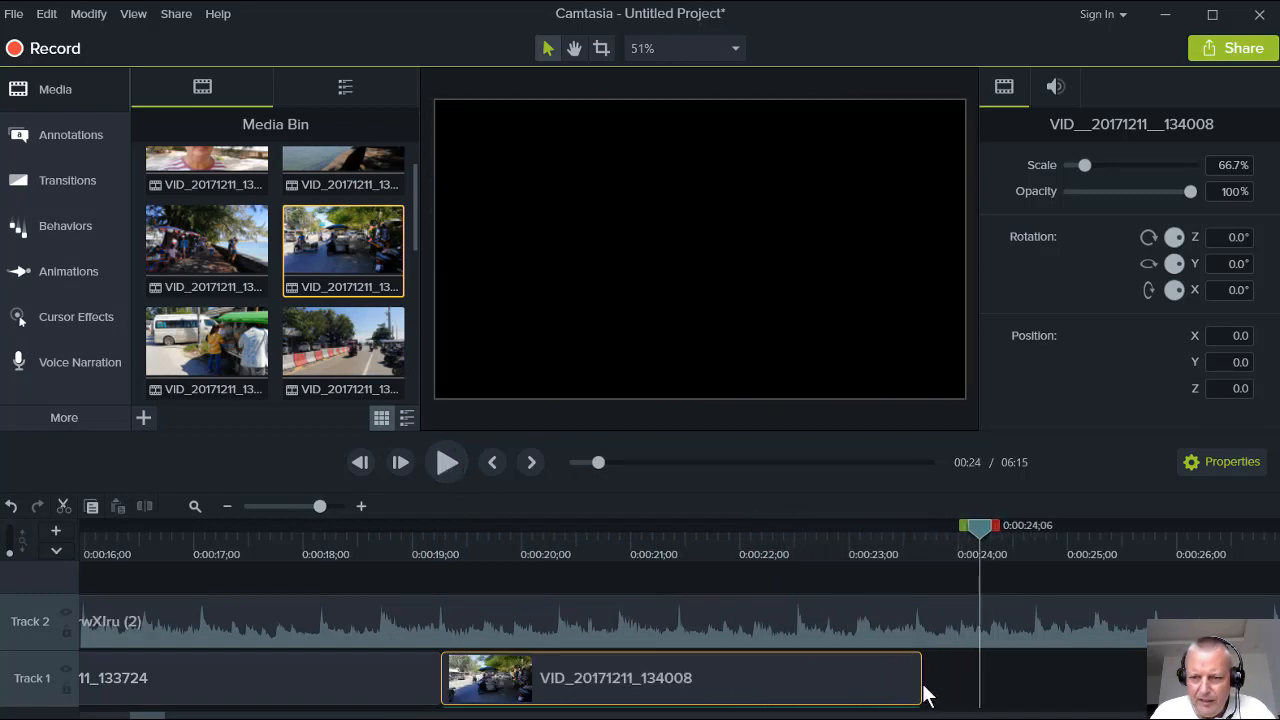
# Shorten the end of VID_20171211_134008 to about 0:00:23;05 and play its last part from about 0:00:21;15
pyautogui.moveTo(922, 694); pyautogui.dragTo(894, 683)
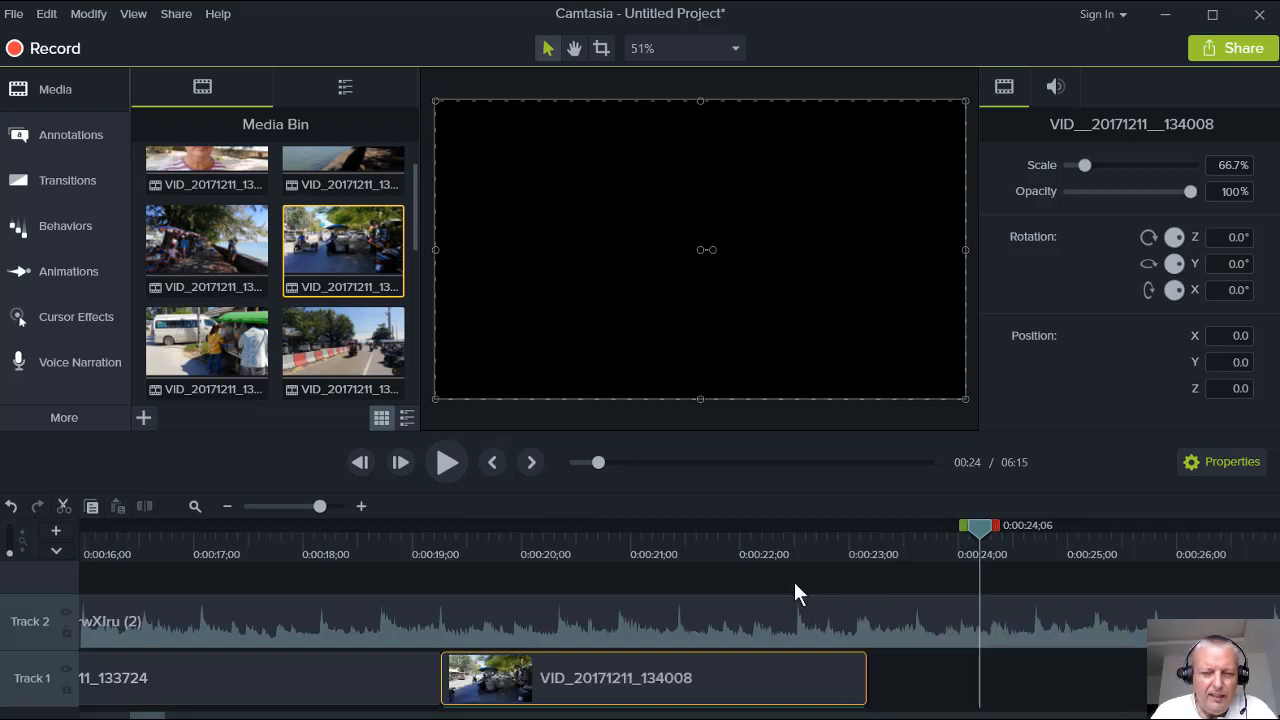
pyautogui.click(684, 557)
pyautogui.click(445, 459)
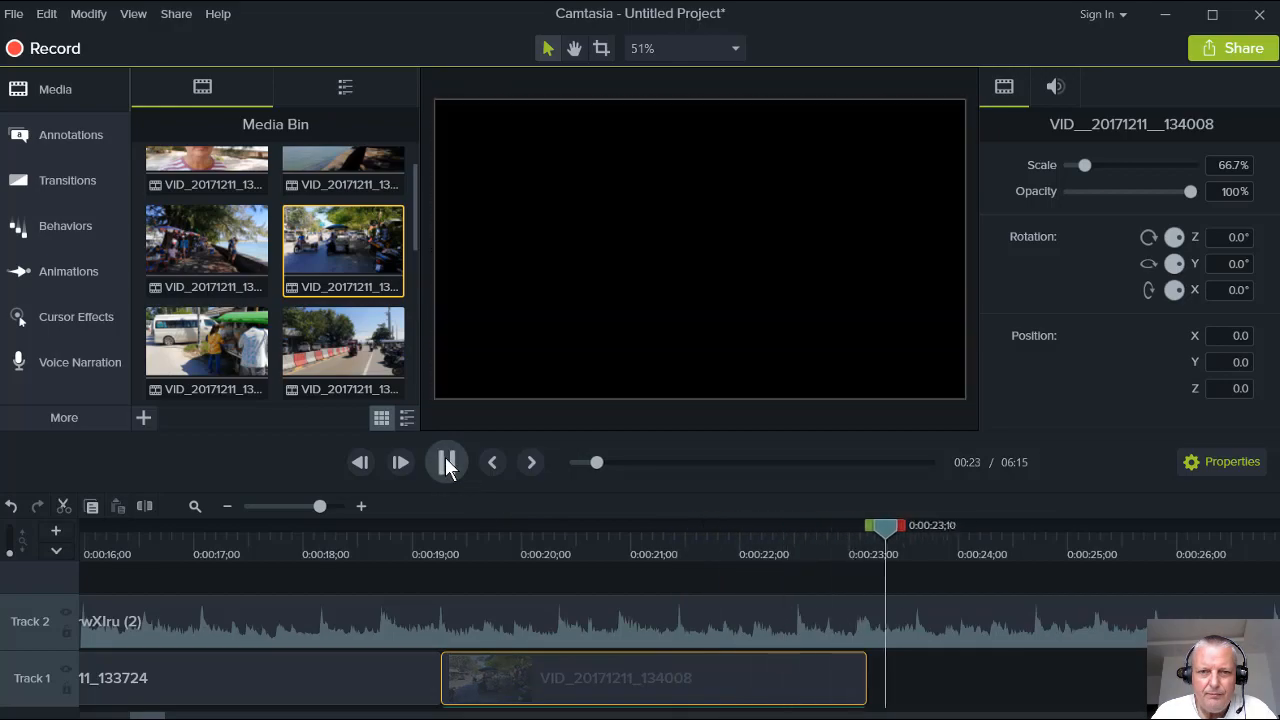
pyautogui.click(461, 473)
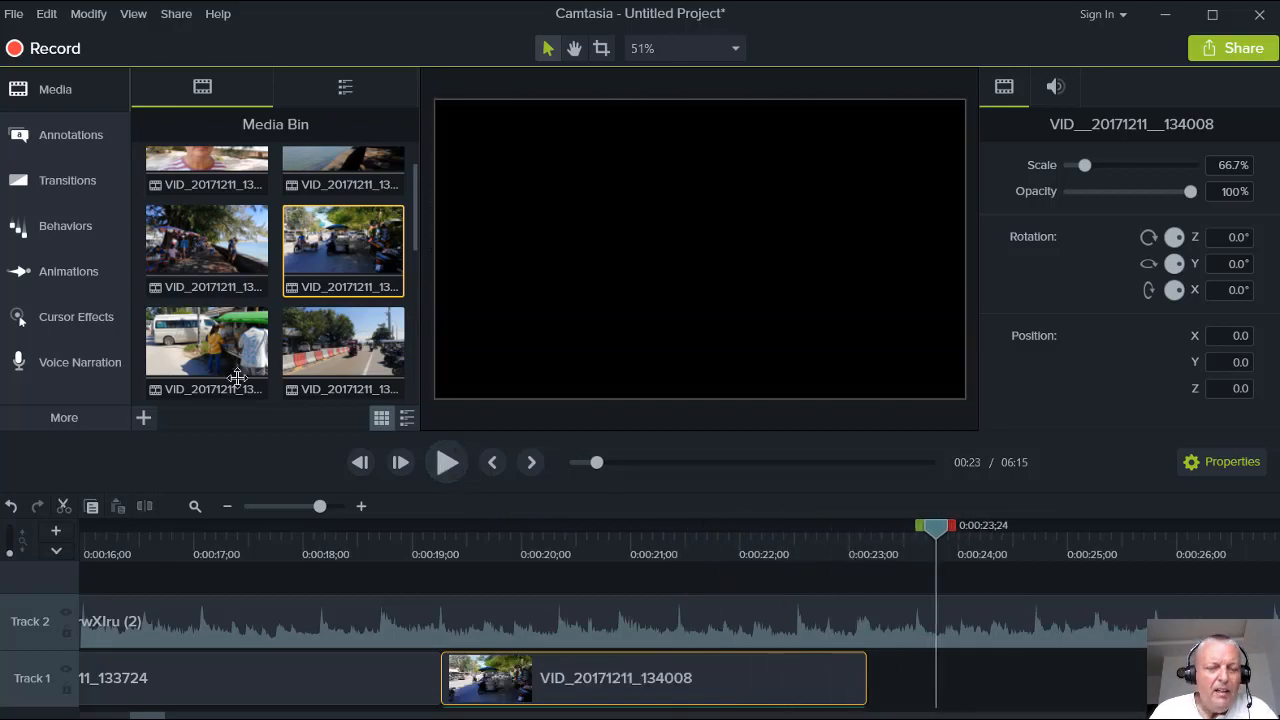
# Add the market-stall clip VID_20171211_134242 from the media bin to Track 1, directly after VID_20171211_134008
pyautogui.moveTo(198, 340)
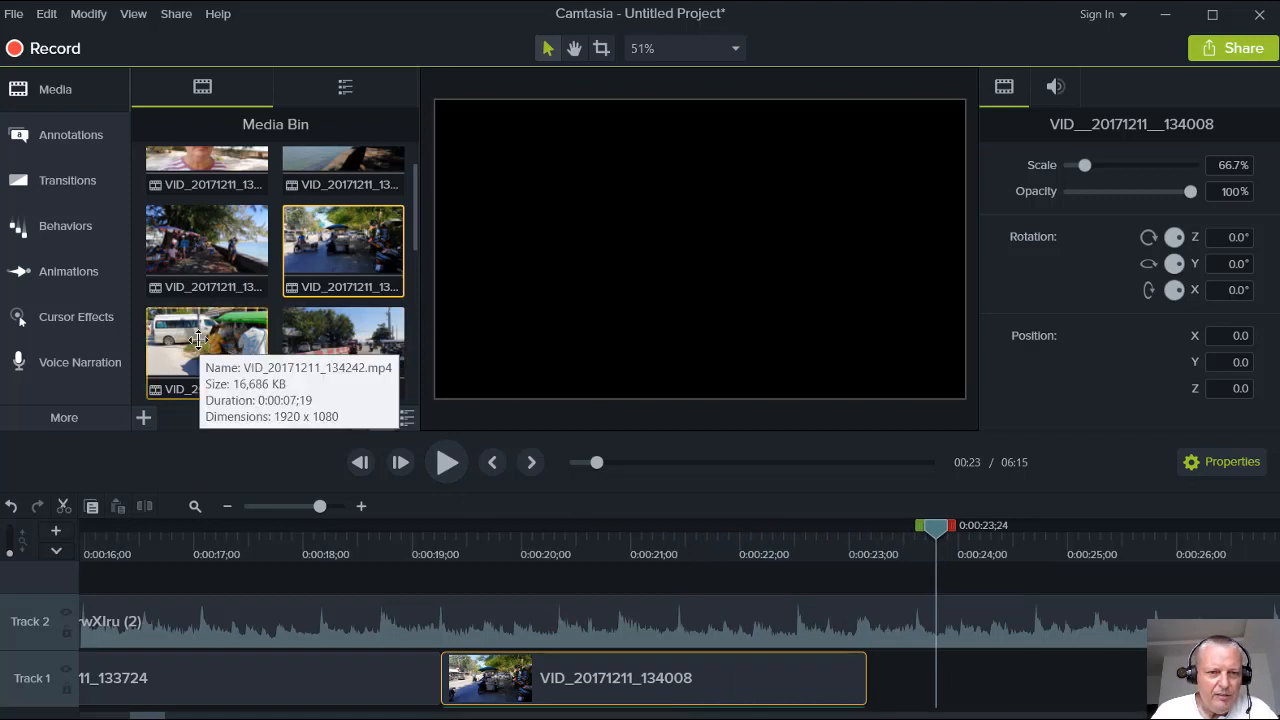
pyautogui.moveTo(198, 340); pyautogui.dragTo(907, 709)
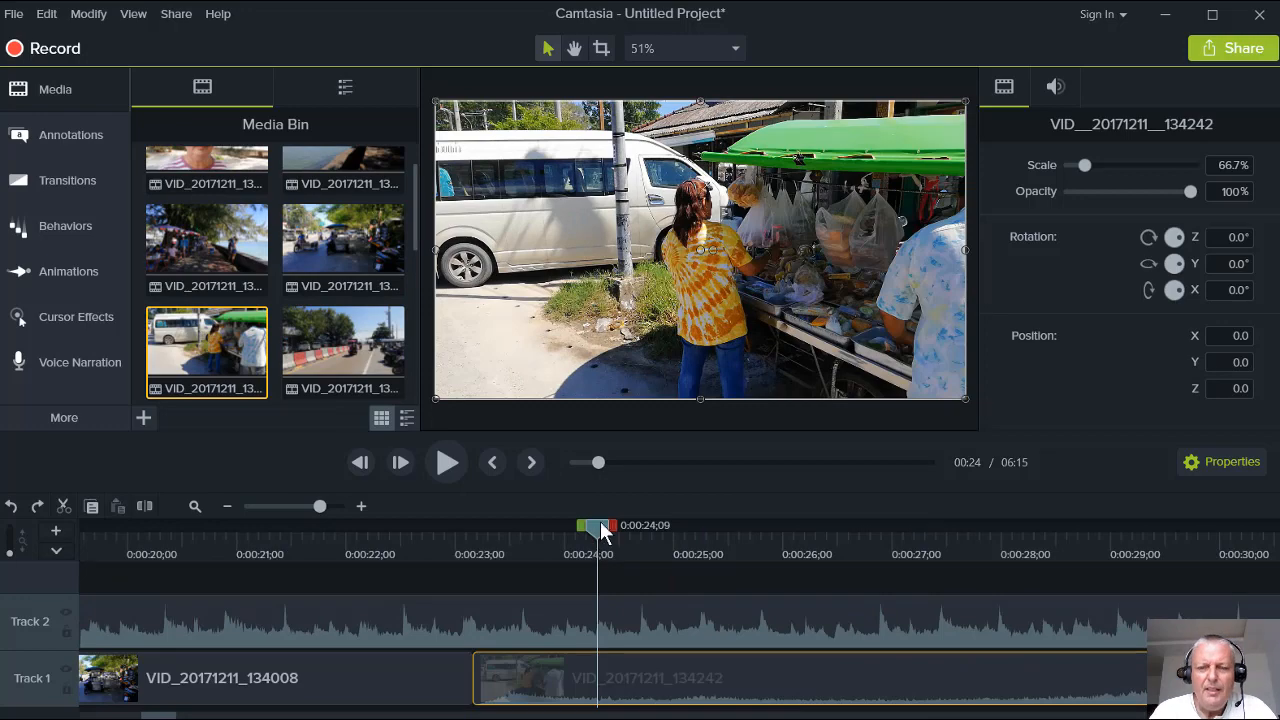
# Trim the start of VID_20171211_134242 to 0:00:24;24 and its end to 0:00:27;01, keeping it flush against the preceding clip
pyautogui.moveTo(598, 535); pyautogui.dragTo(651, 534)
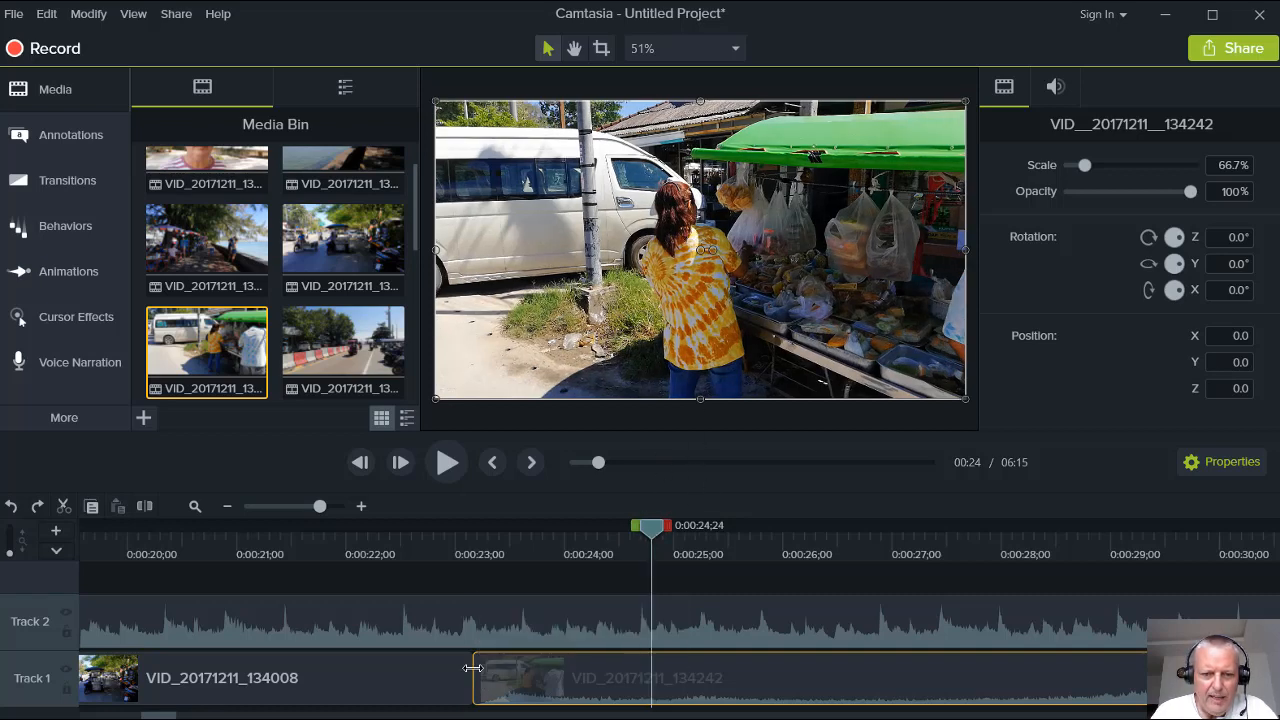
pyautogui.moveTo(473, 668); pyautogui.dragTo(537, 690)
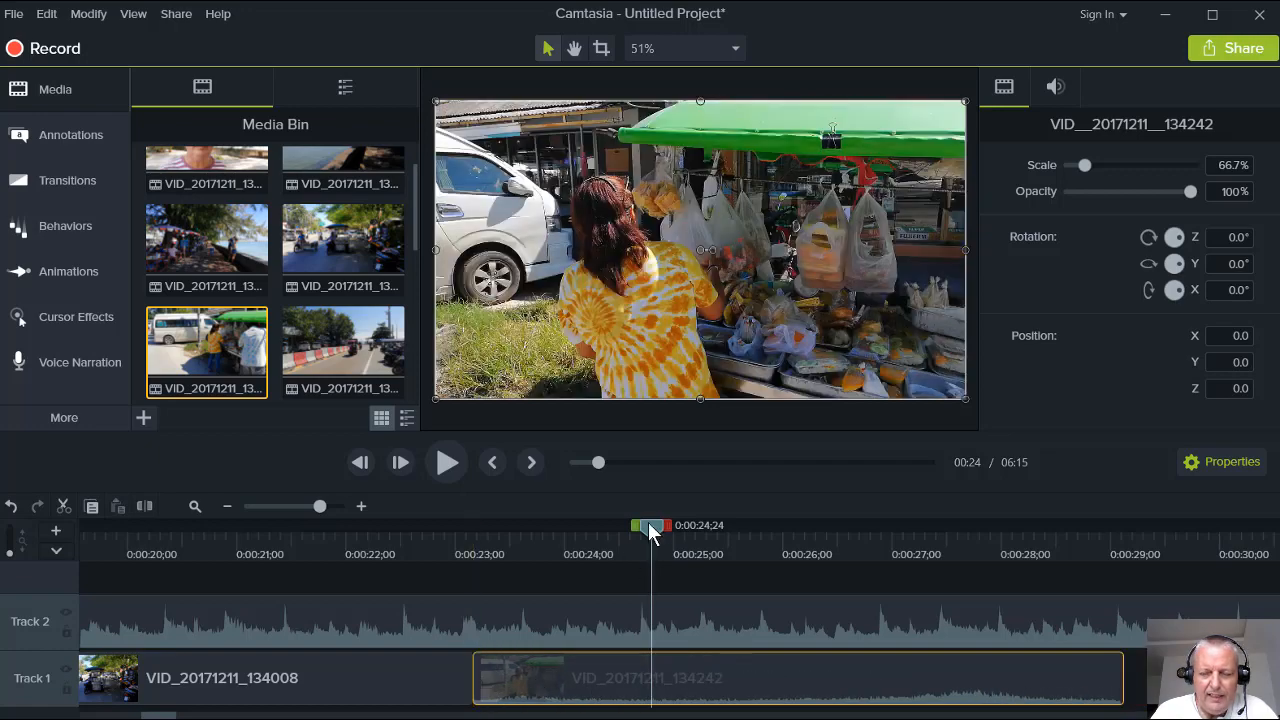
pyautogui.moveTo(649, 530); pyautogui.dragTo(895, 541)
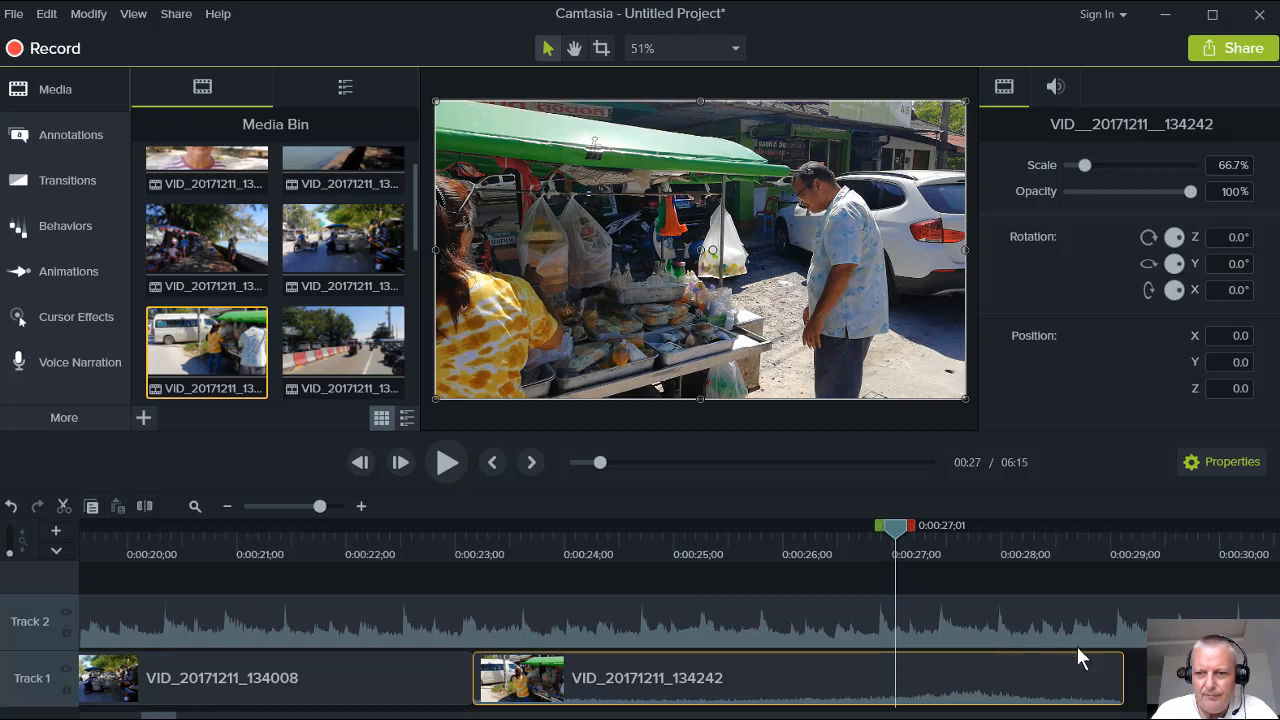
pyautogui.moveTo(1121, 680); pyautogui.dragTo(892, 682)
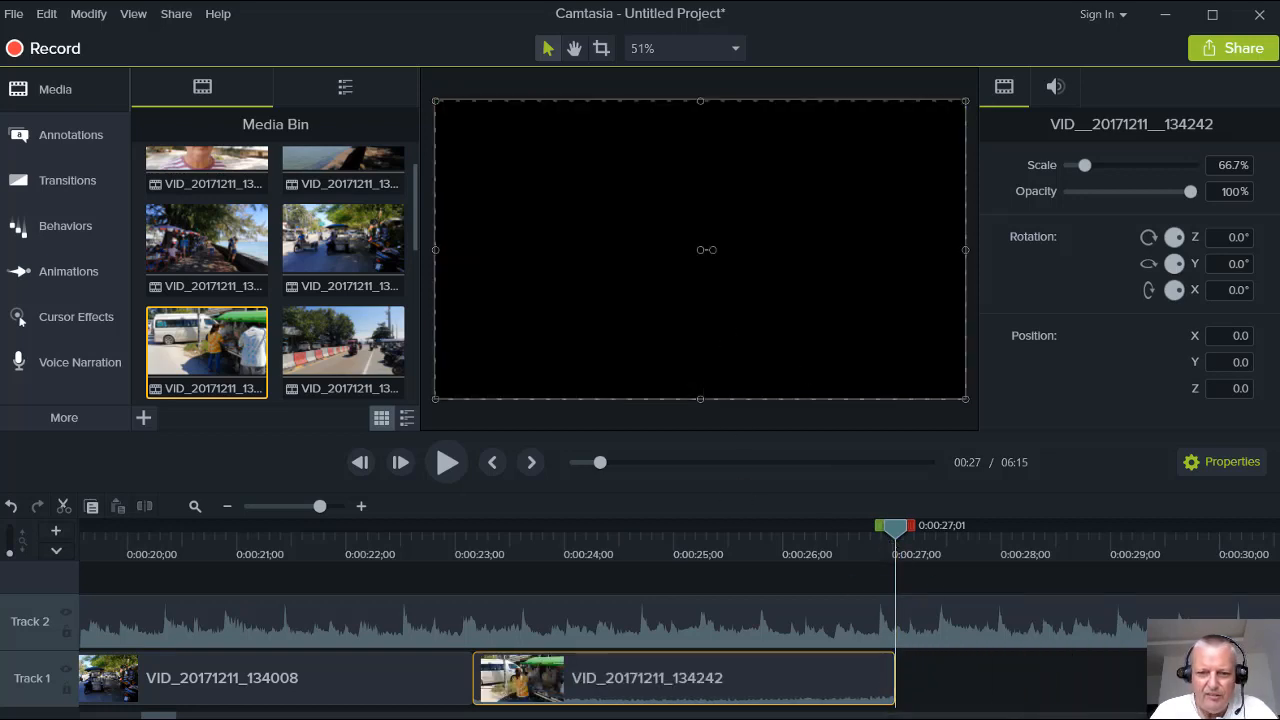
# Silence the original sound of the market-stall clip VID_20171211_134242 by lowering its audio level to zero
pyautogui.click(651, 688)
pyautogui.rightClick(657, 690)
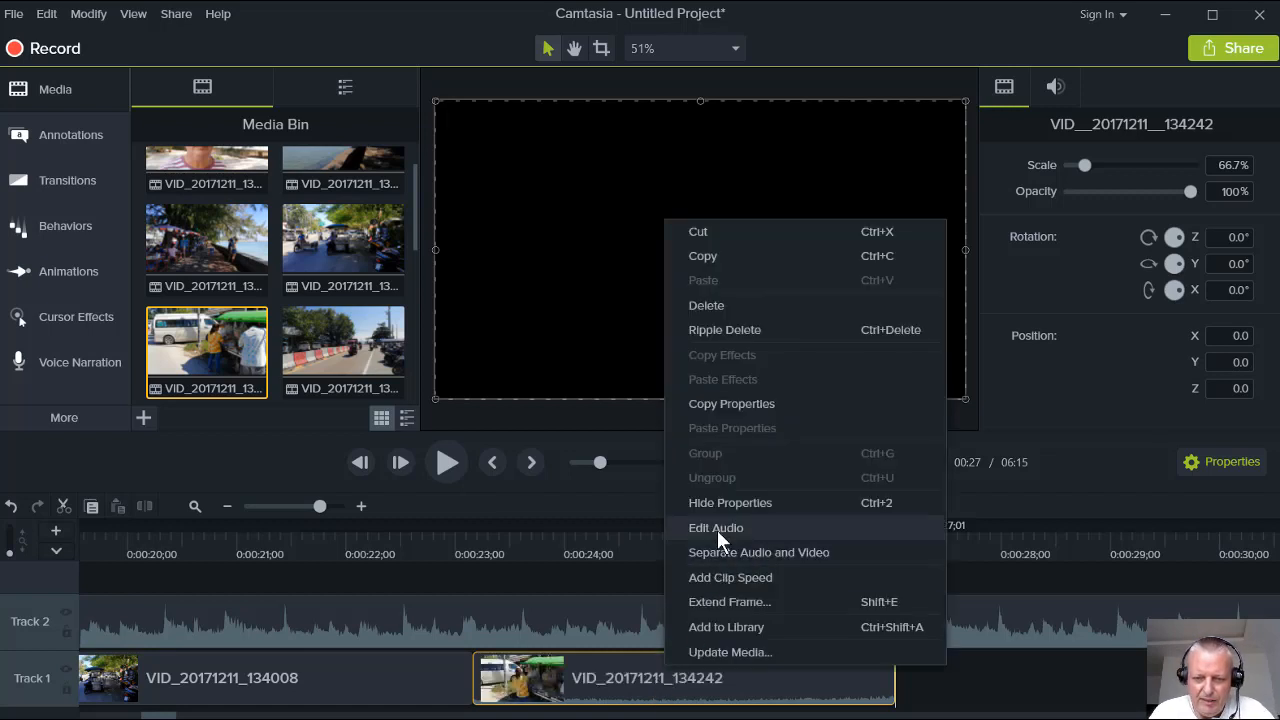
pyautogui.click(717, 530)
pyautogui.moveTo(674, 670); pyautogui.dragTo(668, 712)
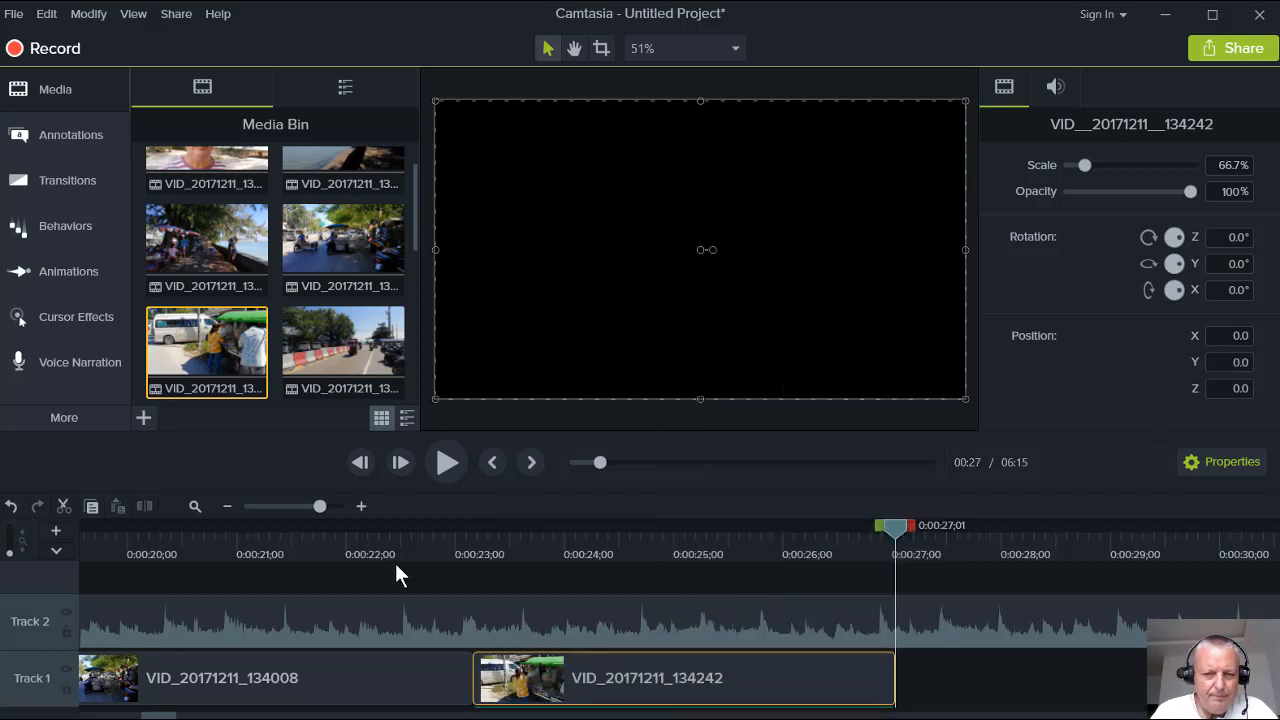
# Add a Zoom-n-Pan animation to VID_20171211_133531 at 0:00:06;00, zoomed to 83% and framed around the speaker's face
pyautogui.click(494, 461)
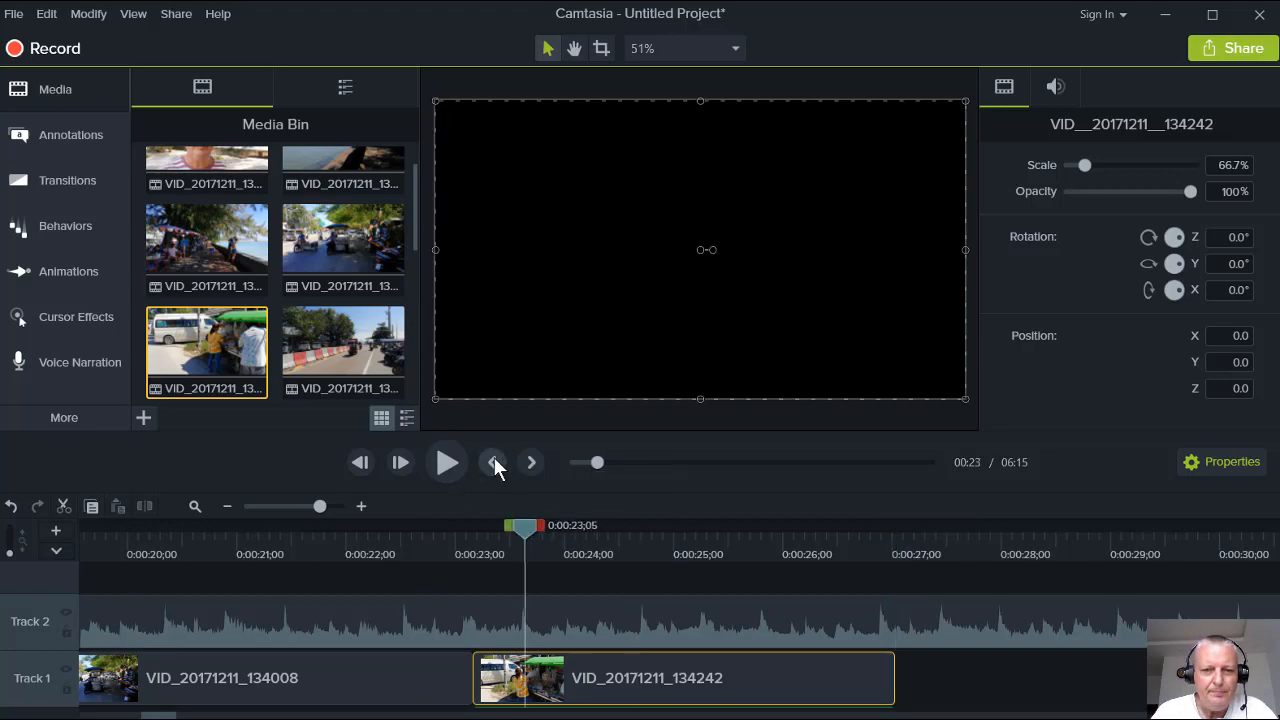
pyautogui.click(494, 461)
pyautogui.click(494, 461)
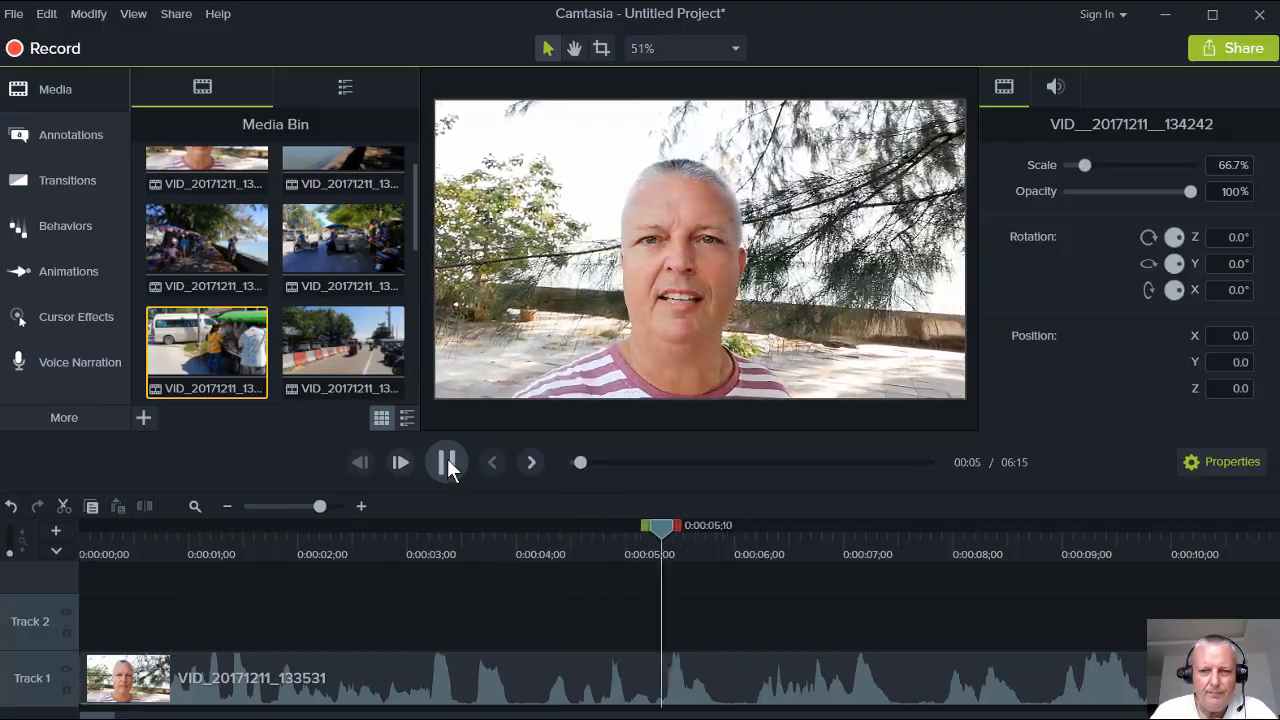
pyautogui.click(447, 460)
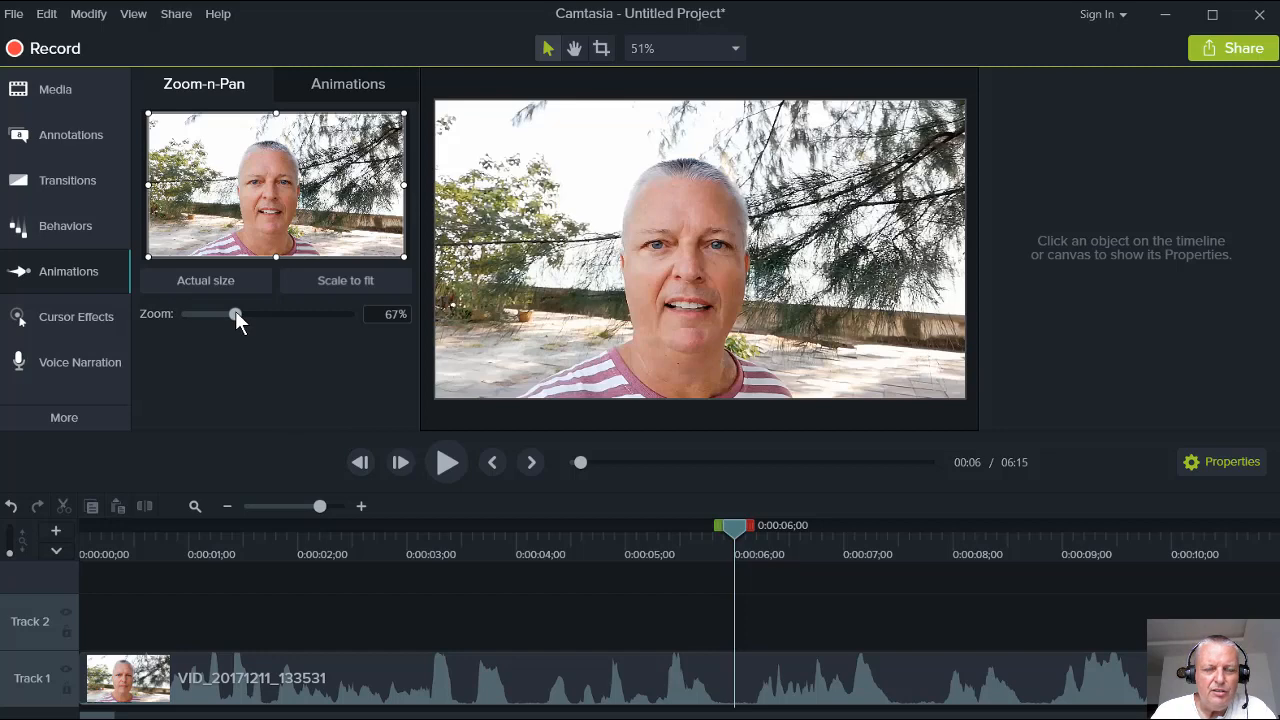
pyautogui.moveTo(235, 310)
pyautogui.mouseDown()
pyautogui.moveTo(259, 314)
pyautogui.moveTo(247, 315)
pyautogui.mouseUp()
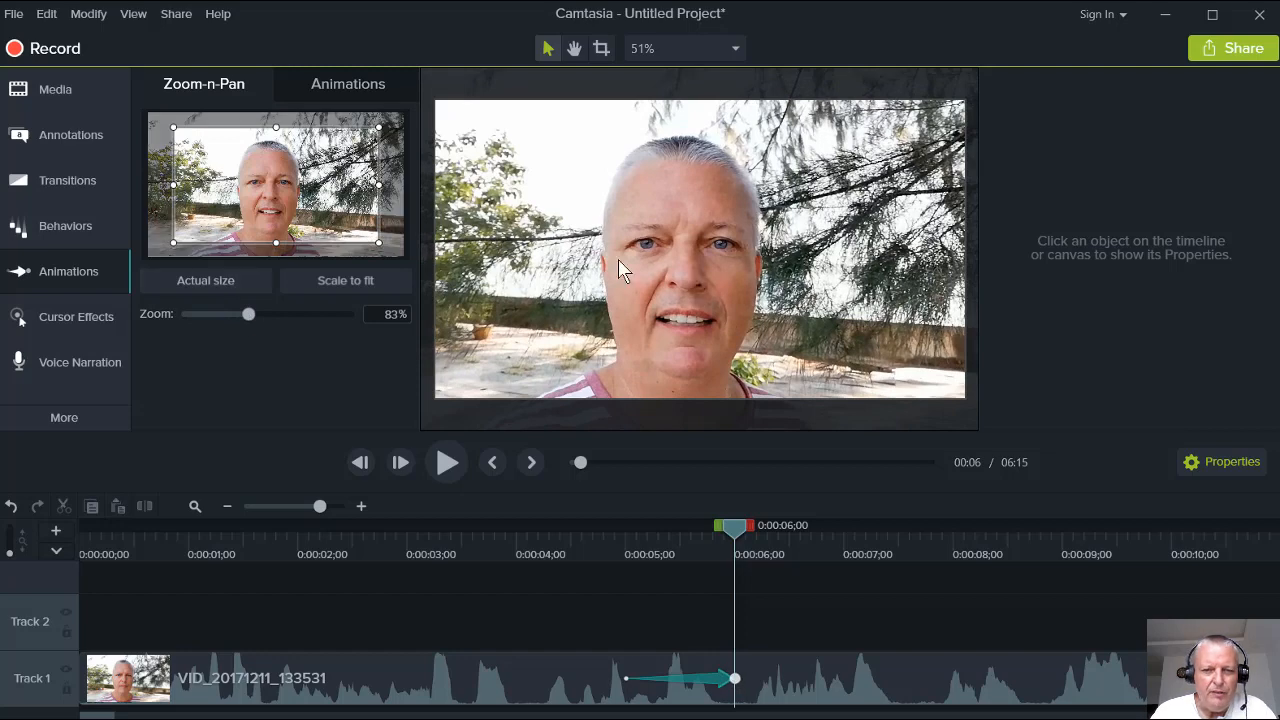
pyautogui.moveTo(292, 204); pyautogui.dragTo(299, 200)
pyautogui.moveTo(288, 200); pyautogui.dragTo(287, 205)
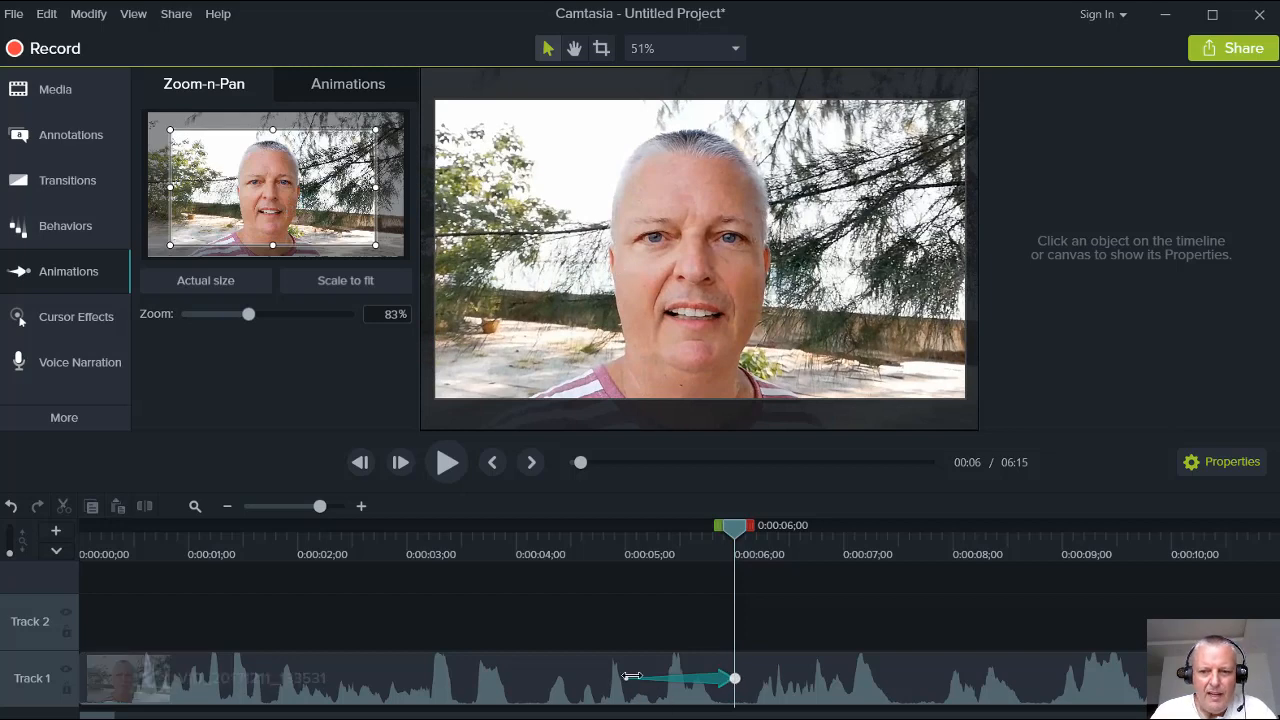
# Stretch the zoom animation on VID_20171211_133531 so it starts at about 0:00:02;02
pyautogui.moveTo(626, 676); pyautogui.dragTo(303, 683)
pyautogui.rightClick(303, 683)
pyautogui.click(493, 517)
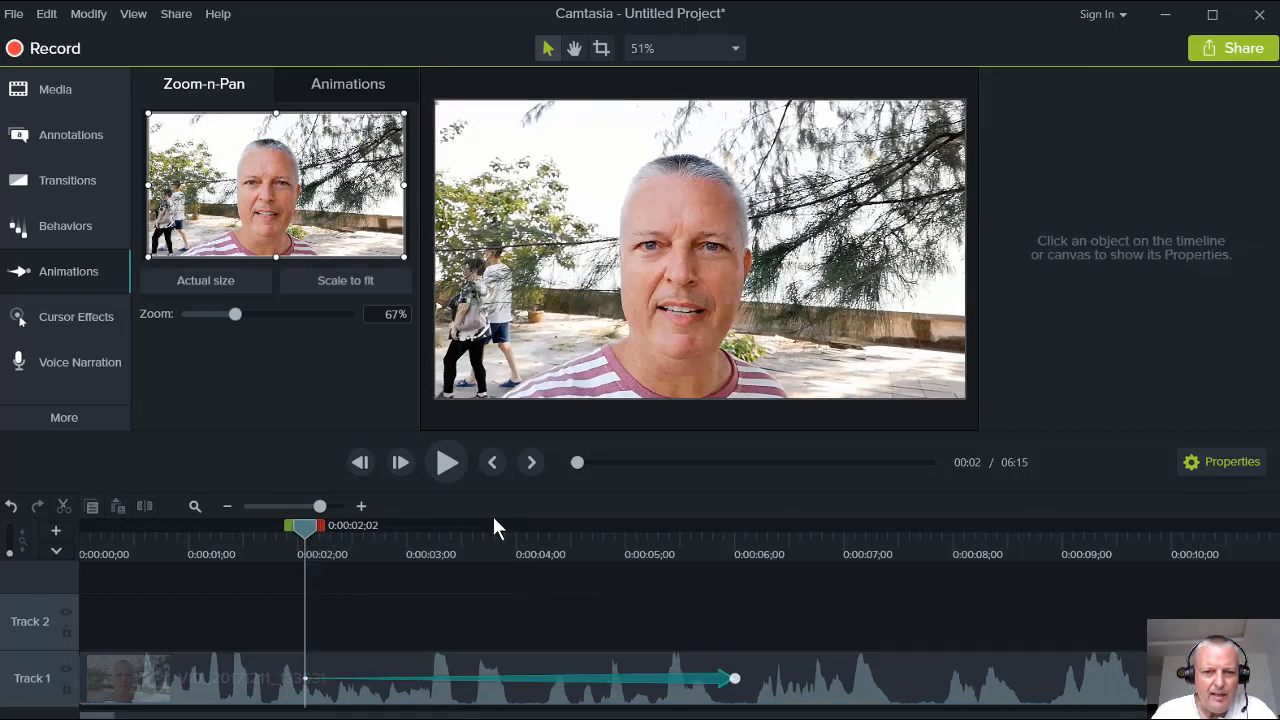
# Play the timeline from the beginning to about 0:00:26;24 to check the zoom and the silenced clips
pyautogui.click(493, 462)
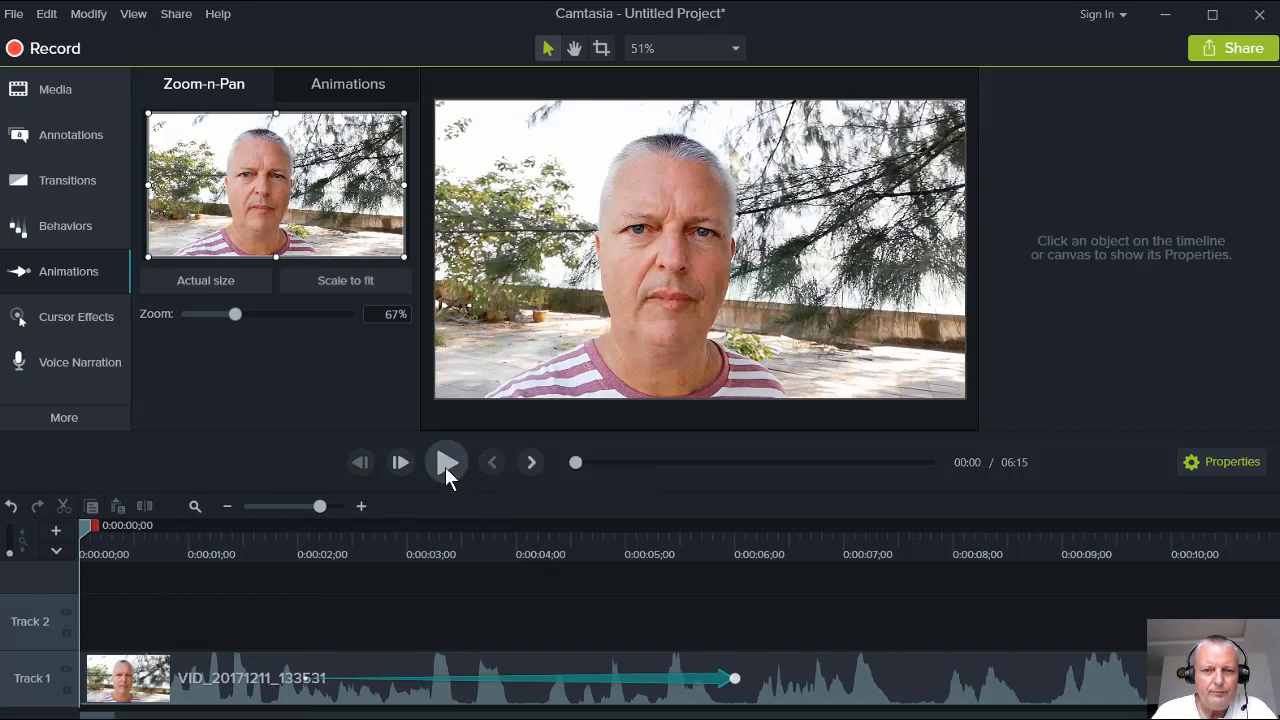
pyautogui.click(445, 466)
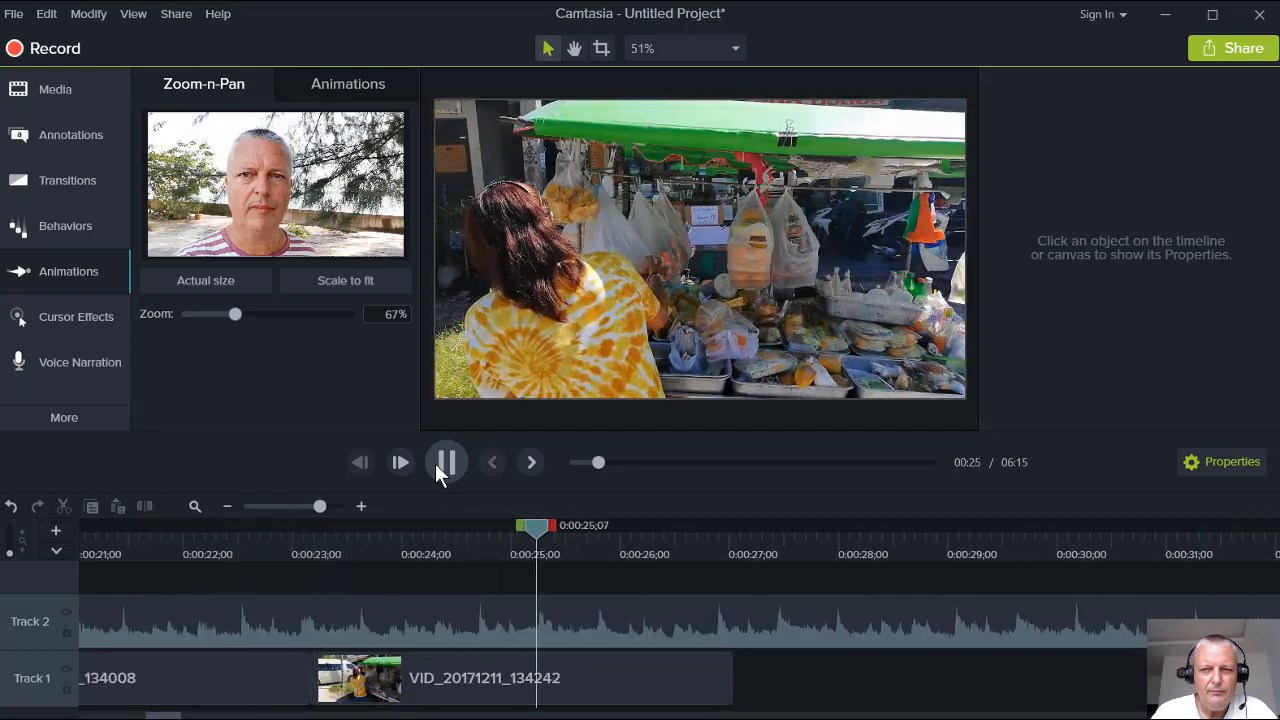
pyautogui.click(449, 464)
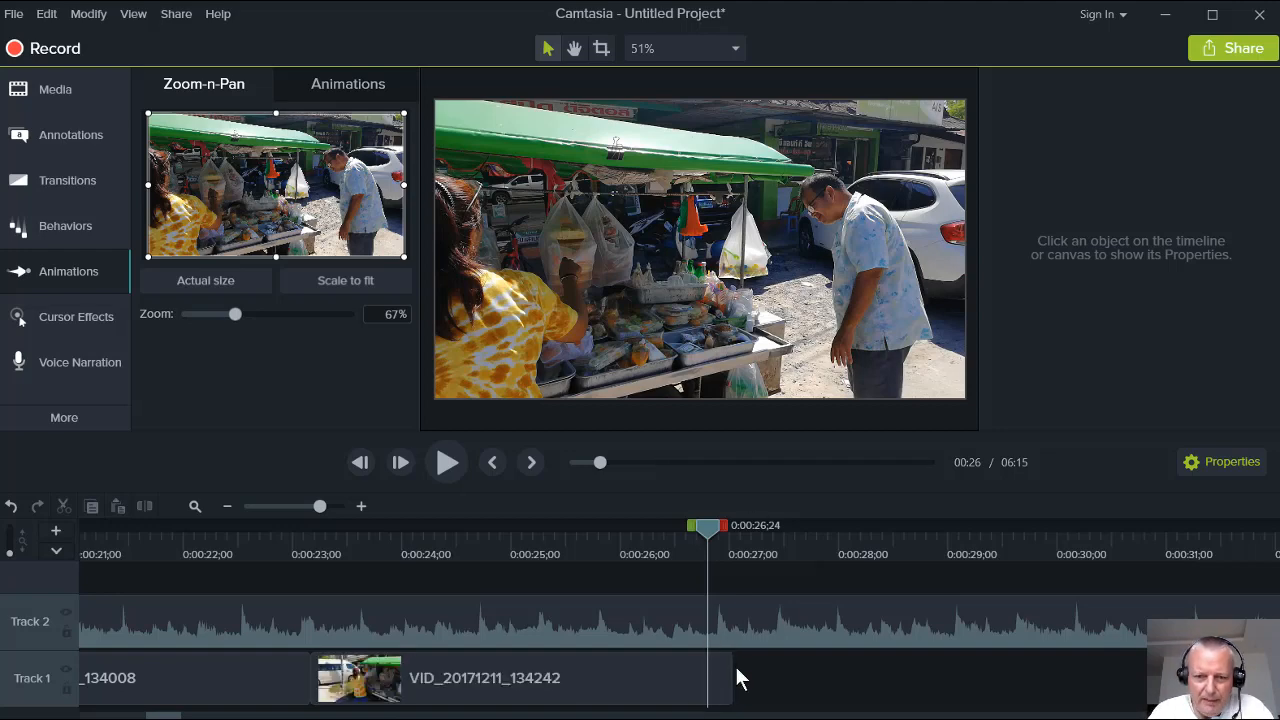
# Shorten the end of VID_20171211_134242 to about 0:00:26;29 and add VID_20171211_142704 from the media bin directly after it on Track 1
pyautogui.moveTo(732, 677); pyautogui.dragTo(709, 677)
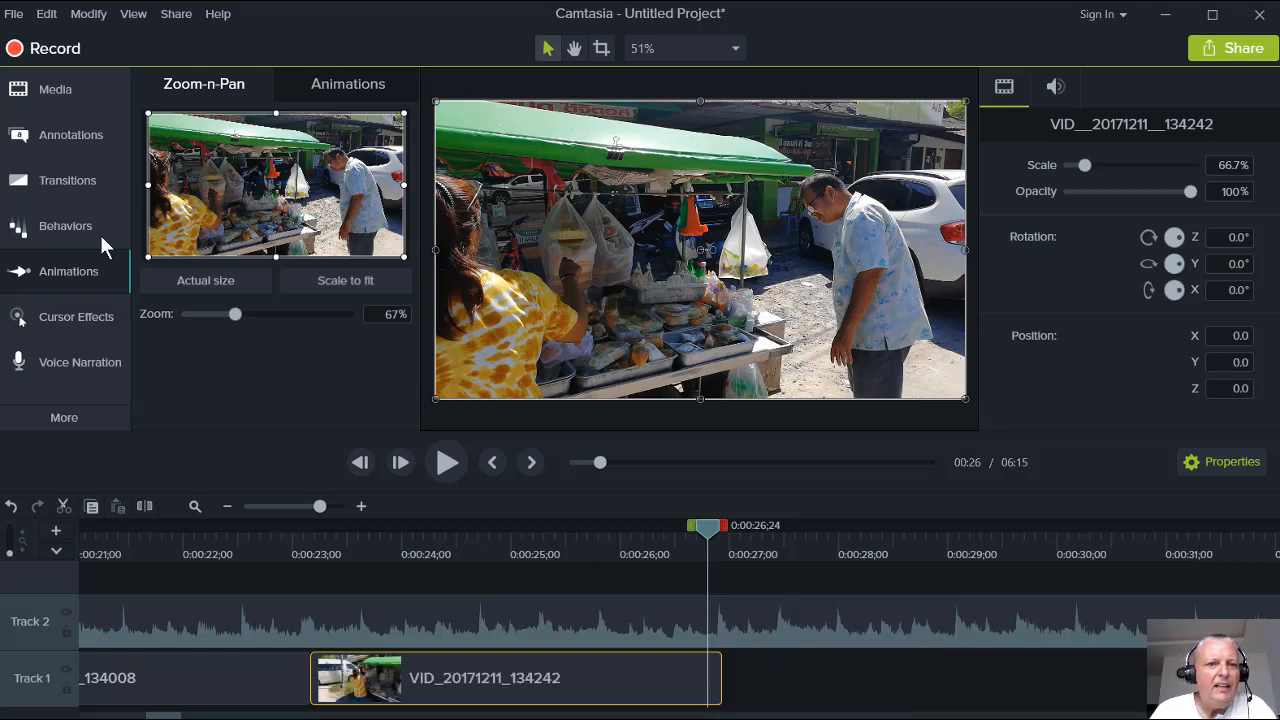
pyautogui.click(50, 89)
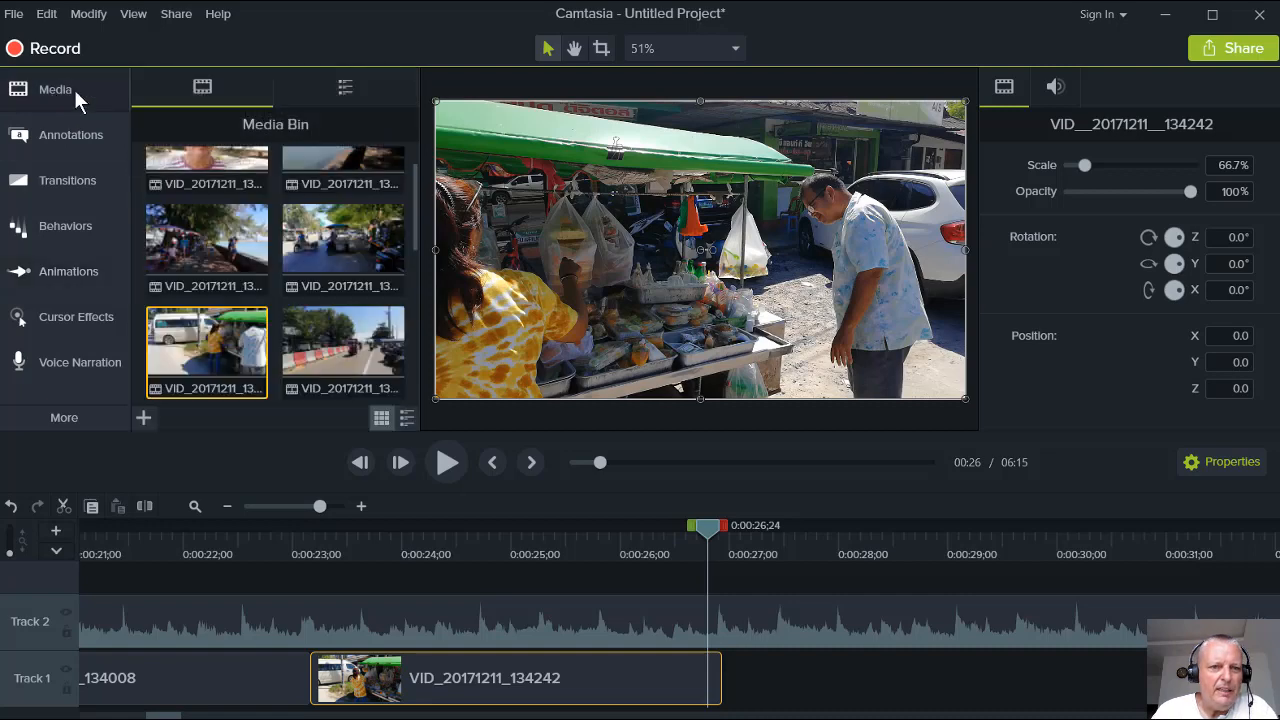
pyautogui.scroll(-1, 284, 245)
pyautogui.scroll(-2, 250, 275)
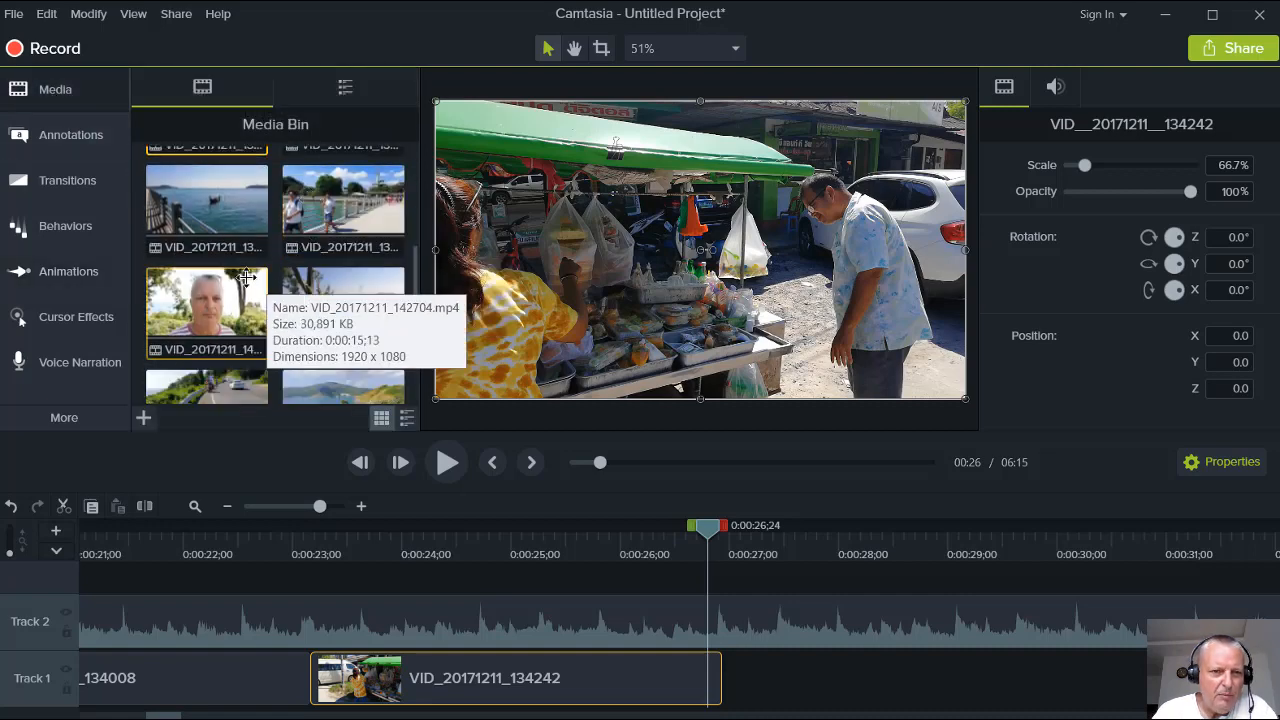
pyautogui.moveTo(207, 303); pyautogui.dragTo(722, 703)
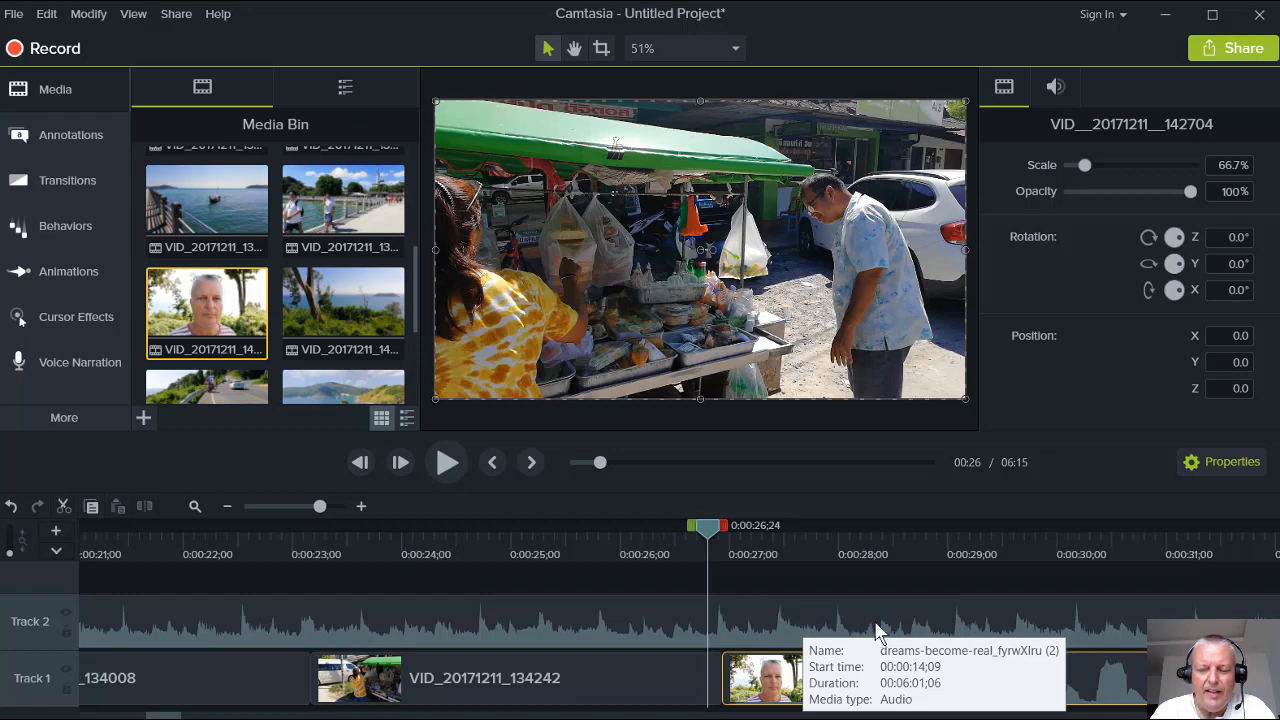
# Play VID_20171211_142704 and trim its end to about 0:00:40;17, just after the speech finishes
pyautogui.click(441, 466)
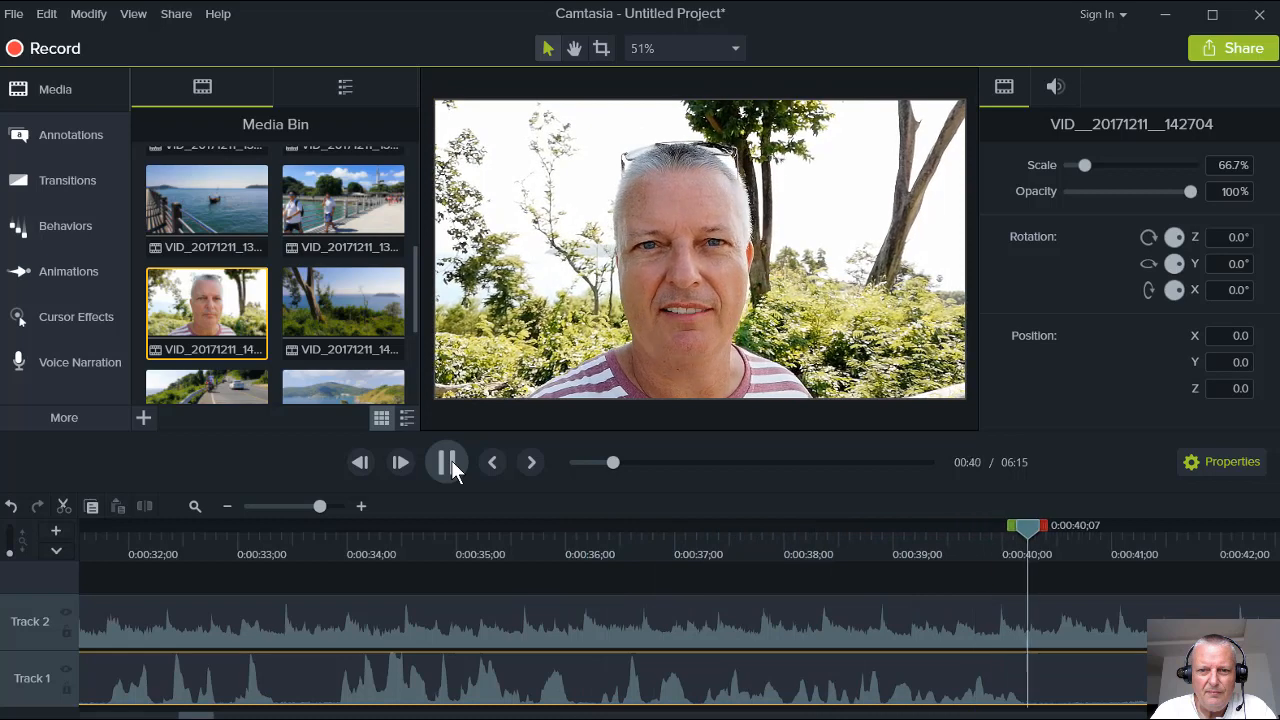
pyautogui.click(447, 462)
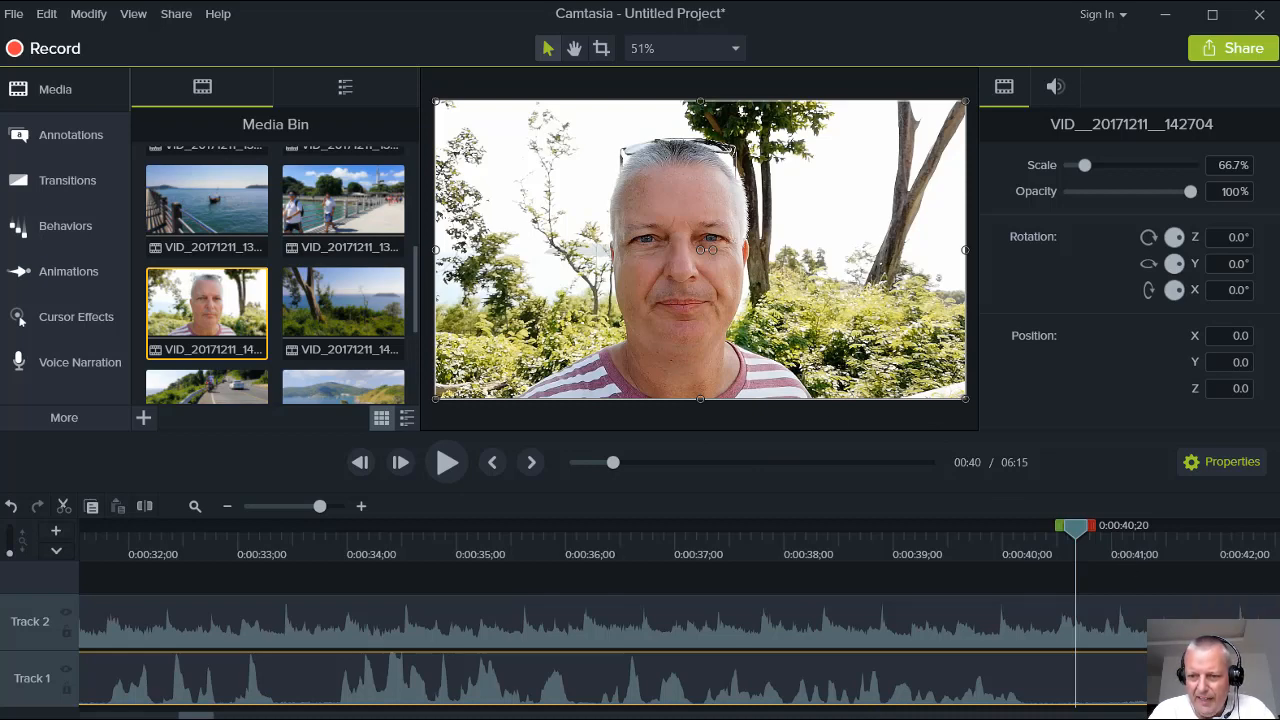
pyautogui.moveTo(1113, 680); pyautogui.dragTo(1054, 680)
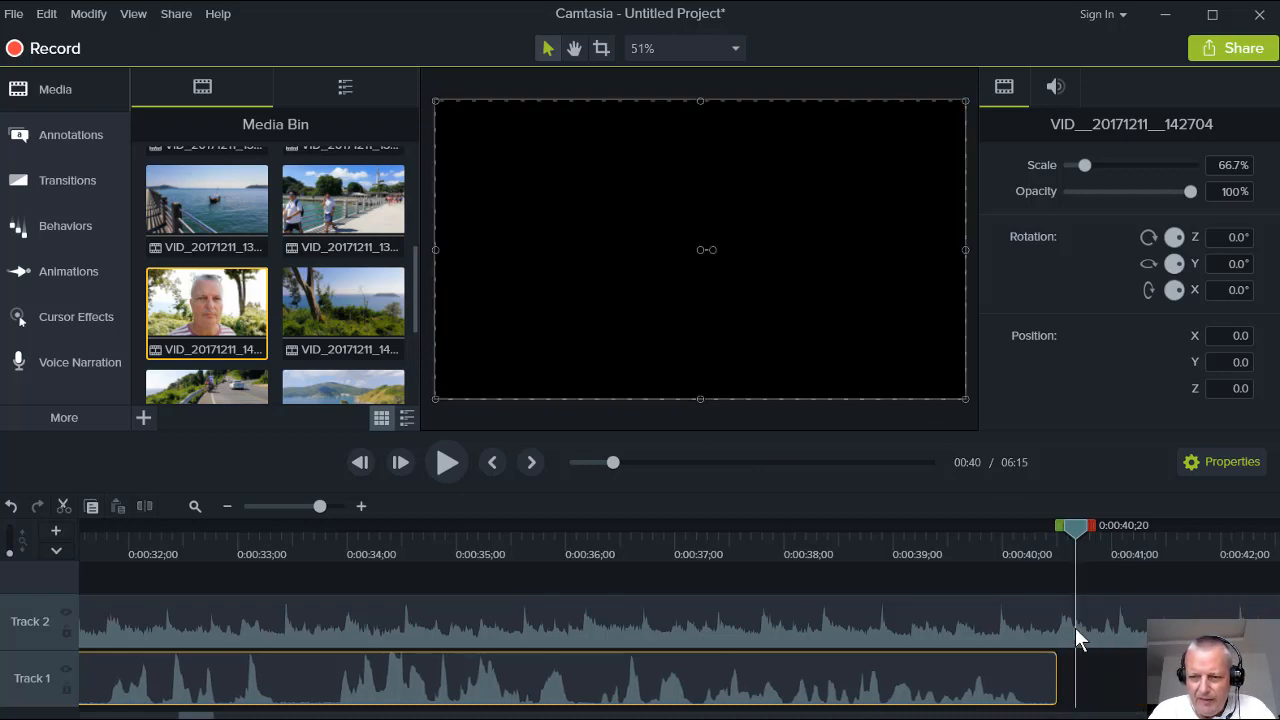
pyautogui.moveTo(1073, 530); pyautogui.dragTo(1019, 545)
pyautogui.moveTo(1055, 663); pyautogui.dragTo(1065, 663)
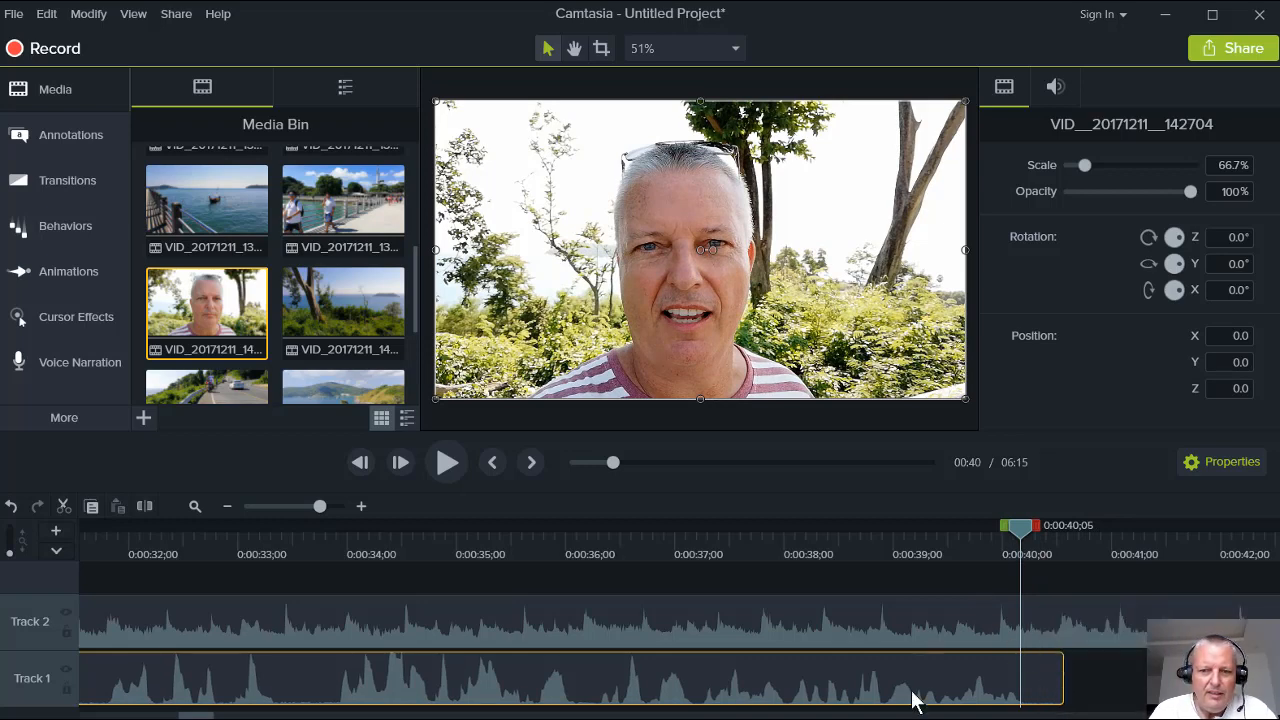
# Split VID_20171211_142704 at 0:00:27;19, delete the leading piece, and move the remainder flush against VID_20171211_134242
pyautogui.moveTo(197, 717); pyautogui.dragTo(178, 717)
pyautogui.click(350, 548)
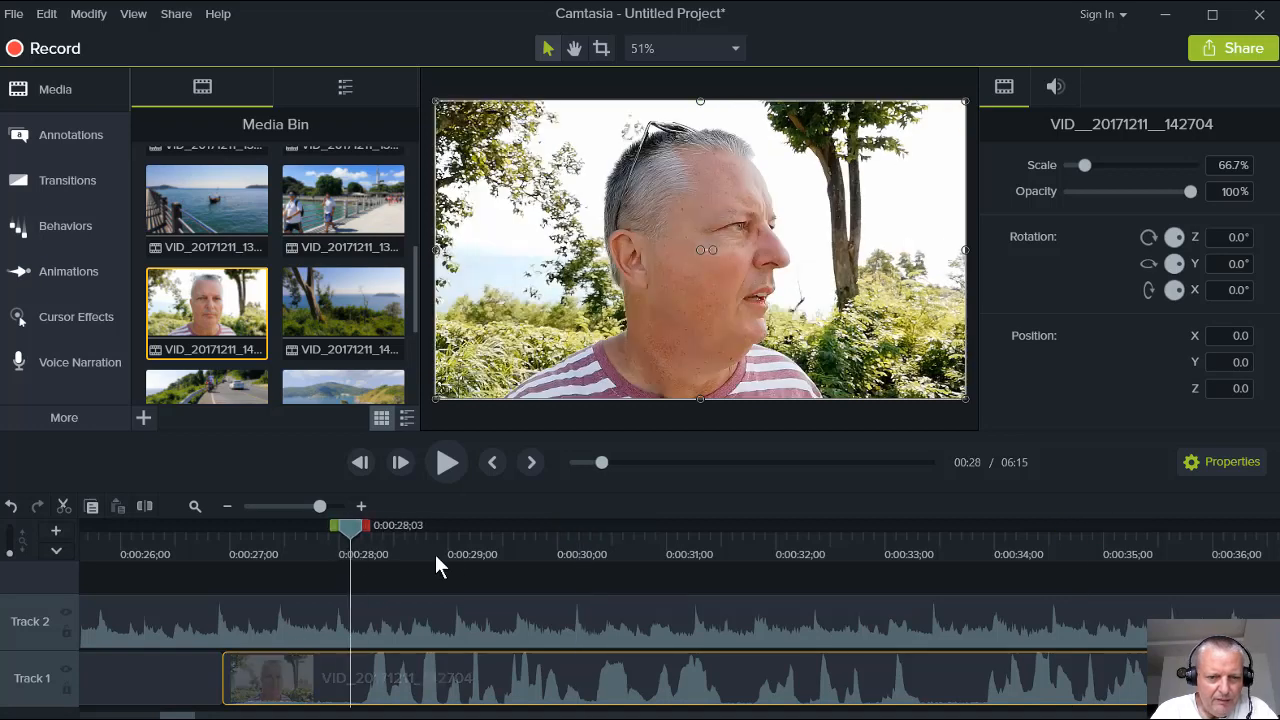
pyautogui.moveTo(360, 533); pyautogui.dragTo(298, 537)
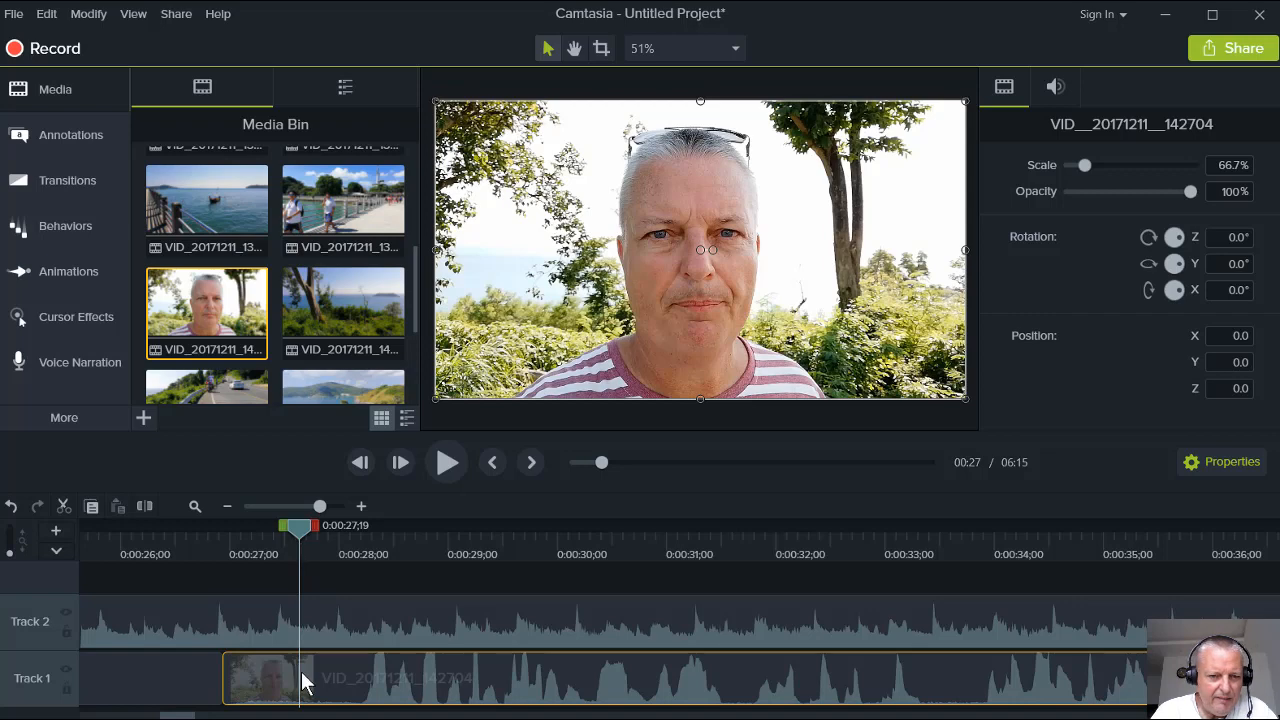
pyautogui.click(145, 506)
pyautogui.click(278, 700)
pyautogui.press('Delete')
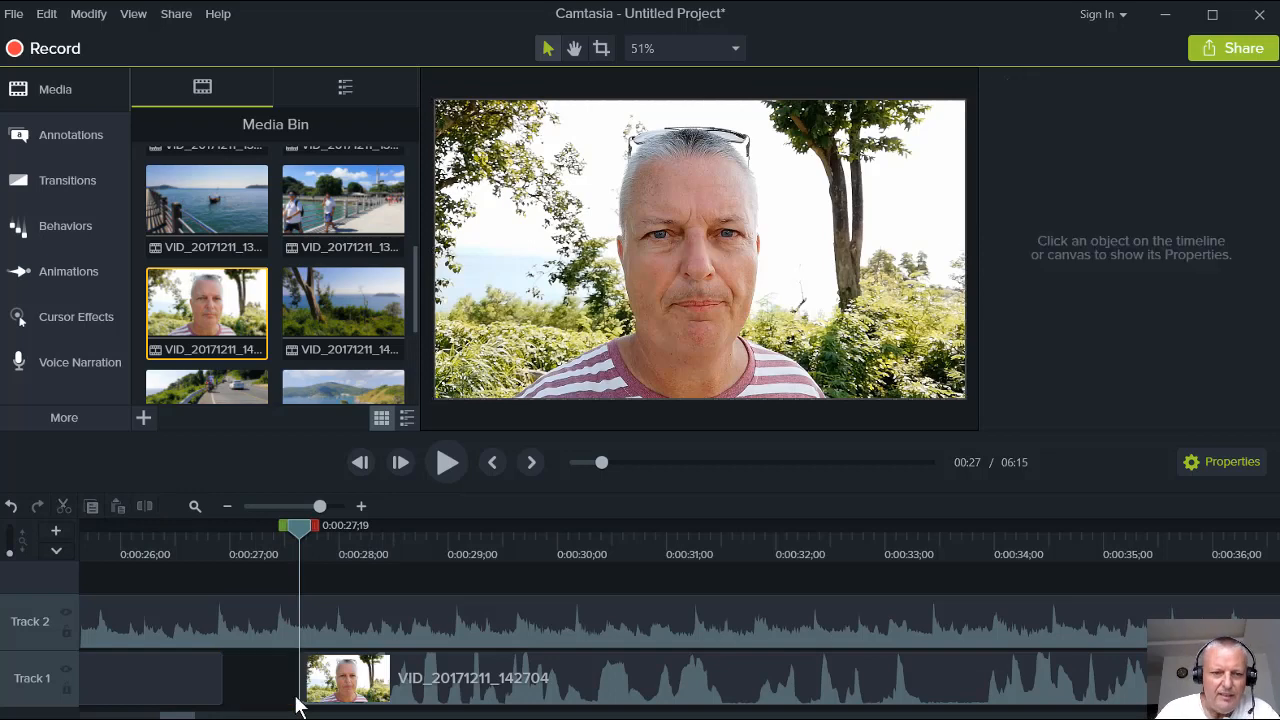
pyautogui.moveTo(403, 697); pyautogui.dragTo(293, 685)
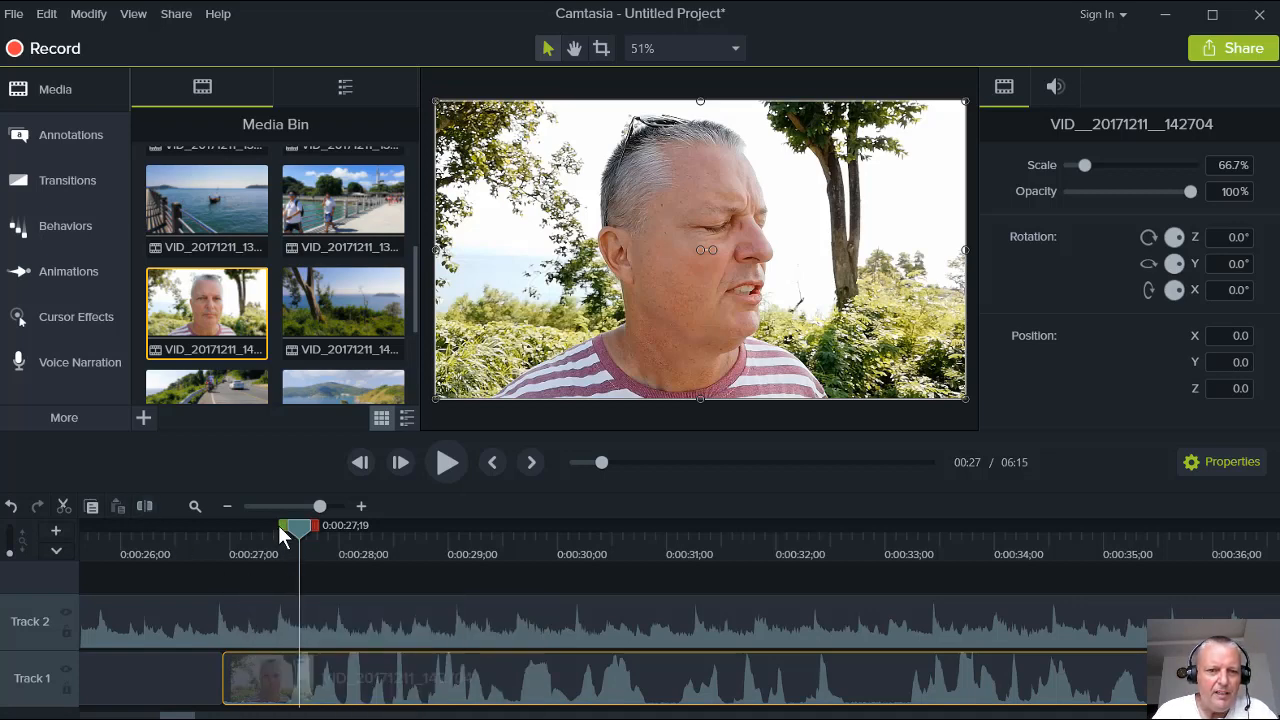
# Add two audio points to the music on Track 2, at 0:00:25;29 and about 0:00:26;27, just before VID_20171211_142704 starts
pyautogui.moveTo(279, 526)
pyautogui.mouseDown()
pyautogui.moveTo(233, 527)
pyautogui.moveTo(286, 541)
pyautogui.mouseUp()
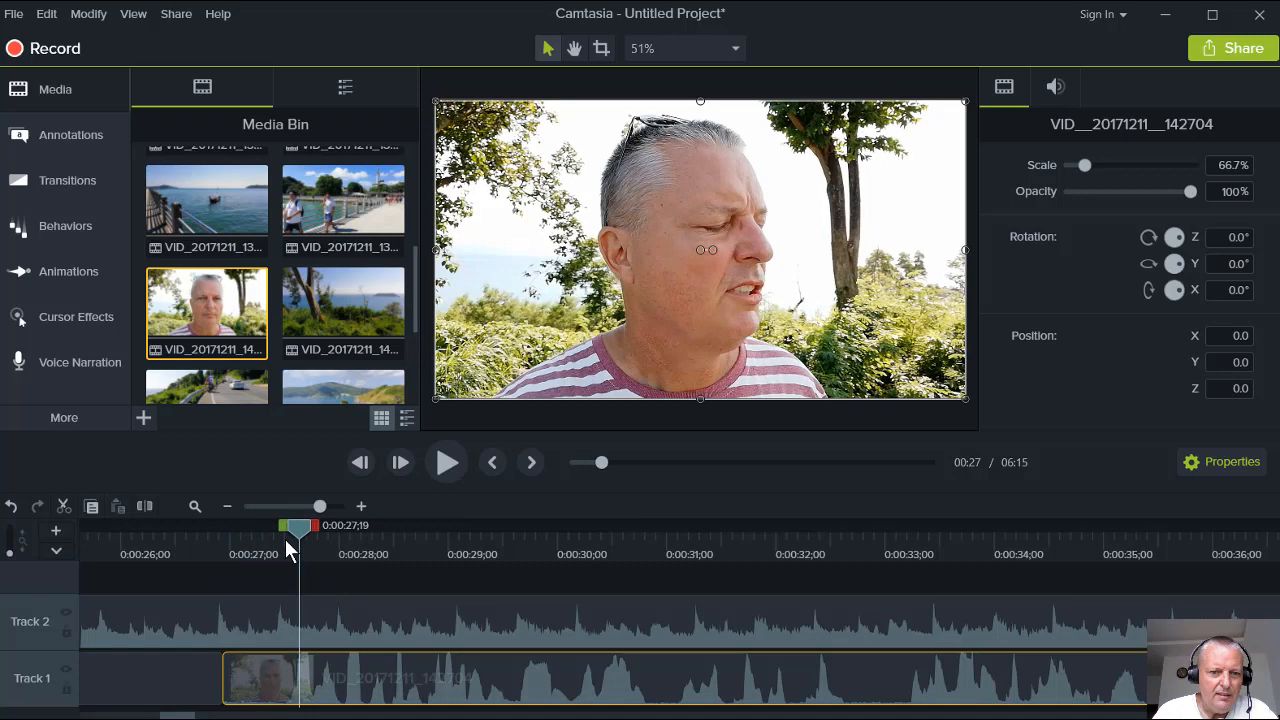
pyautogui.click(351, 547)
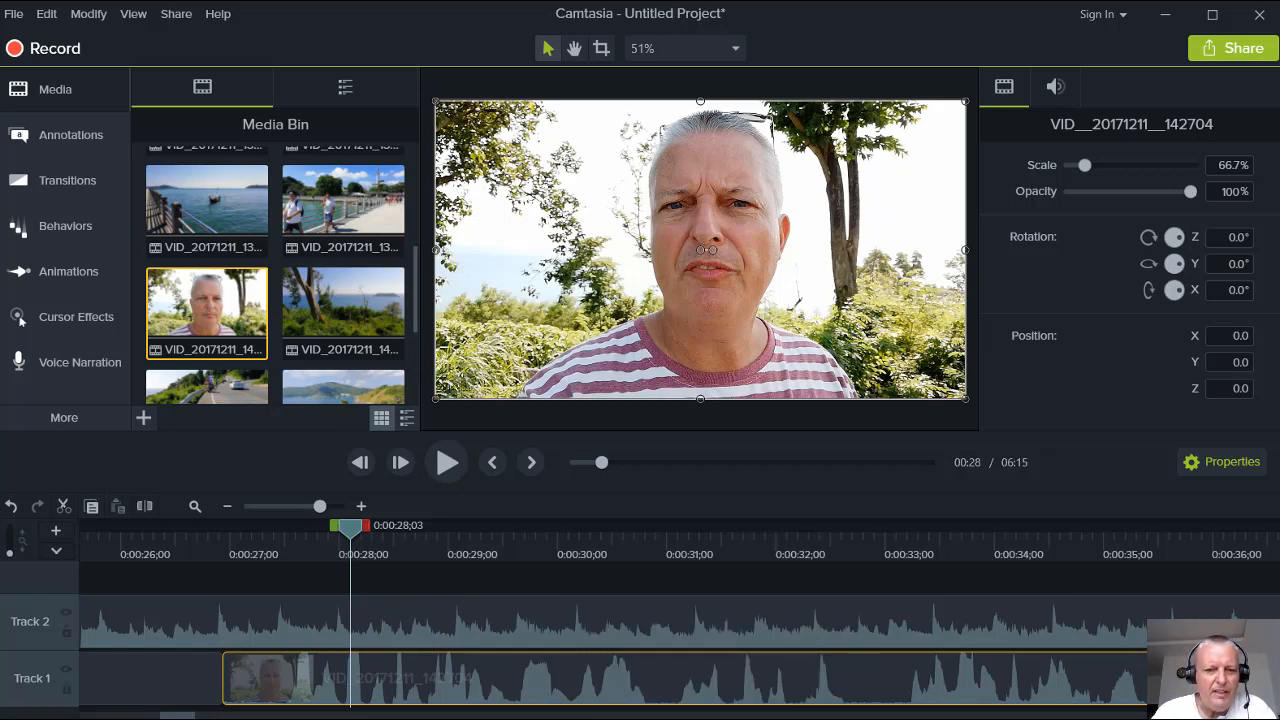
pyautogui.moveTo(178, 716); pyautogui.dragTo(170, 717)
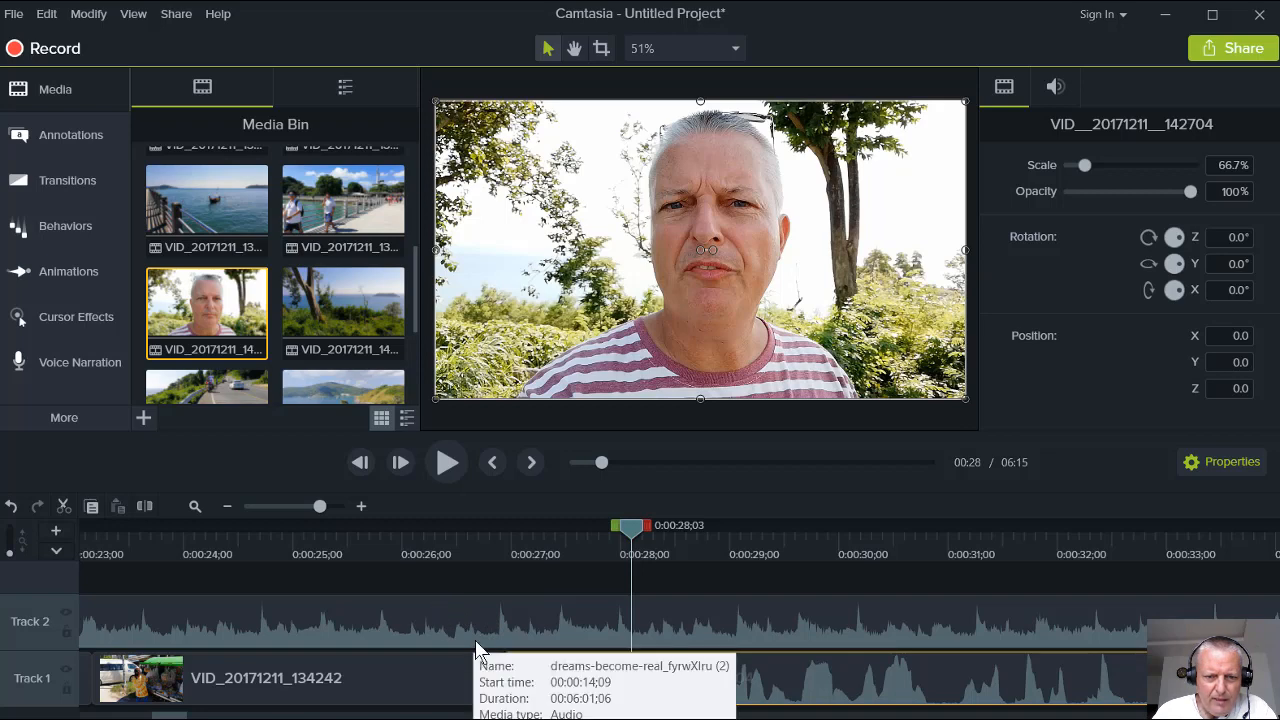
pyautogui.click(616, 534)
pyautogui.click(506, 550)
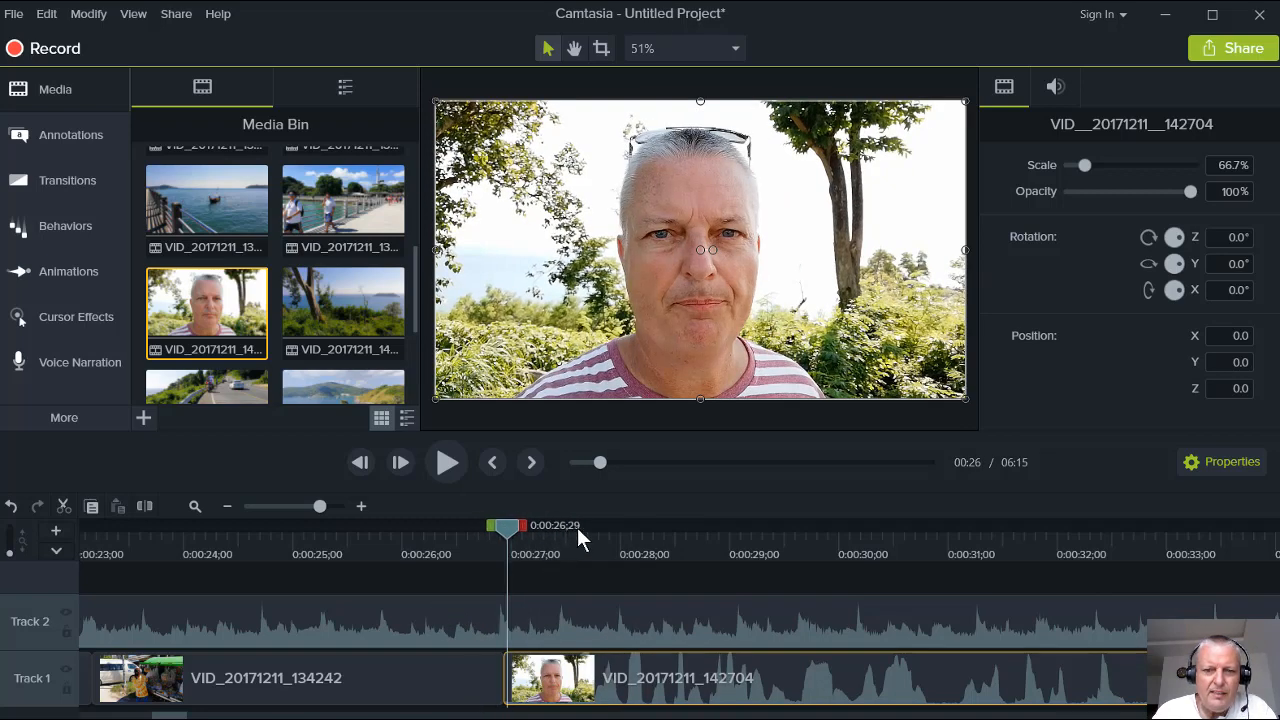
pyautogui.moveTo(436, 534); pyautogui.dragTo(394, 538)
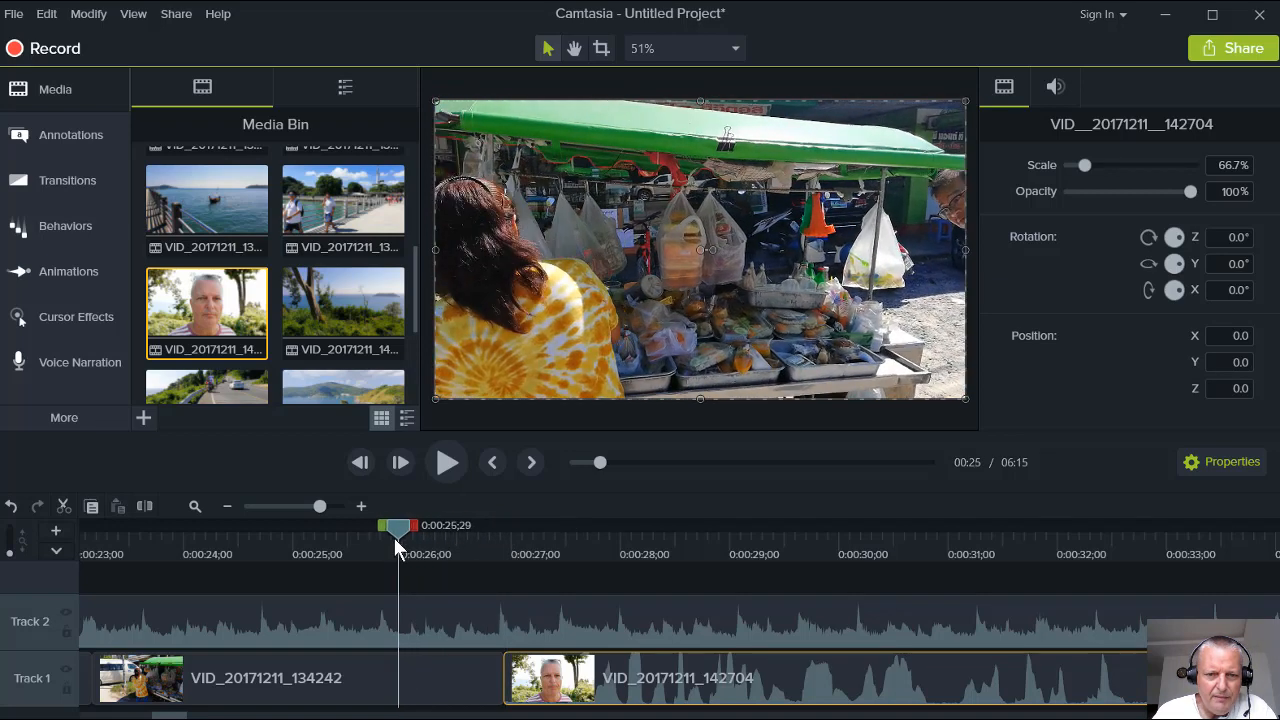
pyautogui.click(383, 616)
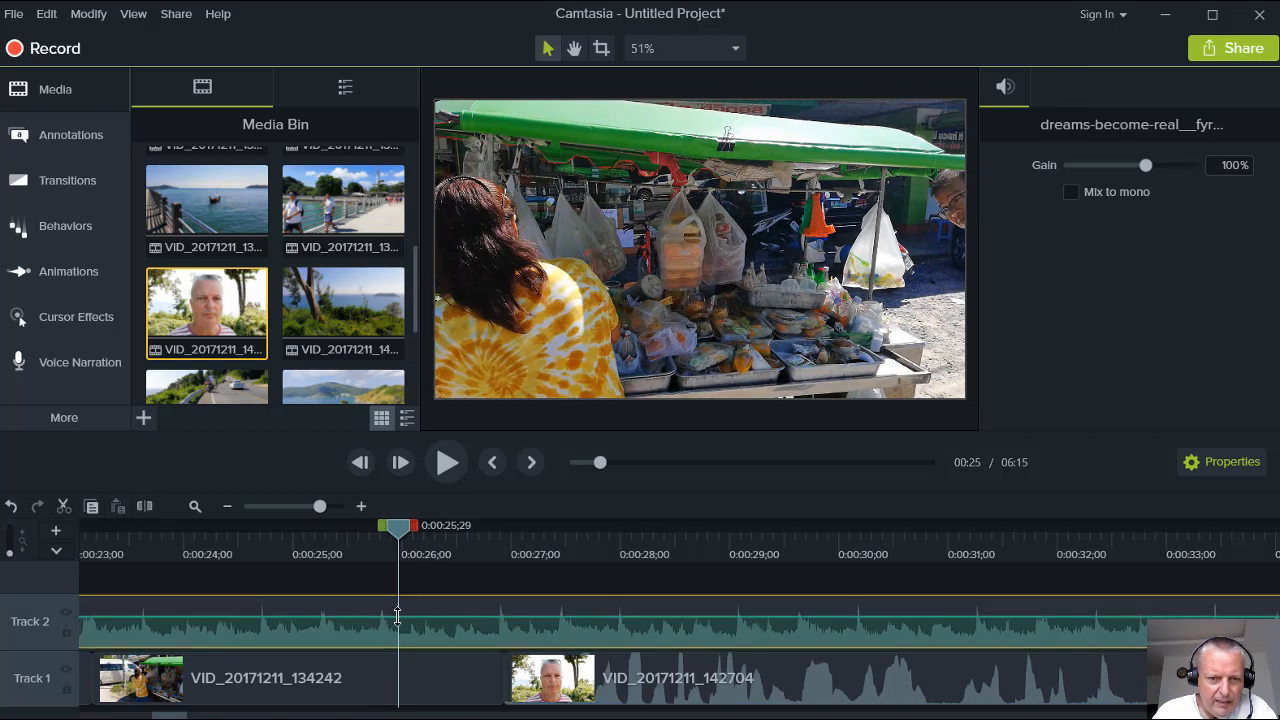
pyautogui.doubleClick(397, 616)
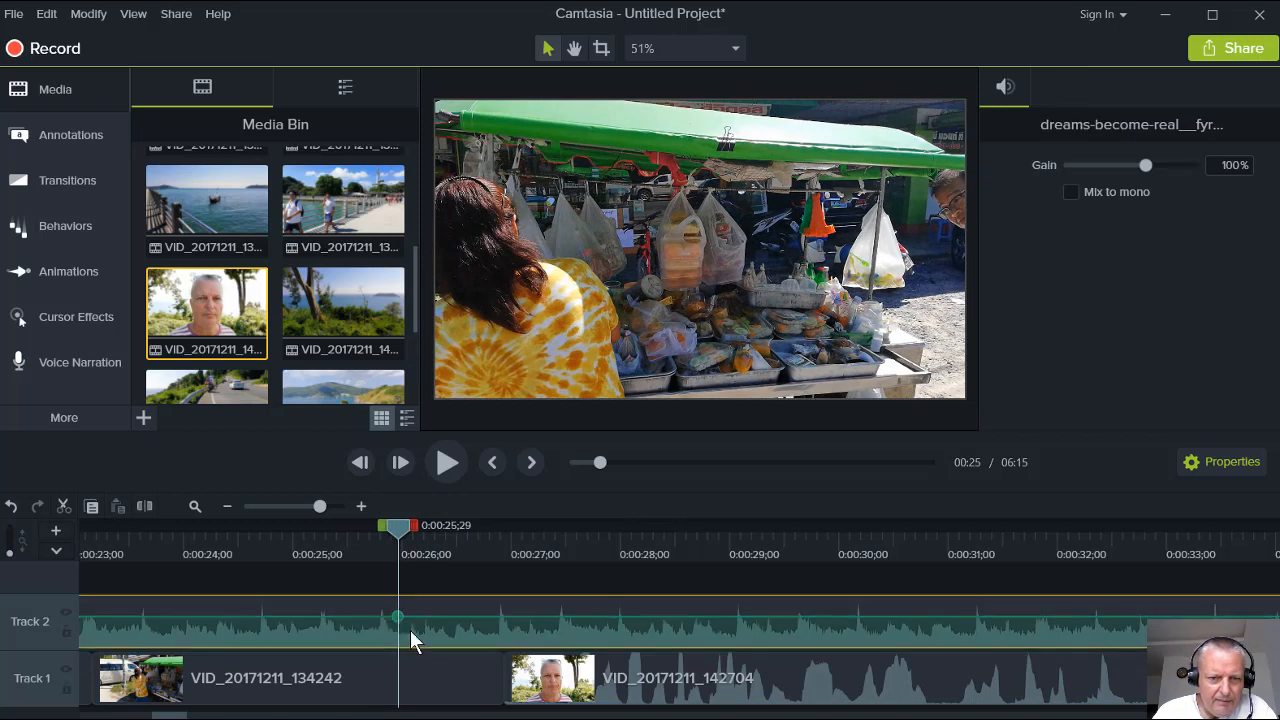
pyautogui.doubleClick(497, 616)
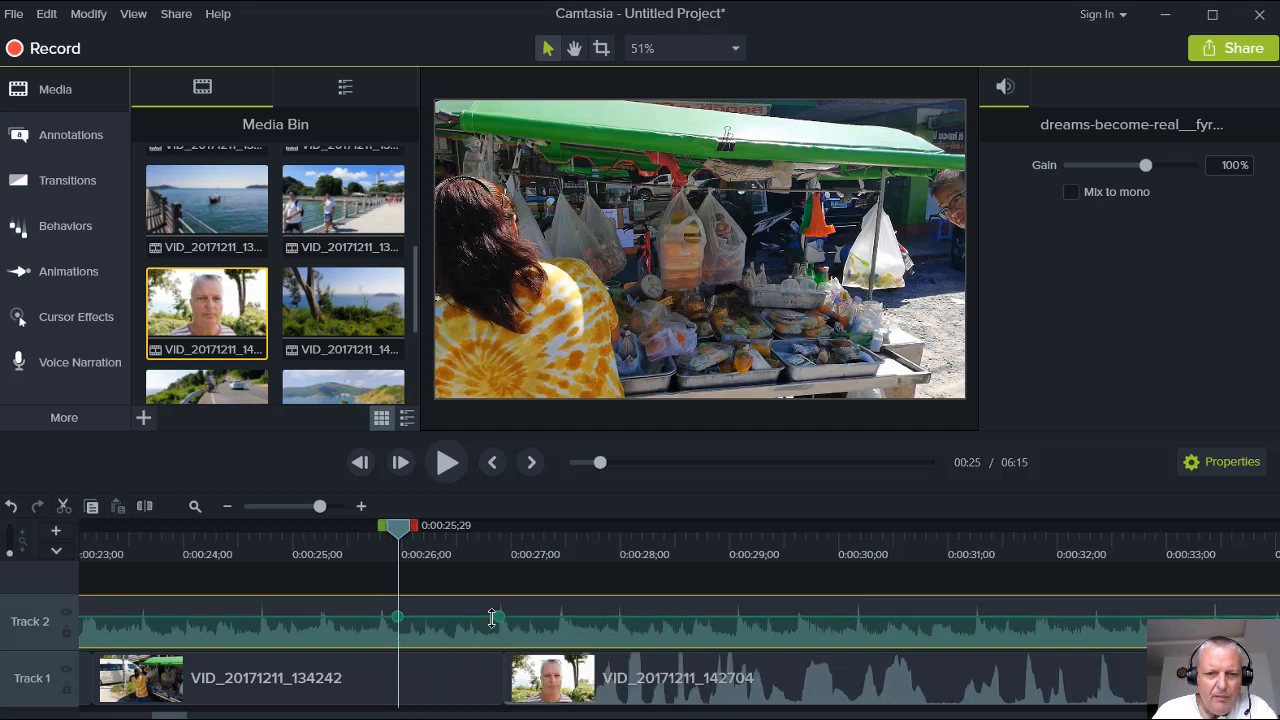
# Lower the music's second audio point to a faint level beneath the speech and play the transition from about 0:00:24;17
pyautogui.moveTo(499, 617); pyautogui.dragTo(501, 634)
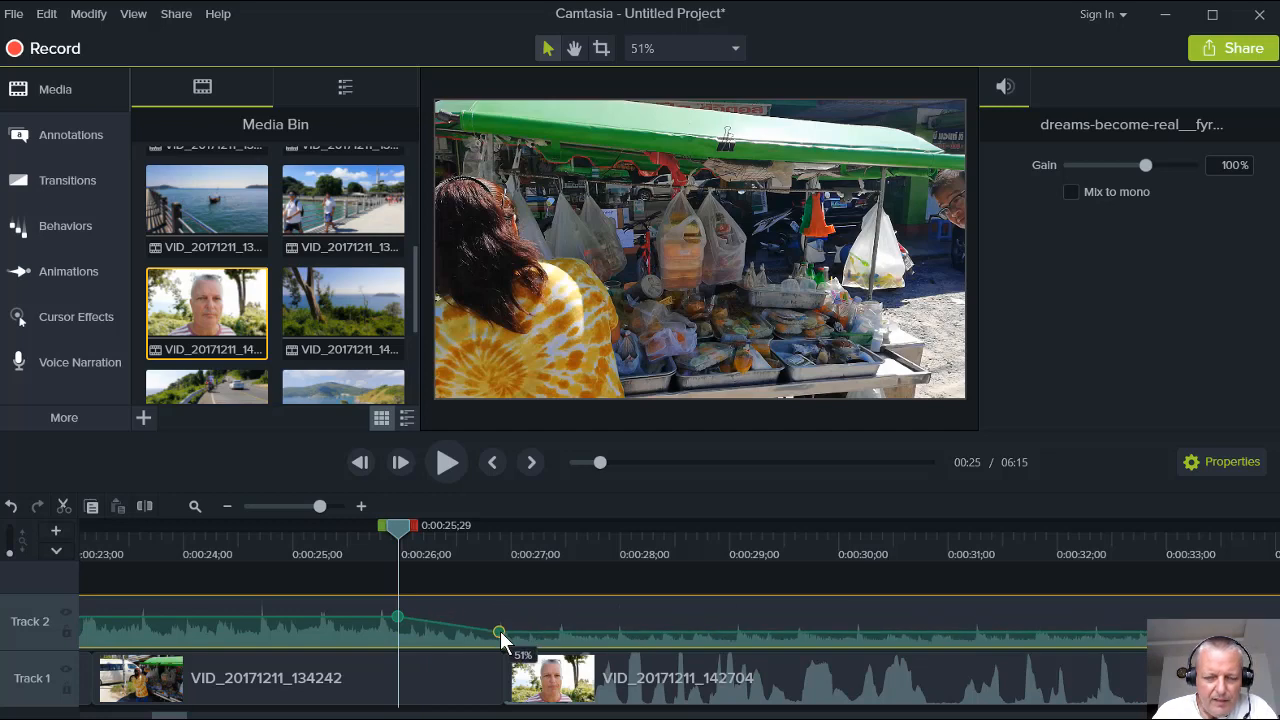
pyautogui.moveTo(501, 634); pyautogui.dragTo(500, 645)
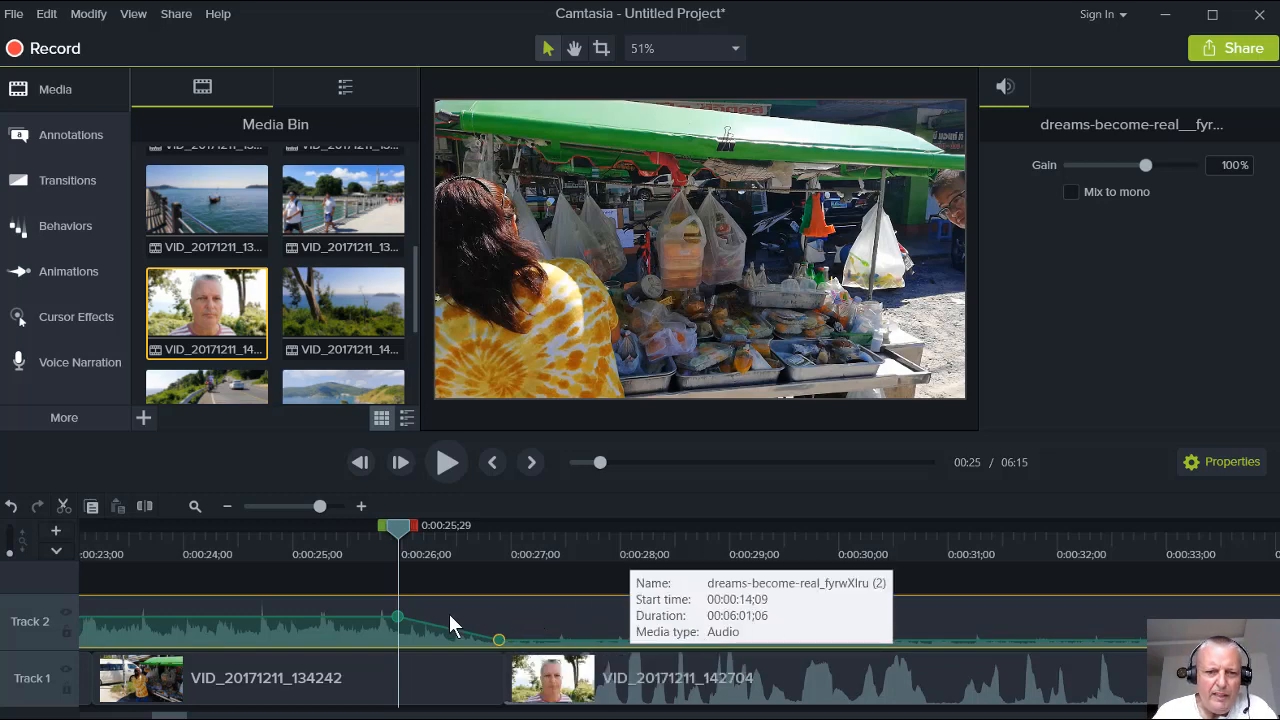
pyautogui.click(245, 550)
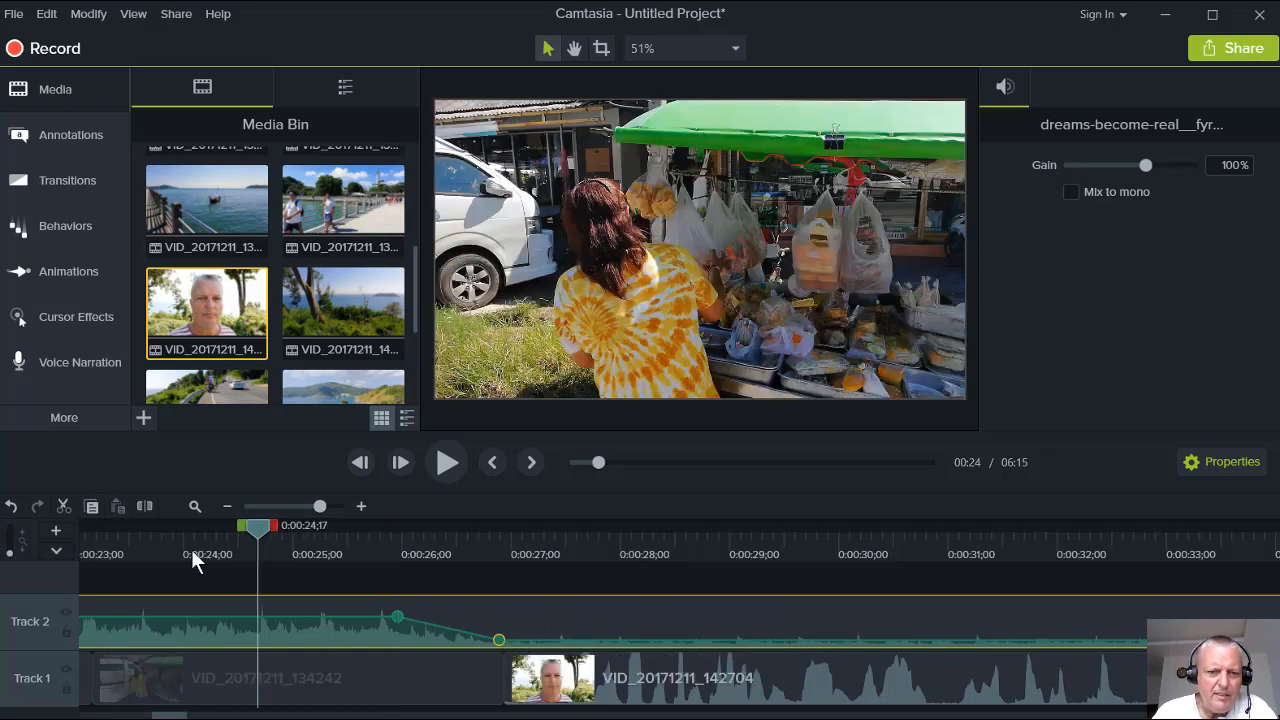
pyautogui.click(443, 463)
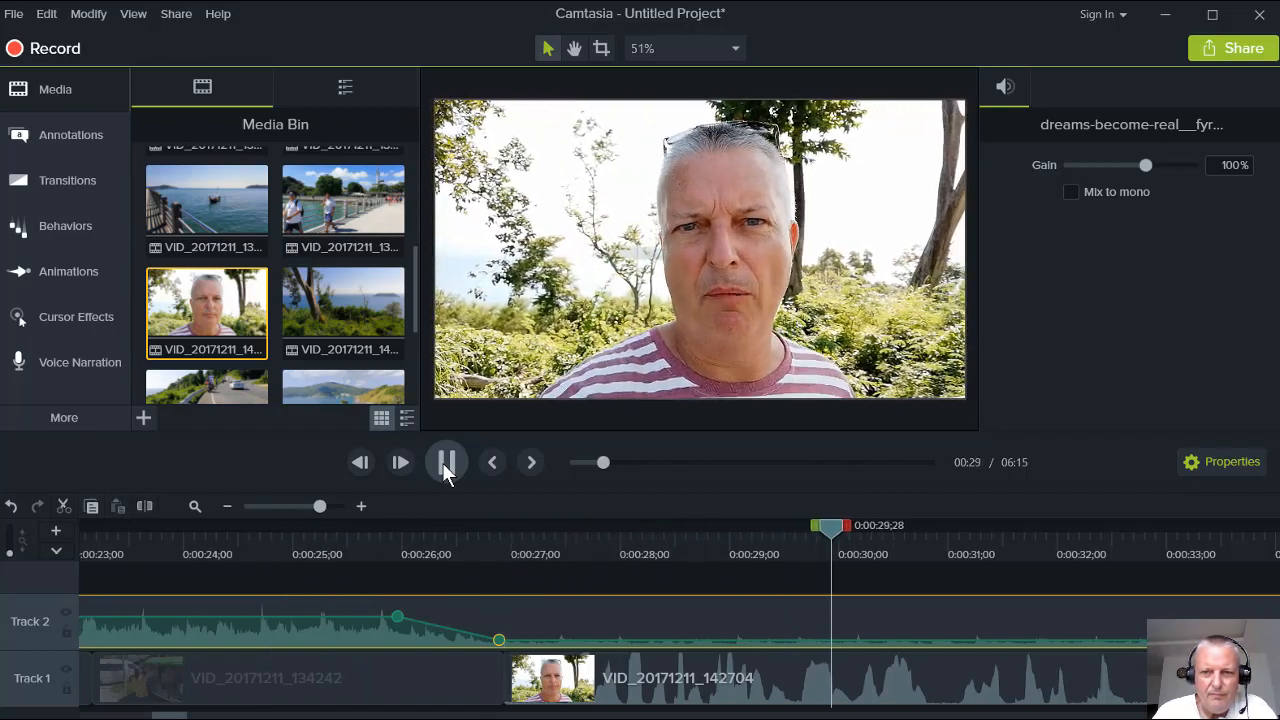
# Lower the music's second audio point slightly further beneath the speech and play the transition from 0:00:25;01 to the end of VID_20171211_142704
pyautogui.press('space')
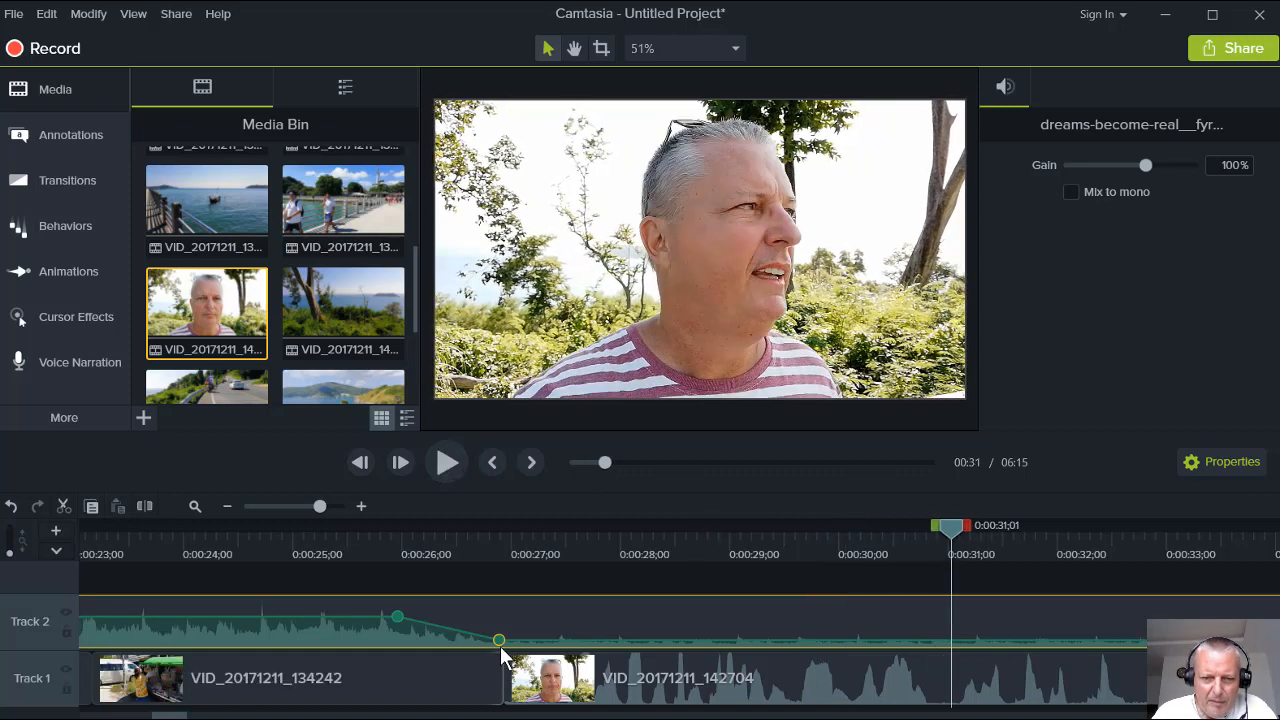
pyautogui.moveTo(499, 641)
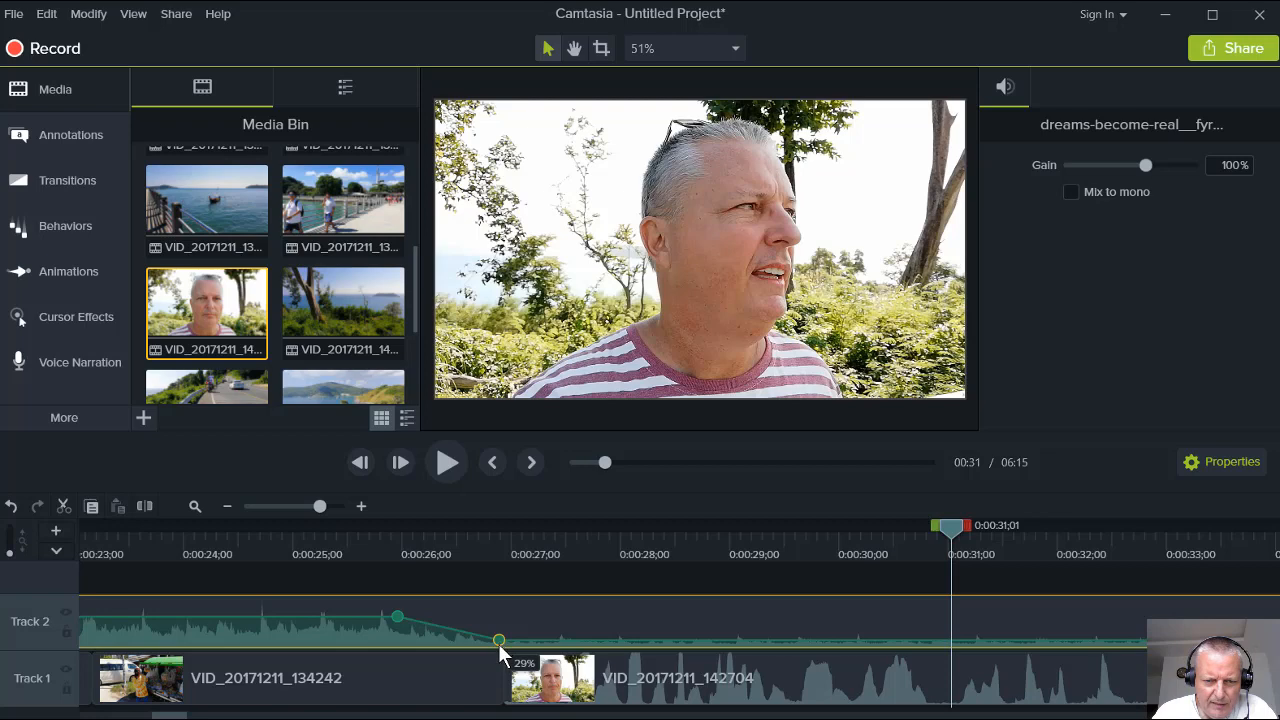
pyautogui.moveTo(500, 648); pyautogui.dragTo(500, 645)
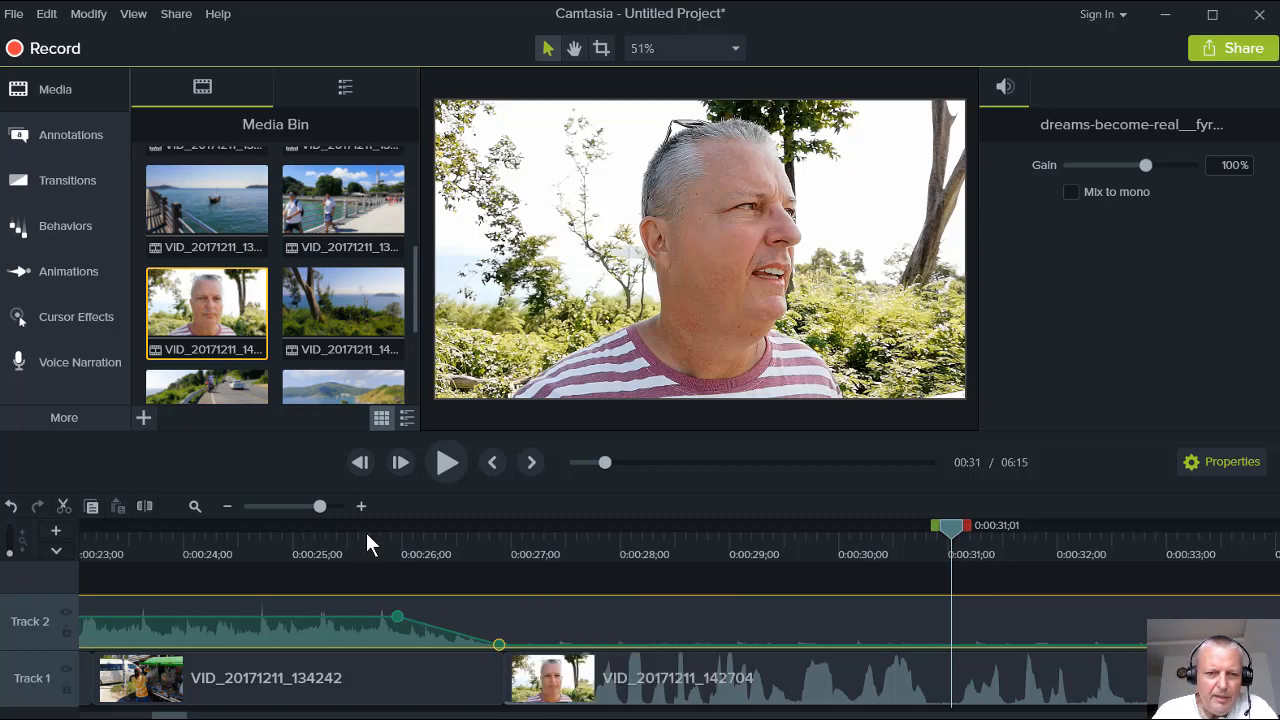
pyautogui.click(295, 539)
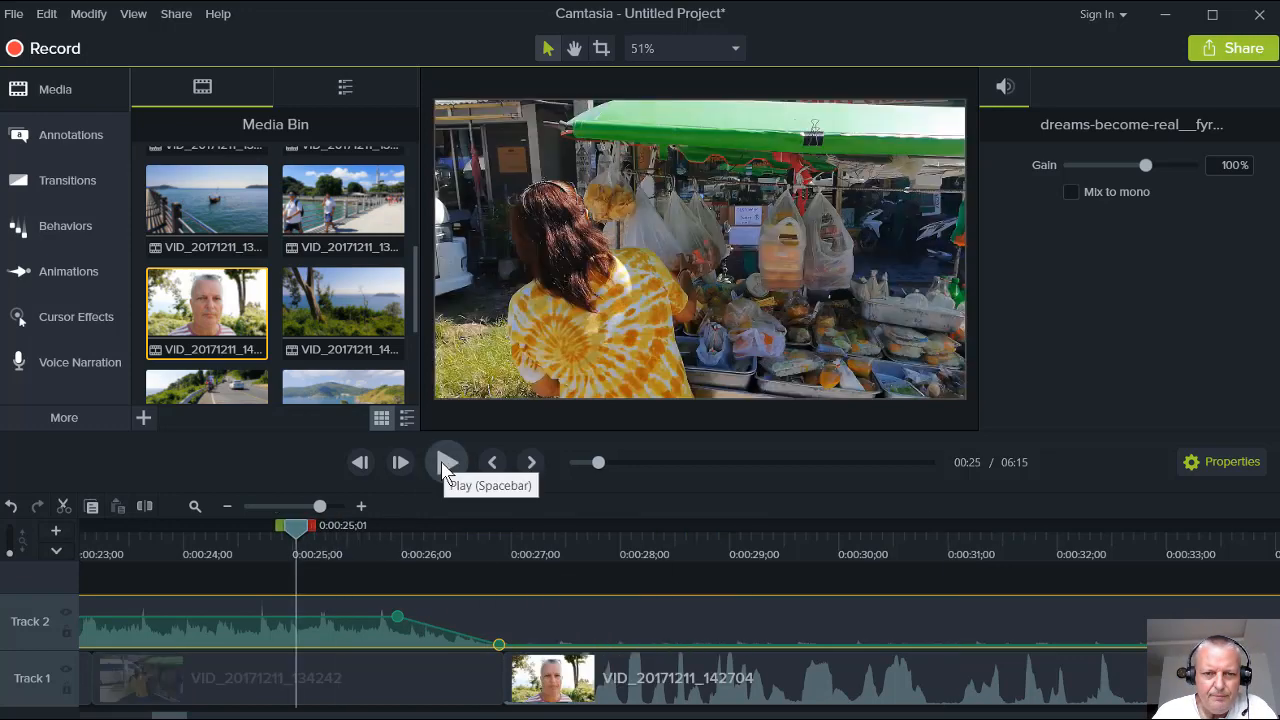
pyautogui.click(446, 462)
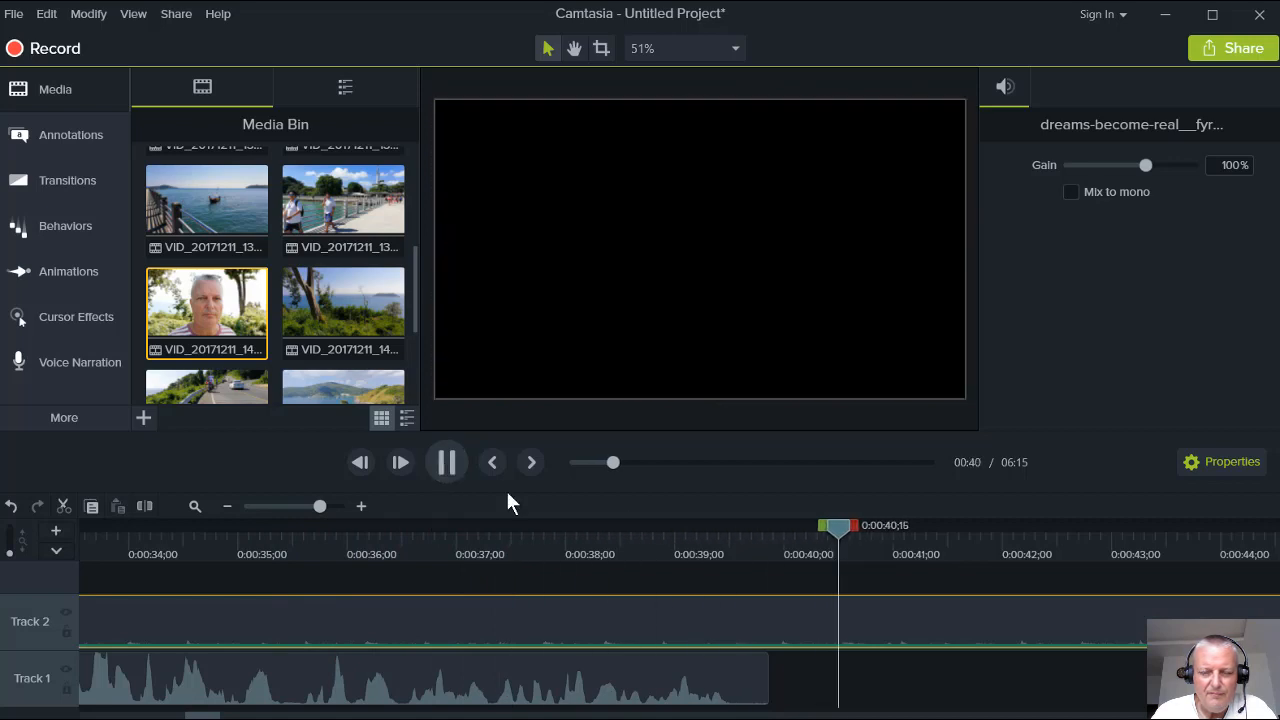
pyautogui.press('space')
# Replay the end of VID_20171211_142704 to find the cut point and trim the clip's end to 0:00:37;10
pyautogui.moveTo(837, 528); pyautogui.dragTo(288, 608)
pyautogui.click(448, 460)
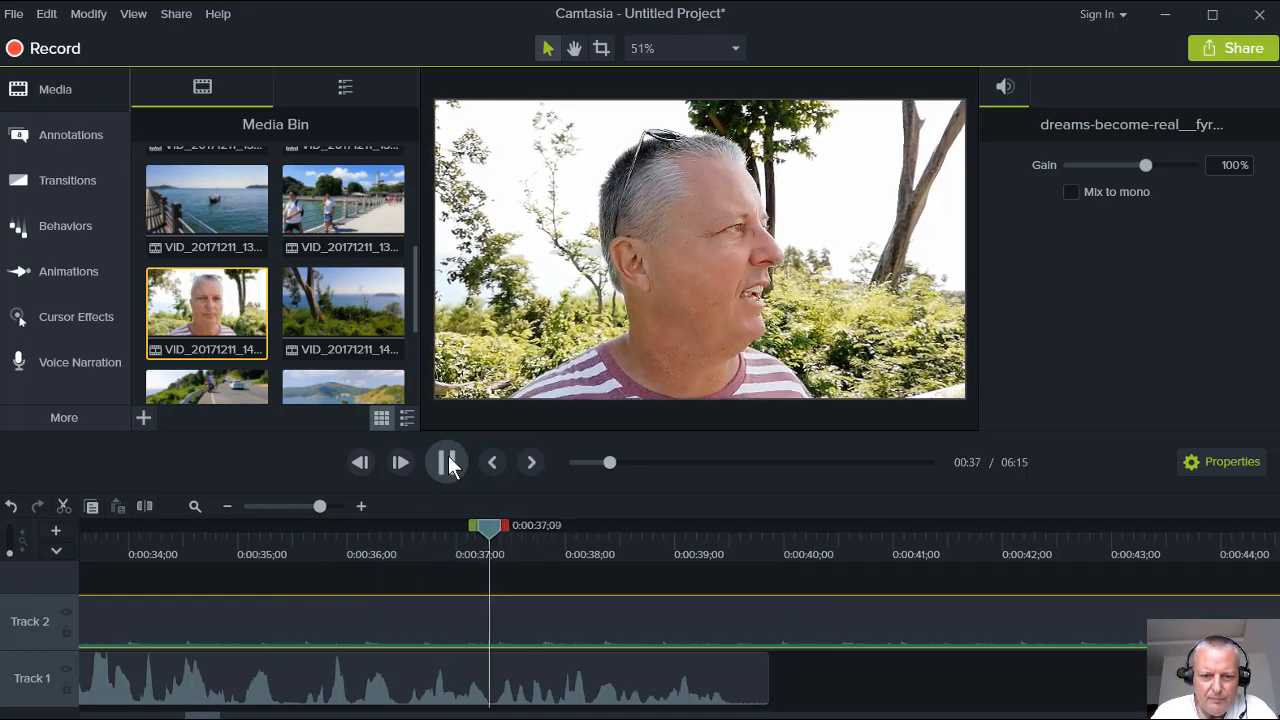
pyautogui.click(448, 458)
pyautogui.moveTo(584, 526); pyautogui.dragTo(498, 548)
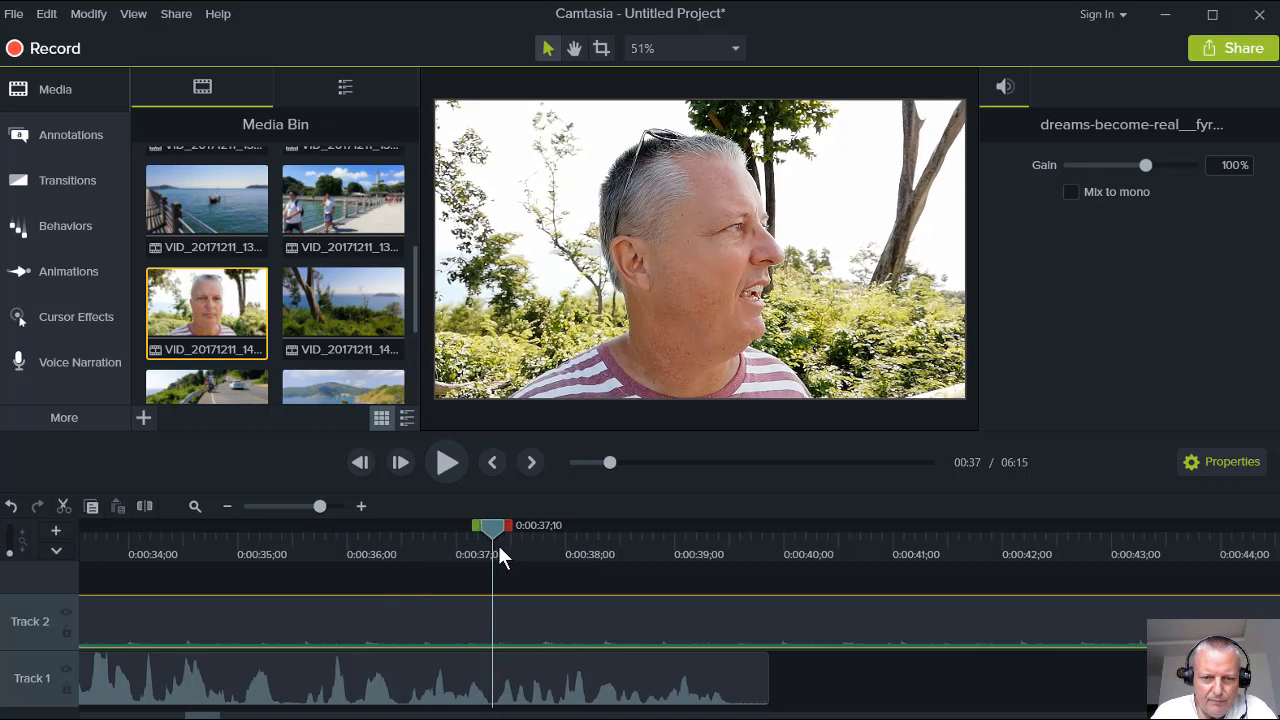
pyautogui.click(447, 463)
pyautogui.click(575, 526)
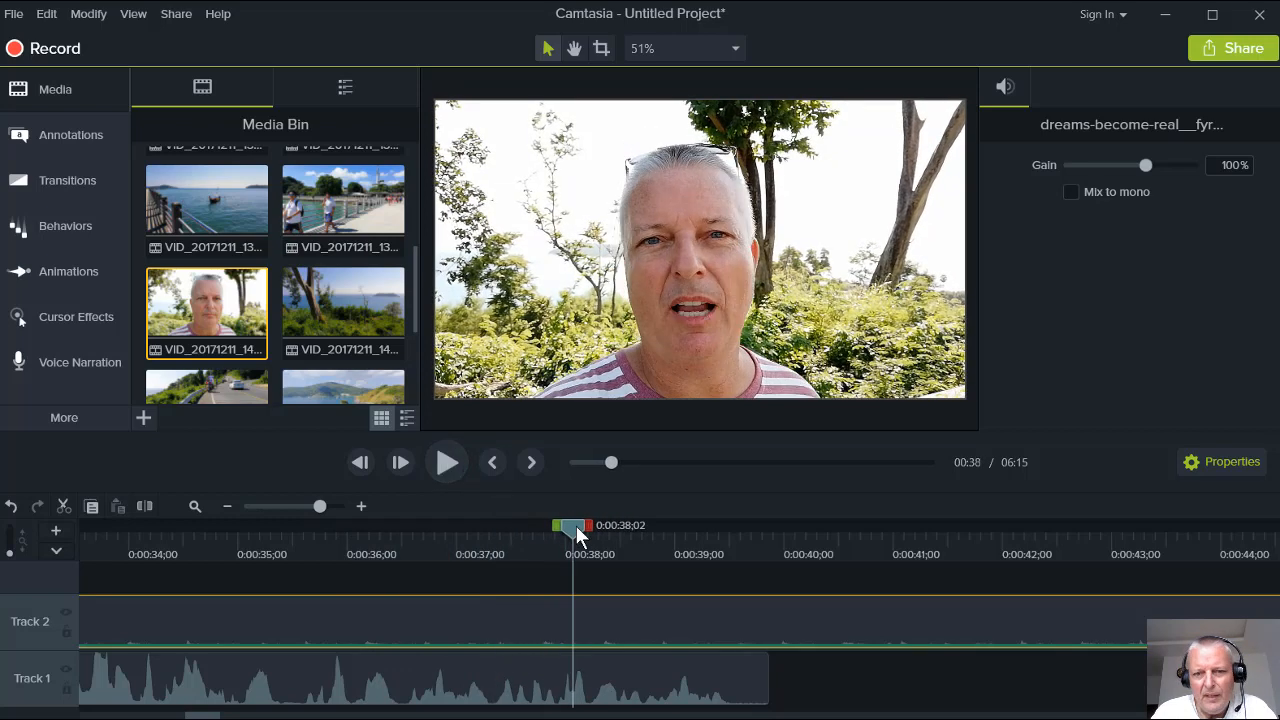
pyautogui.moveTo(571, 525); pyautogui.dragTo(493, 538)
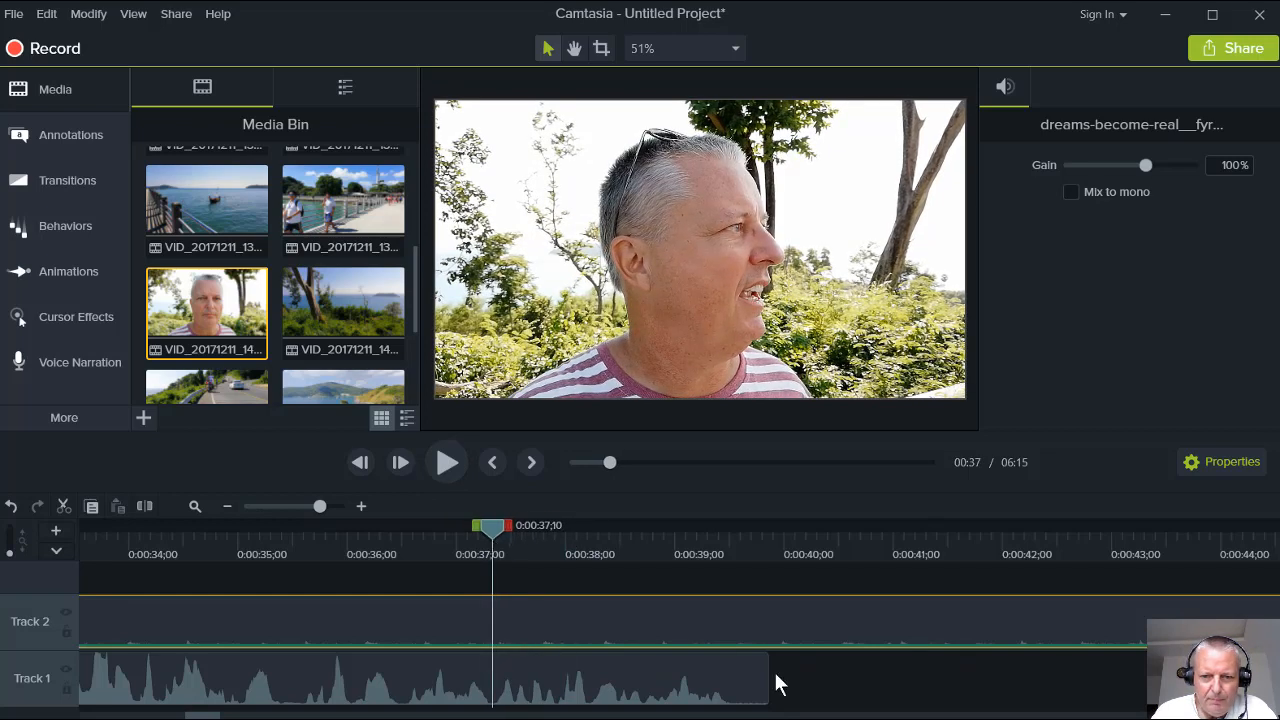
pyautogui.moveTo(768, 688); pyautogui.dragTo(492, 682)
# Add VID_20171211_142828 to Track 1 directly after VID_20171211_142704 and play across the join from 0:00:35;28
pyautogui.moveTo(325, 311); pyautogui.dragTo(531, 697)
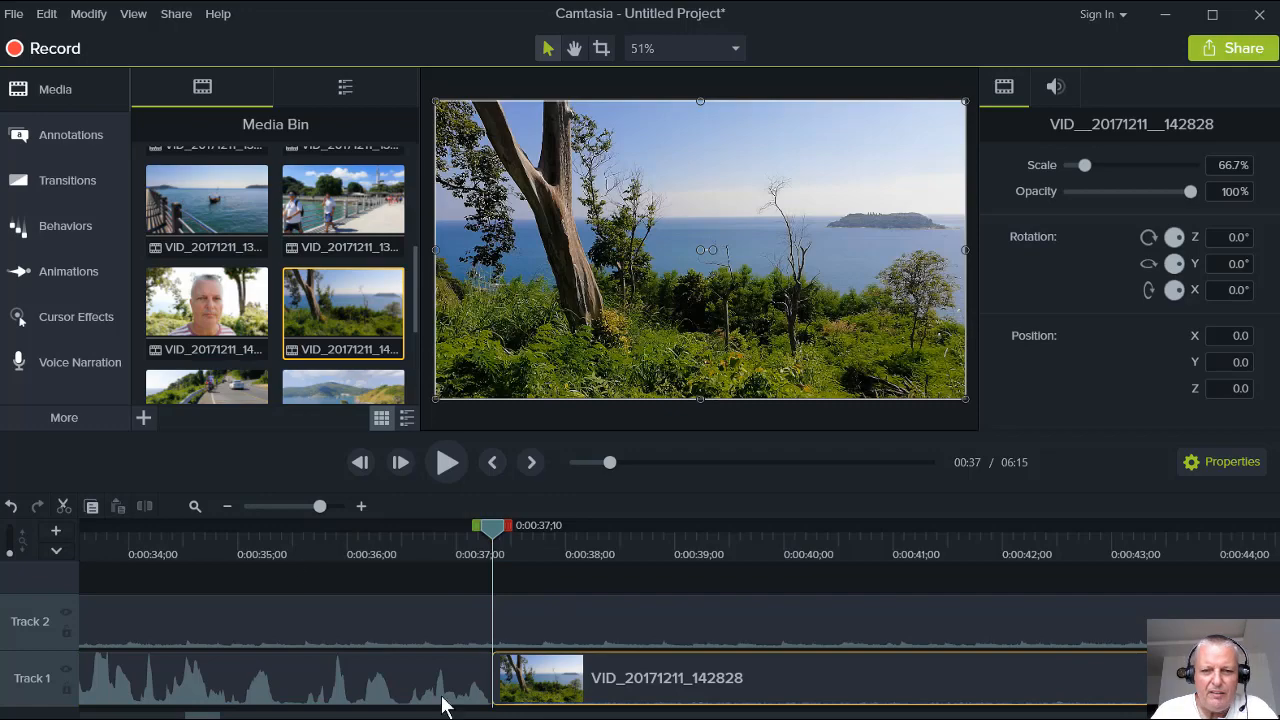
pyautogui.click(341, 545)
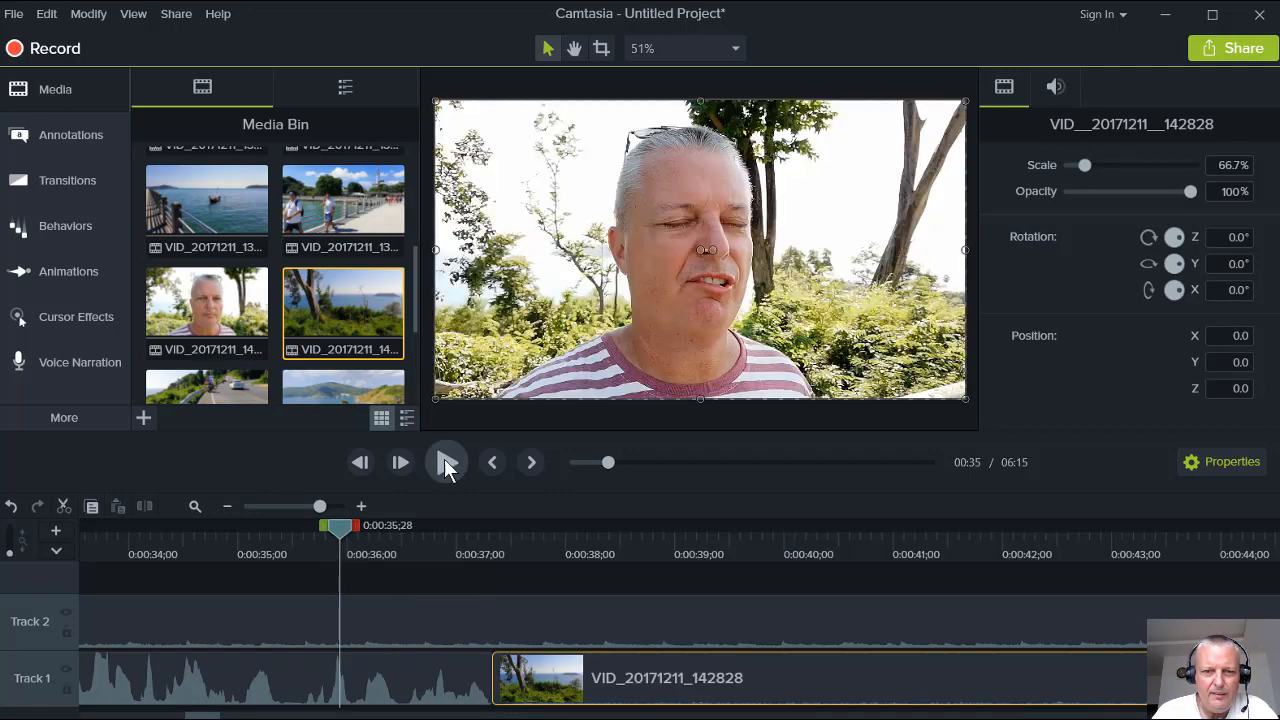
pyautogui.click(446, 460)
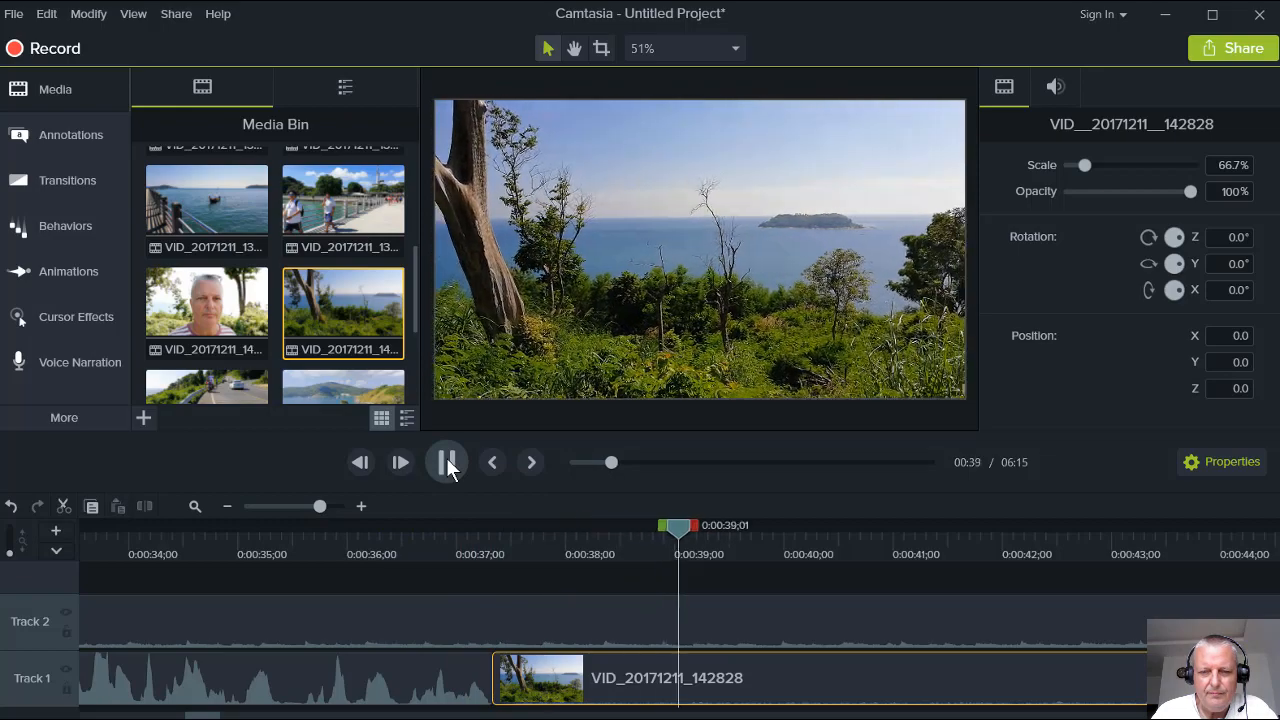
pyautogui.click(647, 345)
pyautogui.scroll(-4, 216, 330)
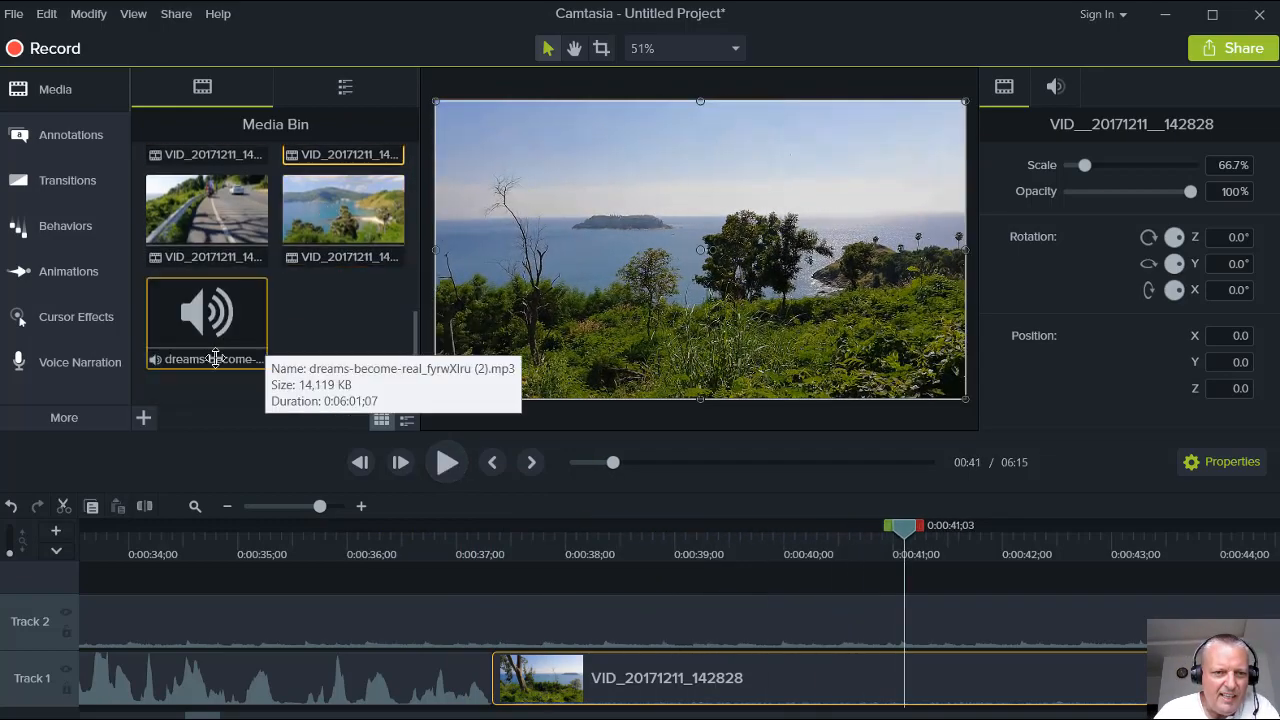
pyautogui.scroll(2, 250, 320)
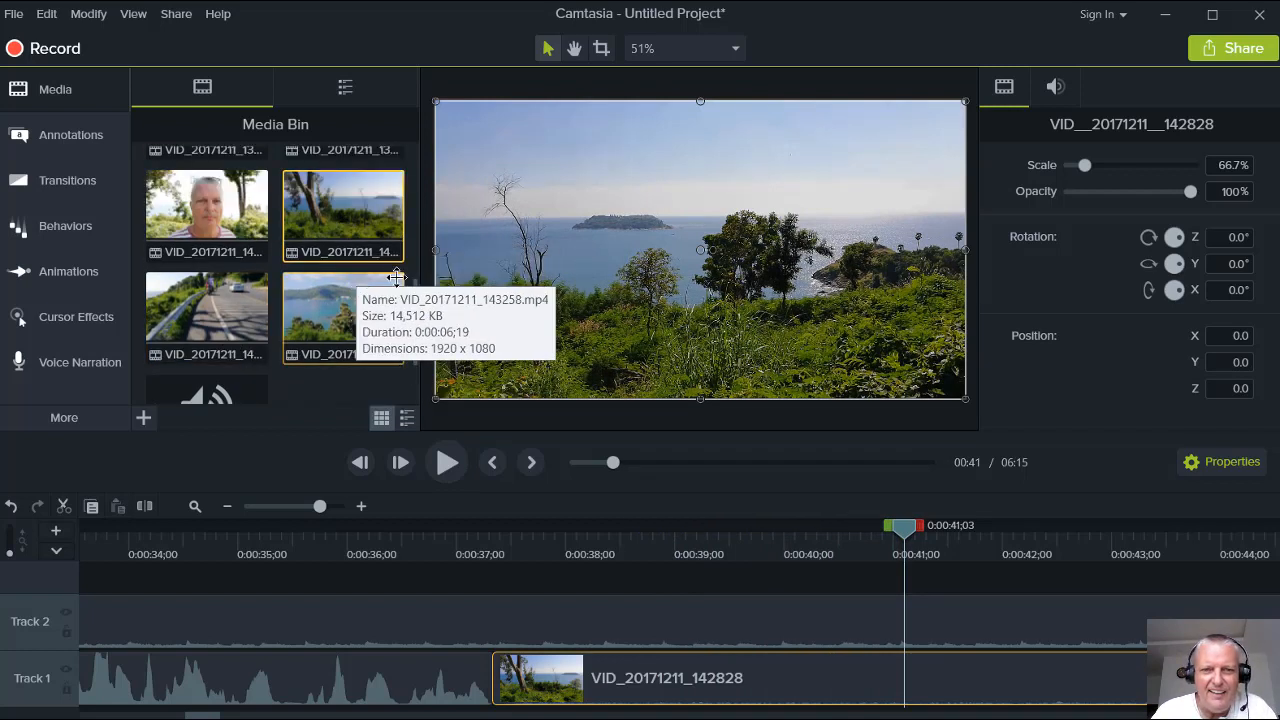
pyautogui.scroll(1, 397, 277)
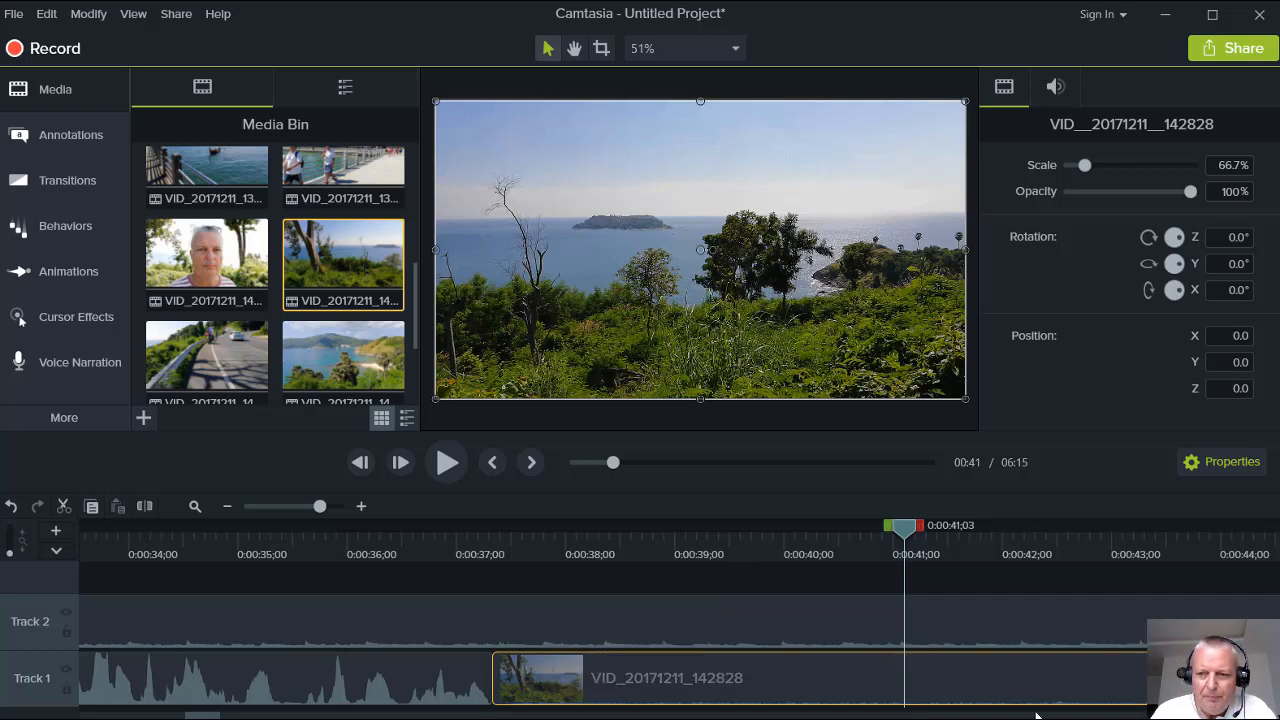
# Add two audio points to the music on Track 2, at 0:00:37;10 where VID_20171211_142828 starts and at 0:00:38;09
pyautogui.moveTo(197, 716); pyautogui.dragTo(168, 716)
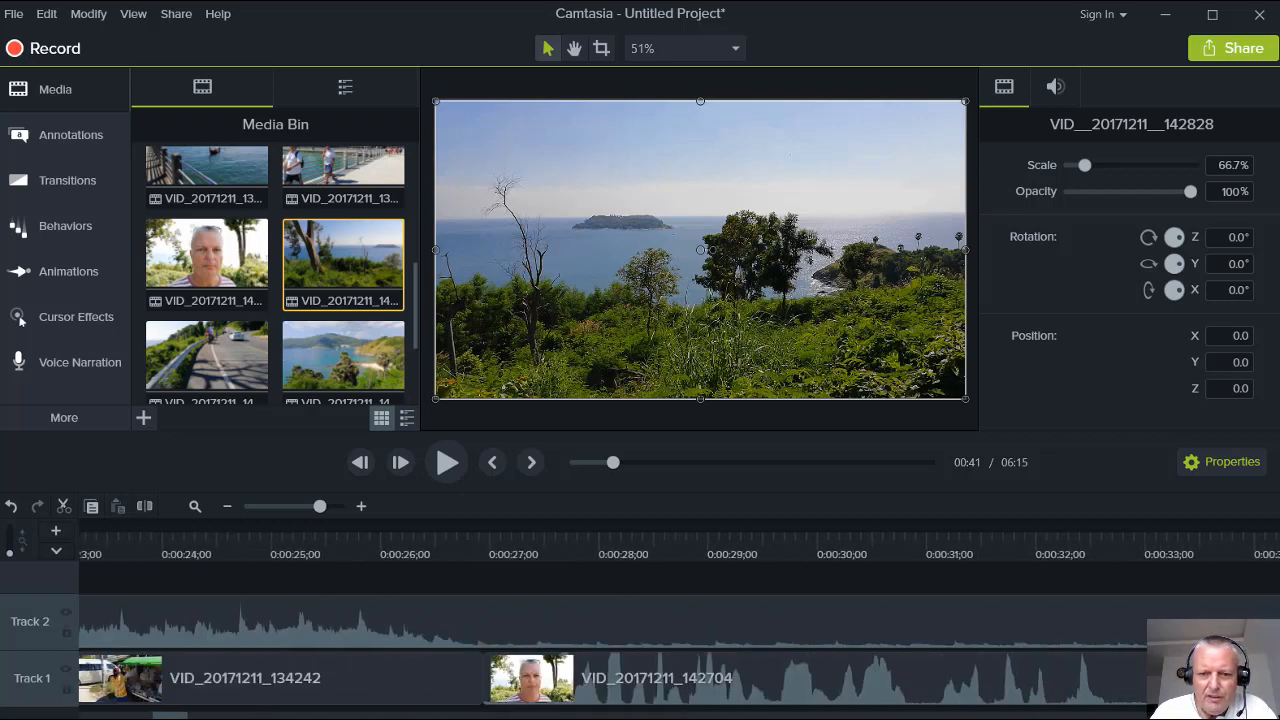
pyautogui.click(214, 632)
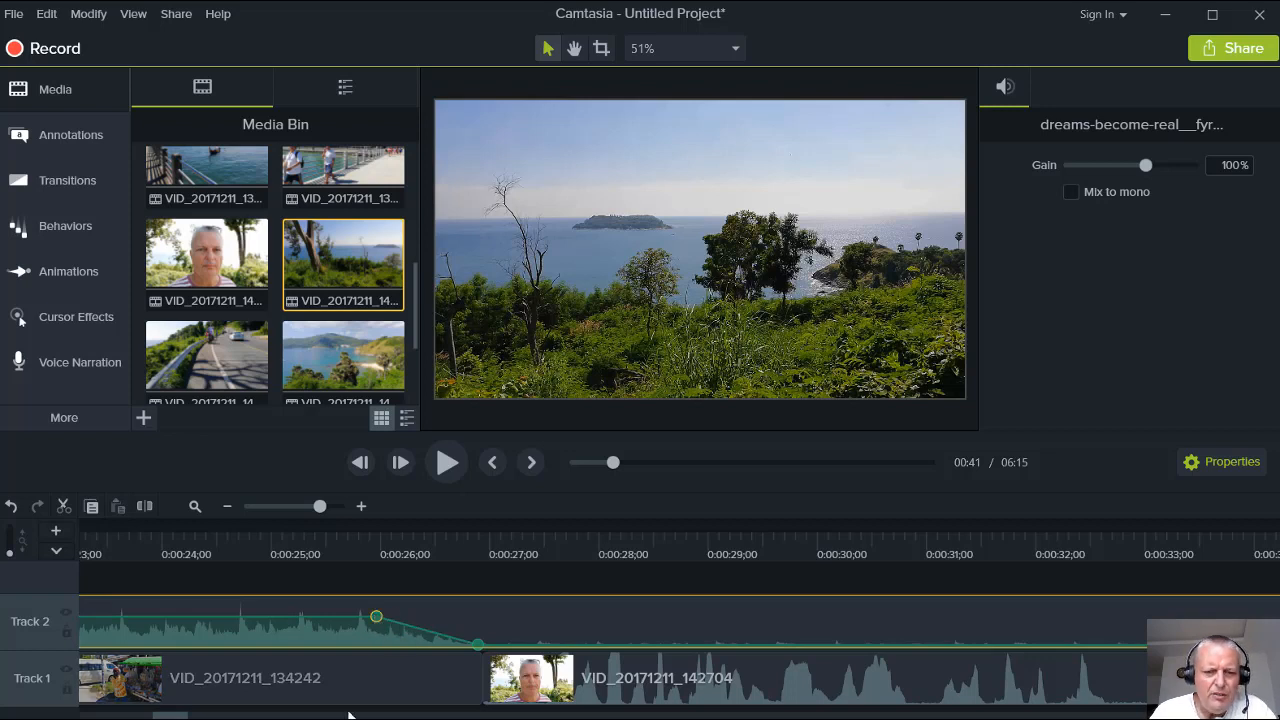
pyautogui.moveTo(170, 715); pyautogui.dragTo(208, 715)
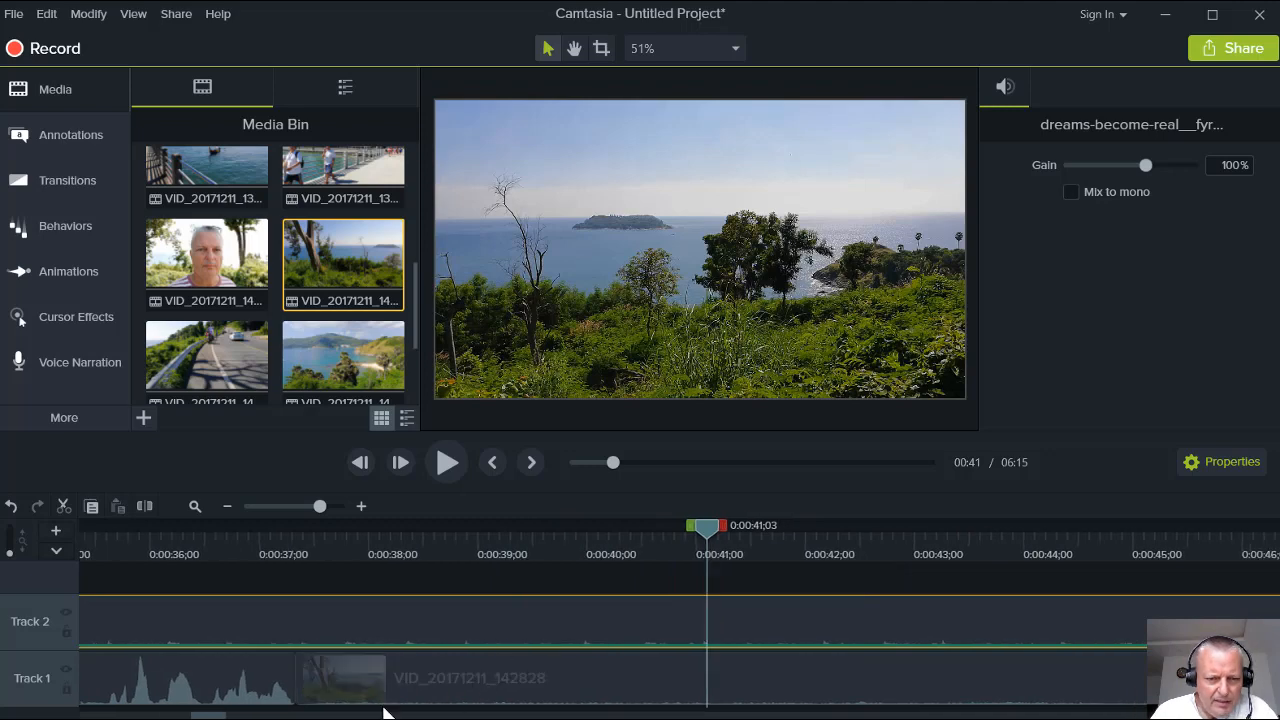
pyautogui.moveTo(506, 565); pyautogui.dragTo(299, 580)
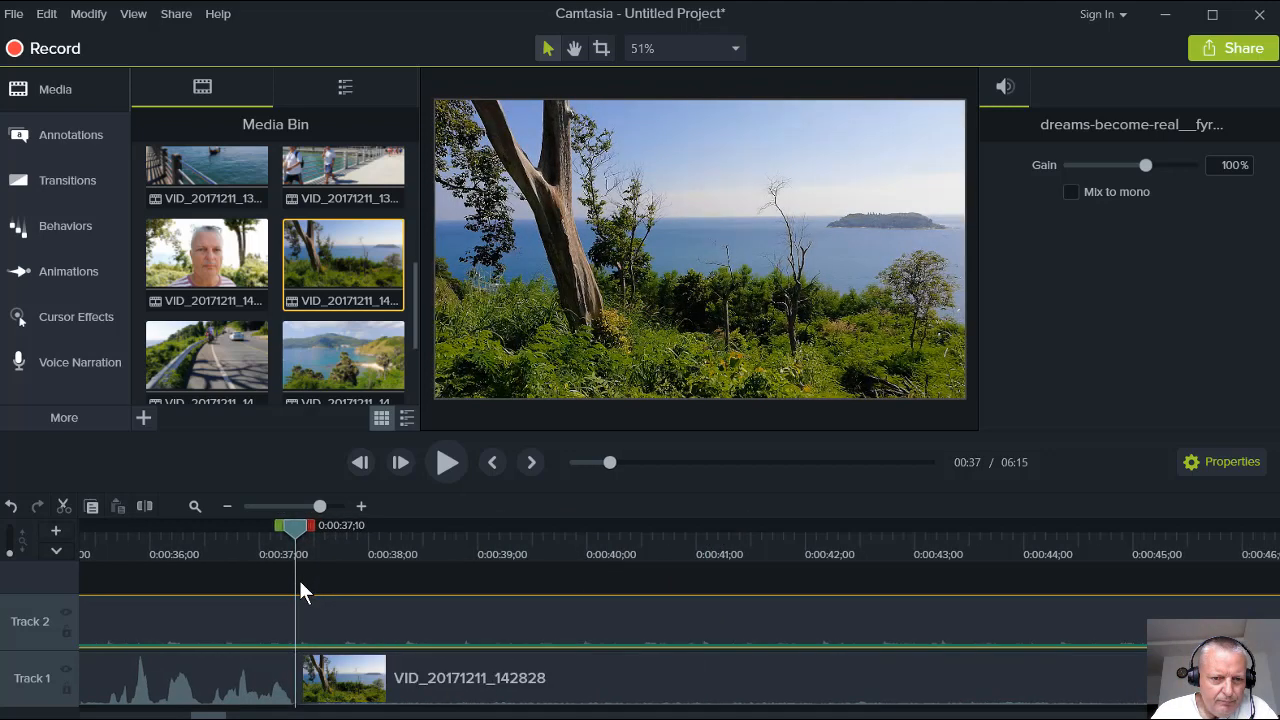
pyautogui.doubleClick(303, 645)
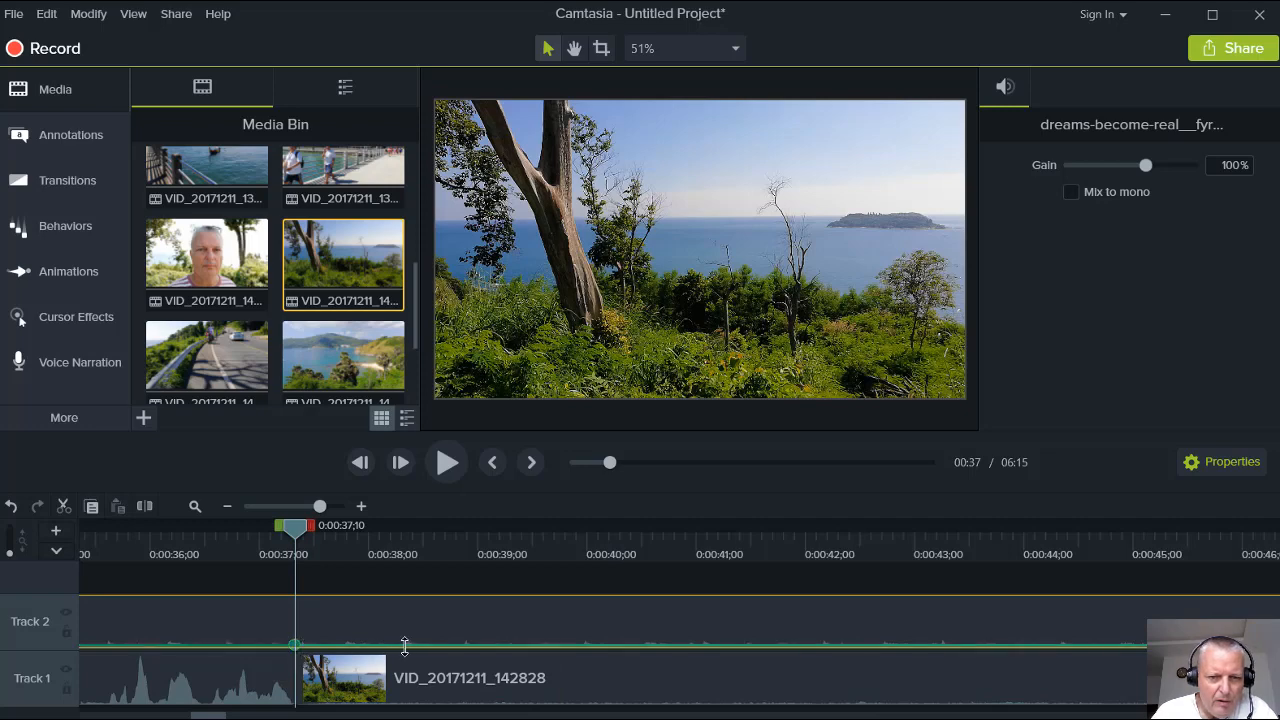
pyautogui.moveTo(304, 533); pyautogui.dragTo(401, 559)
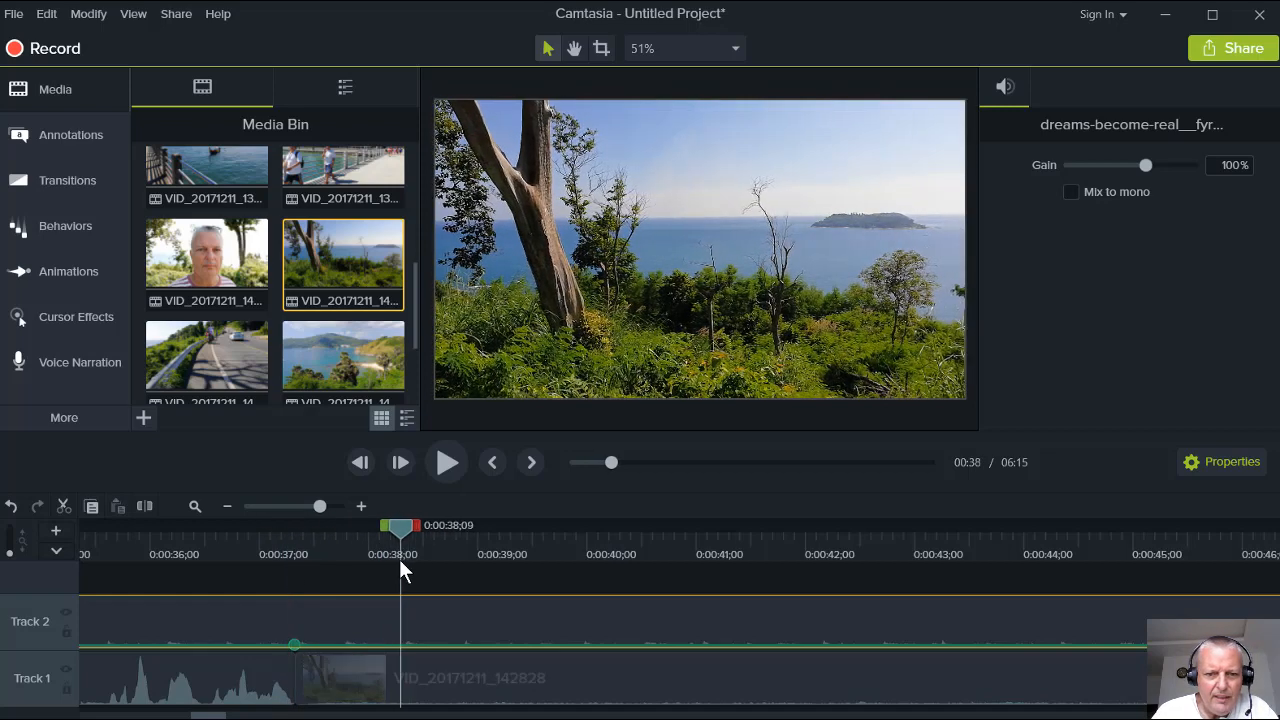
pyautogui.doubleClick(402, 646)
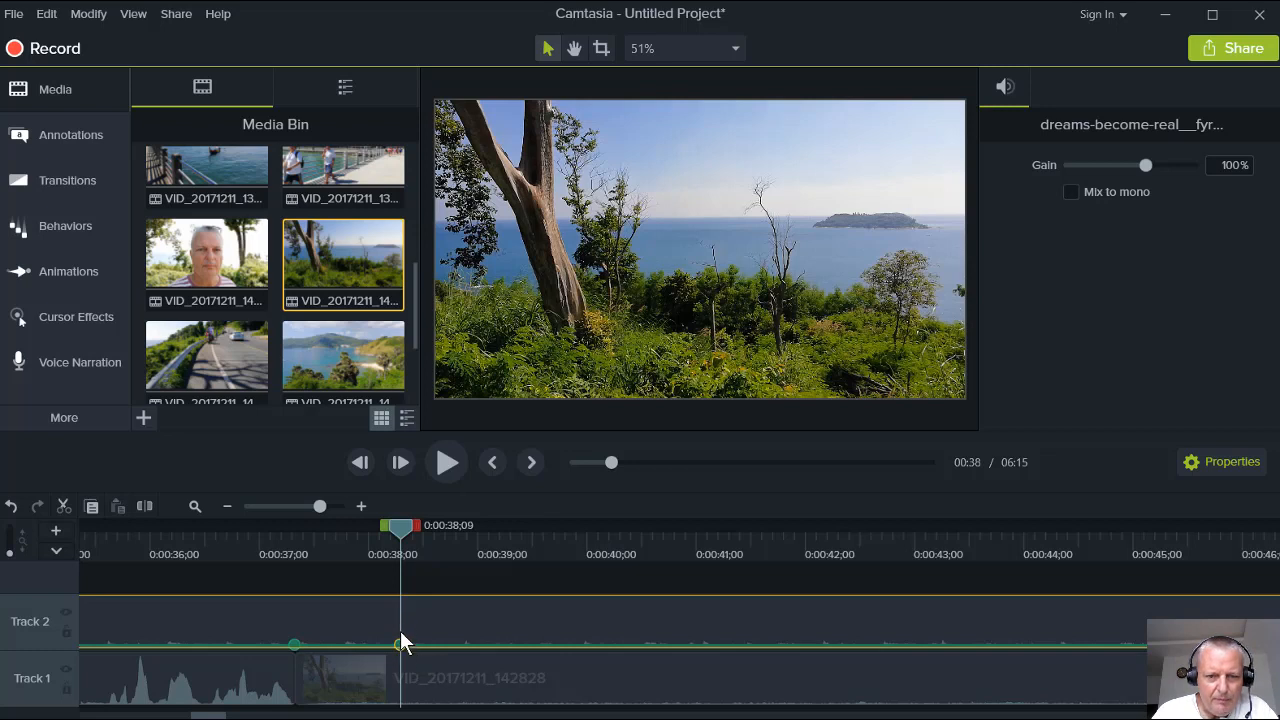
# Raise the music's audio point at 0:00:38;09 to about the level used before the speech and play both fades from about 0:00:22
pyautogui.moveTo(399, 643); pyautogui.dragTo(398, 619)
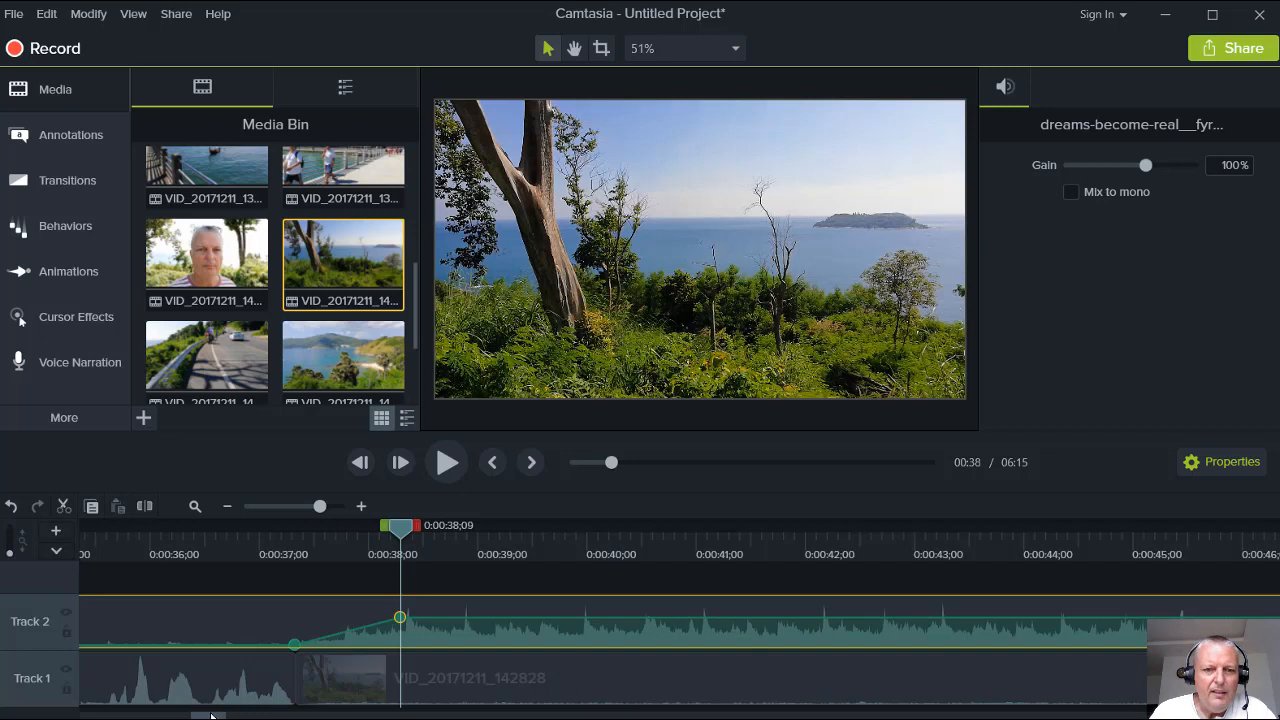
pyautogui.moveTo(211, 715); pyautogui.dragTo(166, 714)
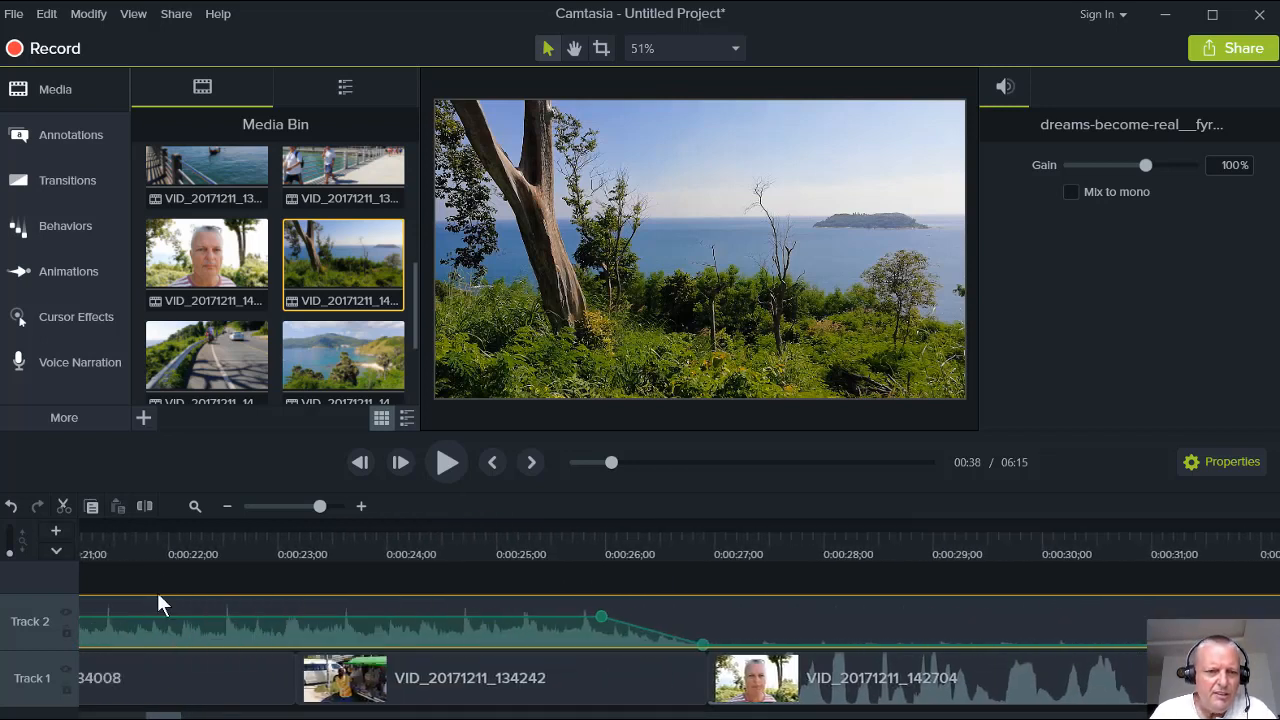
pyautogui.click(220, 548)
pyautogui.click(443, 463)
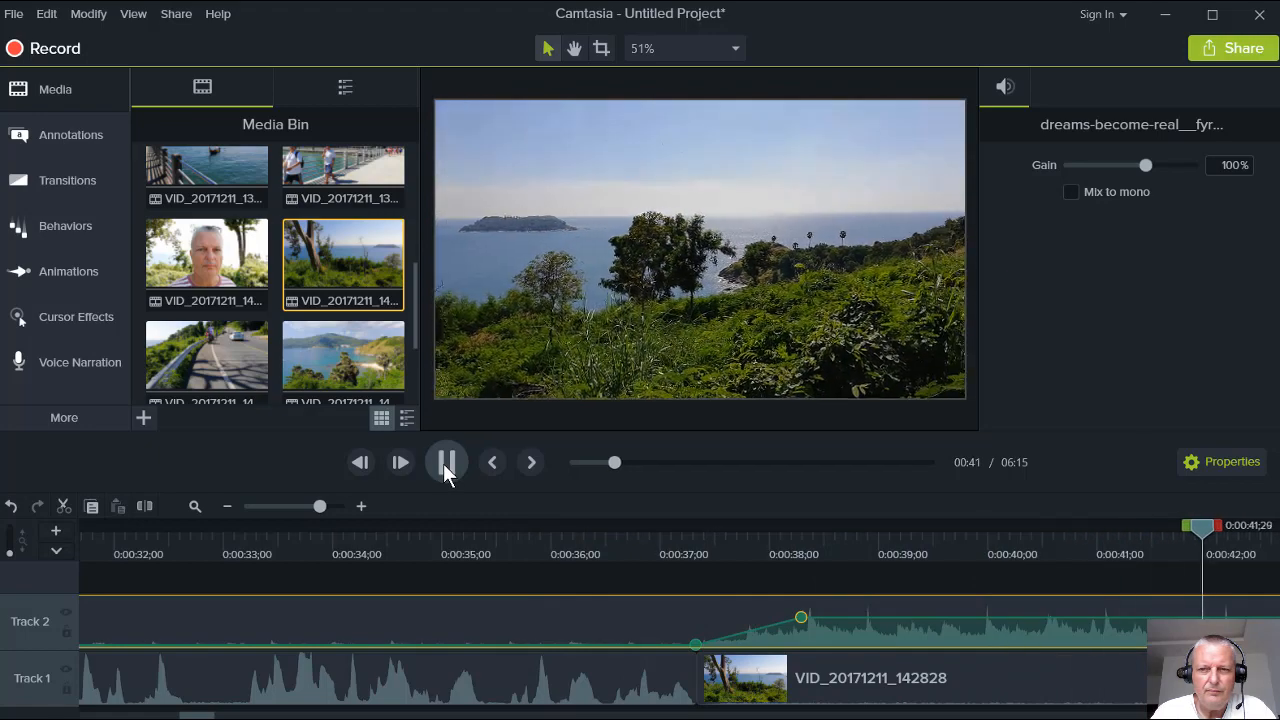
pyautogui.click(446, 463)
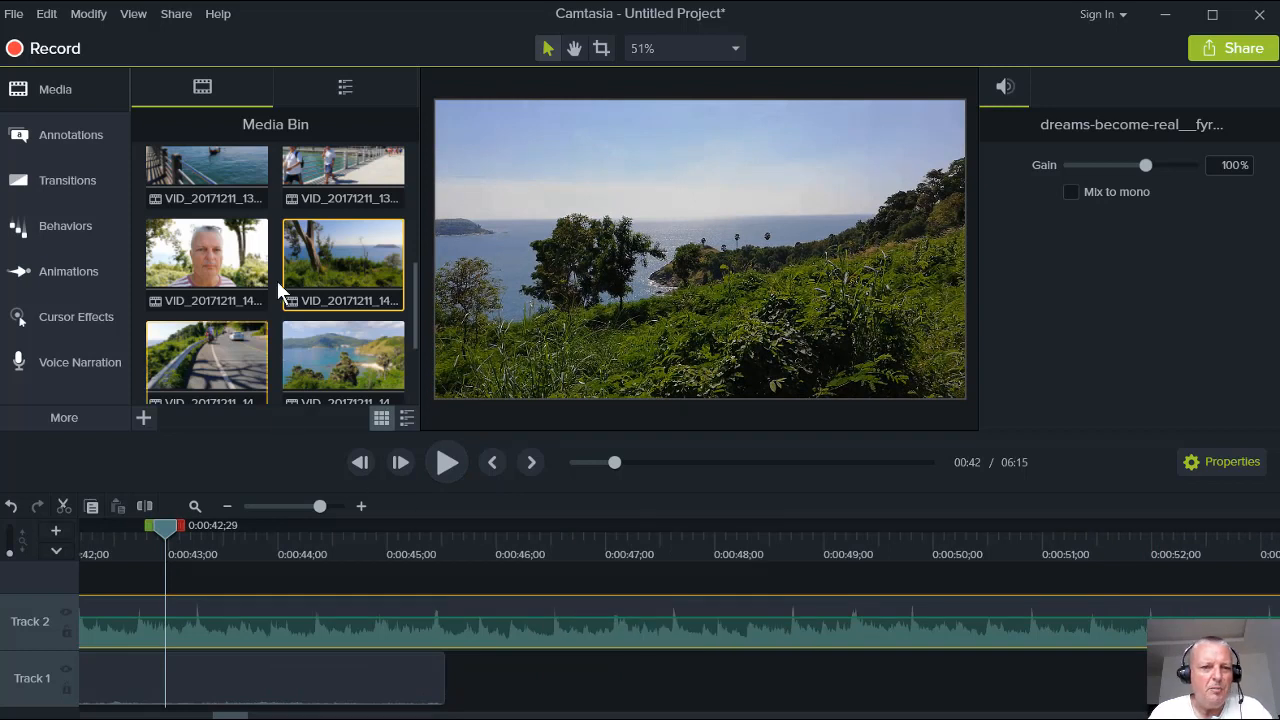
# Trim the end of VID_20171211_142828 on Track 1 very slightly
pyautogui.scroll(-1, 277, 281)
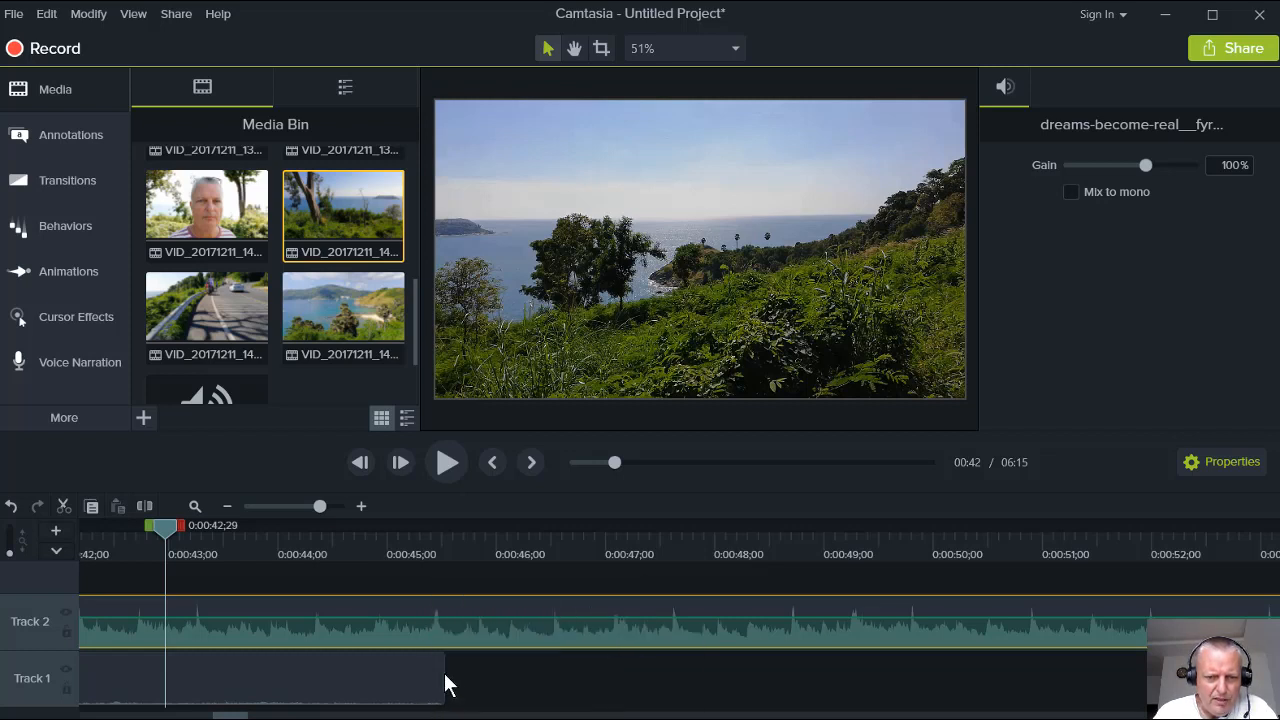
pyautogui.moveTo(444, 673); pyautogui.dragTo(436, 673)
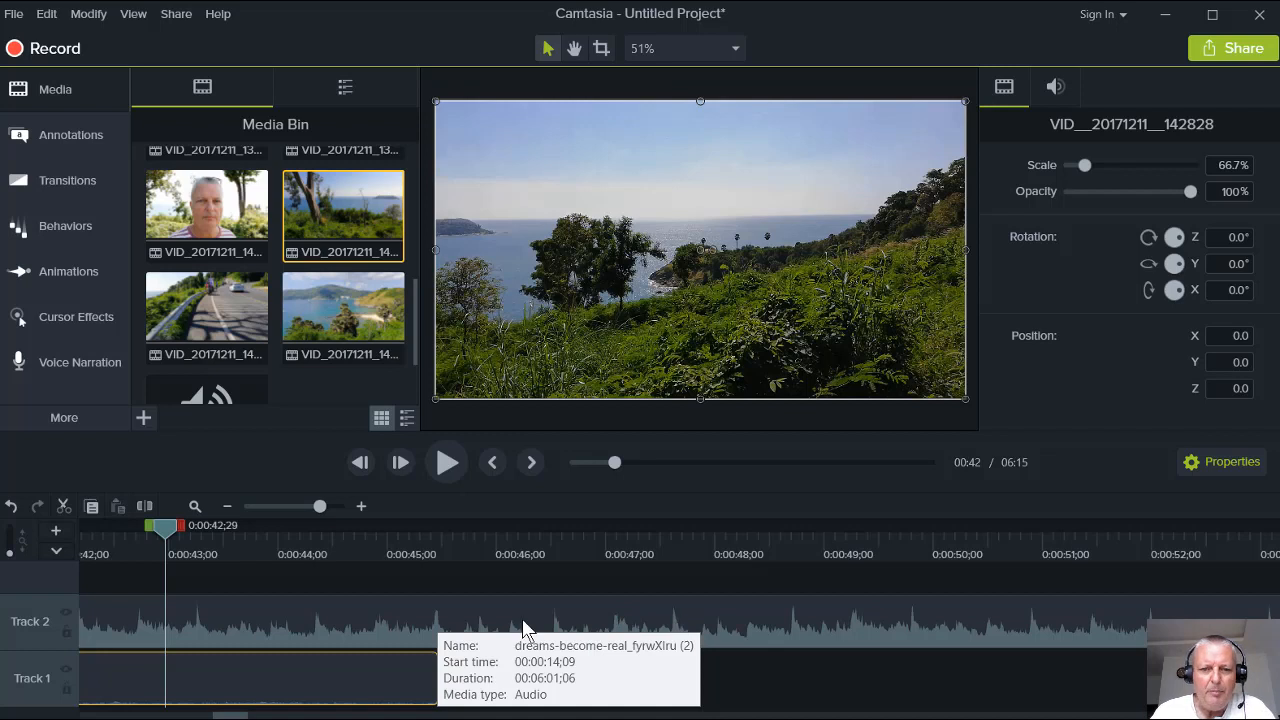
pyautogui.moveTo(247, 715); pyautogui.dragTo(239, 715)
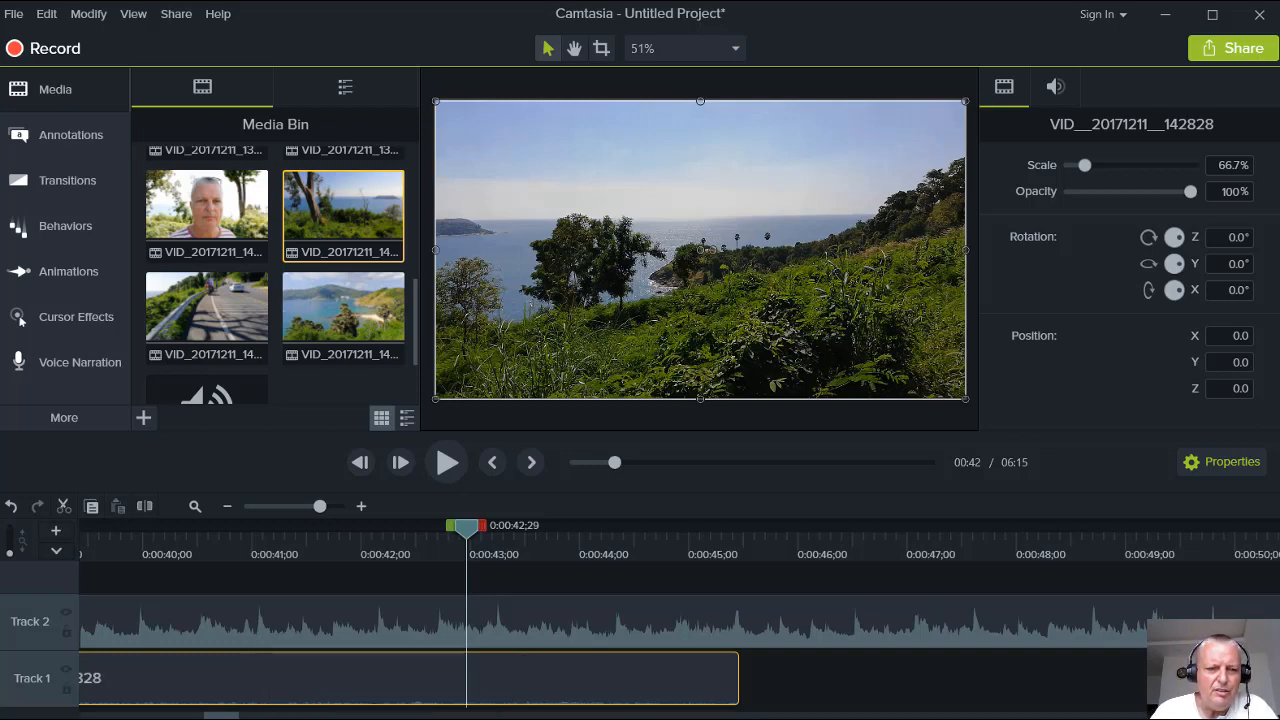
# Try a purple arrow callout at the timeline start and replace it with an orange Thought Bubble 2 callout beside the speaker's head
pyautogui.moveTo(226, 717); pyautogui.dragTo(93, 714)
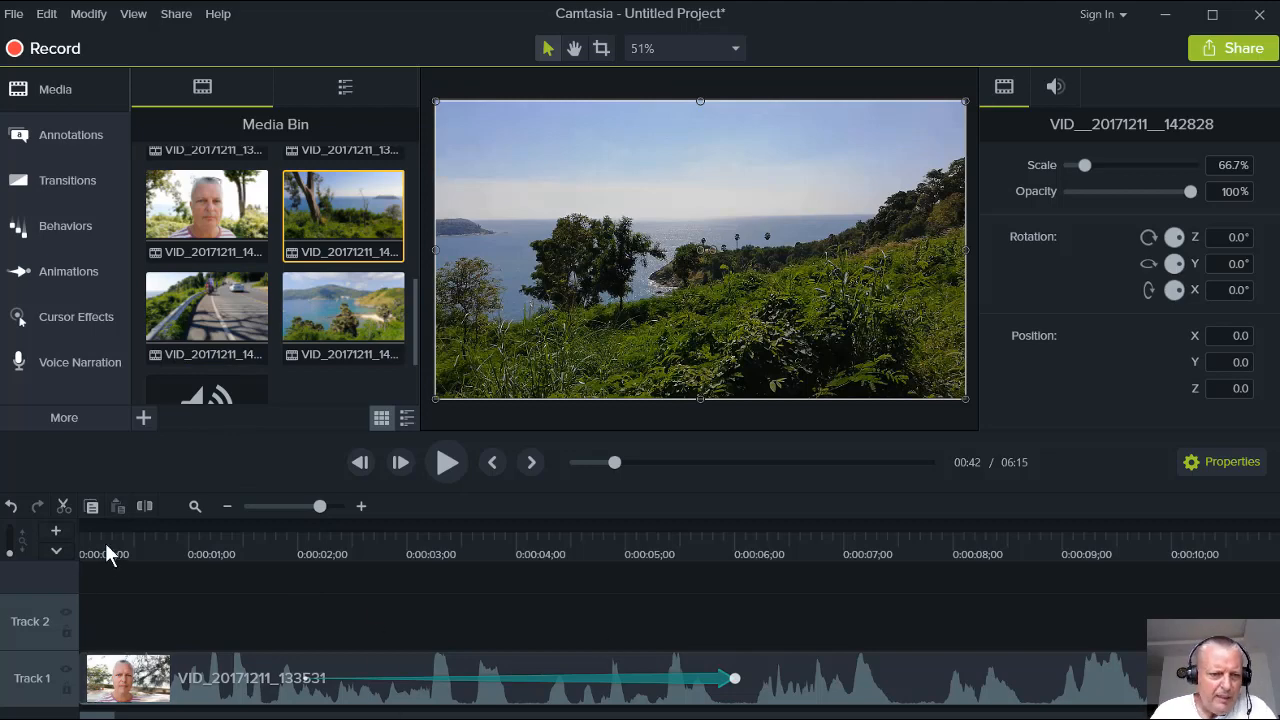
pyautogui.click(483, 462)
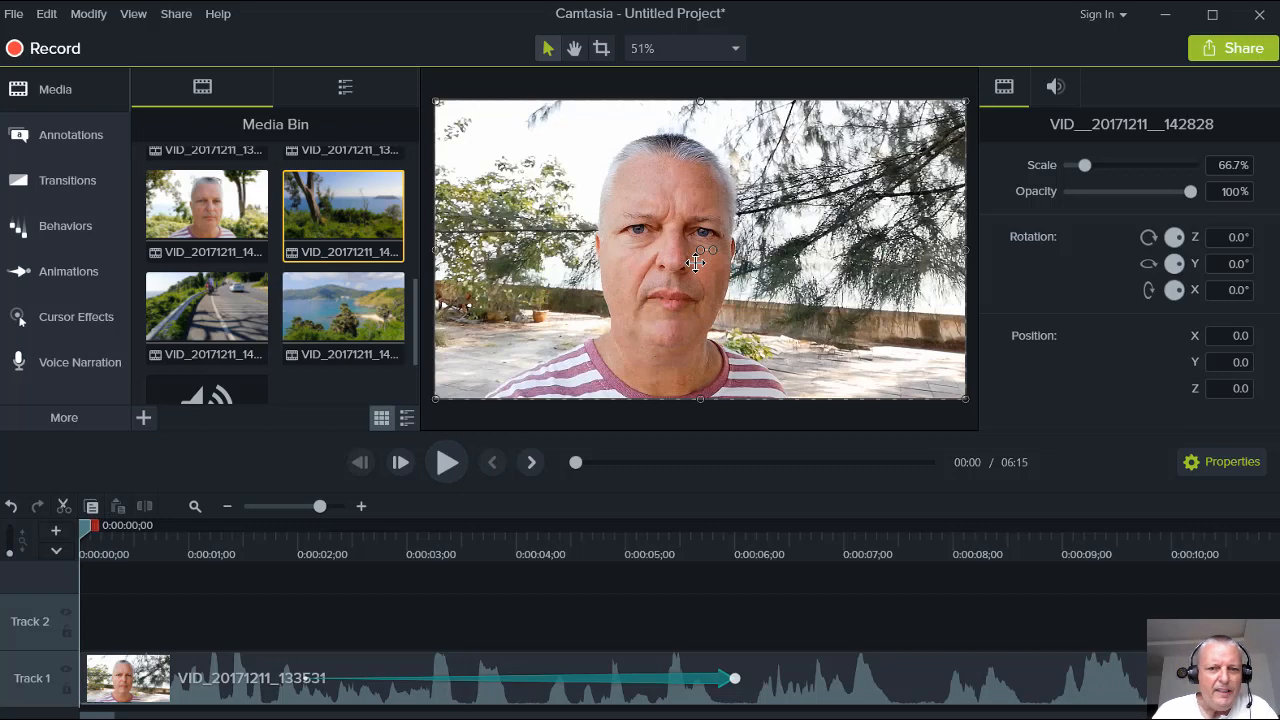
pyautogui.click(64, 130)
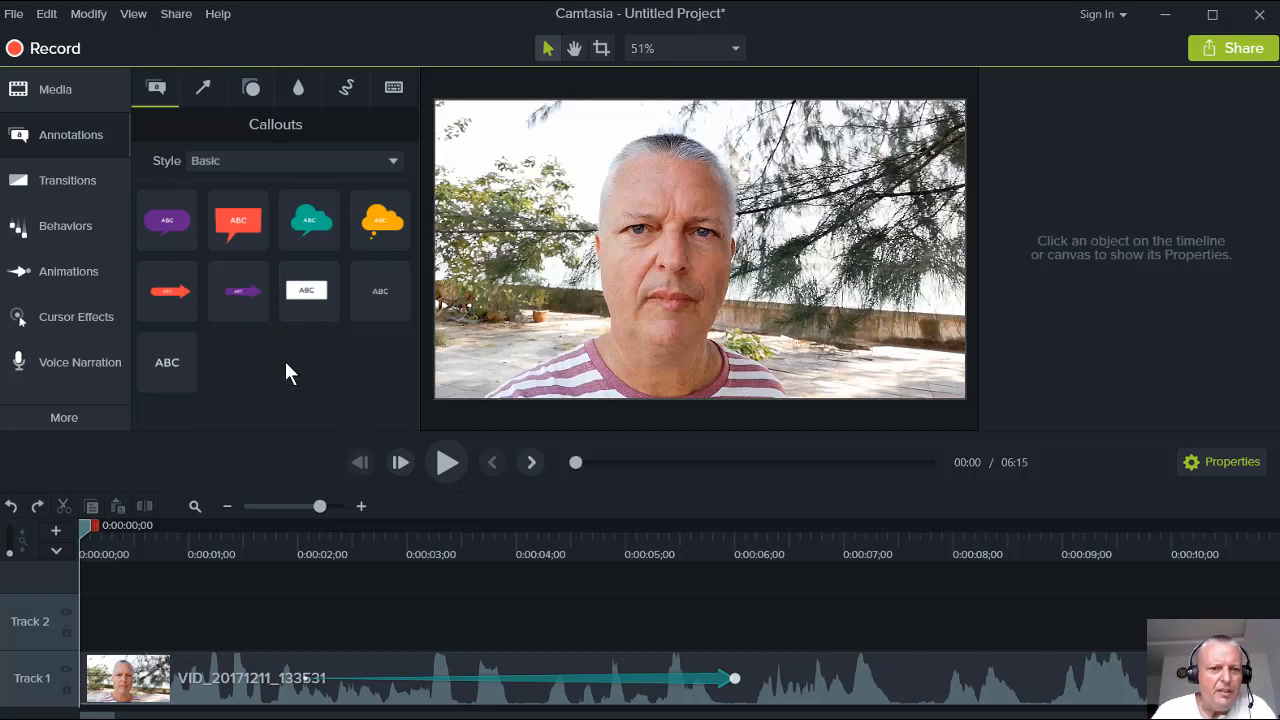
pyautogui.moveTo(243, 303); pyautogui.dragTo(657, 329)
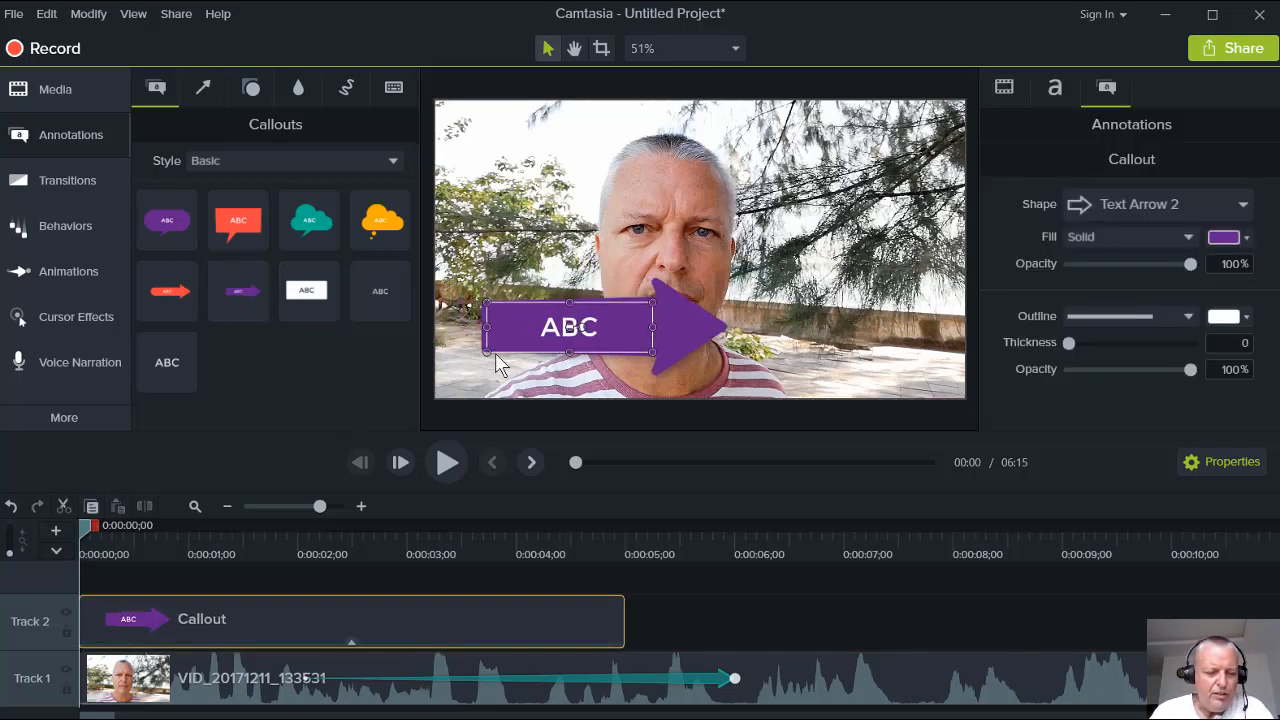
pyautogui.hotkey('ctrl', 'z')
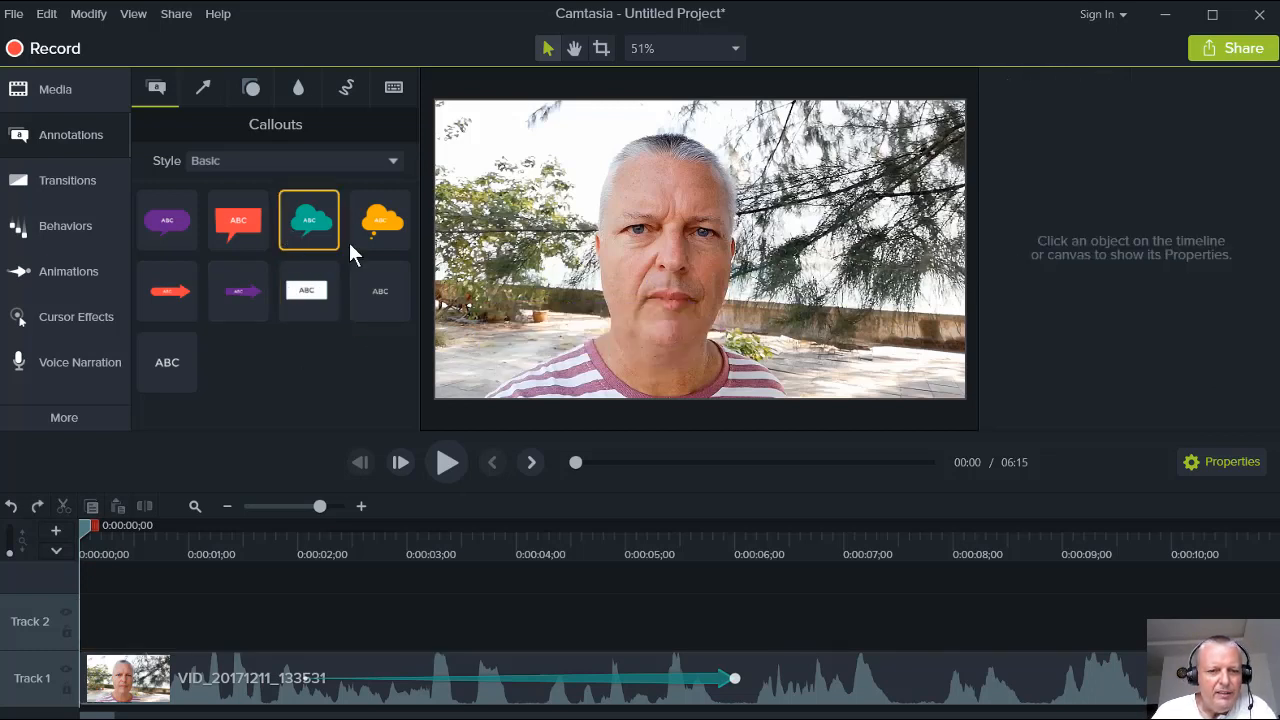
pyautogui.moveTo(379, 214); pyautogui.dragTo(808, 238)
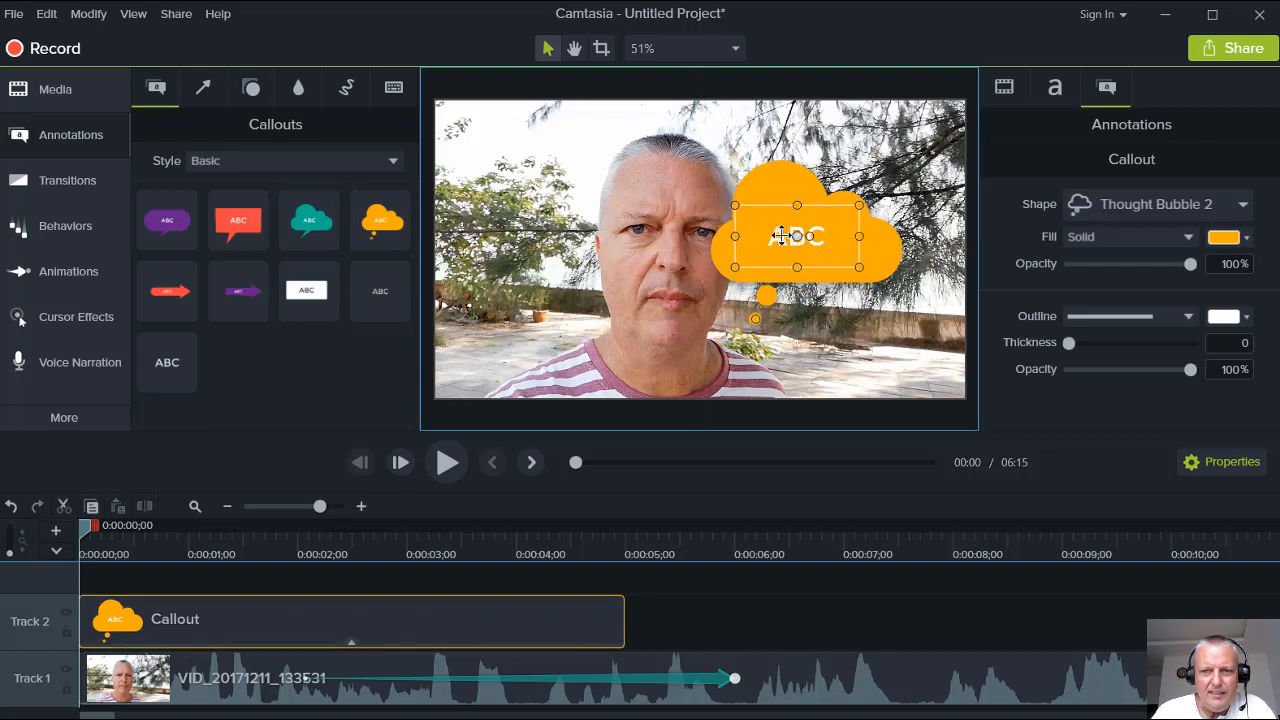
# Remove the orange thought bubble and place a white Text Rectangle callout beside the speaker's head, enlarging it to fill the space
pyautogui.hotkey('ctrl', 'z')
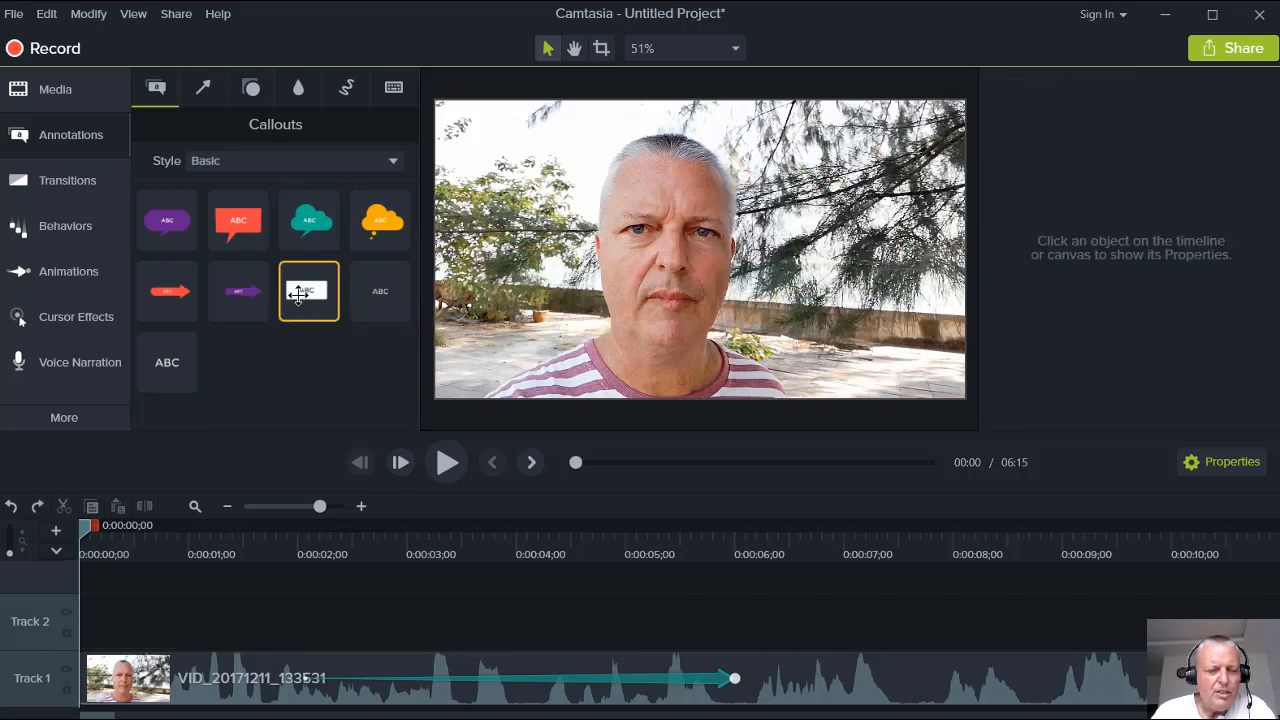
pyautogui.moveTo(300, 292); pyautogui.dragTo(607, 355)
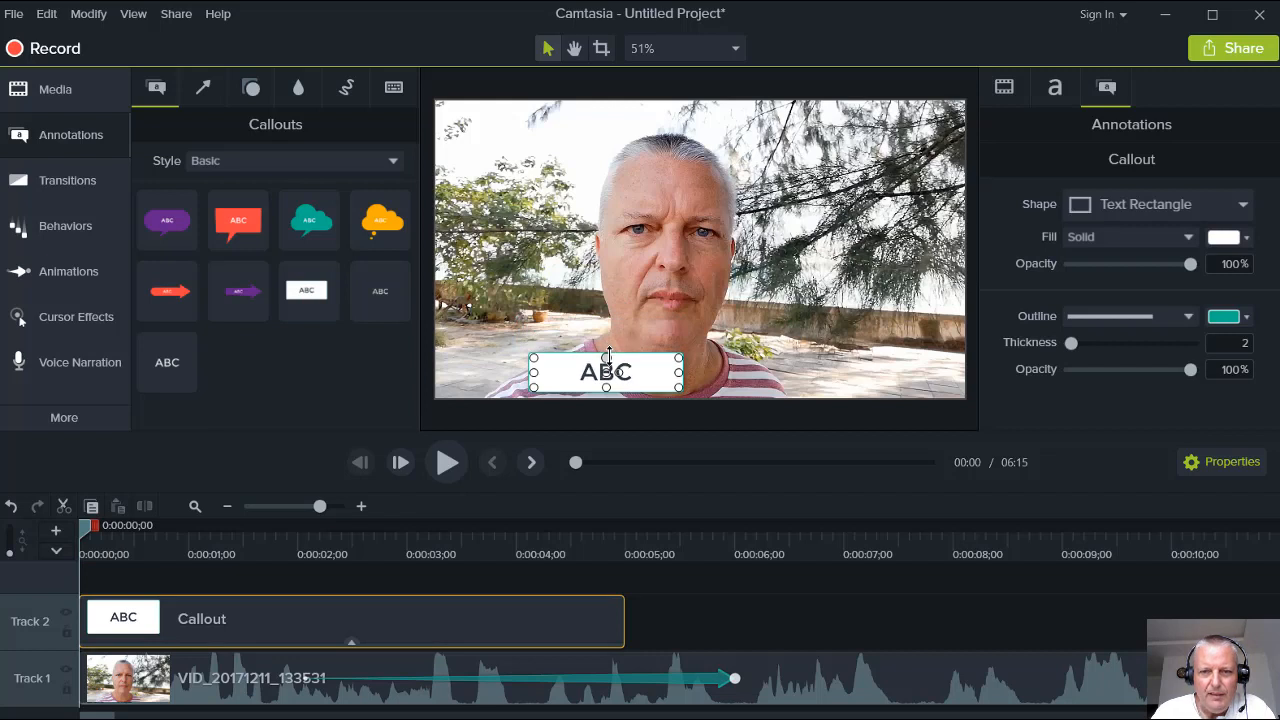
pyautogui.moveTo(645, 367); pyautogui.dragTo(853, 270)
# Replace the callout's placeholder text with "Rawai And Naiharn"
pyautogui.doubleClick(849, 214)
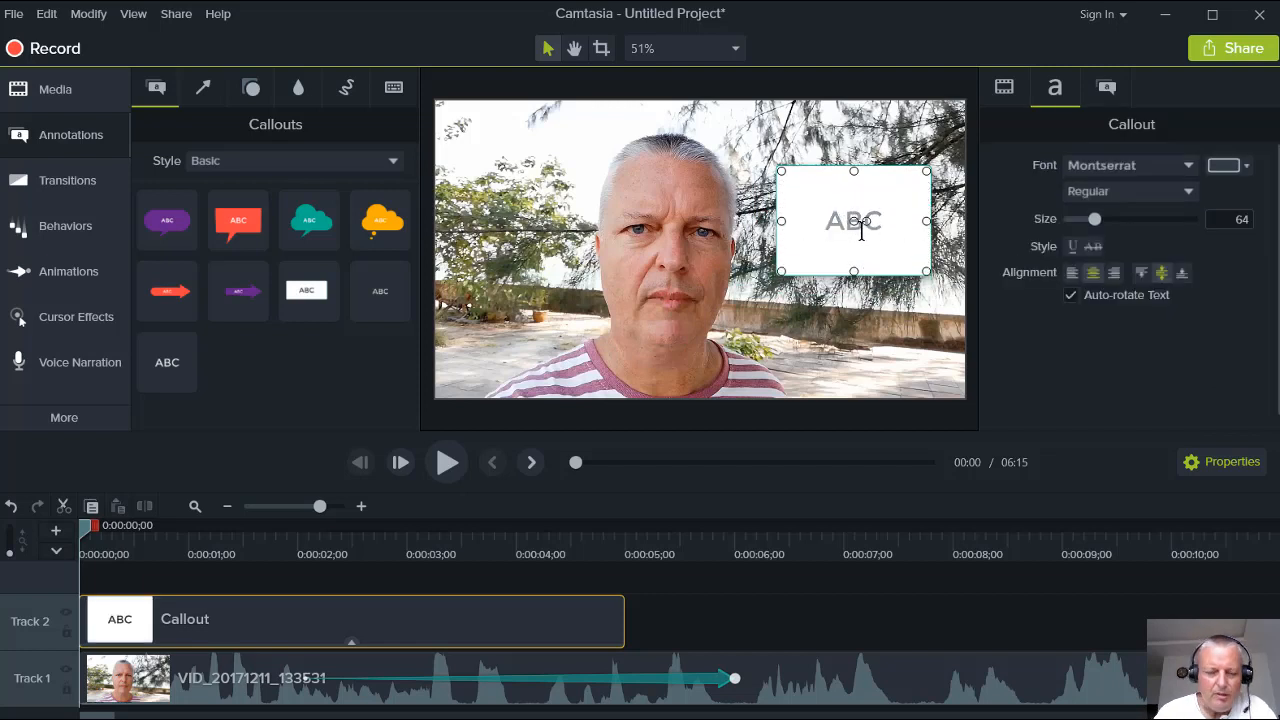
pyautogui.write('Rawa')
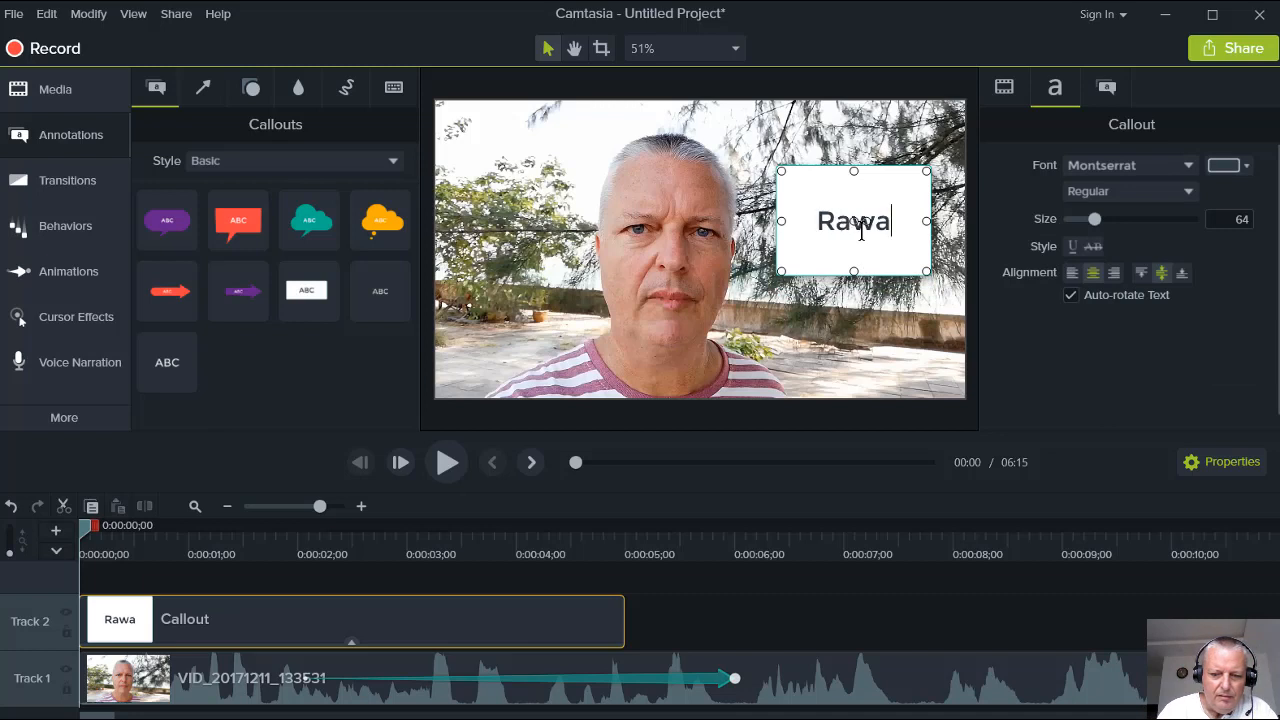
pyautogui.write('i A')
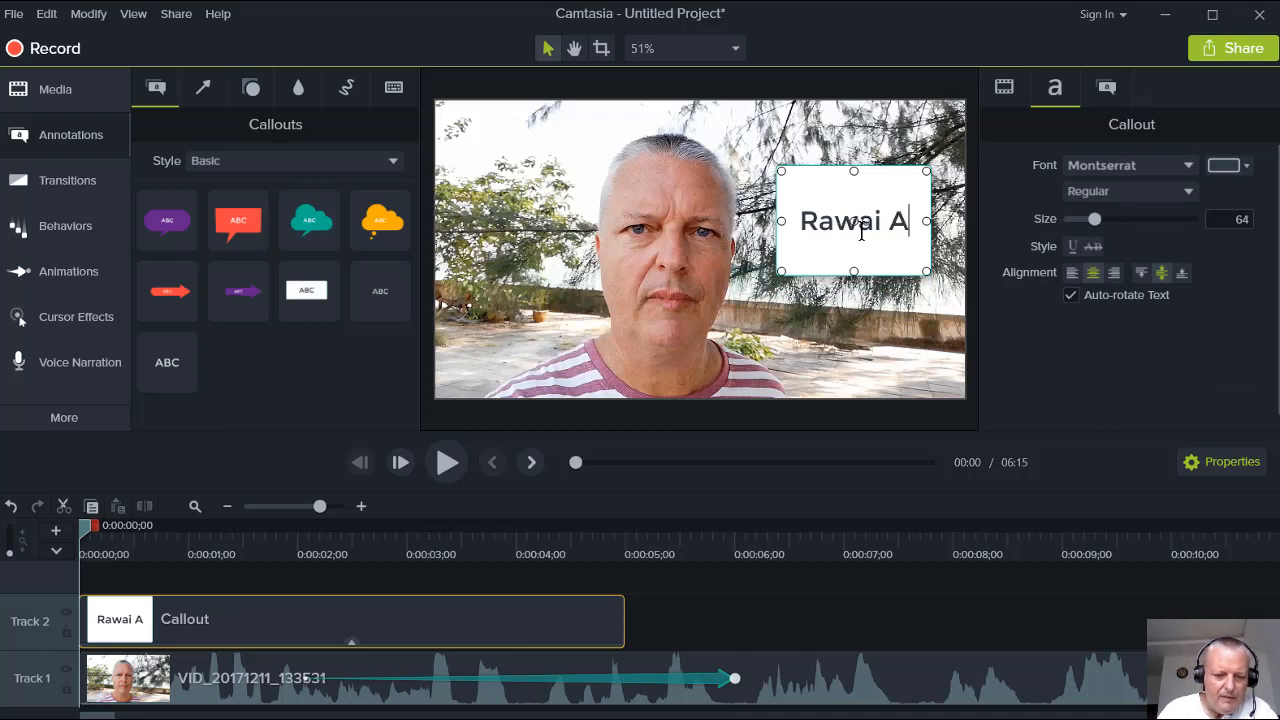
pyautogui.write('nd Naihat')
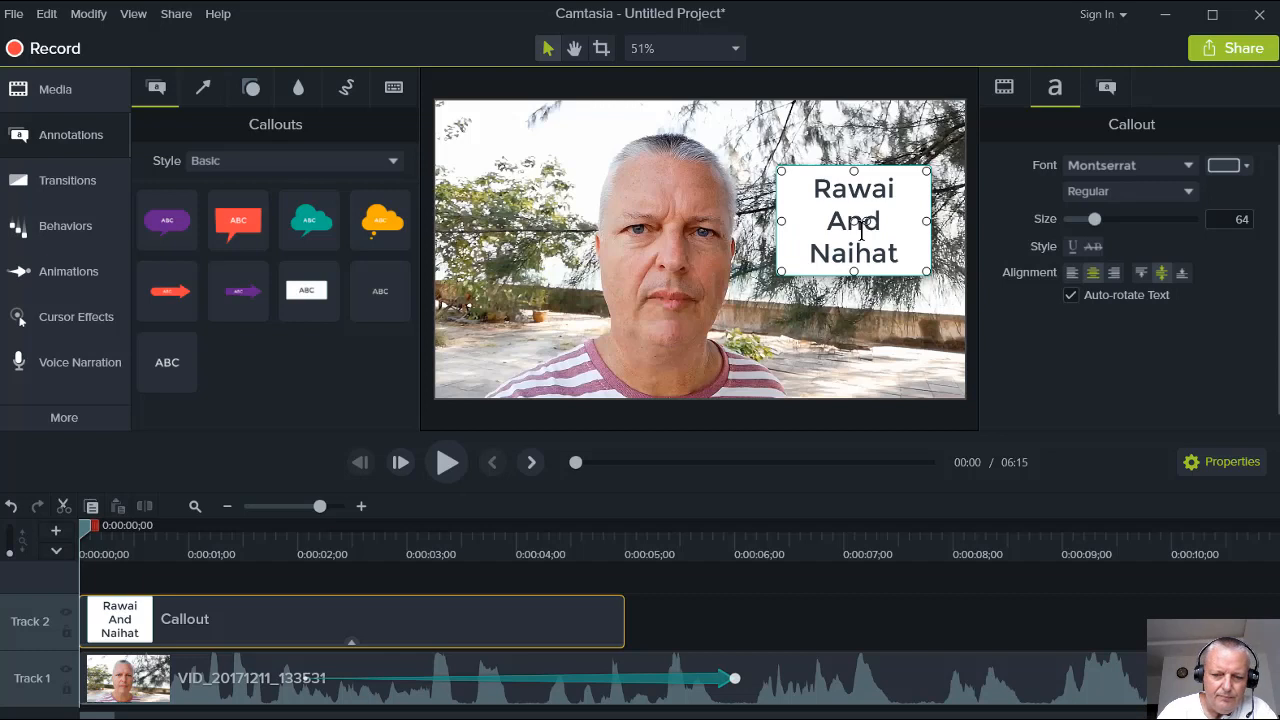
pyautogui.press('BackSpace')
pyautogui.write('rn')
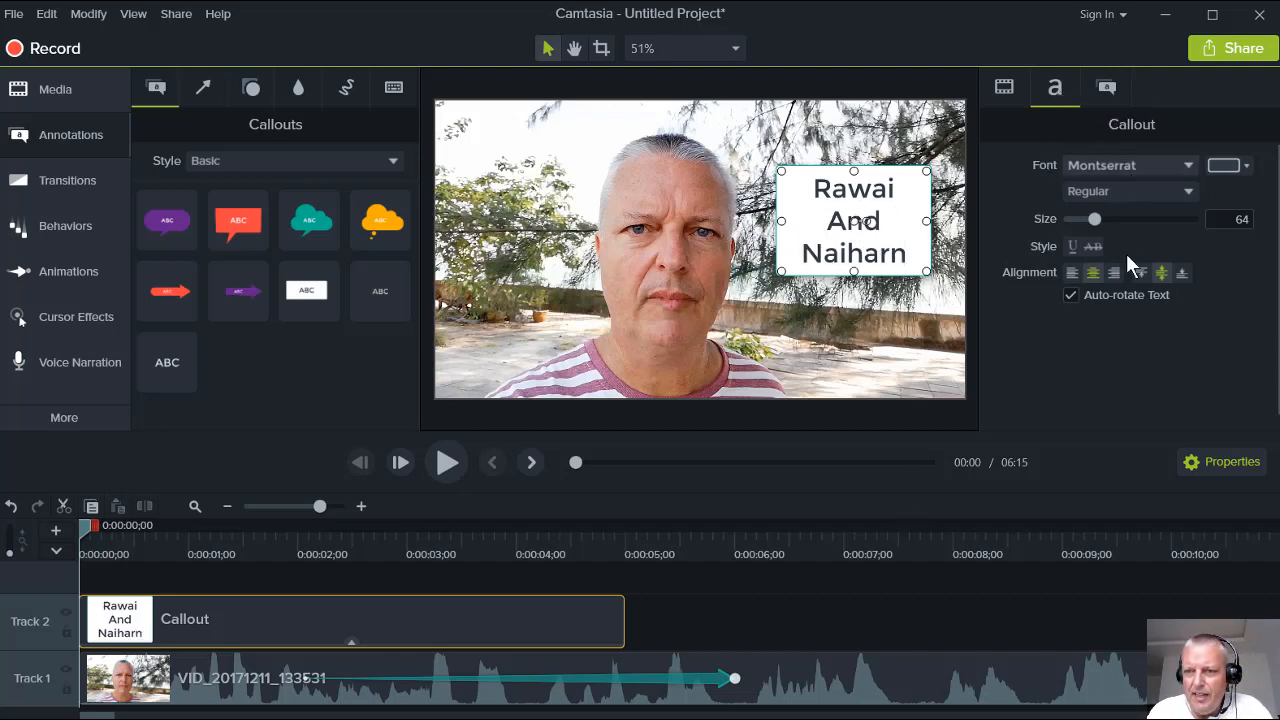
# Set the callout's font size to 69 and tighten its box around three lines of text beside the speaker's head
pyautogui.moveTo(1094, 218)
pyautogui.mouseDown()
pyautogui.moveTo(1123, 213)
pyautogui.moveTo(1082, 226)
pyautogui.mouseUp()
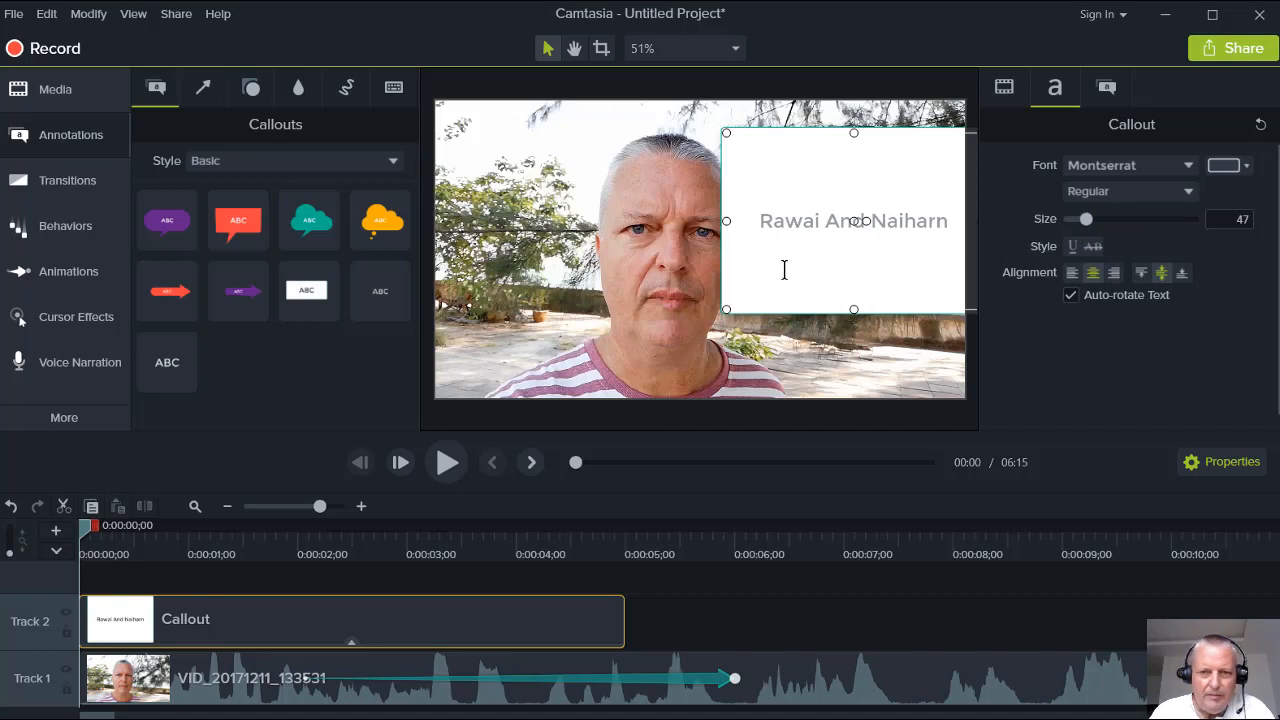
pyautogui.moveTo(726, 133); pyautogui.dragTo(818, 186)
pyautogui.moveTo(899, 257); pyautogui.dragTo(865, 244)
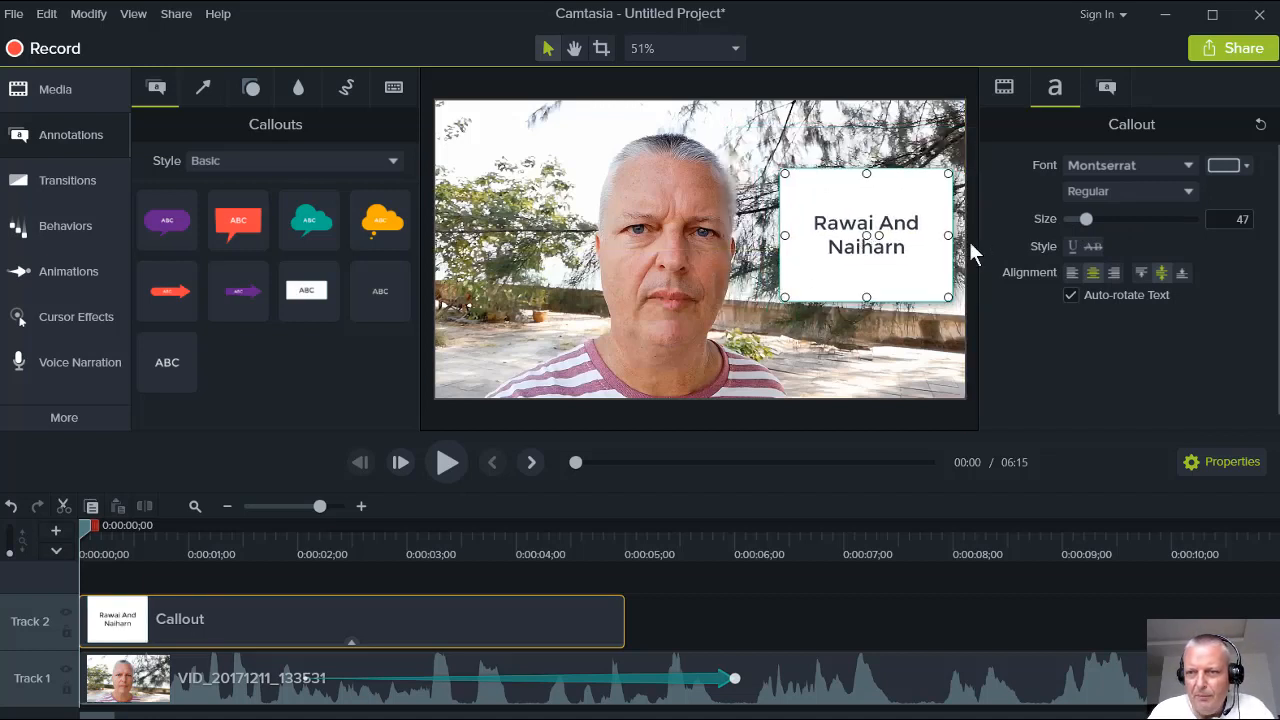
pyautogui.moveTo(1090, 216); pyautogui.dragTo(1098, 218)
pyautogui.click(869, 350)
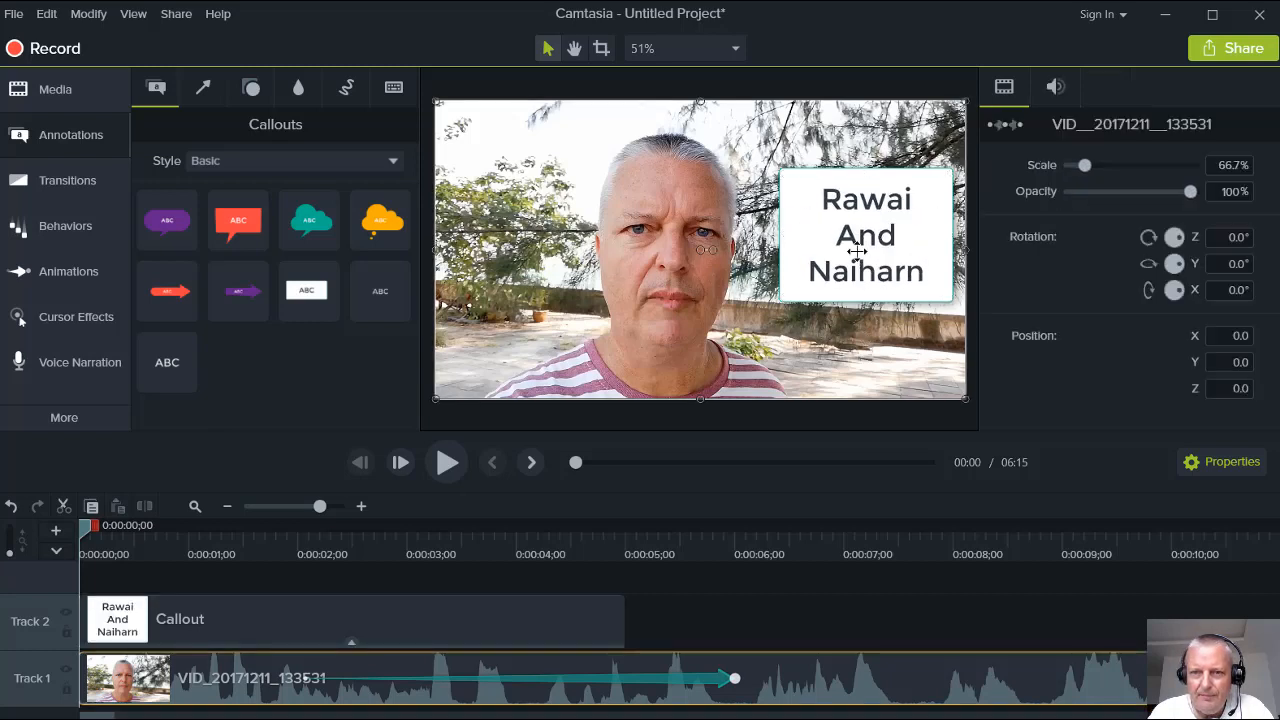
pyautogui.click(794, 186)
pyautogui.moveTo(786, 172); pyautogui.dragTo(811, 191)
pyautogui.moveTo(877, 225)
pyautogui.mouseDown()
pyautogui.moveTo(858, 228)
pyautogui.moveTo(858, 215)
pyautogui.mouseUp()
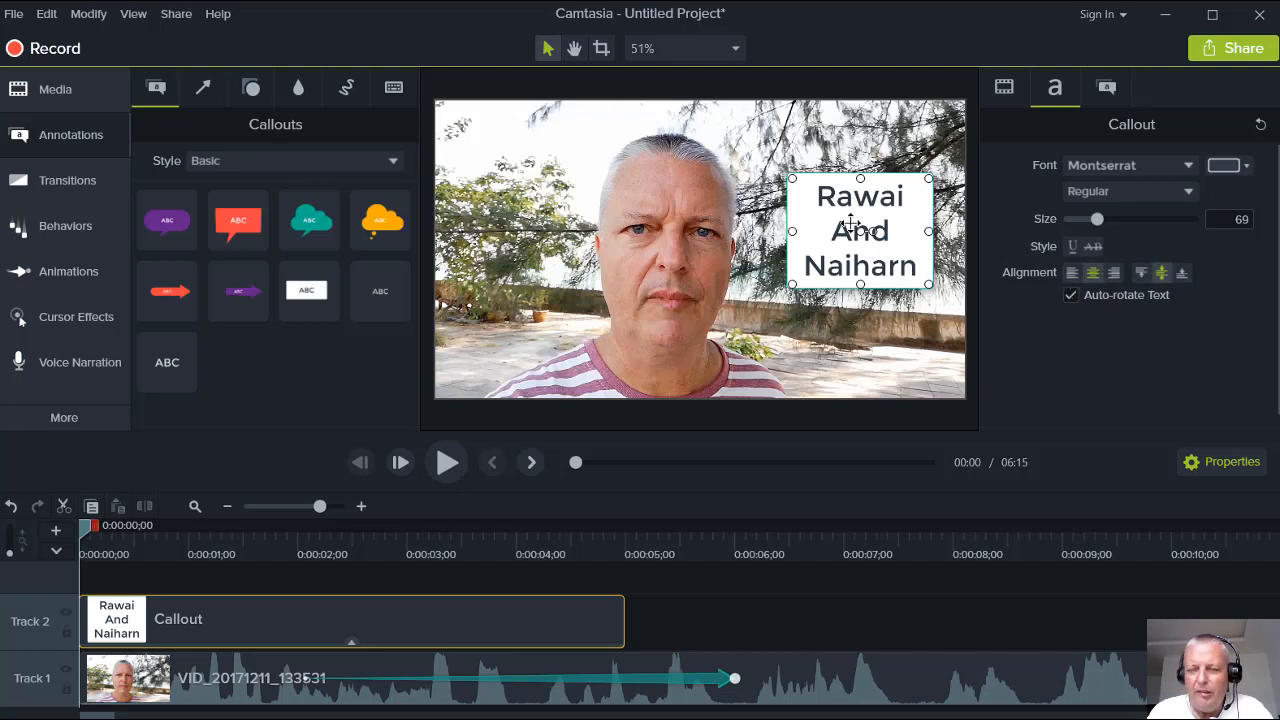
# Give the callout a purple fill and white text
pyautogui.click(1106, 87)
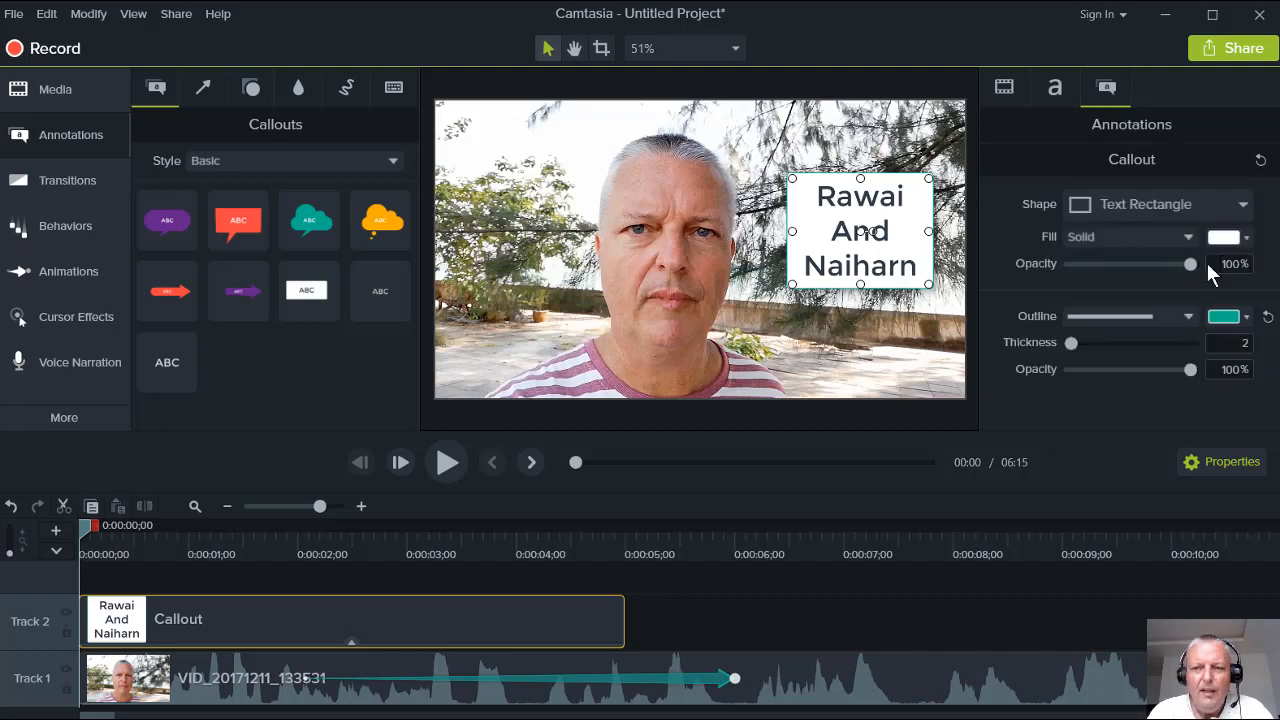
pyautogui.click(1223, 237)
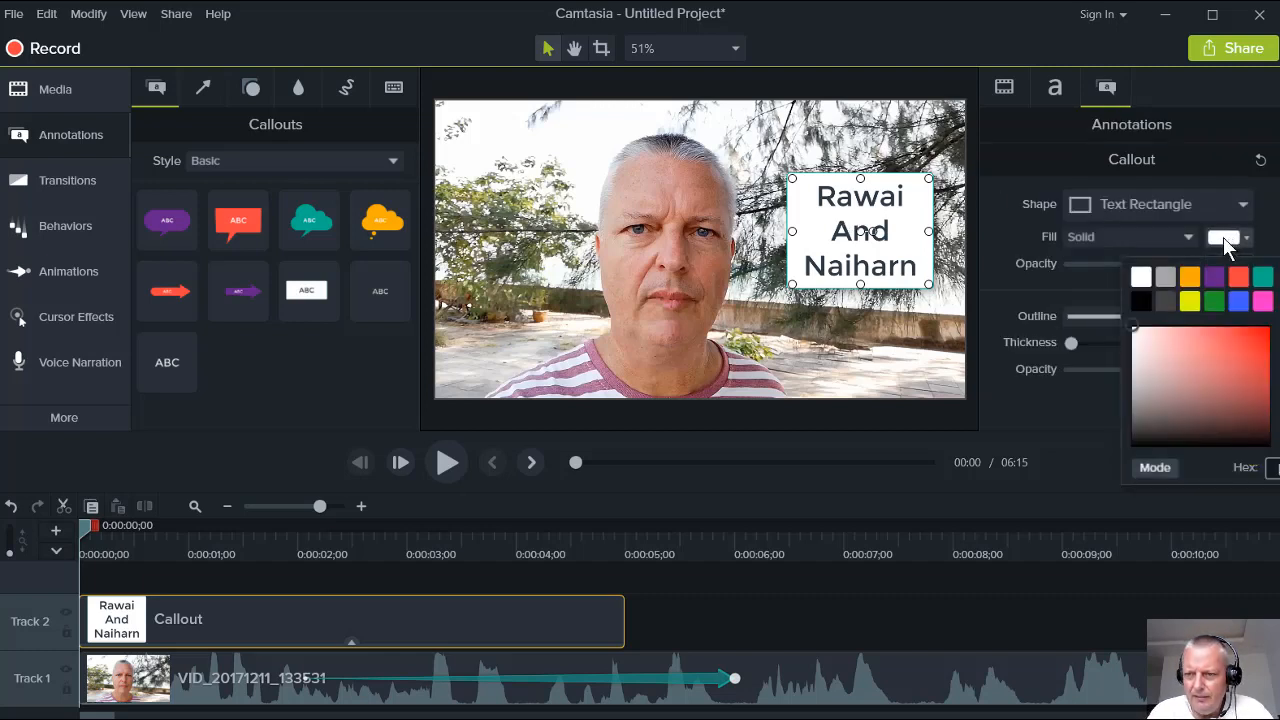
pyautogui.click(1214, 276)
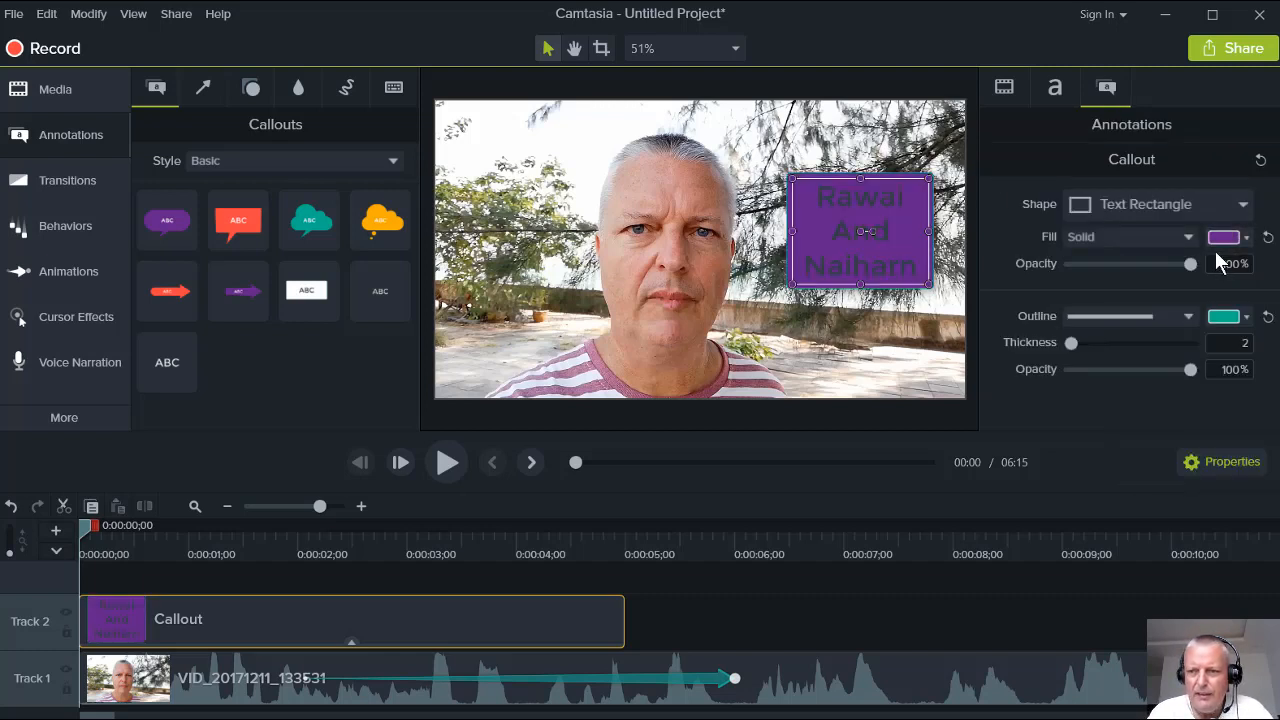
pyautogui.click(1054, 87)
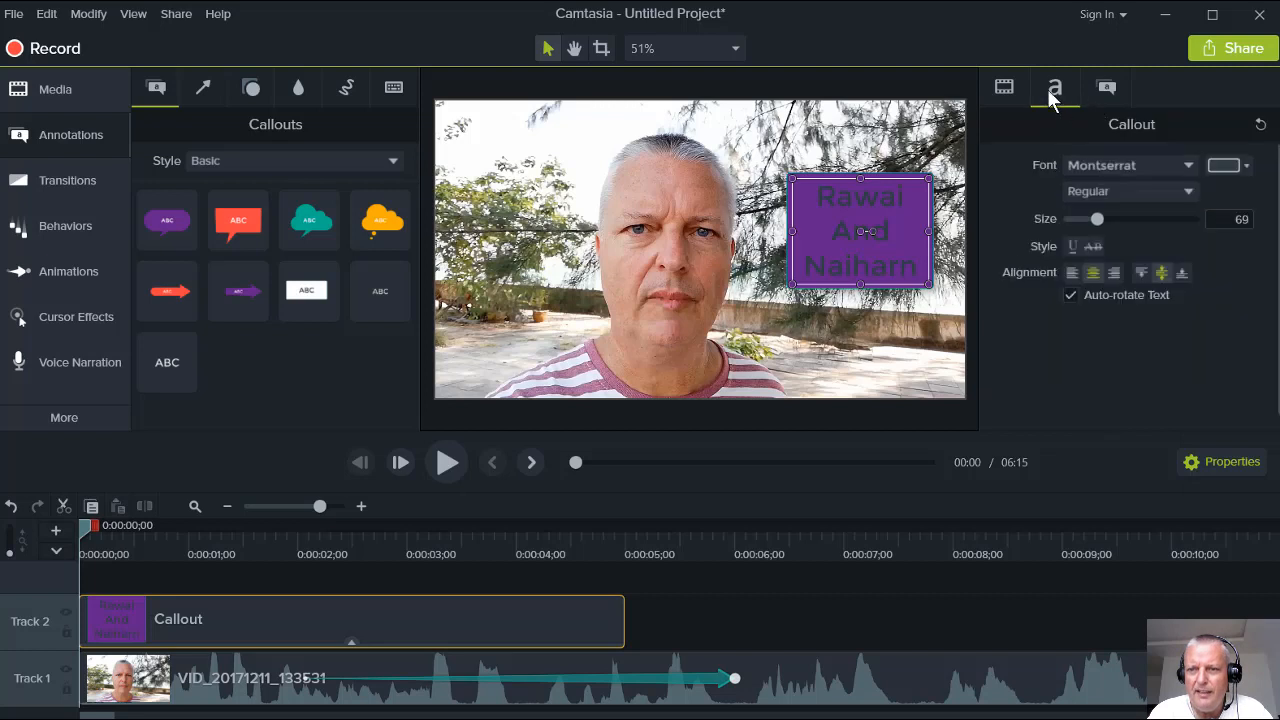
pyautogui.click(1225, 166)
pyautogui.click(1139, 205)
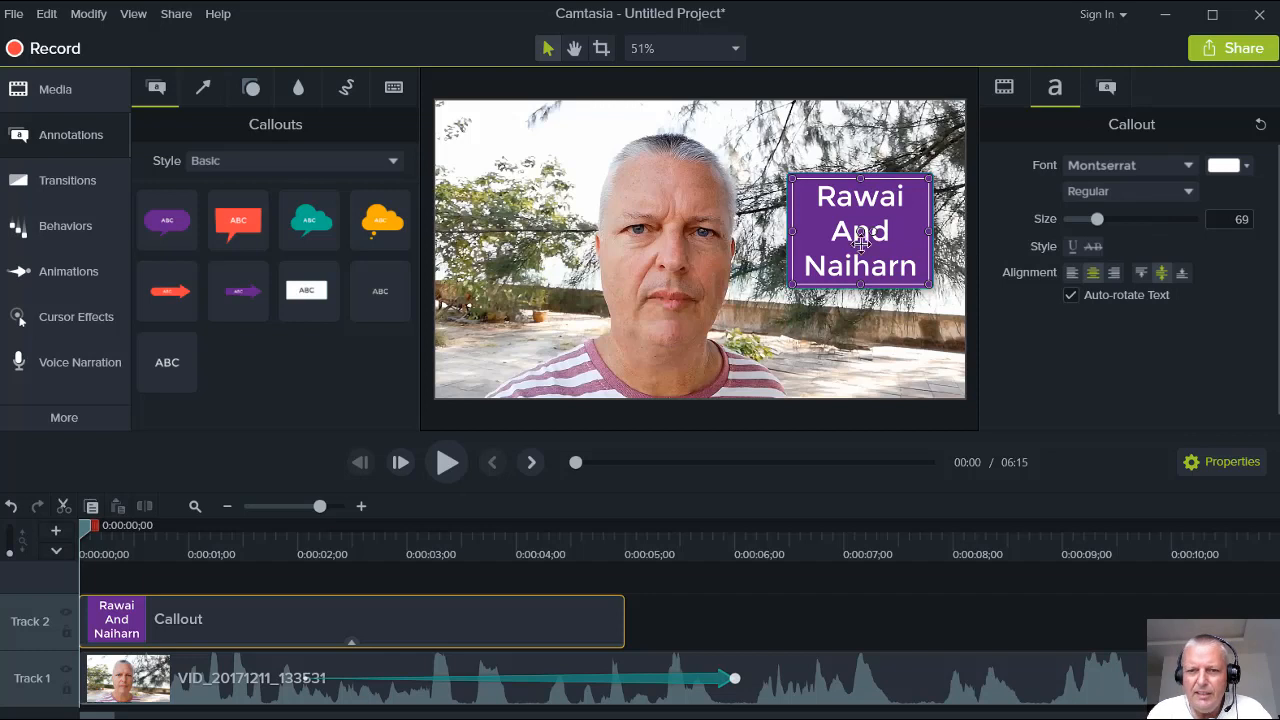
# Set the callout's outline to white with a thickness of 5 and move the callout up slightly
pyautogui.click(1107, 87)
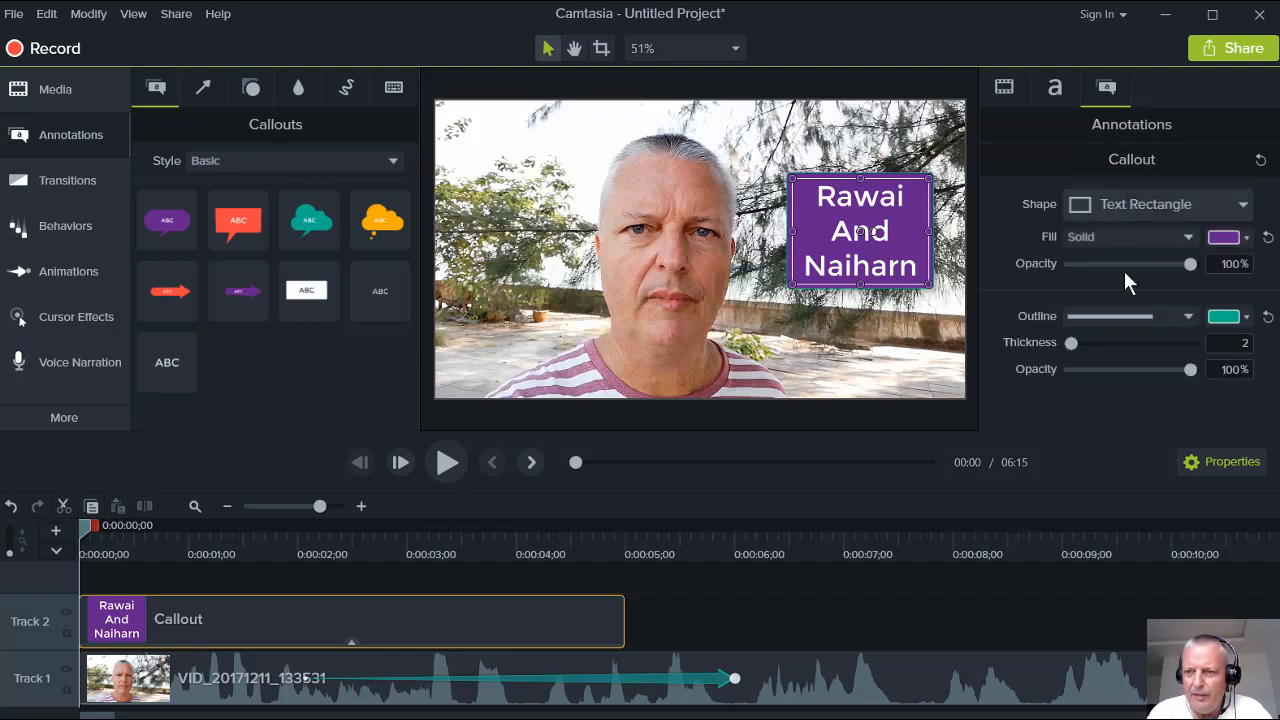
pyautogui.click(1229, 320)
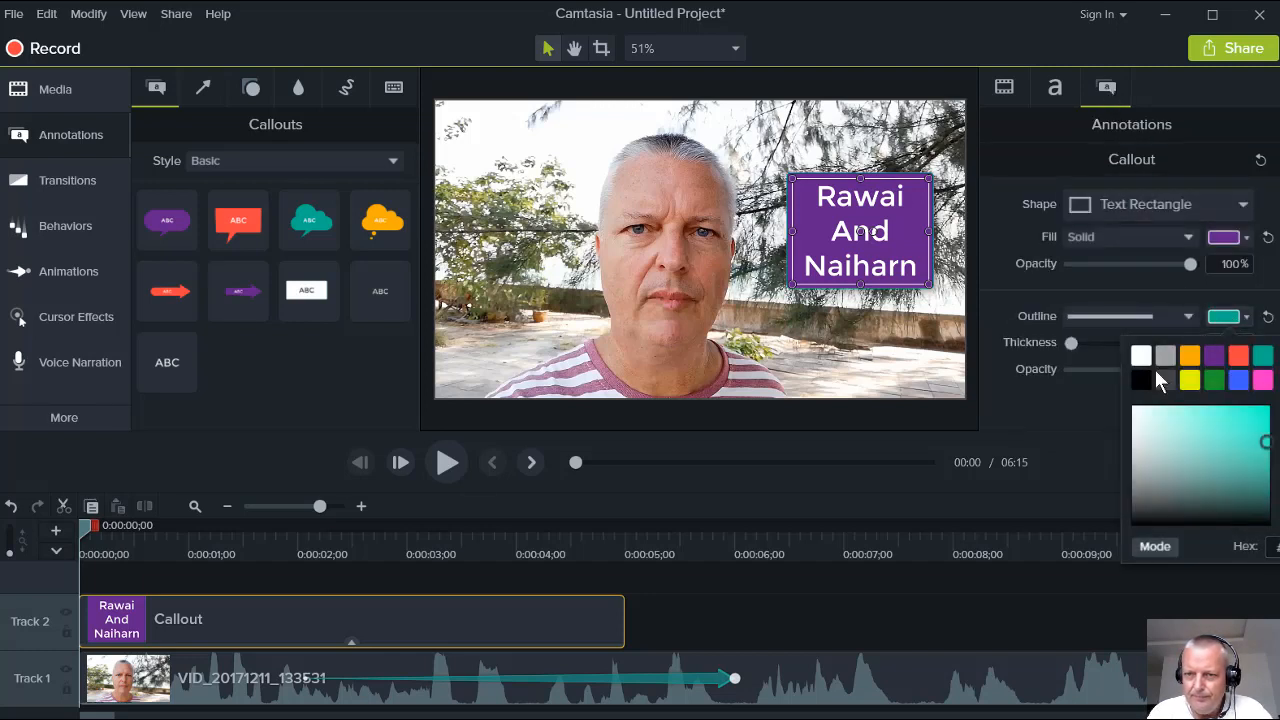
pyautogui.click(1141, 356)
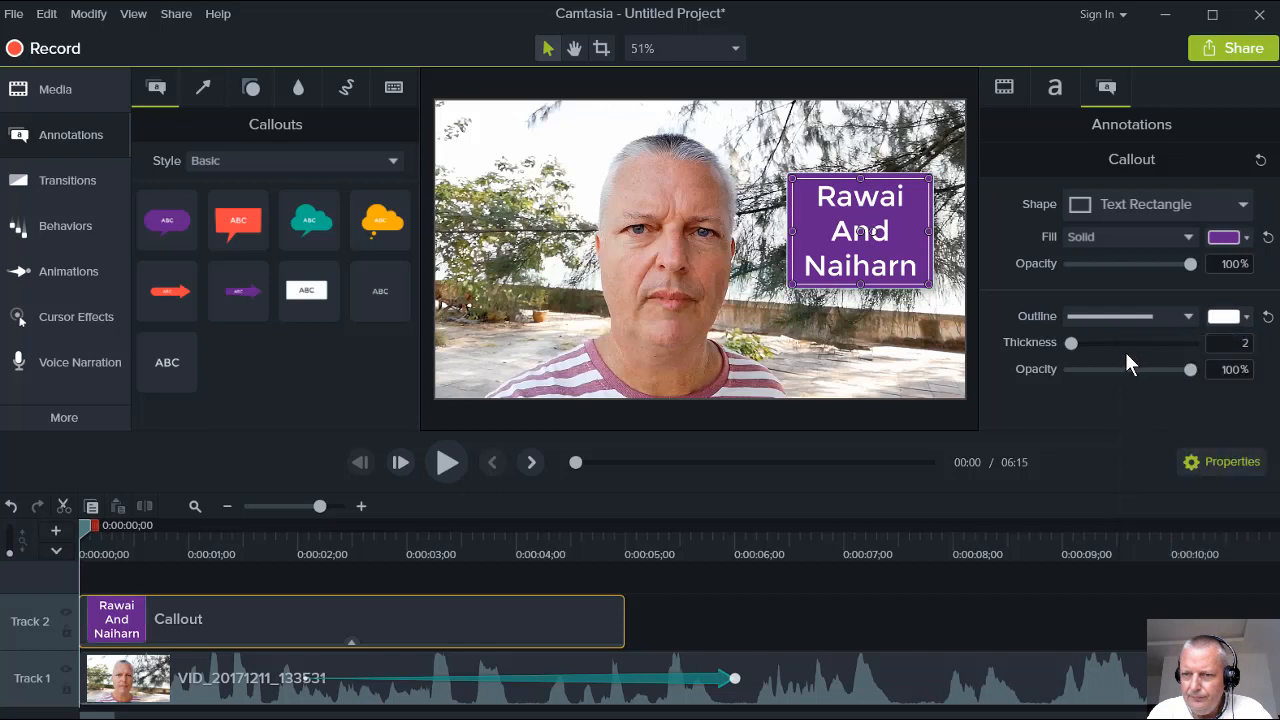
pyautogui.click(1066, 342)
pyautogui.moveTo(1073, 339); pyautogui.dragTo(1077, 339)
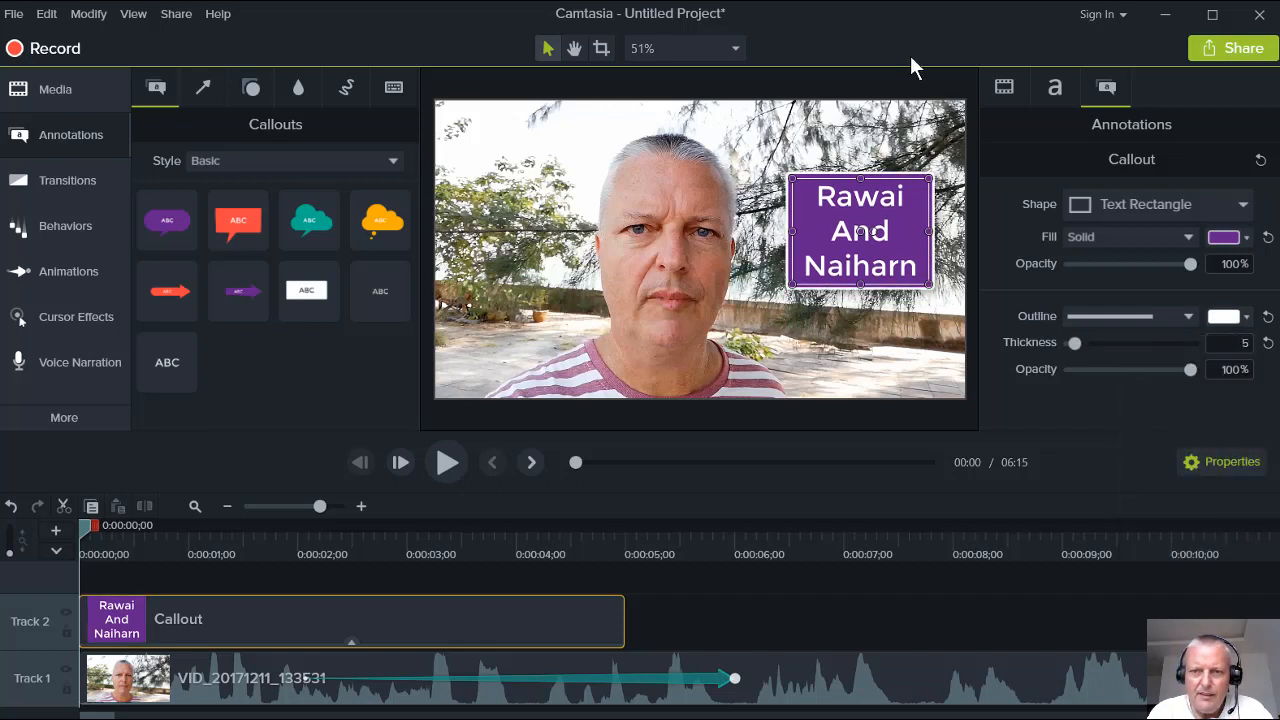
pyautogui.click(873, 321)
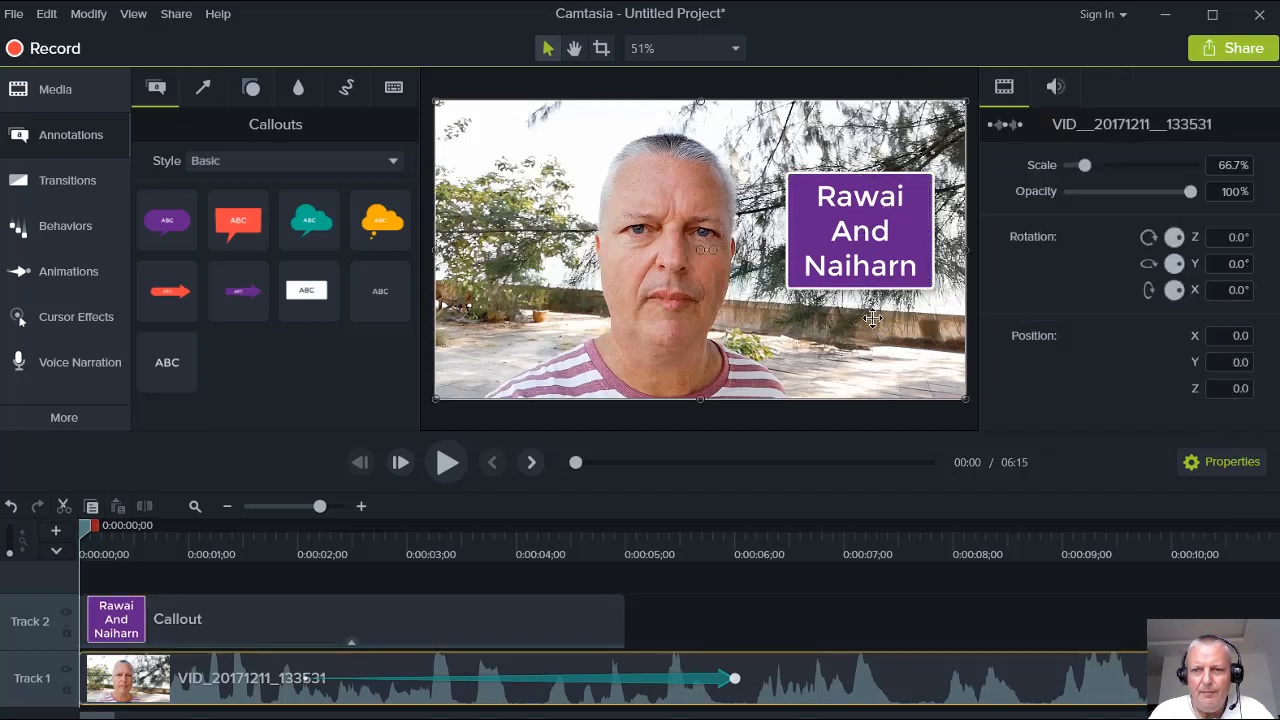
pyautogui.moveTo(862, 238); pyautogui.dragTo(857, 231)
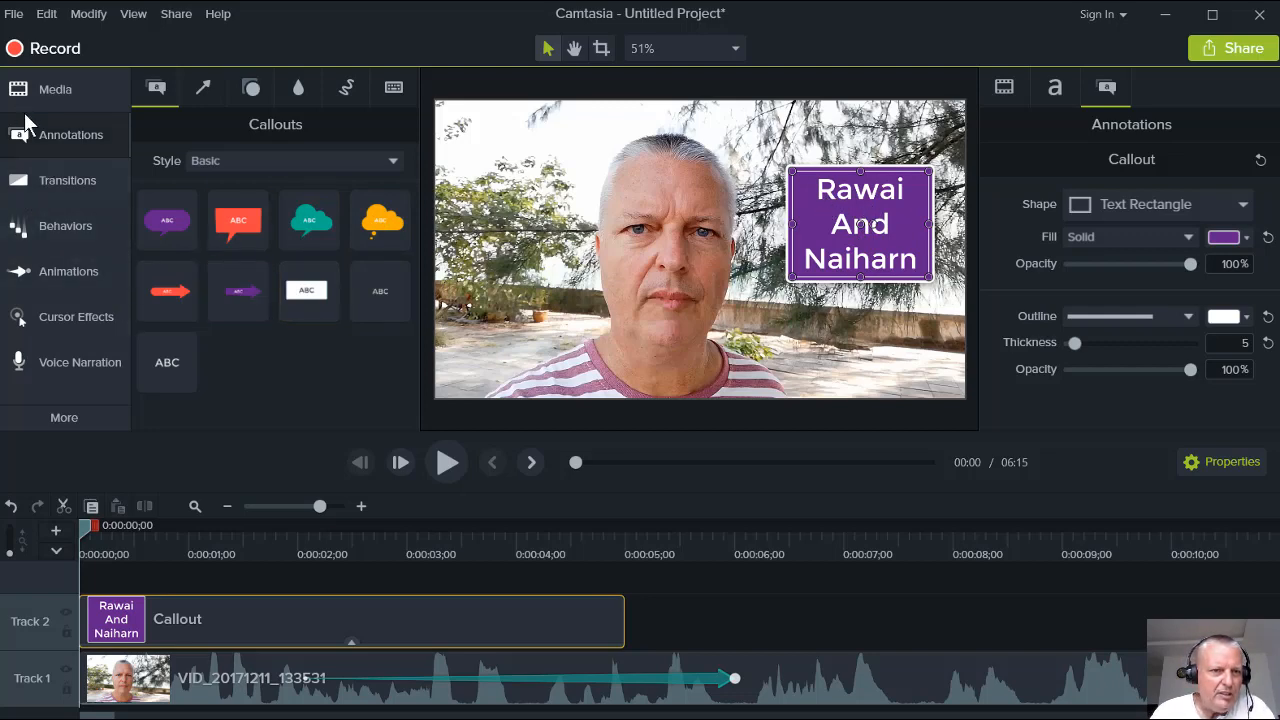
# Try the Jump And Fall behavior on the callout and play the opening six seconds
pyautogui.click(56, 225)
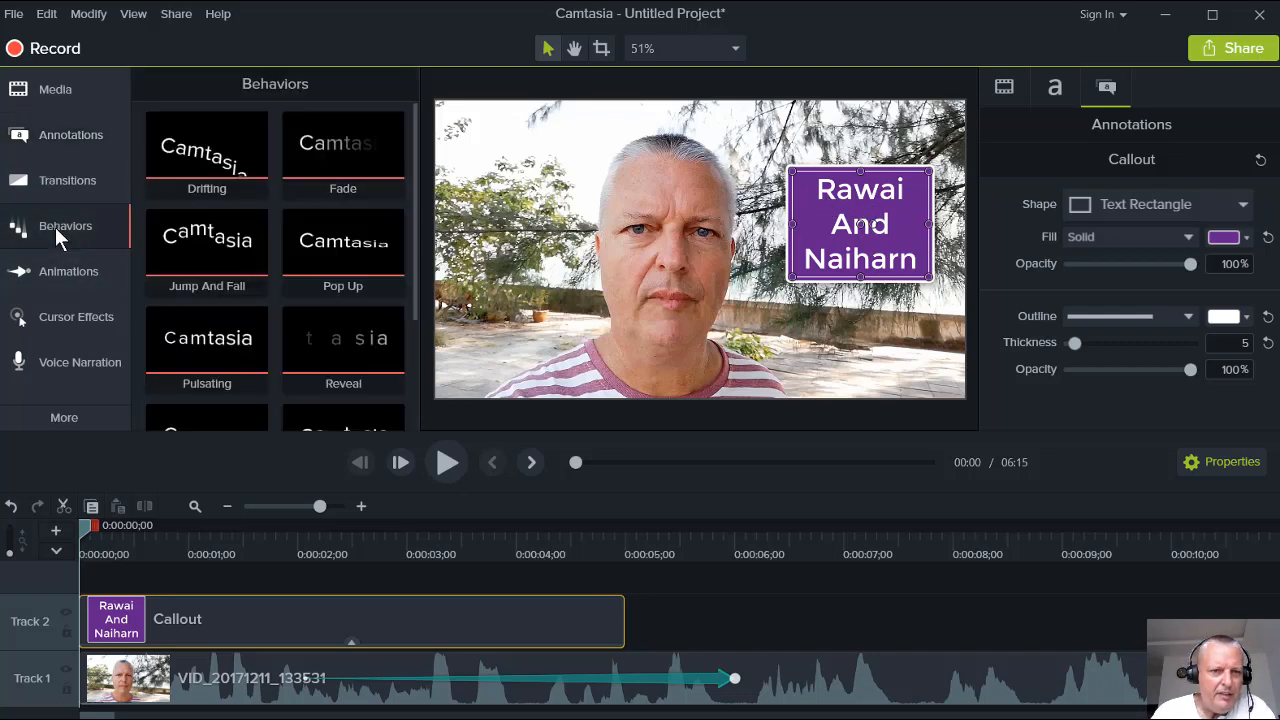
pyautogui.scroll(-1, 250, 330)
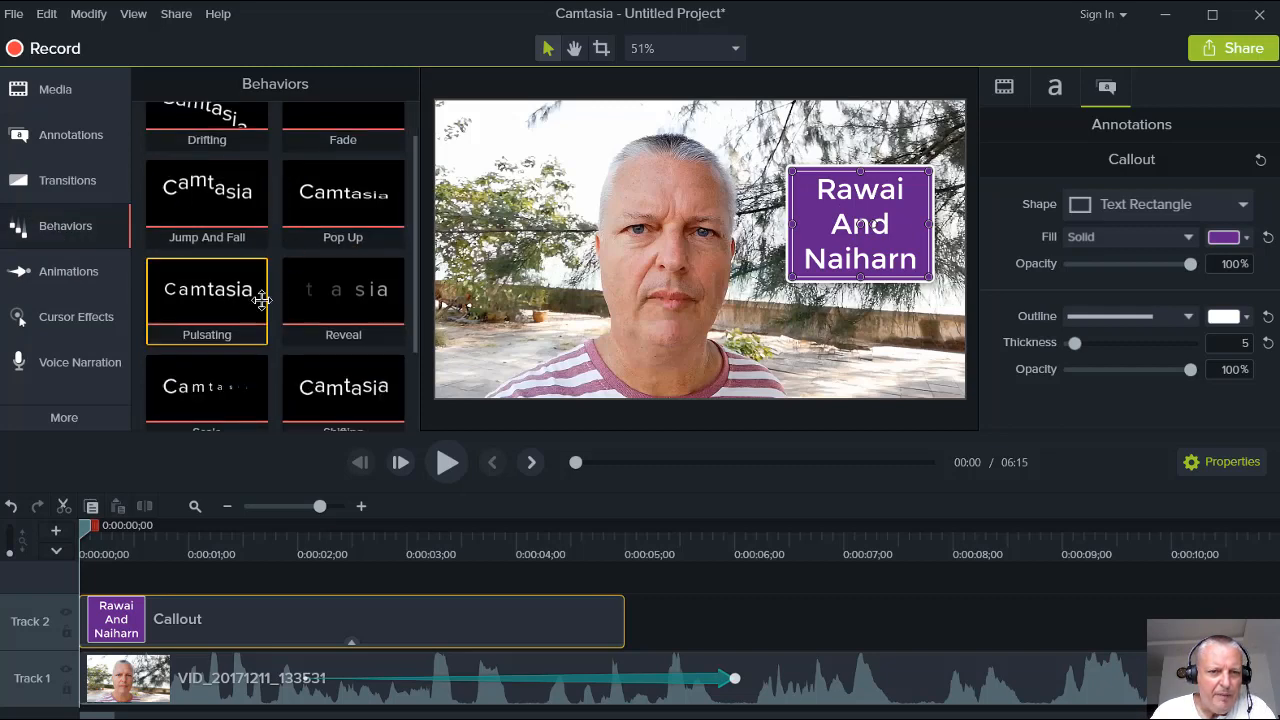
pyautogui.scroll(-1, 269, 285)
pyautogui.scroll(-1, 269, 279)
pyautogui.scroll(2, 273, 268)
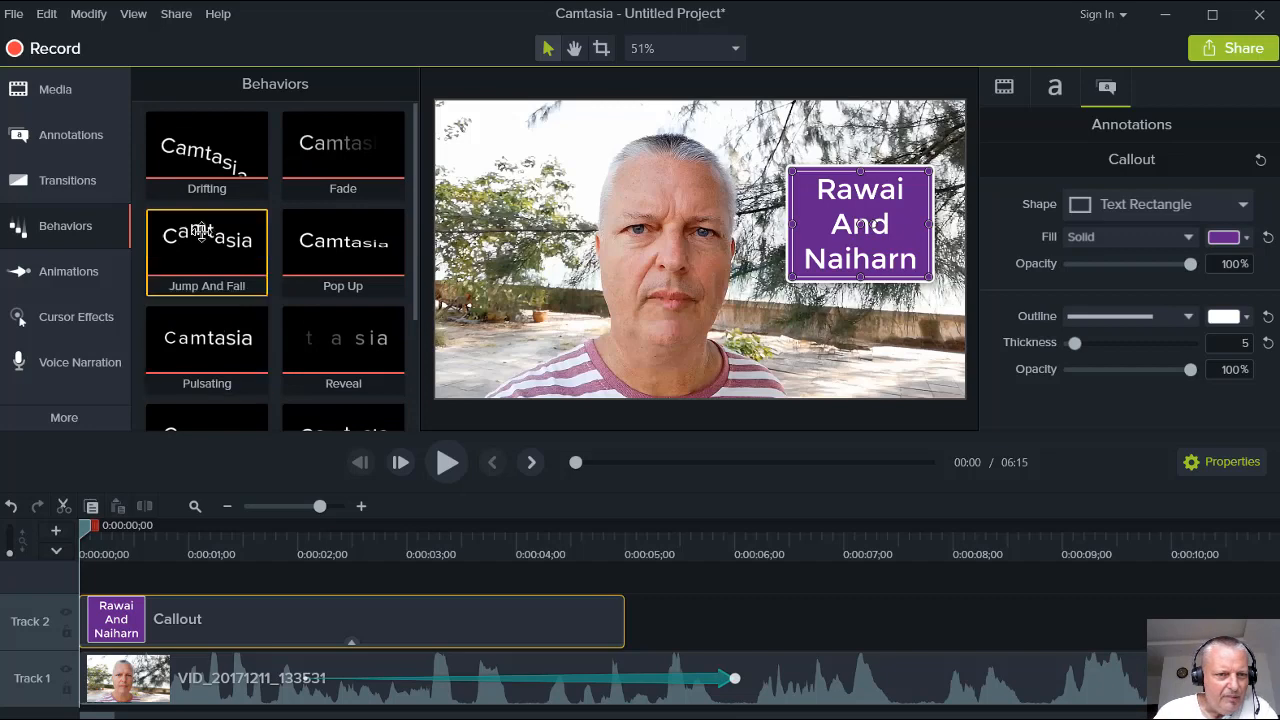
pyautogui.moveTo(197, 244); pyautogui.dragTo(334, 613)
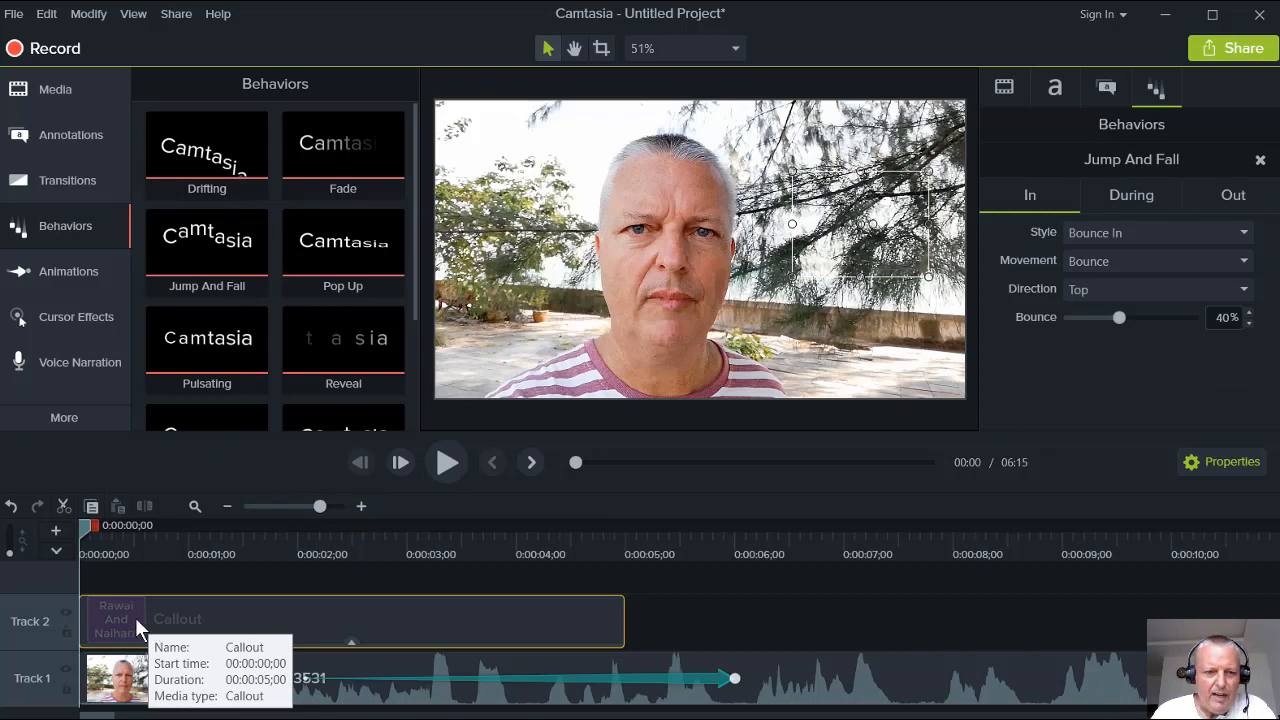
pyautogui.click(444, 461)
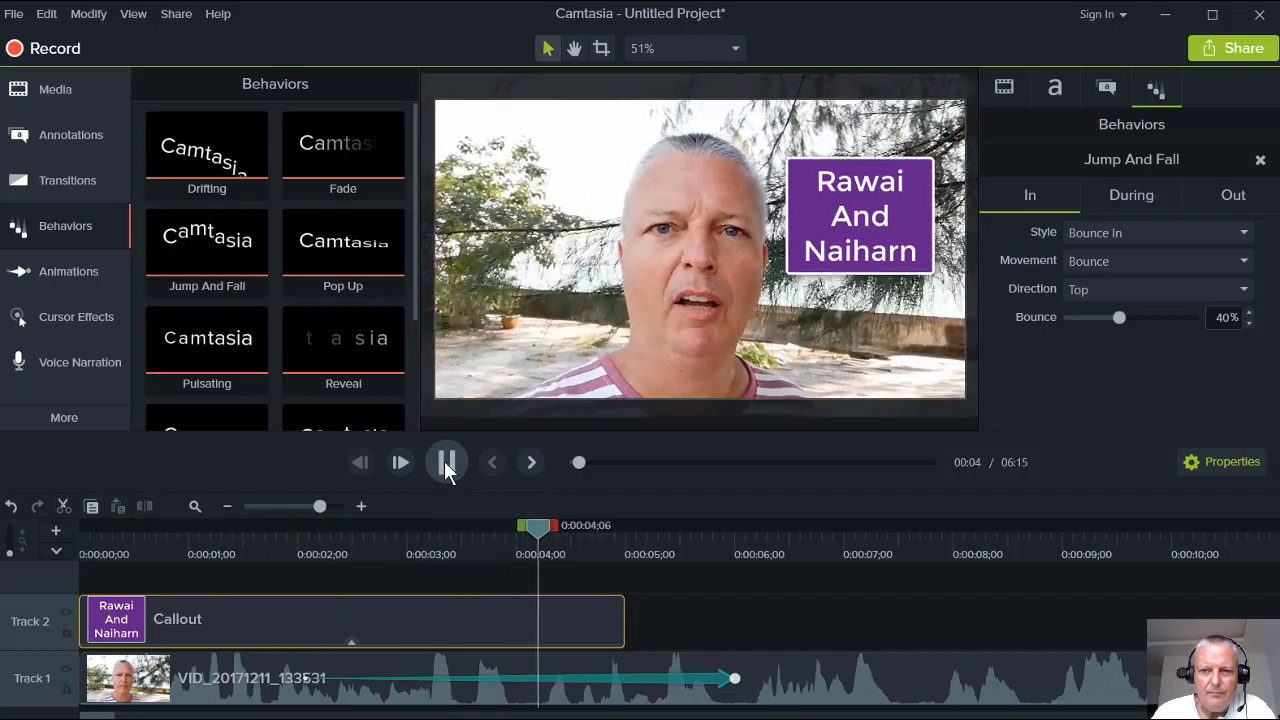
pyautogui.click(444, 461)
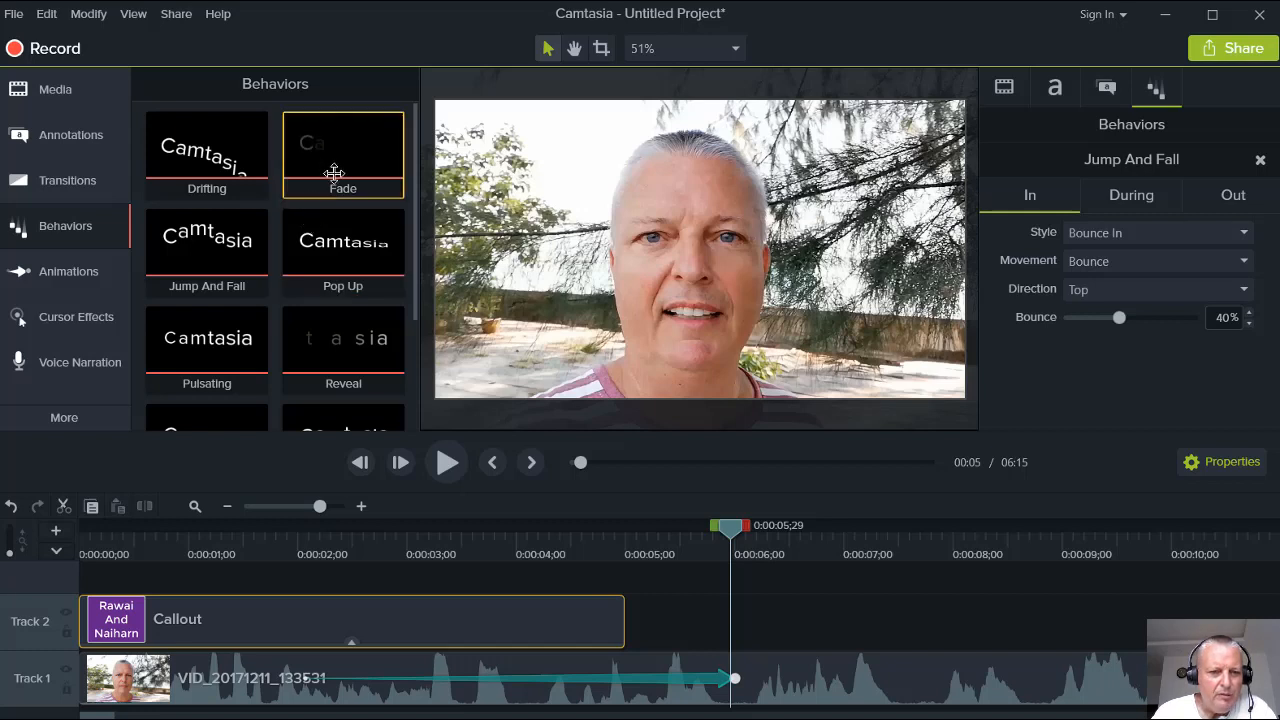
# Remove the Jump And Fall behavior from the callout, show its effects on the timeline, and apply the Fade behavior
pyautogui.click(200, 603)
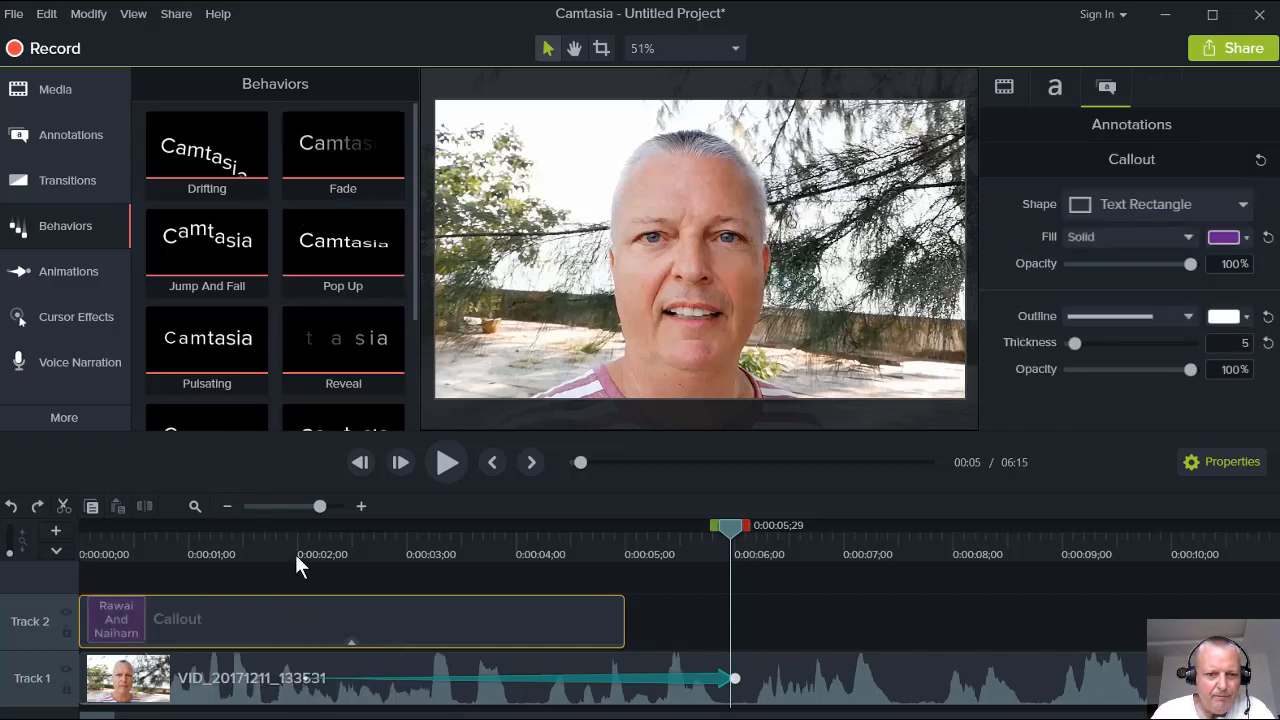
pyautogui.click(351, 642)
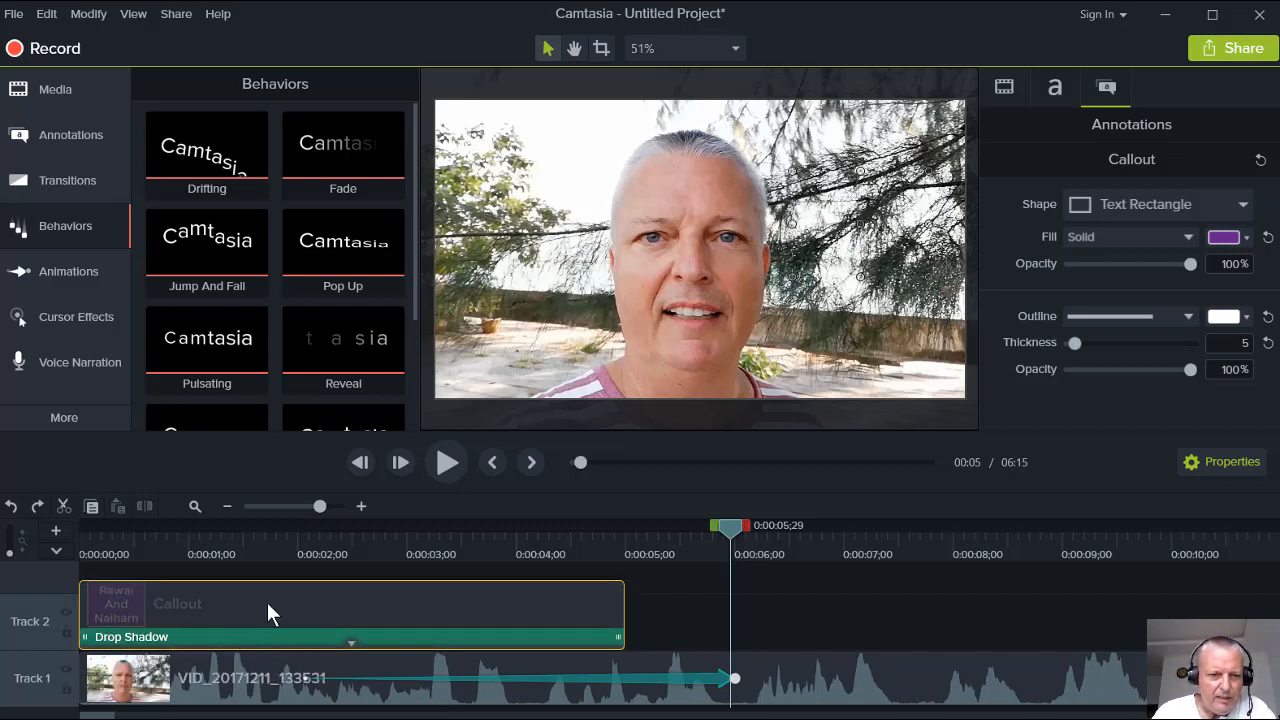
pyautogui.moveTo(342, 145); pyautogui.dragTo(266, 601)
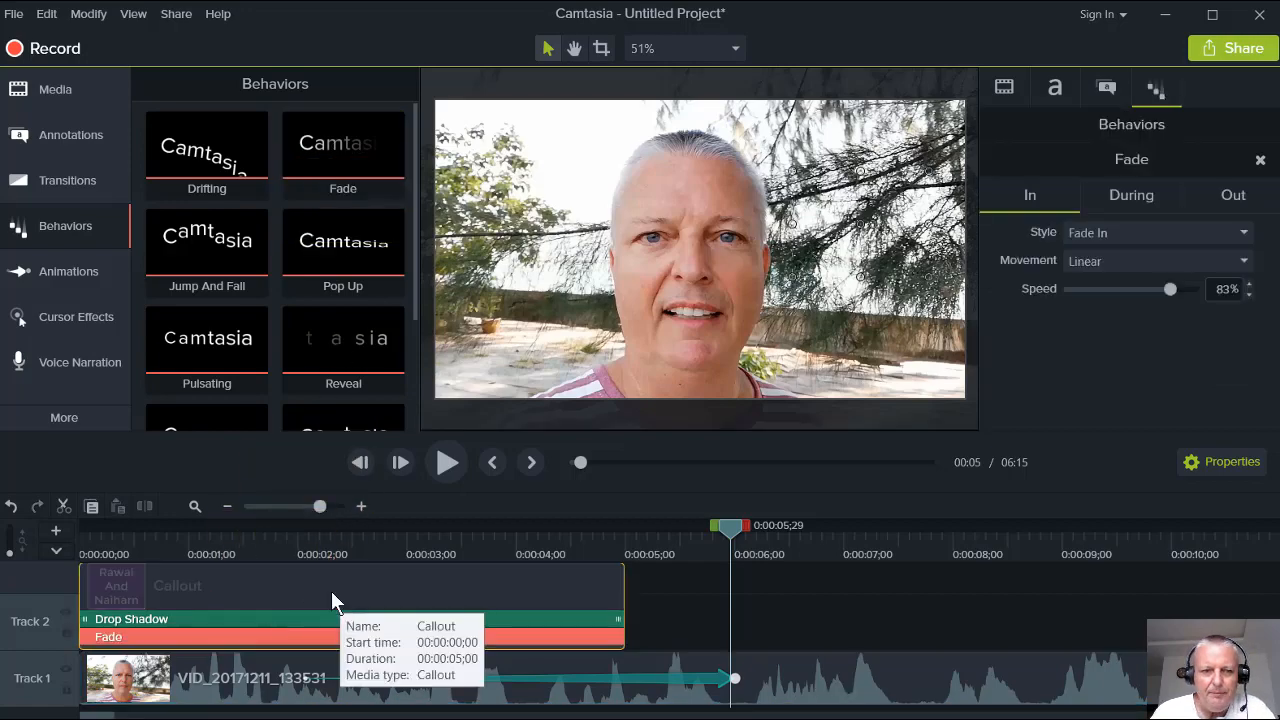
# Play the callout's fade and the rest of the edit to about 0:00:45, and return the playhead to the start
pyautogui.click(490, 462)
pyautogui.click(449, 462)
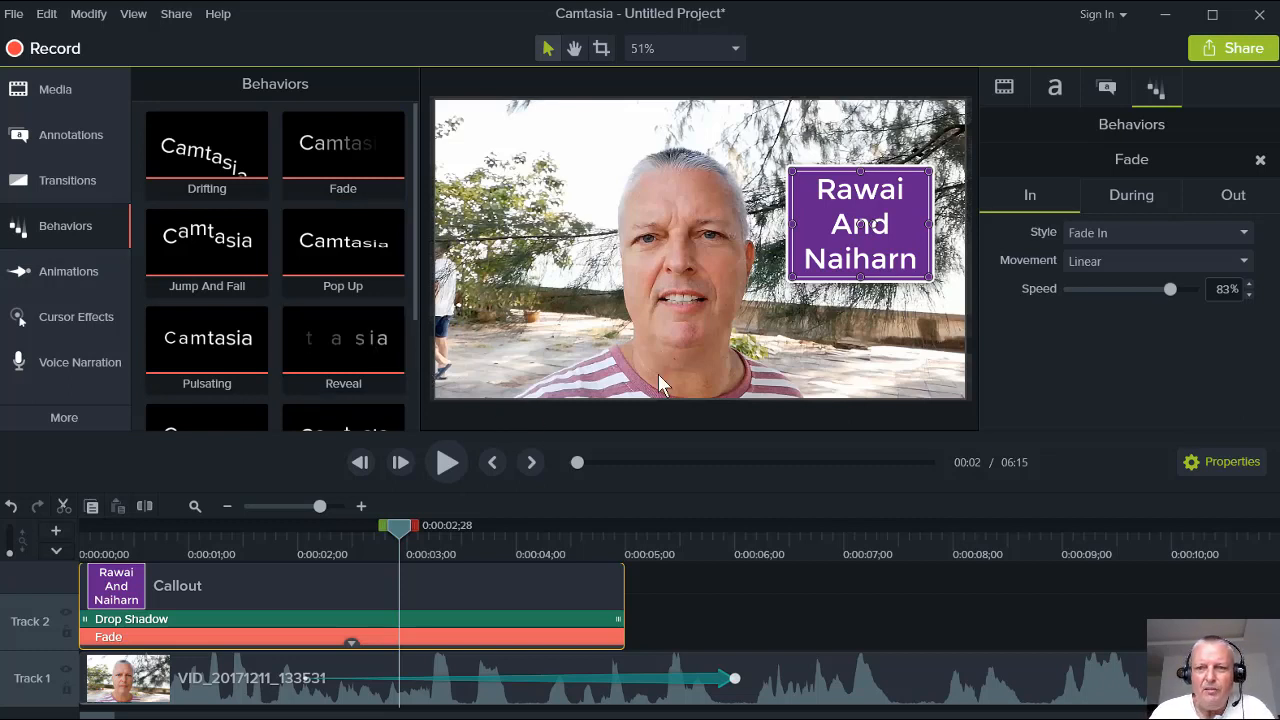
pyautogui.click(489, 465)
pyautogui.click(446, 462)
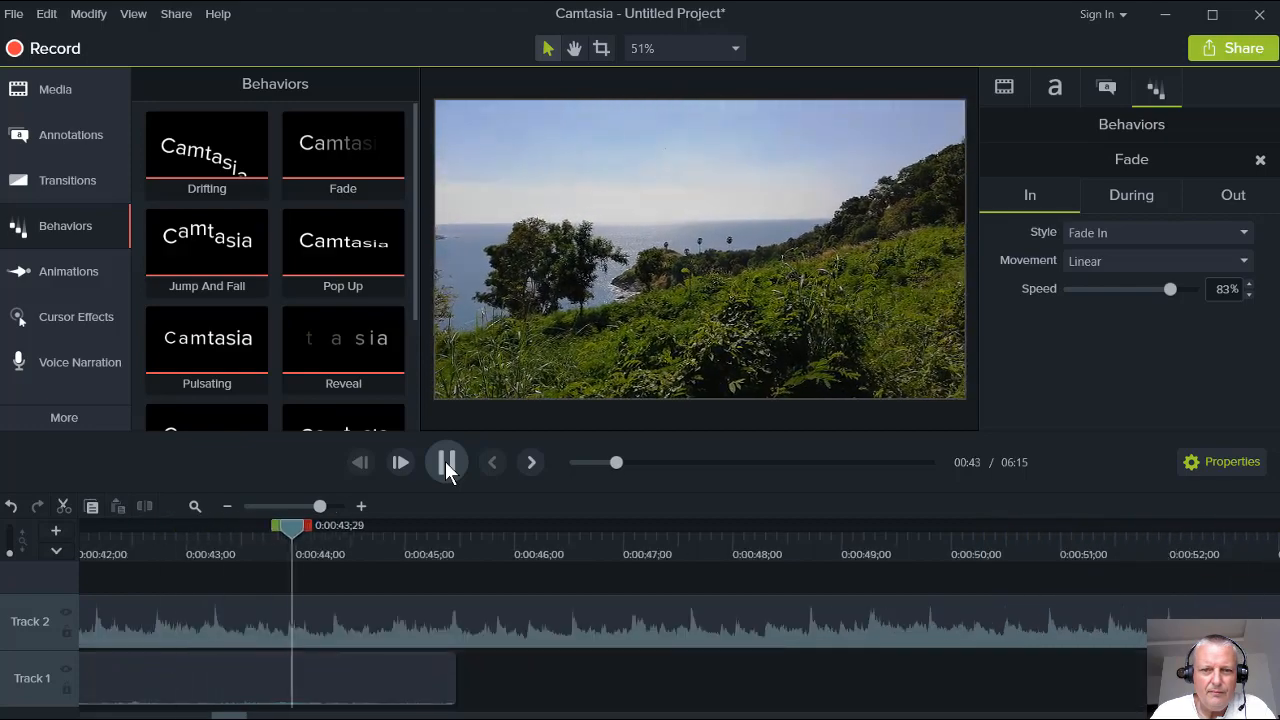
pyautogui.click(445, 464)
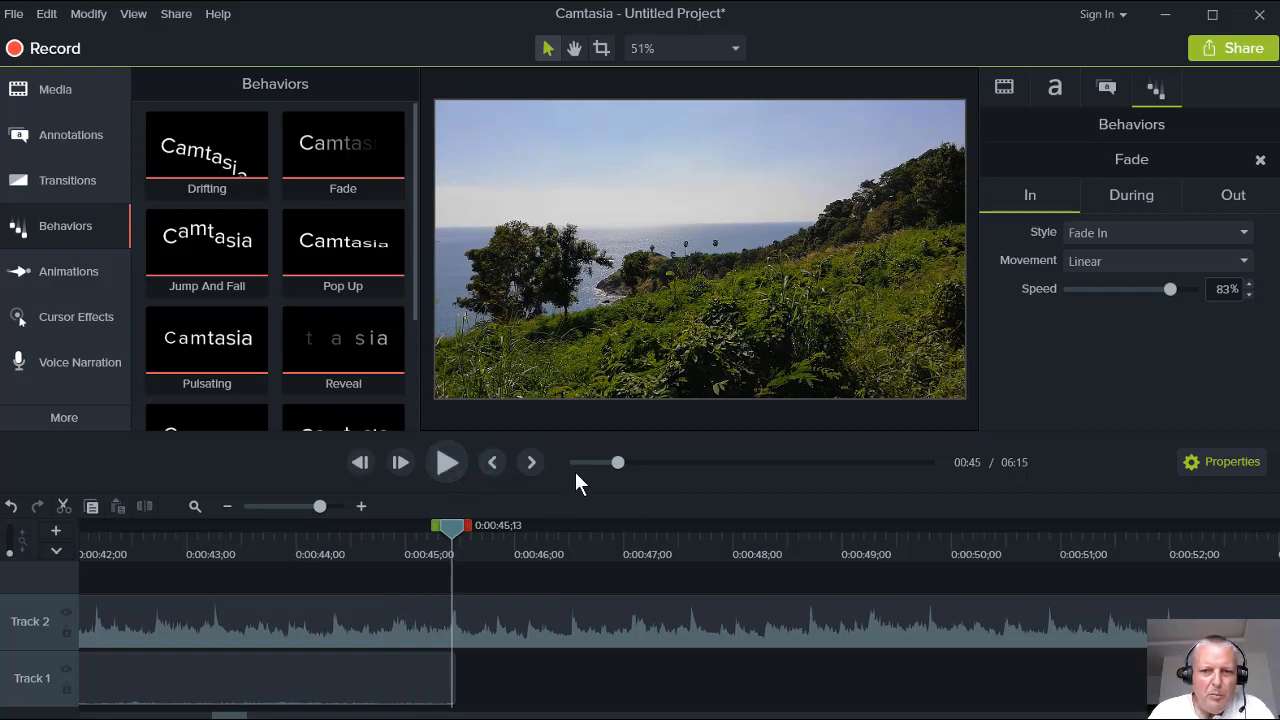
pyautogui.moveTo(619, 462); pyautogui.dragTo(566, 463)
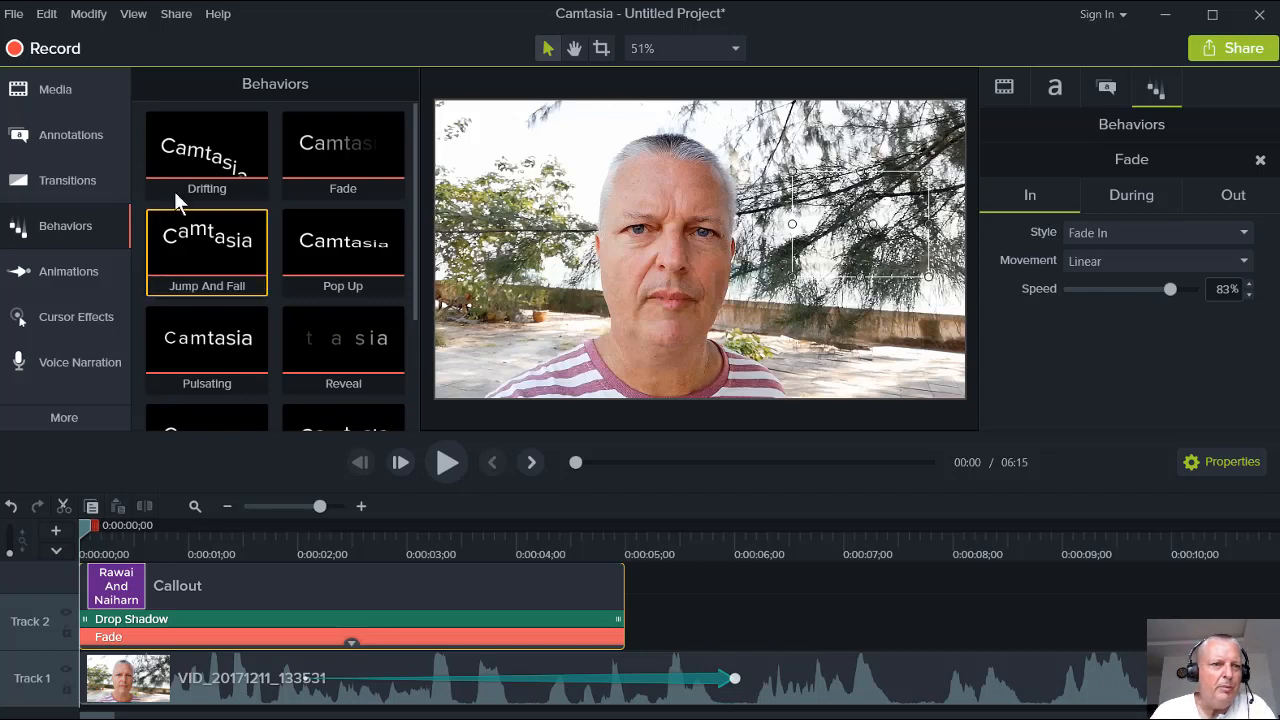
# Open the project's Save As dialog to view the save location and file name, and close it without saving
pyautogui.click(13, 14)
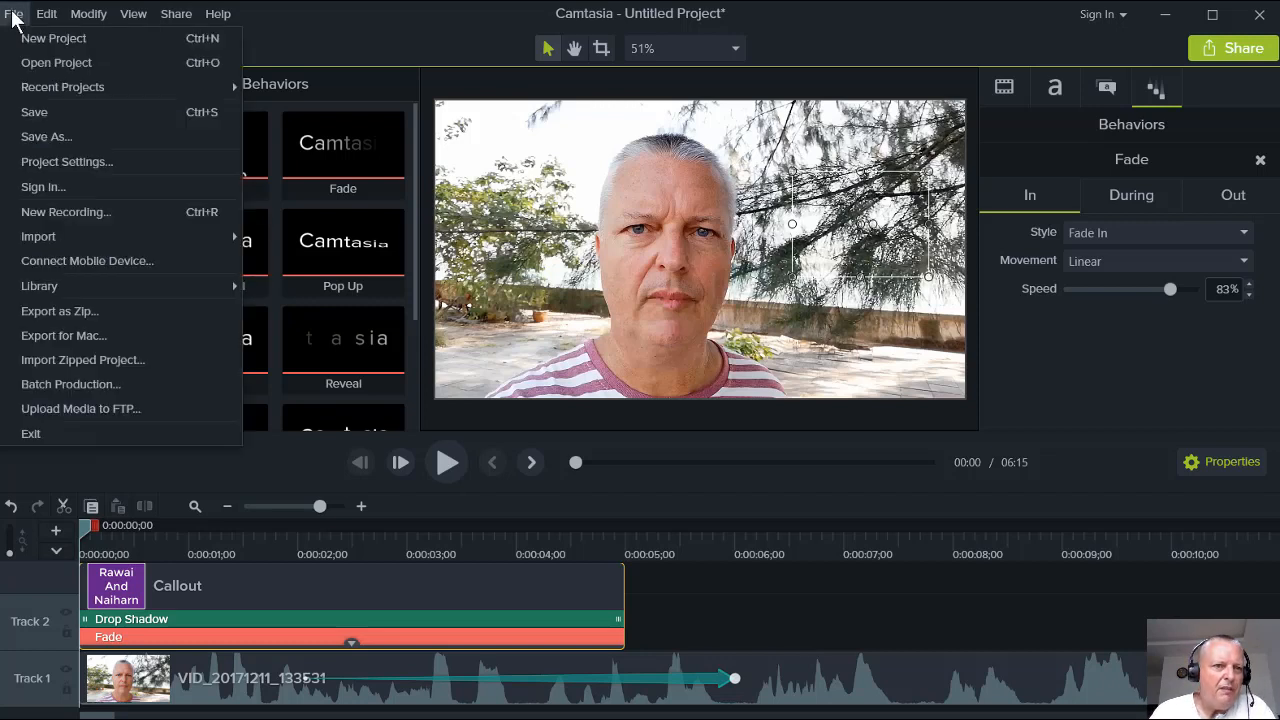
pyautogui.click(61, 134)
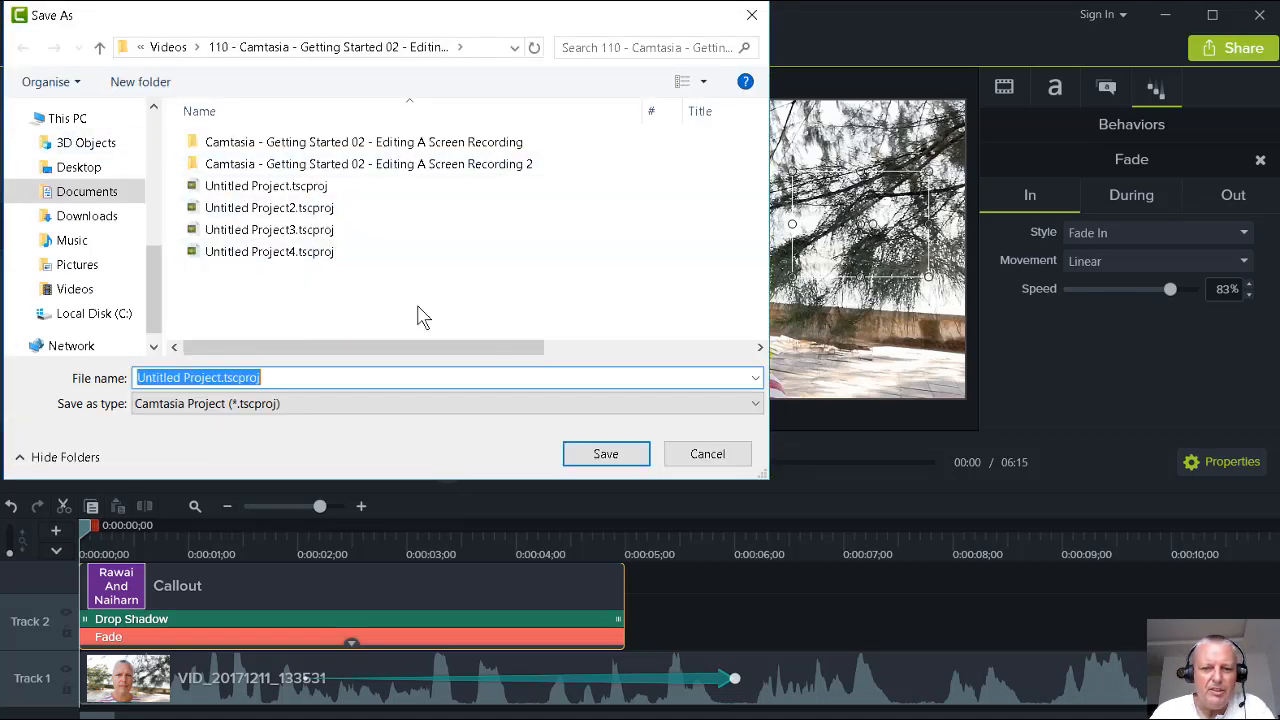
pyautogui.click(707, 455)
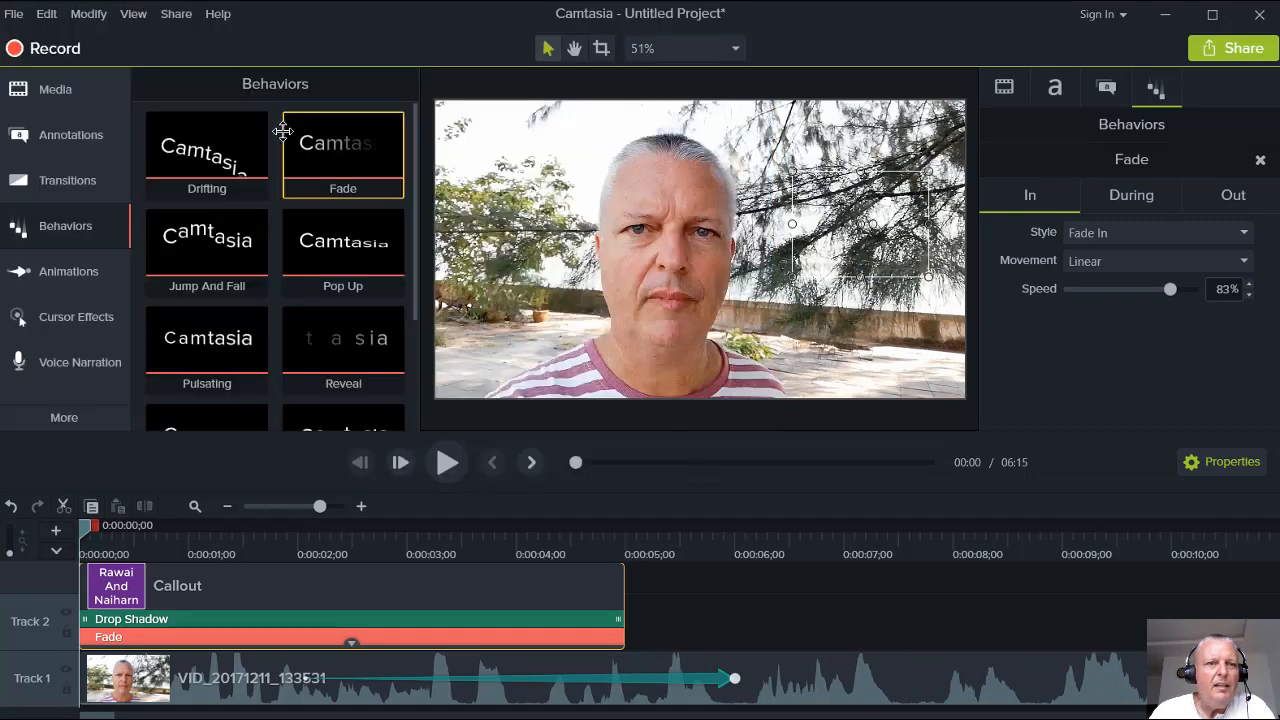
# Open the YouTube upload form, go through its title, description and tags fields, and close it without uploading
pyautogui.click(177, 14)
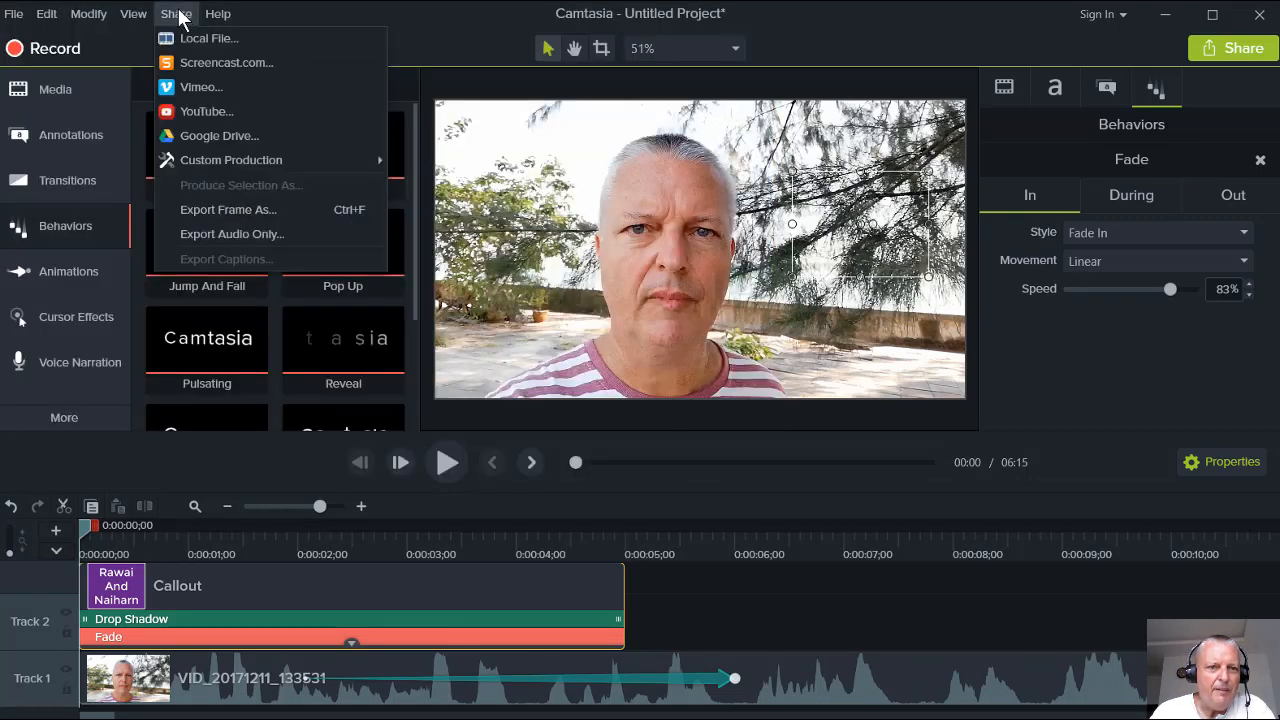
pyautogui.click(204, 111)
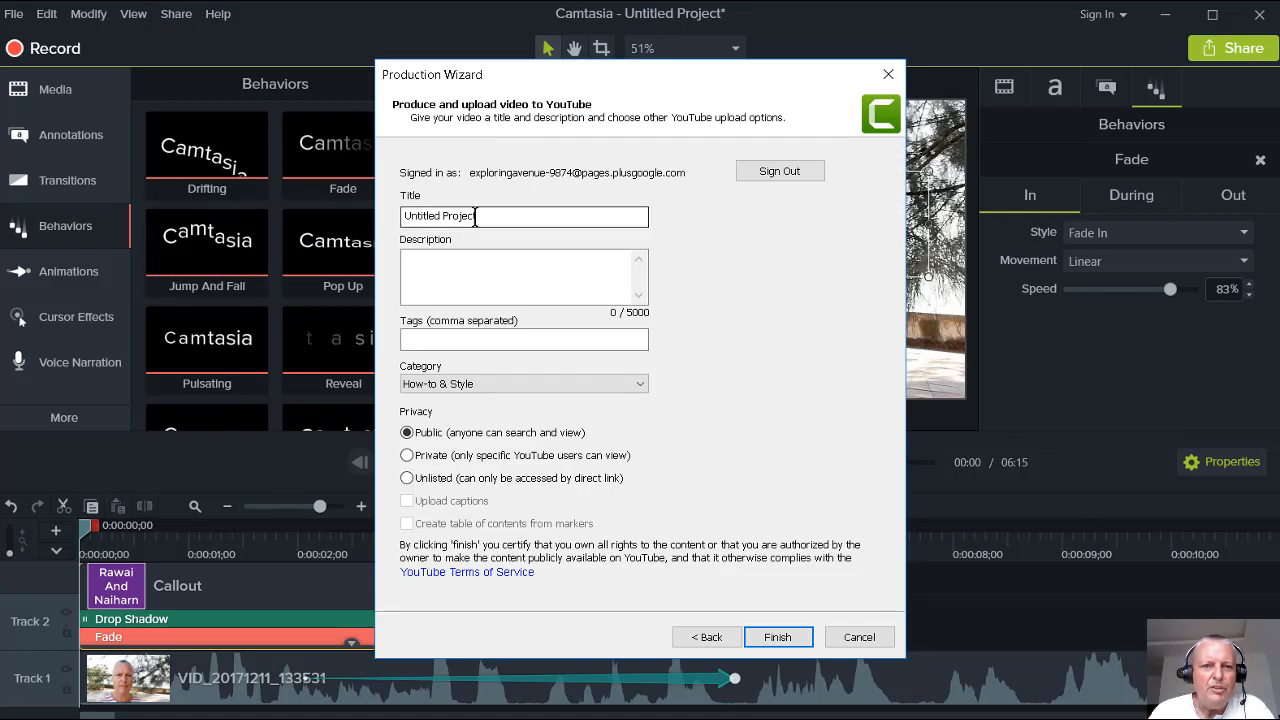
pyautogui.moveTo(478, 216); pyautogui.dragTo(380, 218)
pyautogui.click(482, 268)
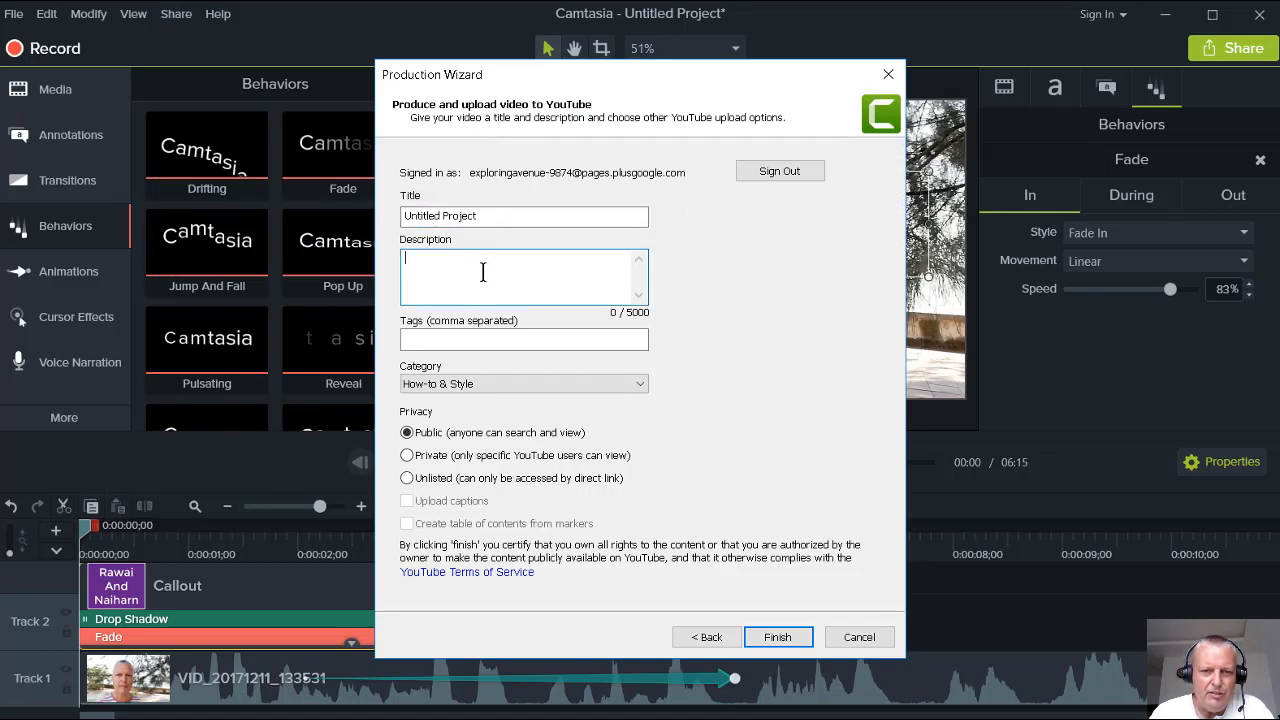
pyautogui.click(496, 338)
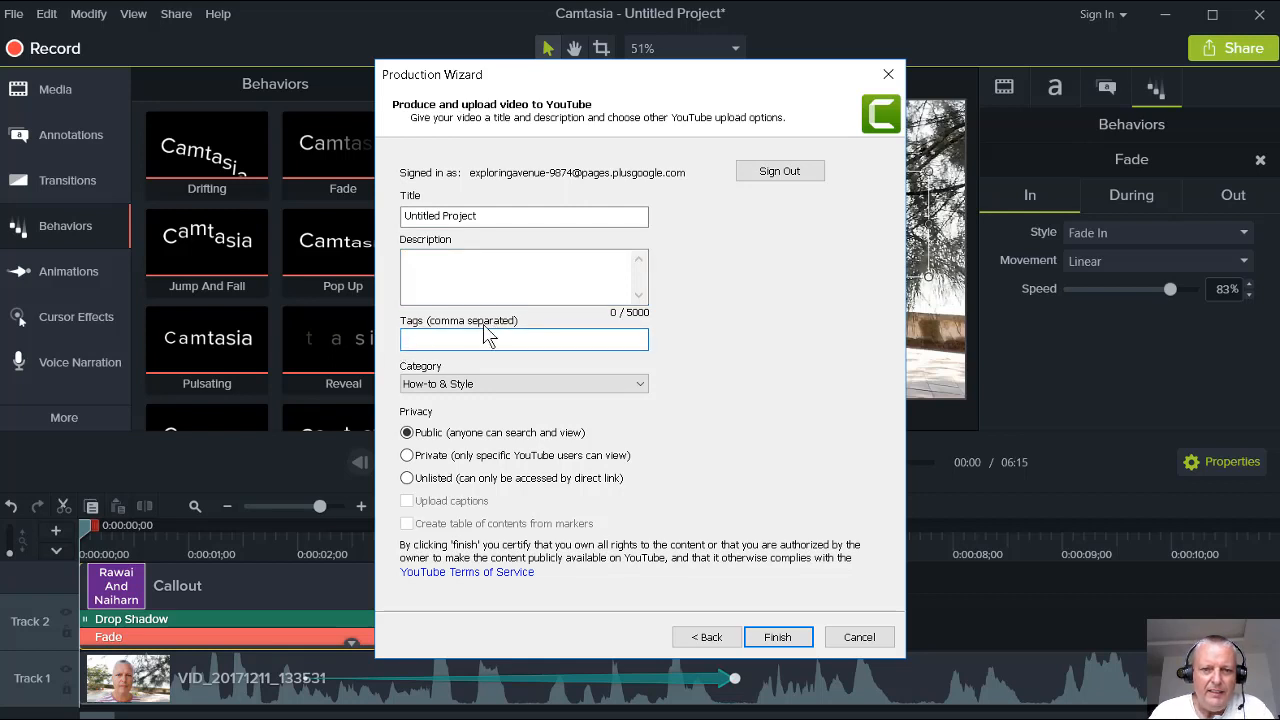
pyautogui.click(885, 74)
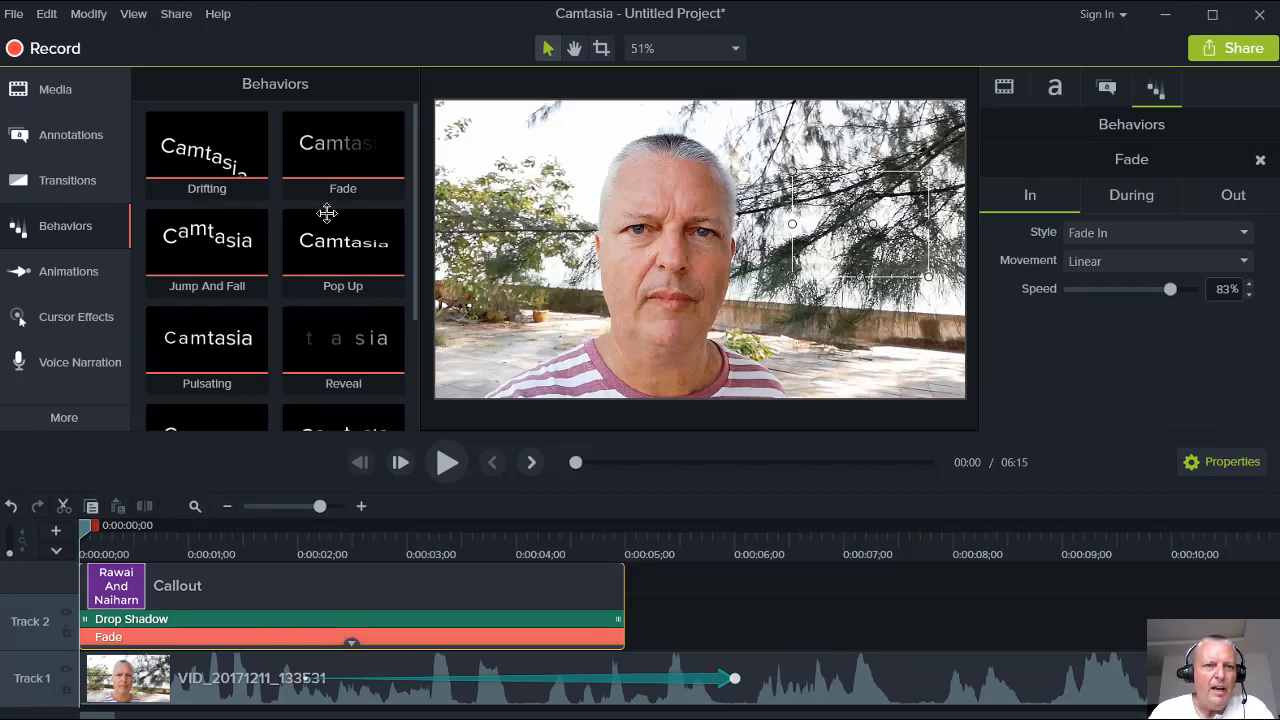
# Start a local file production using the MP4 only (up to 720p) preset and proceed to the file name and folder page
pyautogui.click(175, 14)
pyautogui.click(195, 36)
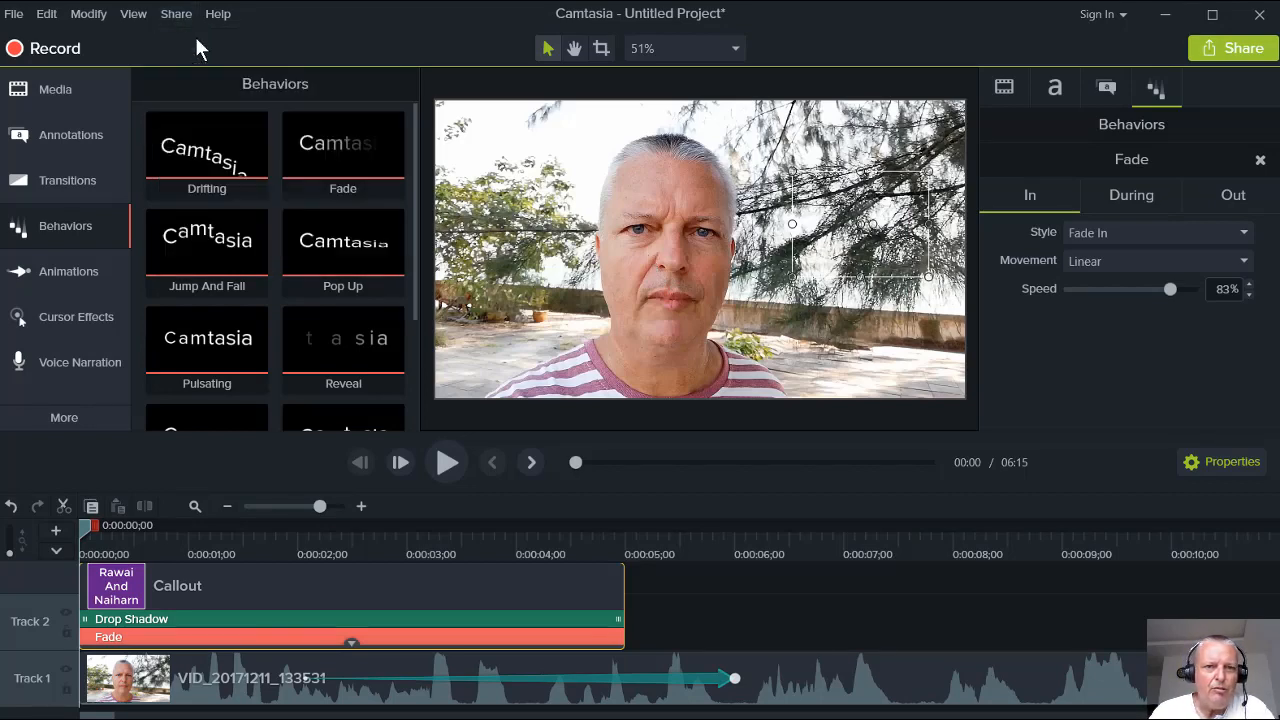
pyautogui.click(690, 197)
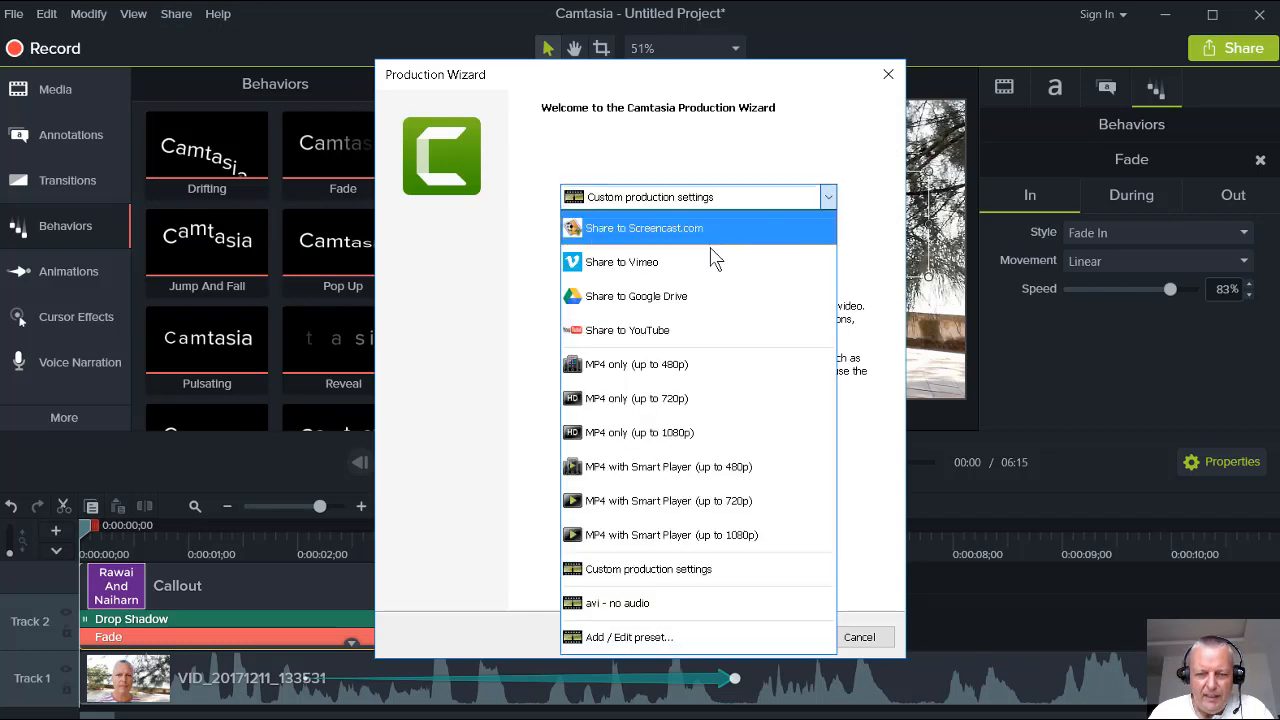
pyautogui.click(689, 397)
pyautogui.click(776, 636)
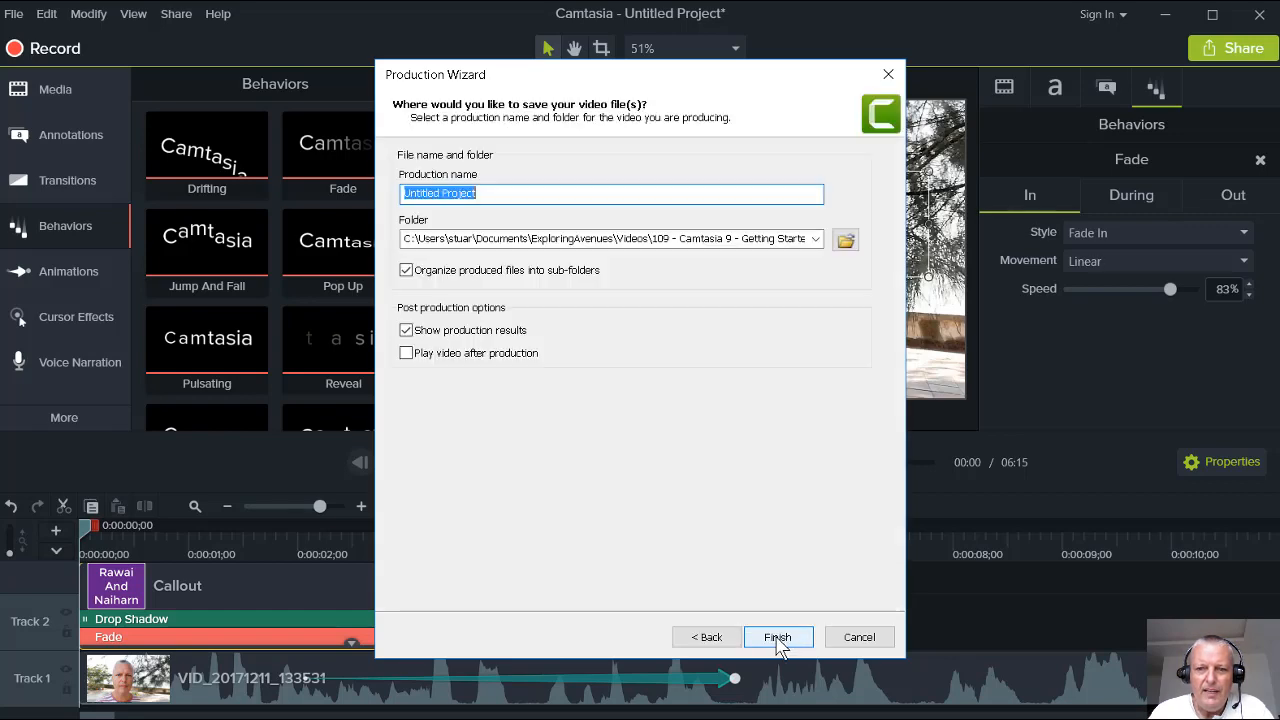
# Accept the current video folder with Untitled Project.mp4 as the output file, and select the production name without its extension
pyautogui.click(845, 242)
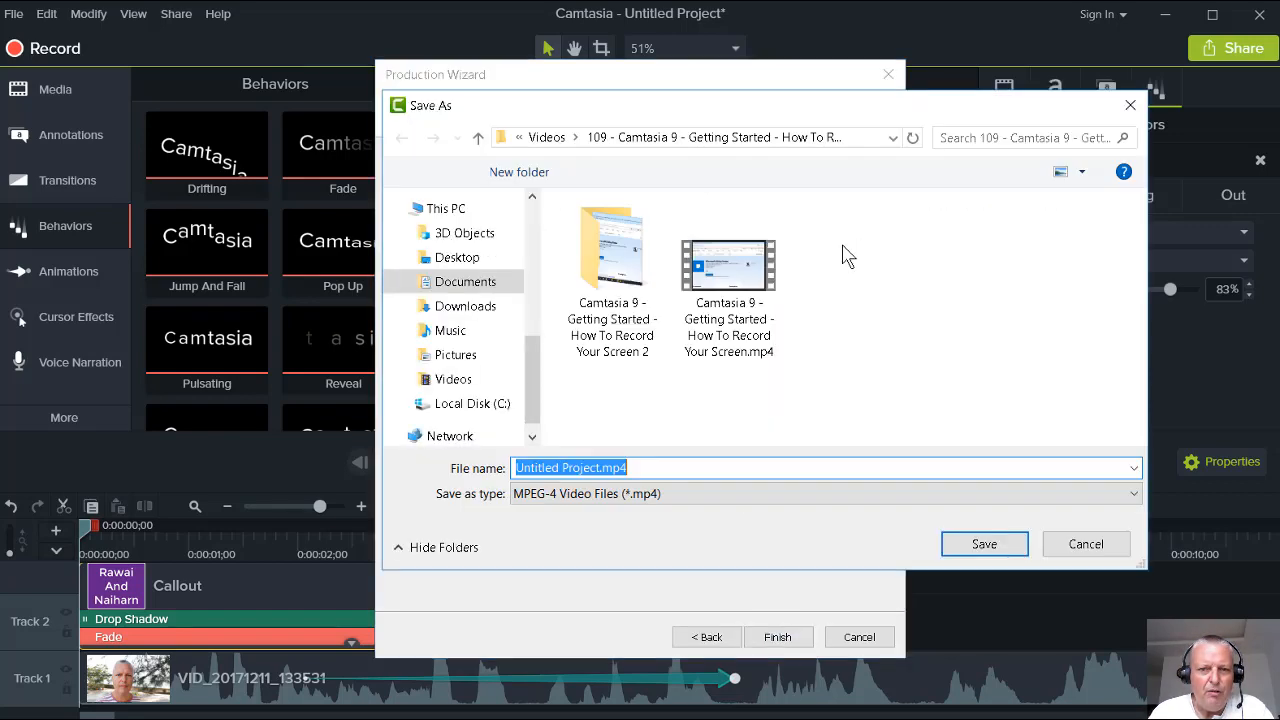
pyautogui.click(986, 548)
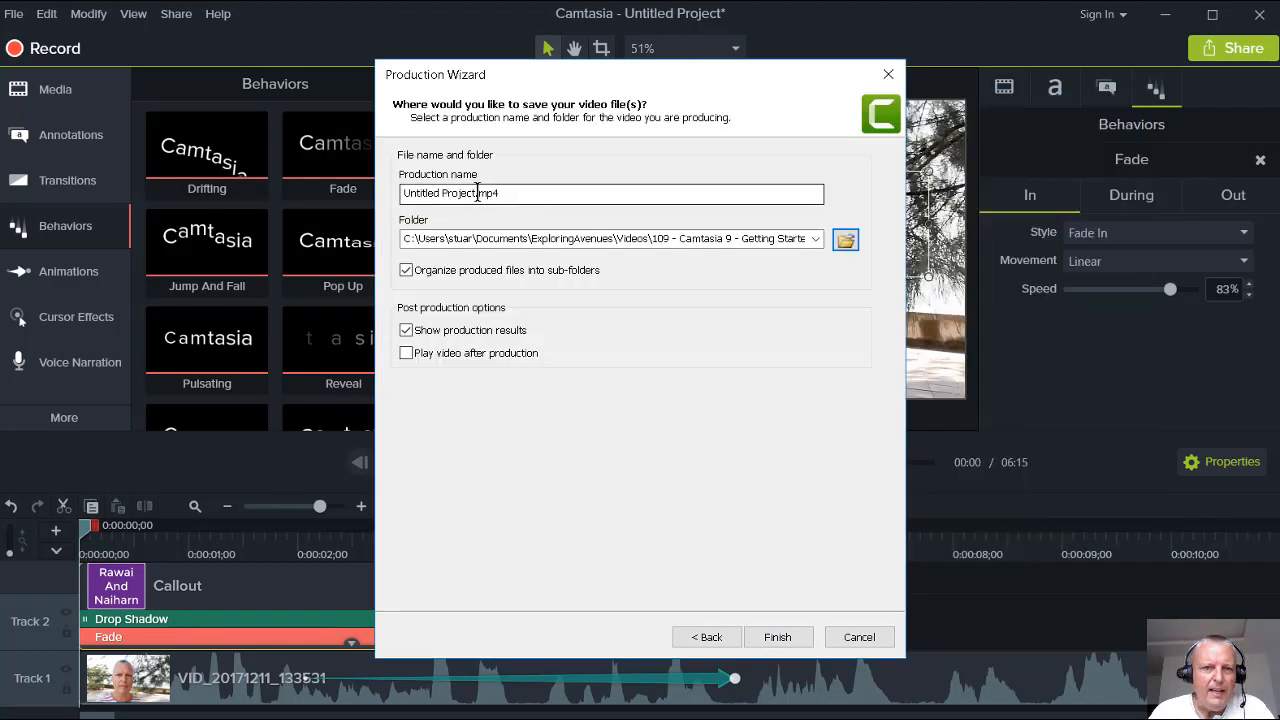
pyautogui.click(477, 193)
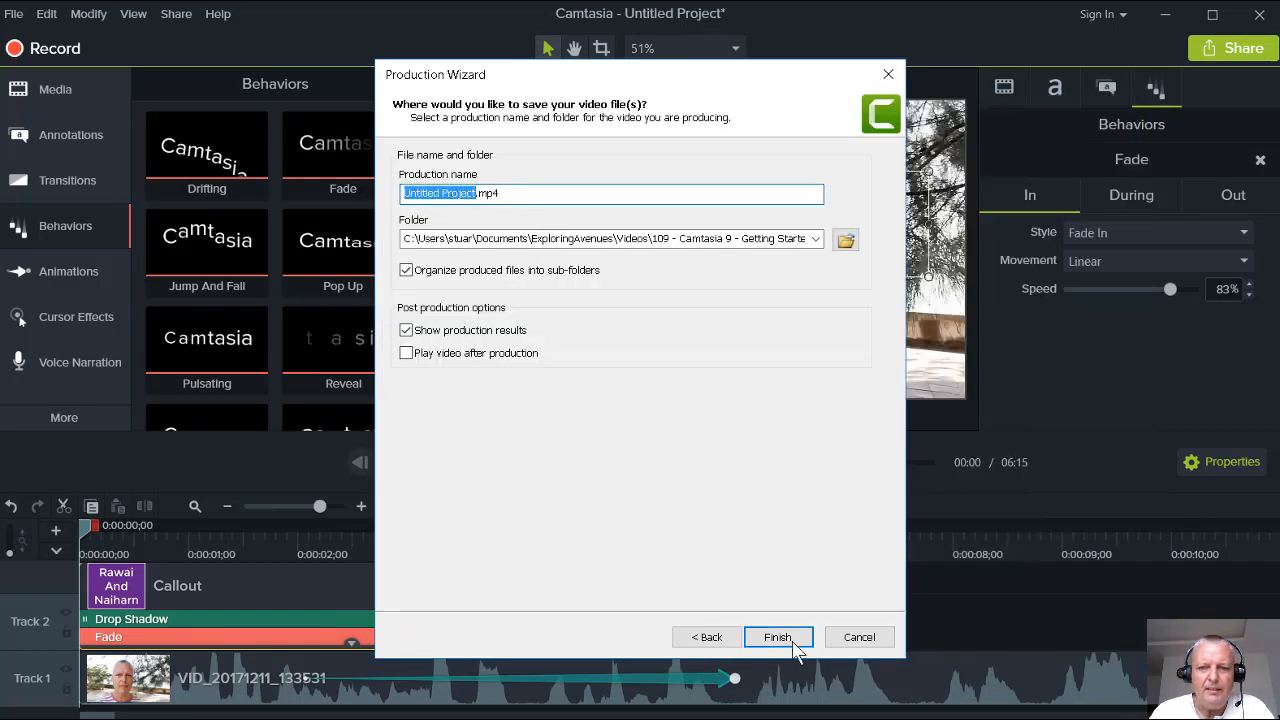